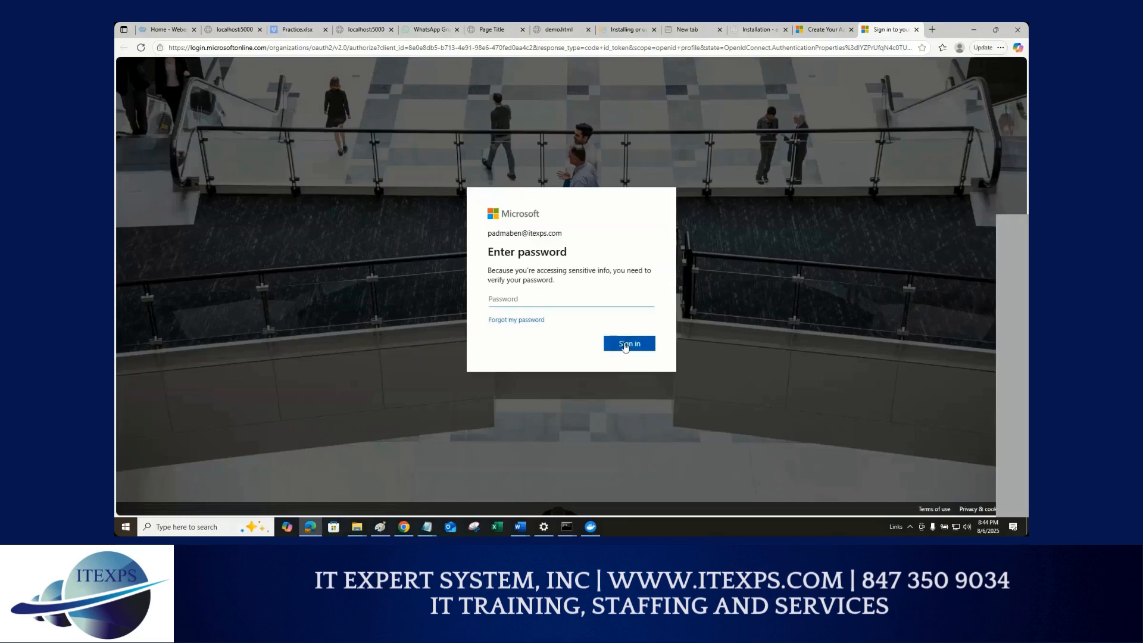
Step: Open the forgotten-password page, return to the Azure account page, and load its copied Try Azure for free link in a new Chrome tab
{"action": "left_click", "coordinate": [516, 319]}
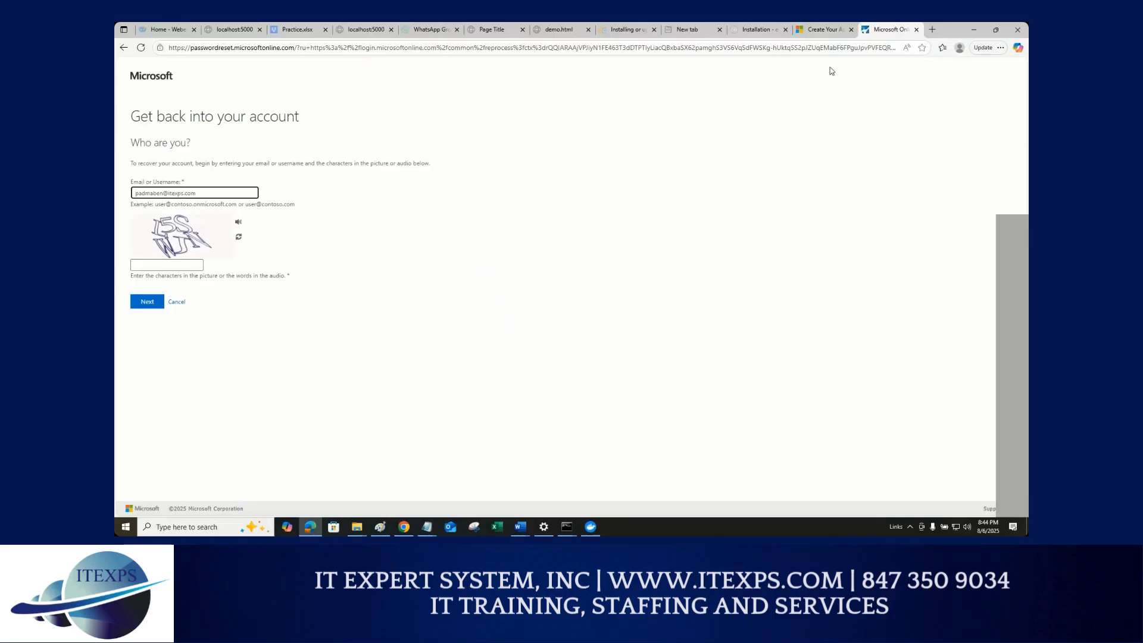
{"action": "left_click", "coordinate": [820, 34]}
{"action": "right_click", "coordinate": [299, 297]}
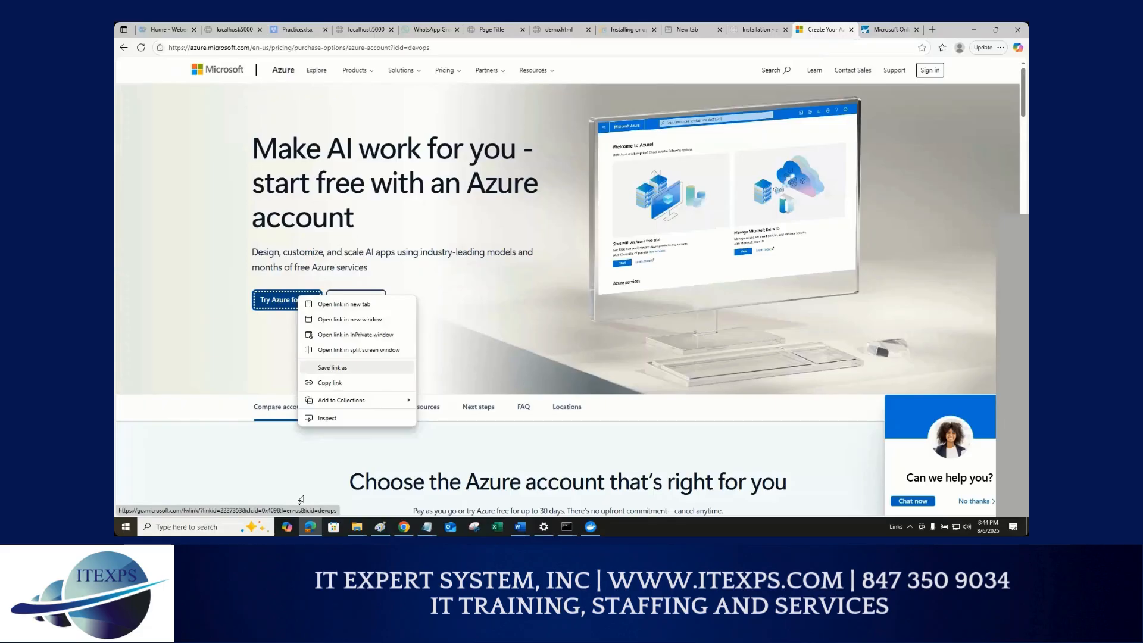
{"action": "left_click", "coordinate": [496, 346]}
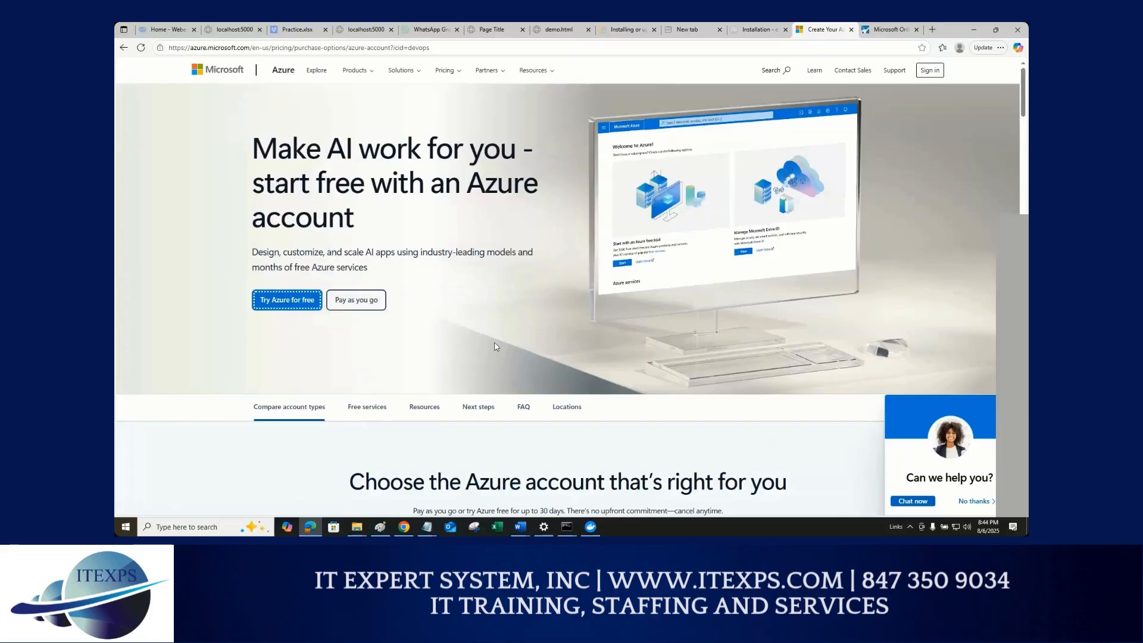
{"action": "key", "text": "alt+Tab"}
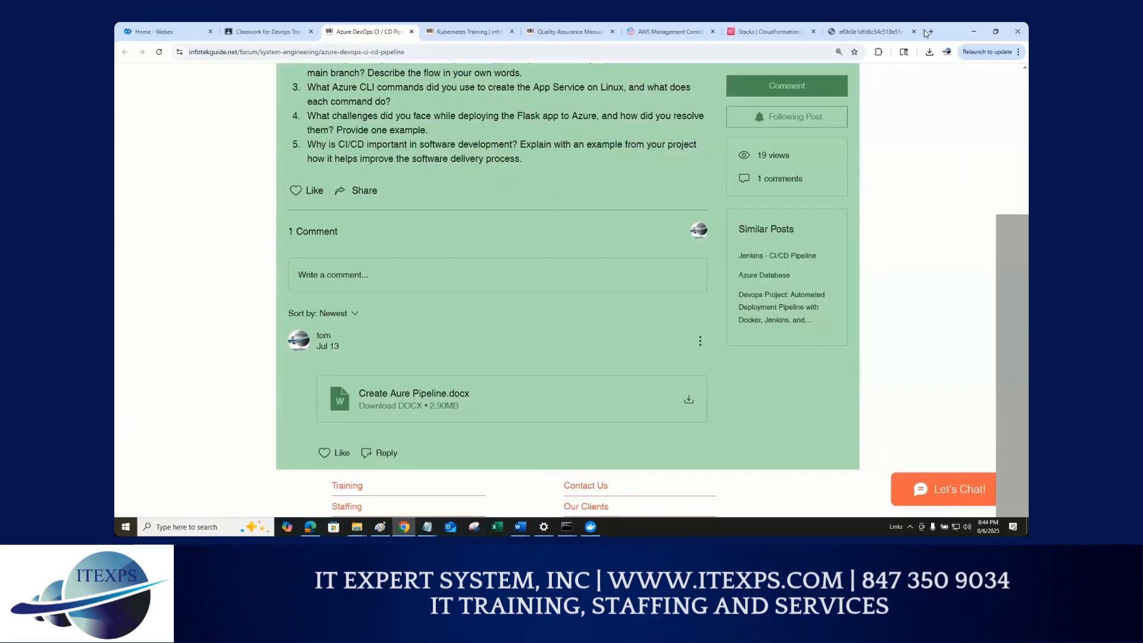
{"action": "left_click", "coordinate": [932, 32]}
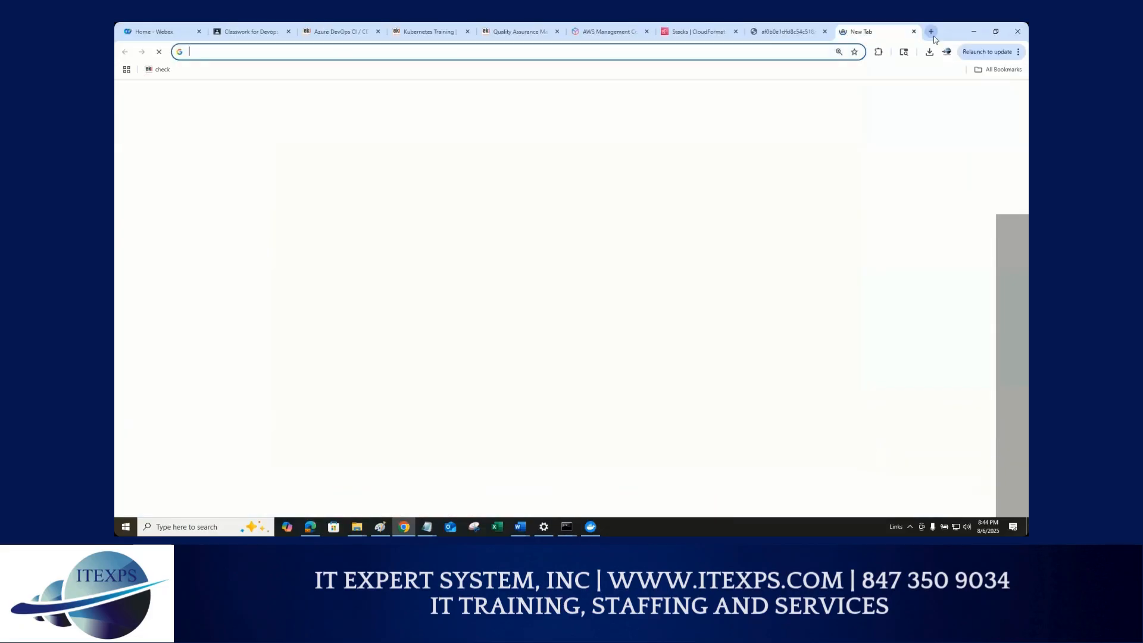
{"action": "type", "text": "https://go.microsoft.com/fwlink/?linkid=2227353&clcid=0x409&l=en-us&icid=devops"}
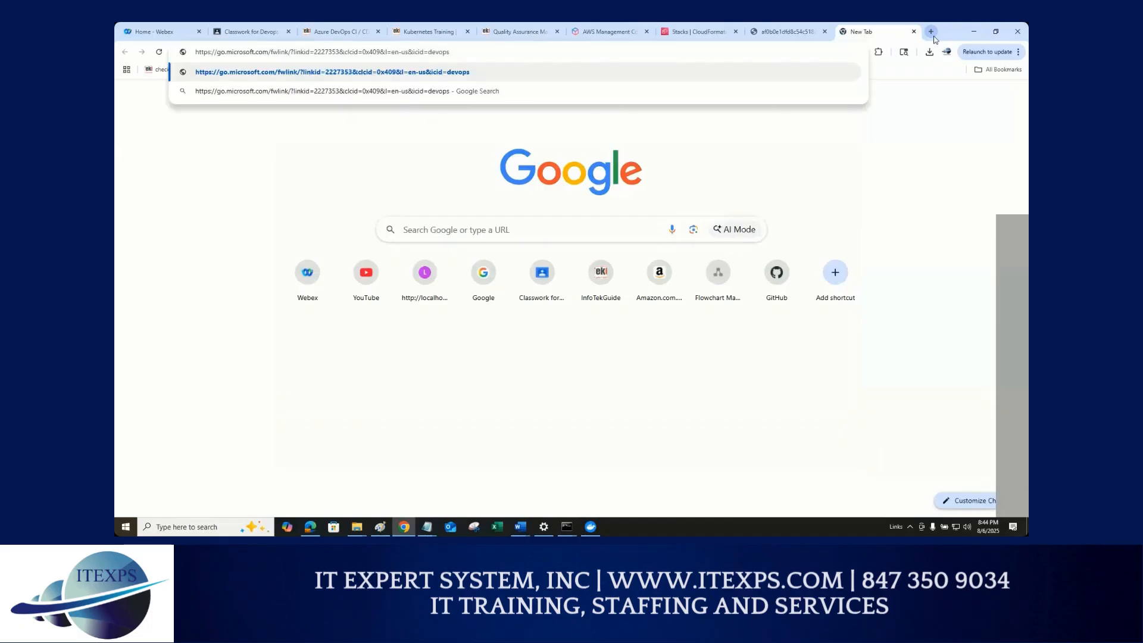
{"action": "key", "text": "Return"}
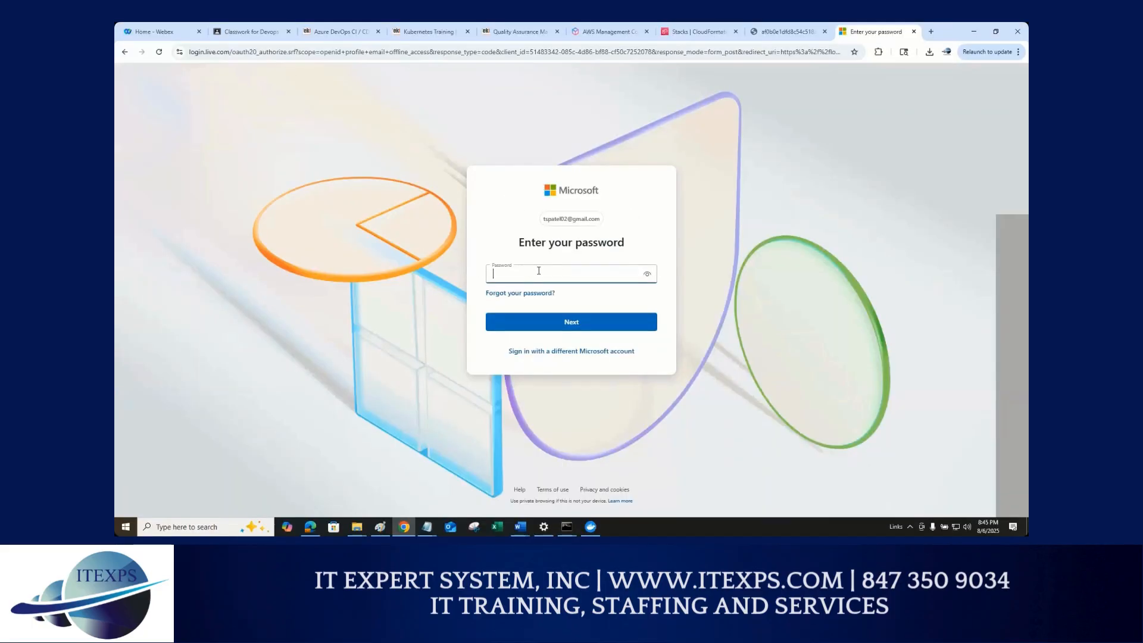
Step: Enter the Microsoft account password and submit it to sign in
{"action": "type", "text": "•"}
{"action": "key", "text": "BackSpace"}
{"action": "type", "text": "••••••••••"}
{"action": "key", "text": "Return"}
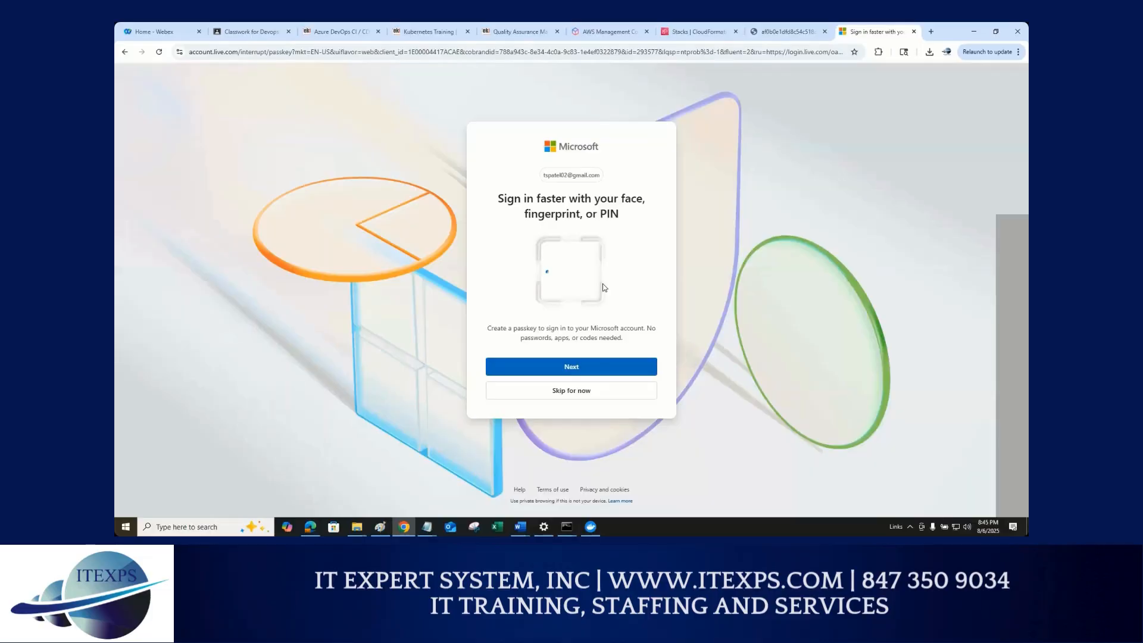
Step: Skip creating a passkey and continue to the Azure portal with an existing subscription in the account
{"action": "left_click", "coordinate": [576, 392]}
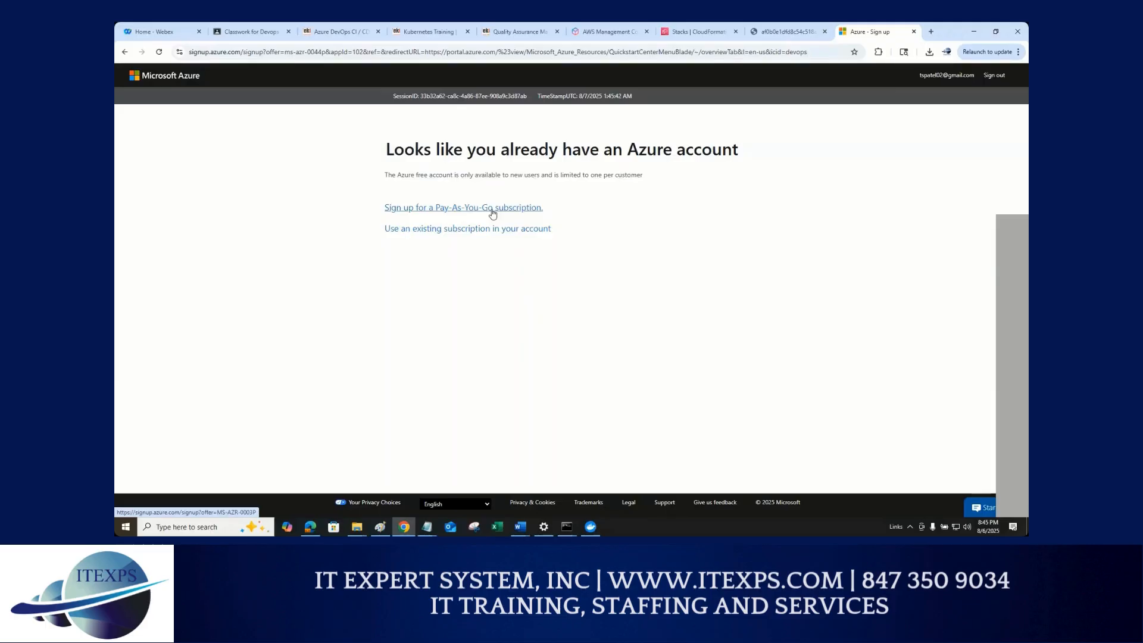
{"action": "left_click", "coordinate": [448, 231]}
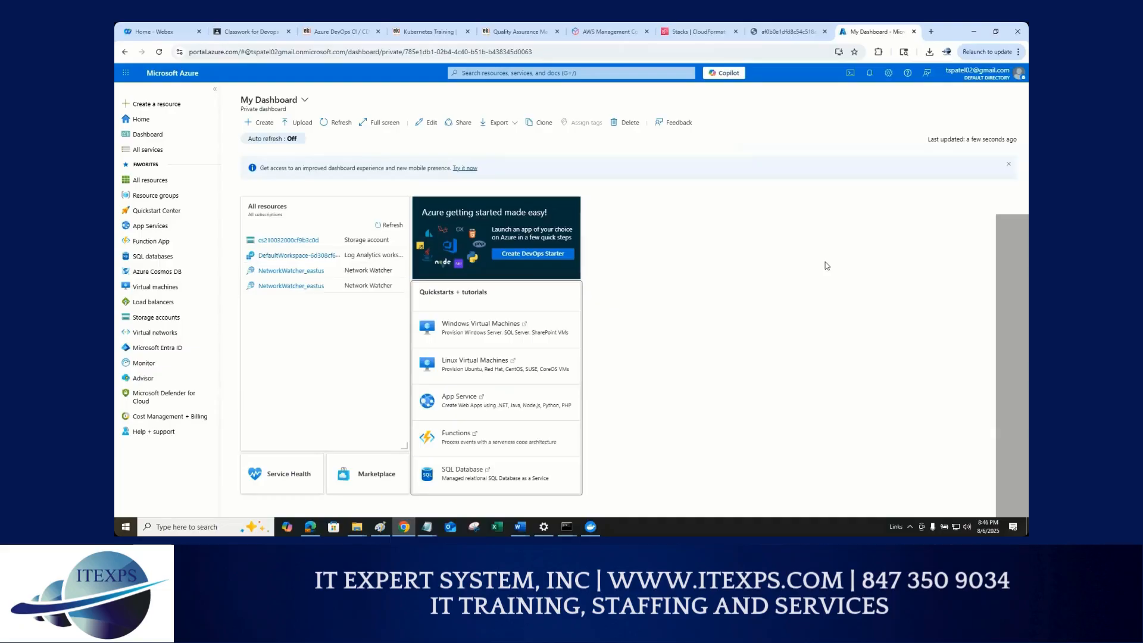
Step: Search for "azure login" in a new tab and sign in to the Azure portal from Microsoft's Azure account page
{"action": "left_click", "coordinate": [932, 33]}
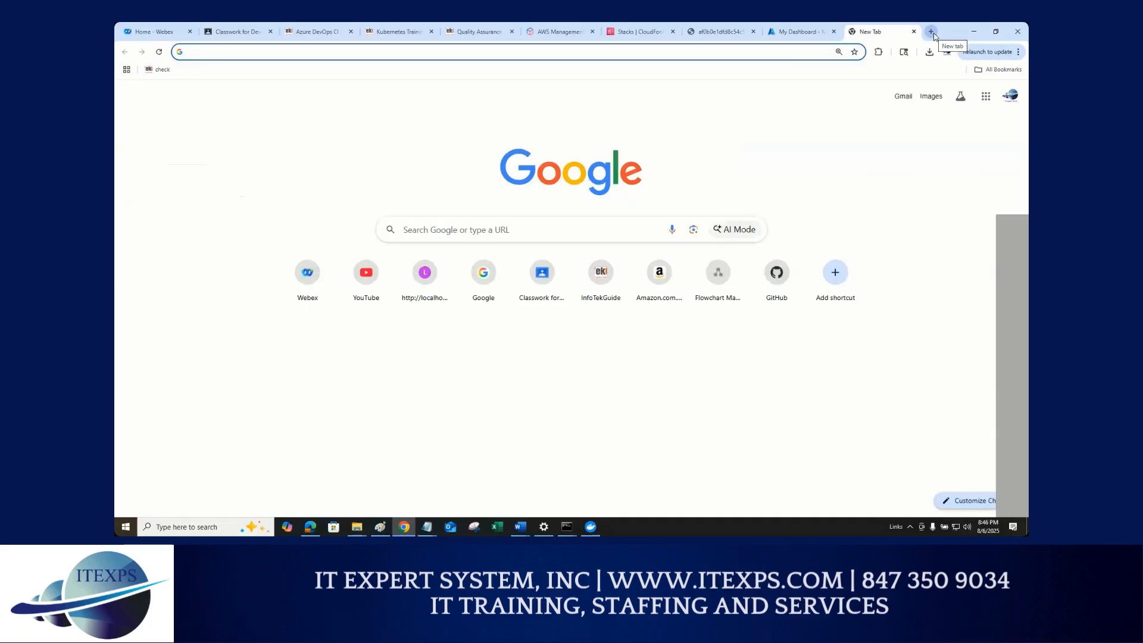
{"action": "type", "text": "azure c"}
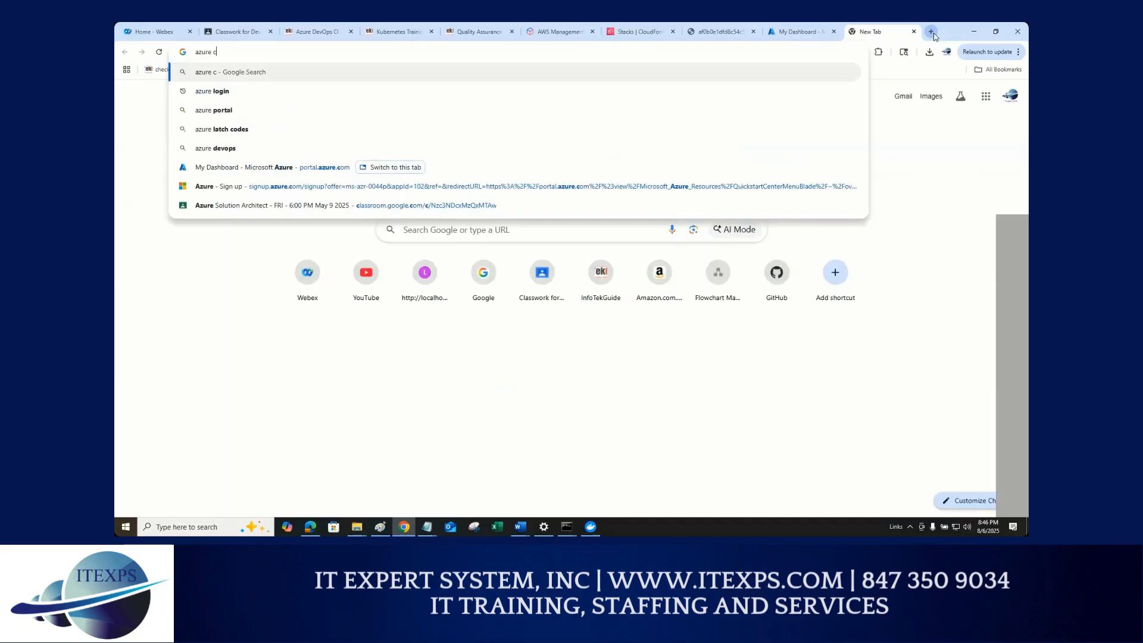
{"action": "key", "text": "BackSpace"}
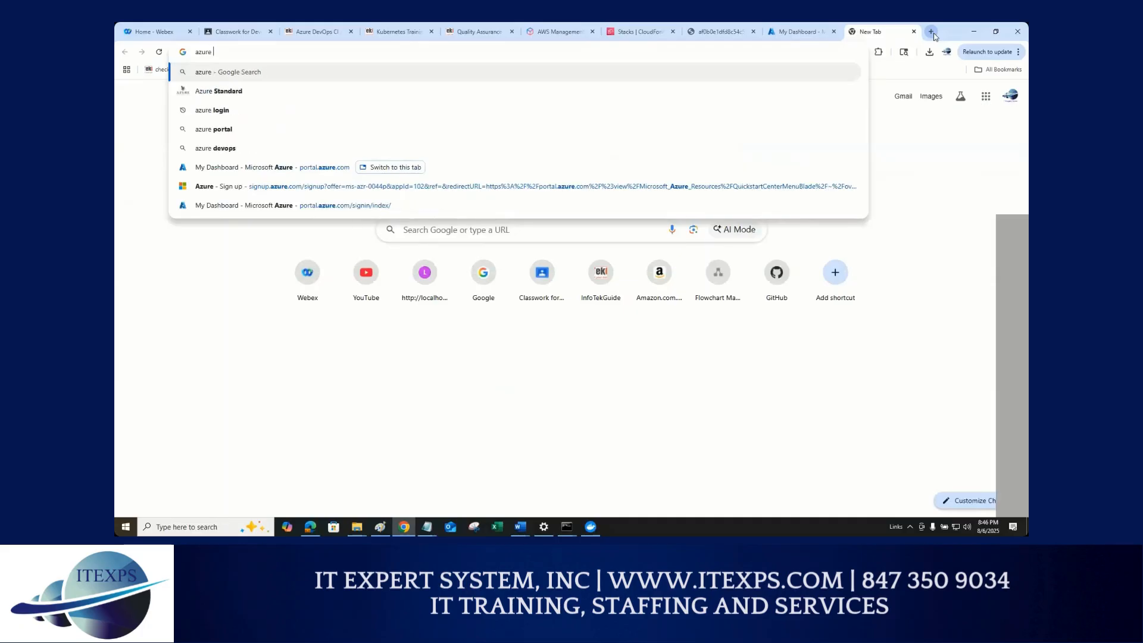
{"action": "type", "text": "login"}
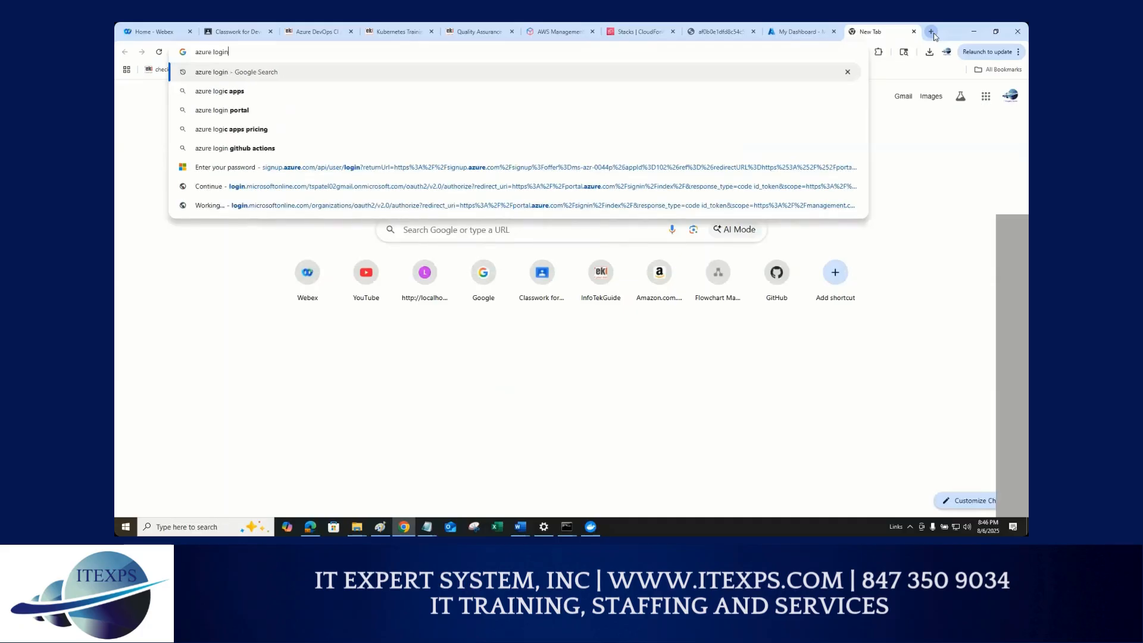
{"action": "key", "text": "Return"}
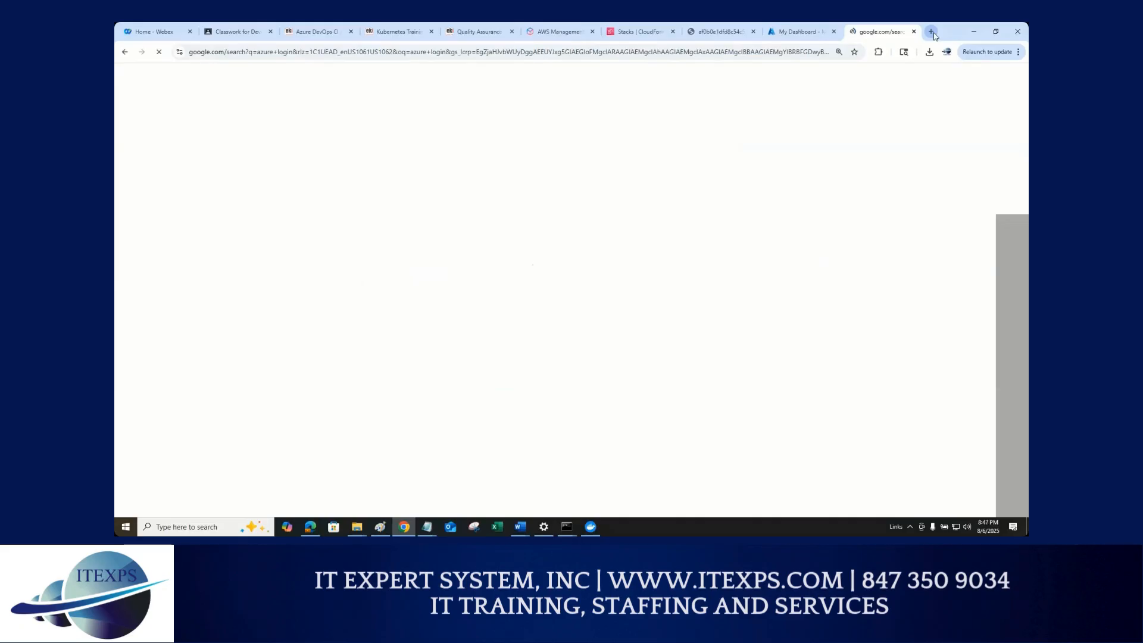
{"action": "left_click", "coordinate": [808, 31]}
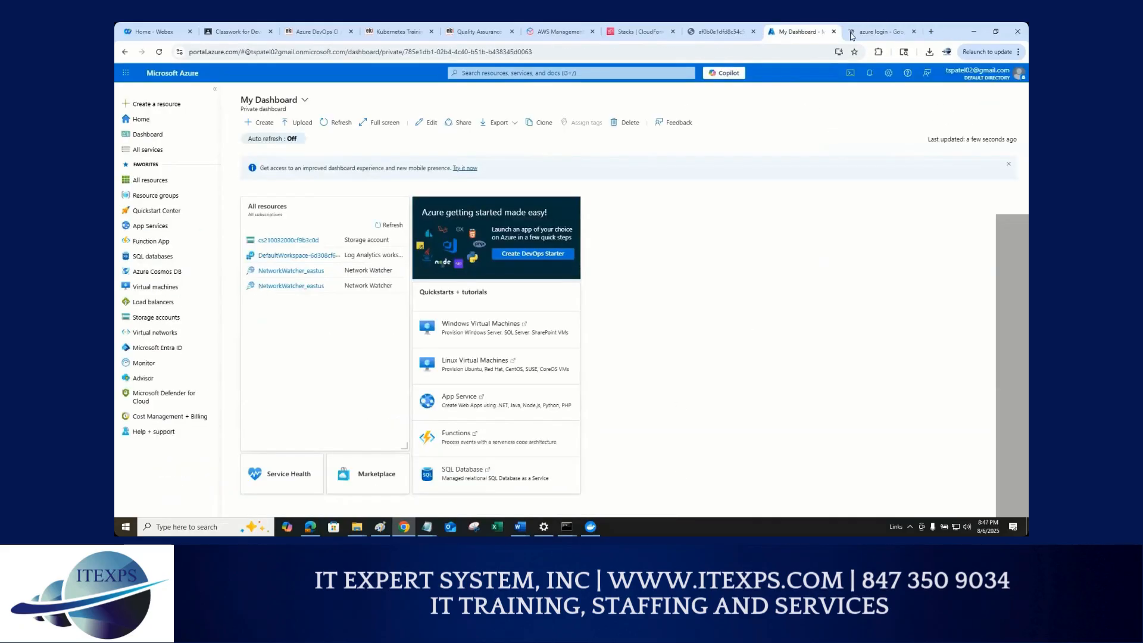
{"action": "left_click", "coordinate": [868, 33]}
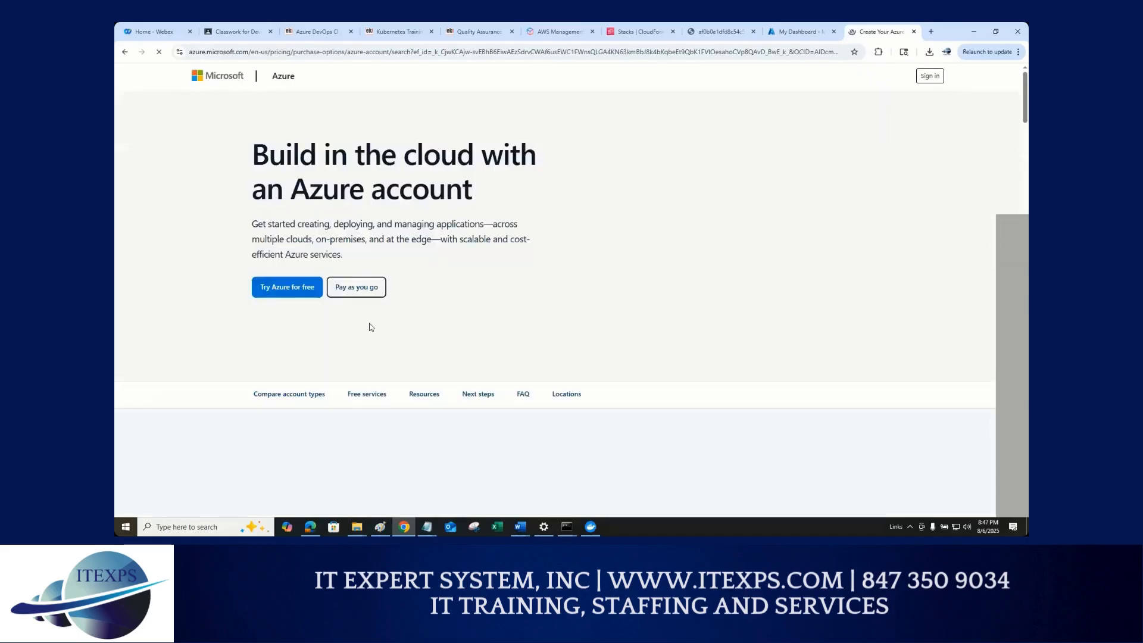
{"action": "left_click", "coordinate": [934, 79]}
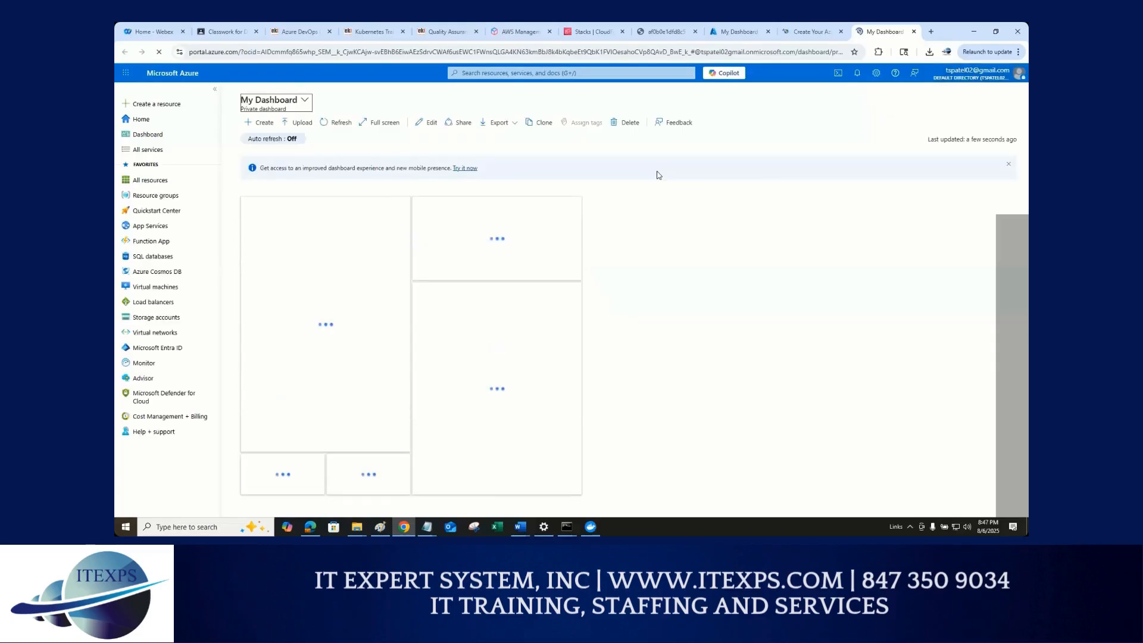
Step: Close the Azure account page's tab and compare the two open portal dashboards
{"action": "left_click", "coordinate": [740, 34]}
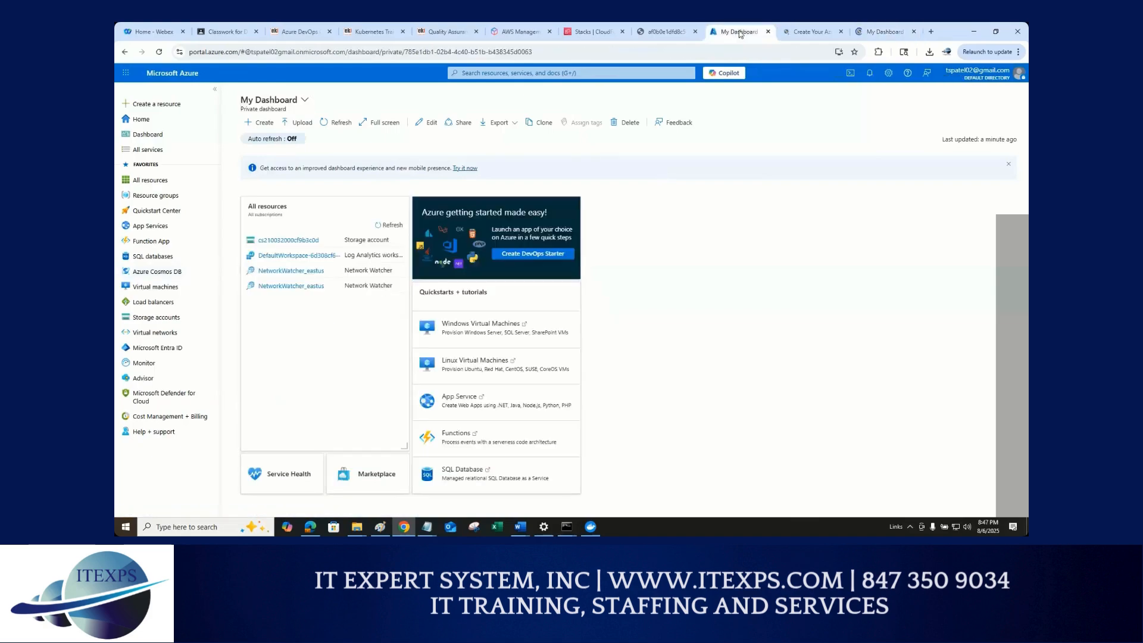
{"action": "left_click", "coordinate": [810, 32]}
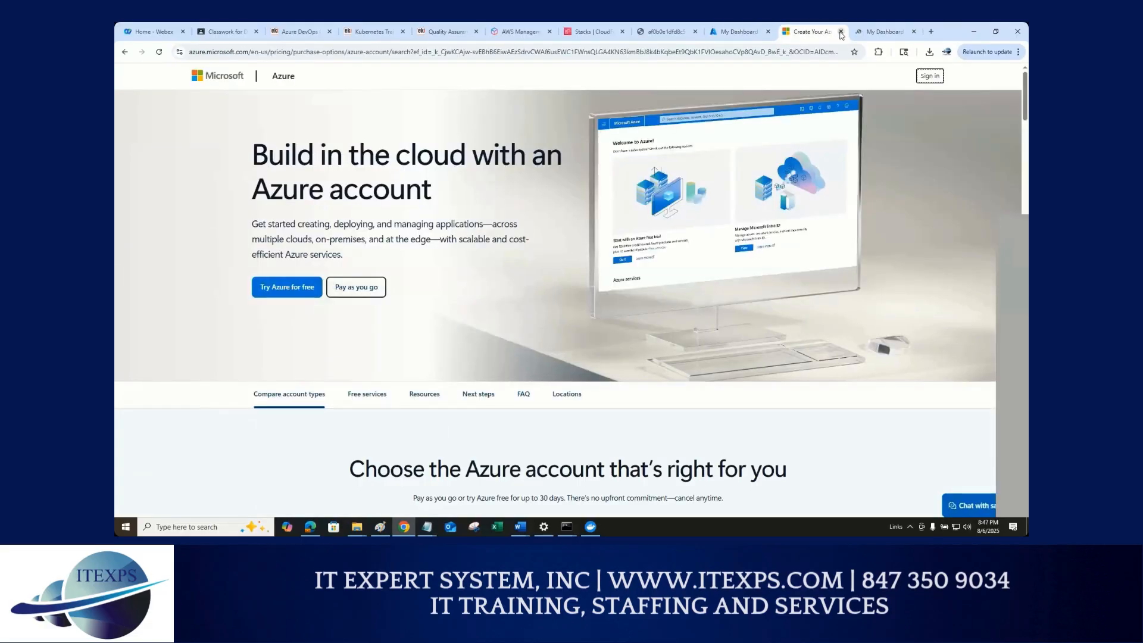
{"action": "left_click", "coordinate": [840, 31]}
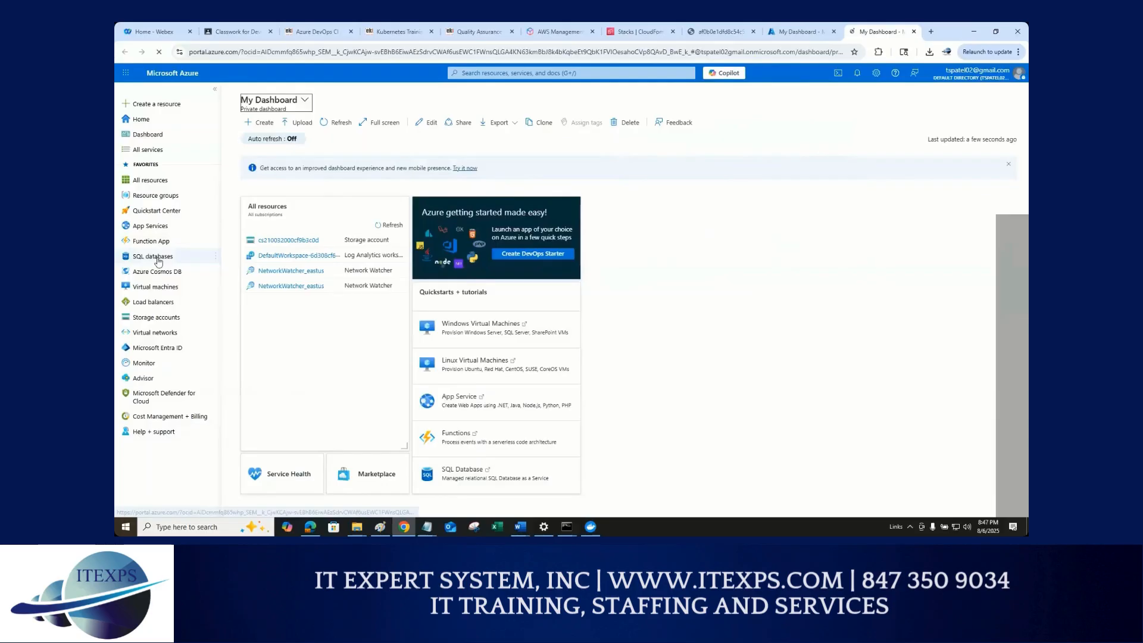
{"action": "mouse_move", "coordinate": [158, 262]}
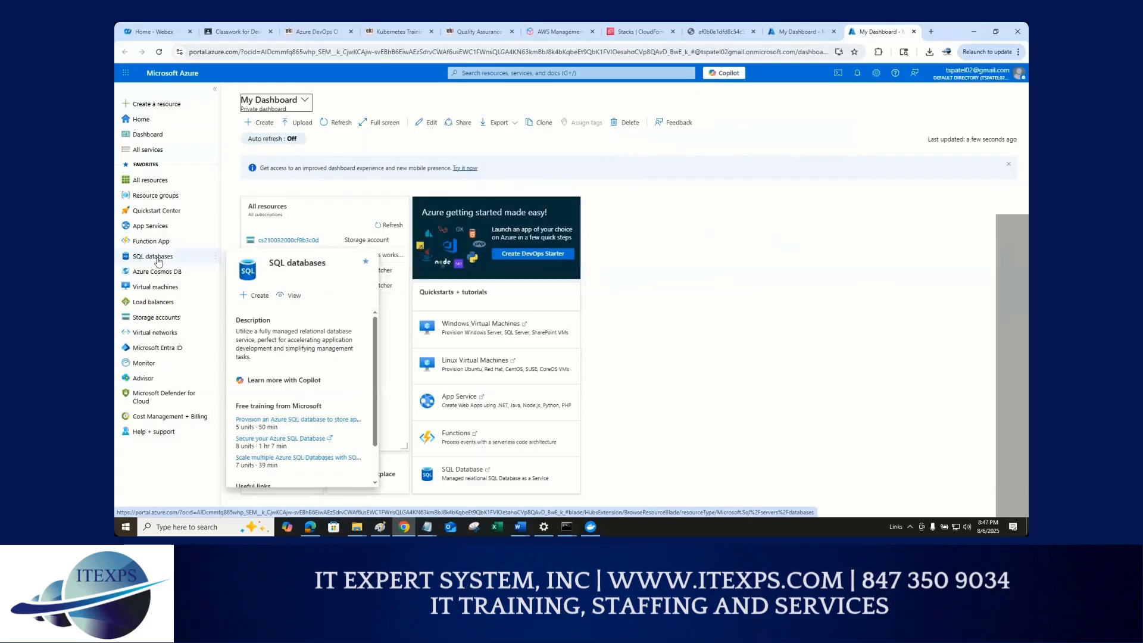
{"action": "left_click", "coordinate": [788, 32]}
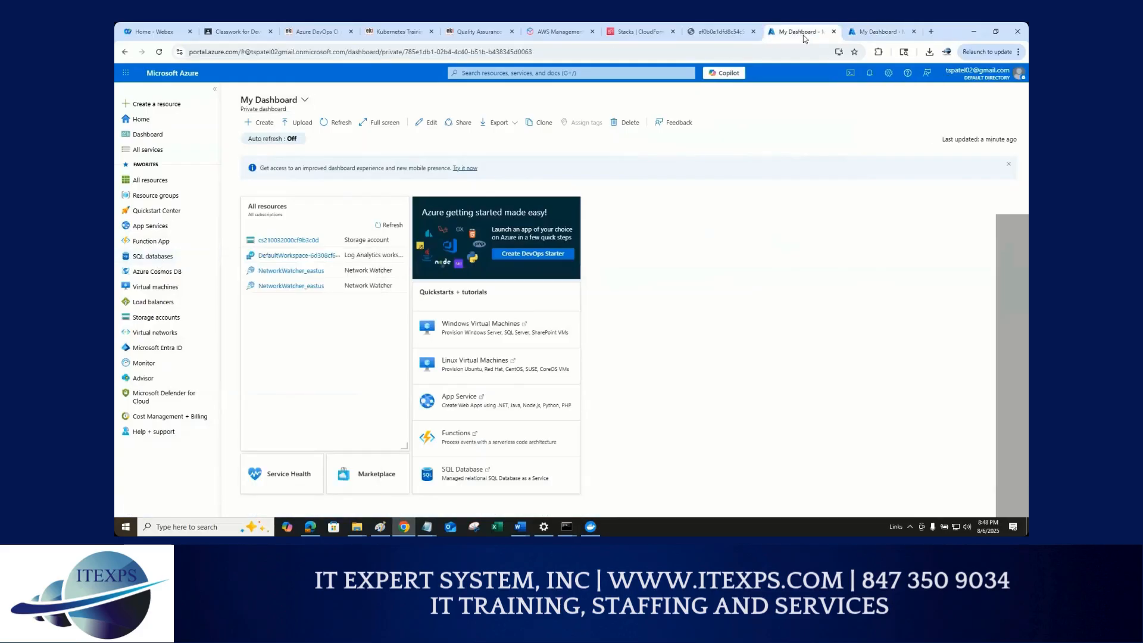
{"action": "left_click", "coordinate": [860, 33]}
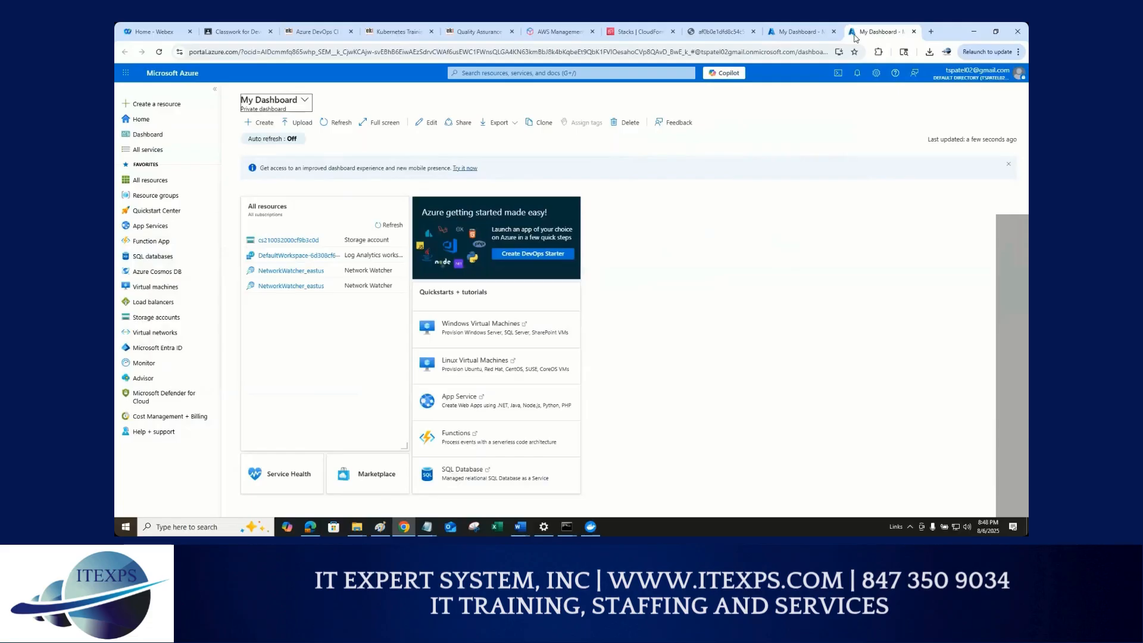
{"action": "left_click", "coordinate": [815, 36]}
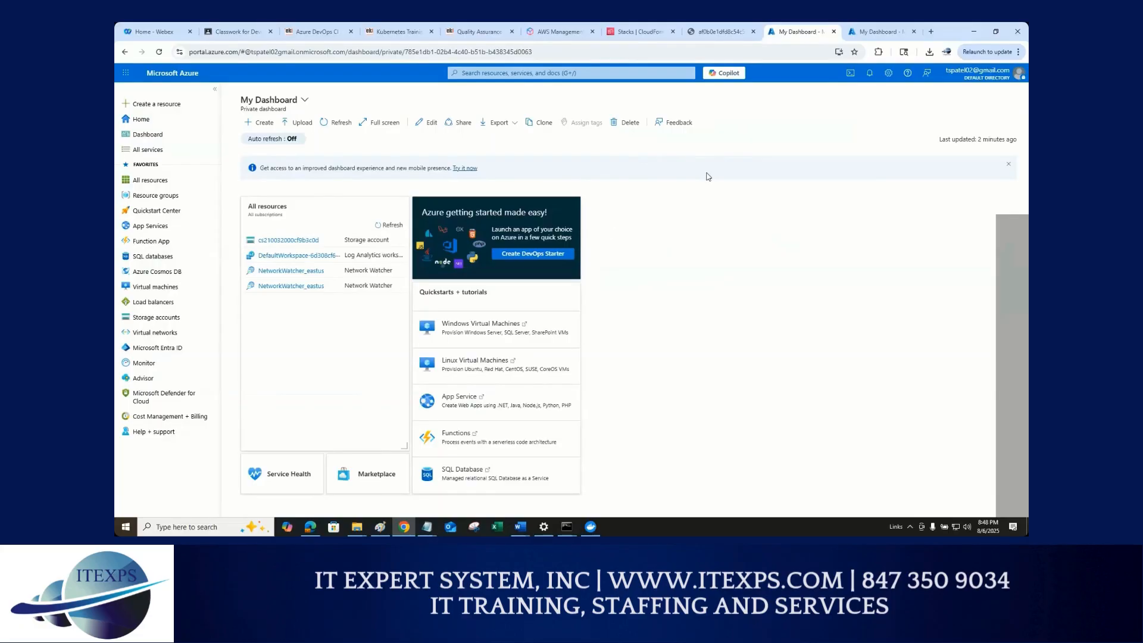
Step: Look through the Word pipeline guide and the open Edge tabs for the Azure Pipelines sign-up instructions
{"action": "left_click", "coordinate": [308, 528]}
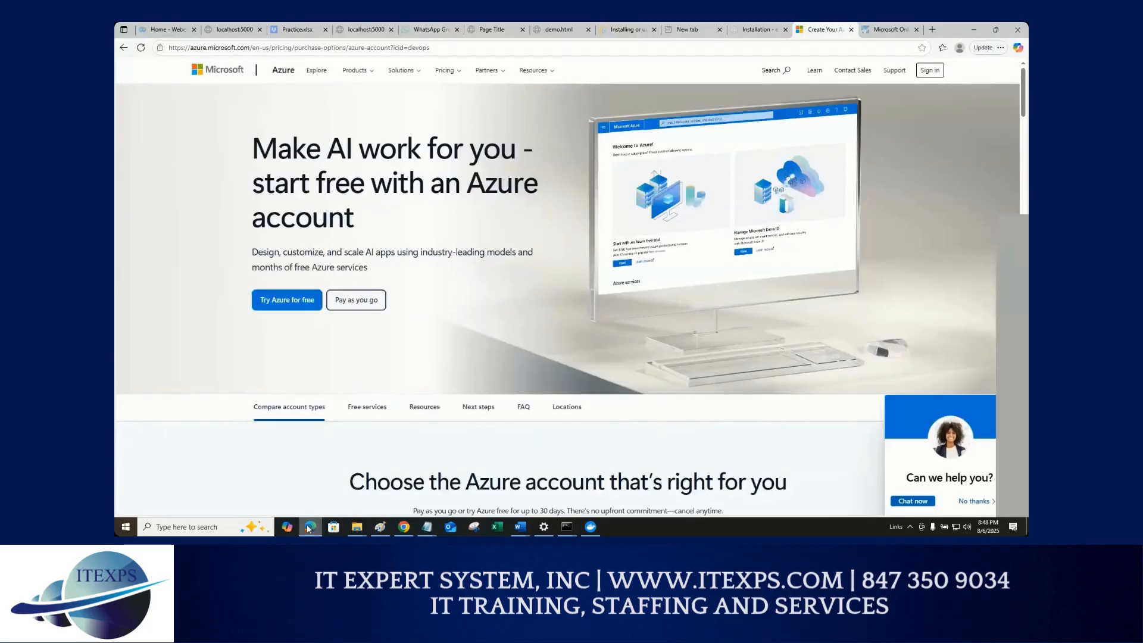
{"action": "left_click", "coordinate": [518, 528]}
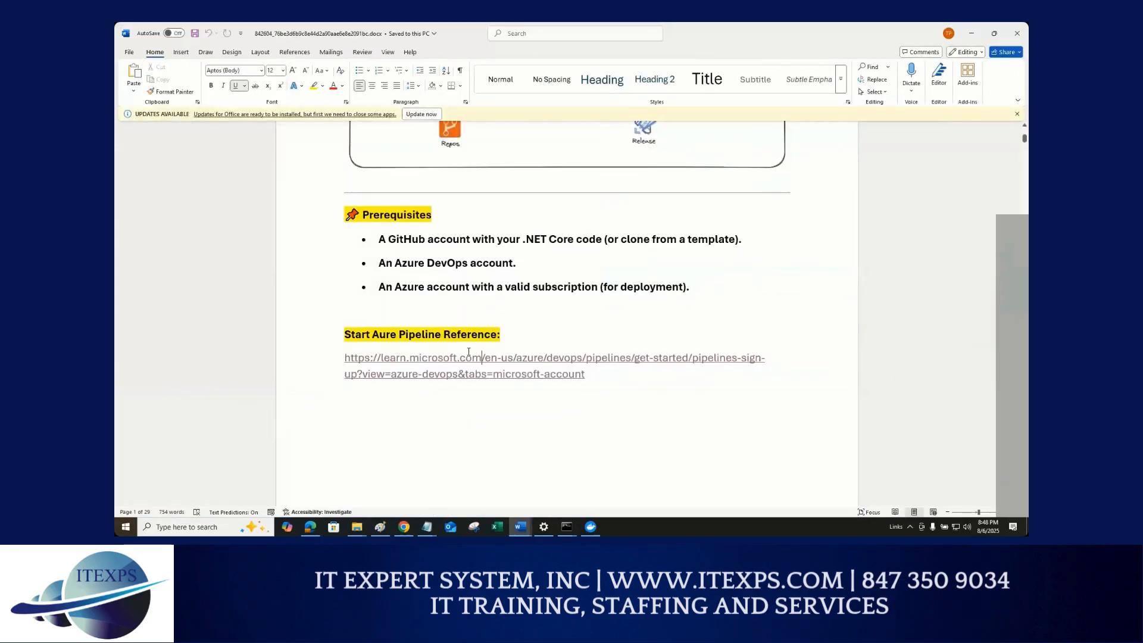
{"action": "left_click", "coordinate": [310, 528]}
{"action": "left_click", "coordinate": [744, 30]}
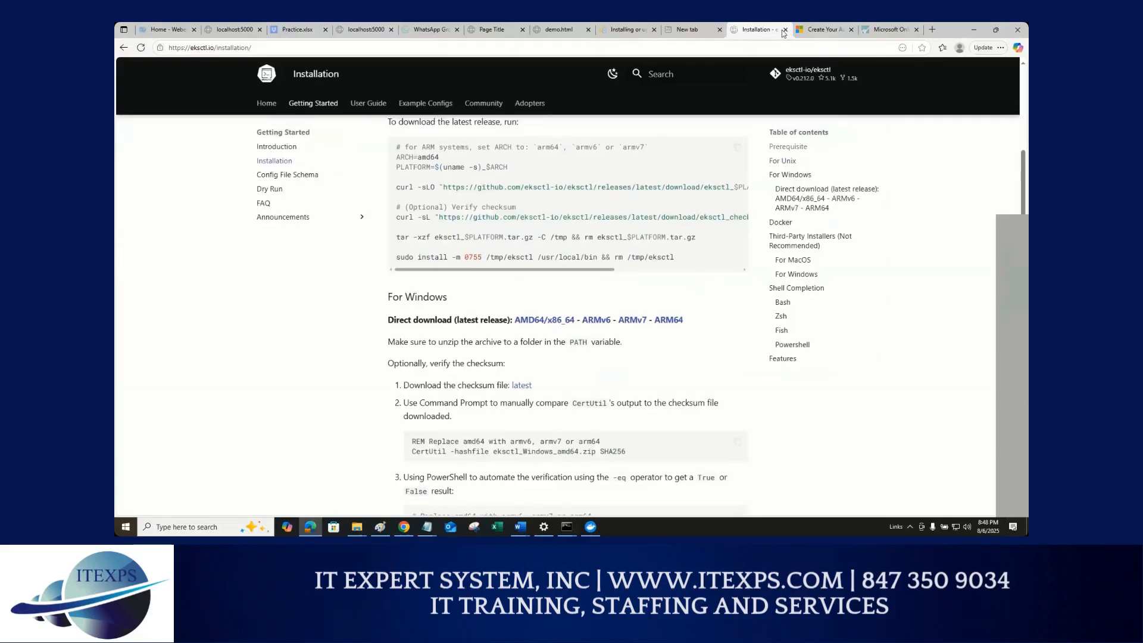
{"action": "left_click", "coordinate": [811, 31]}
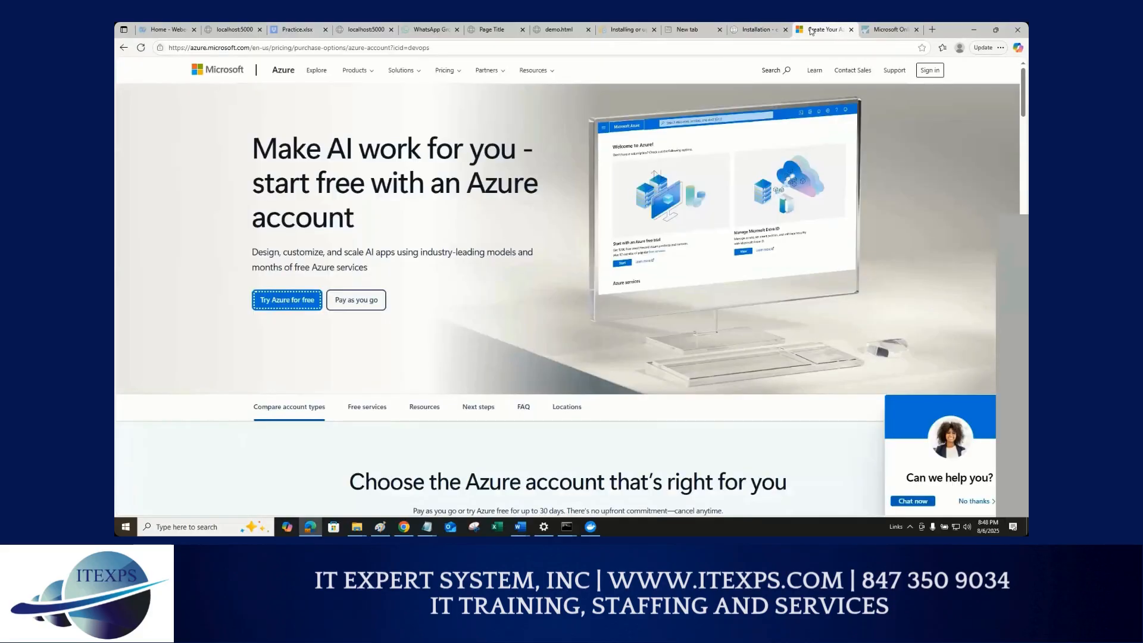
{"action": "left_click", "coordinate": [125, 49]}
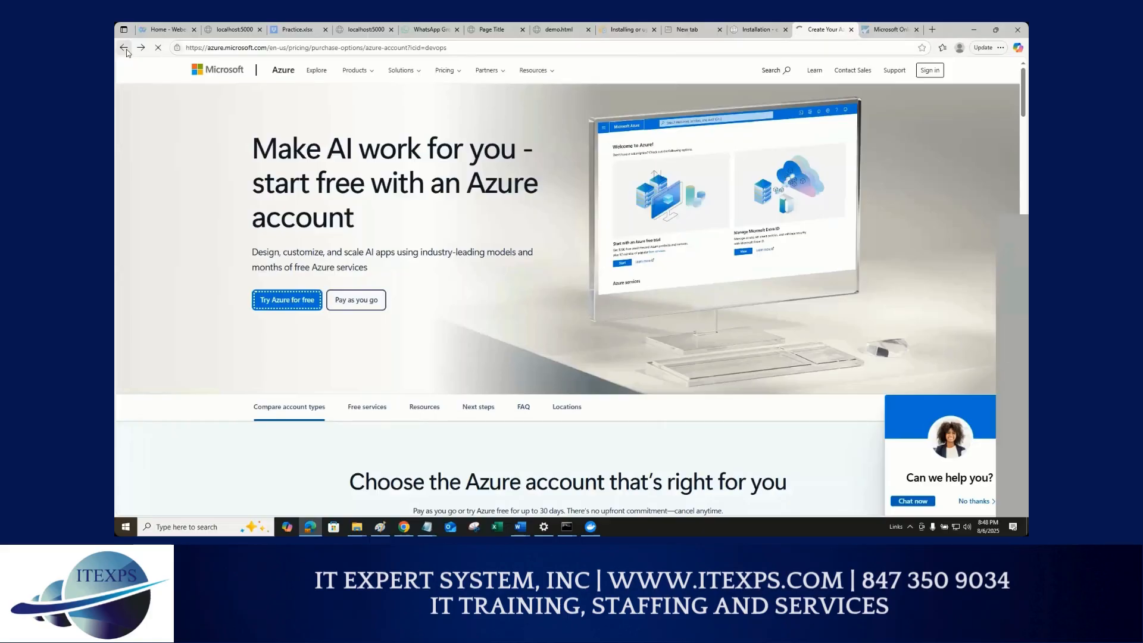
{"action": "left_click", "coordinate": [125, 49]}
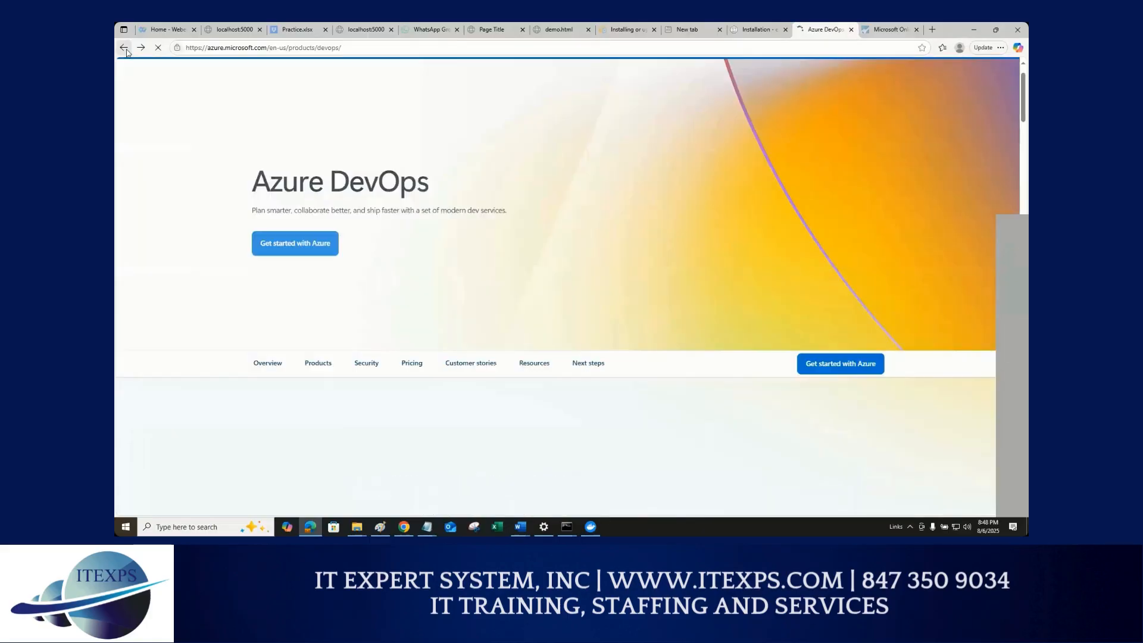
{"action": "left_click", "coordinate": [738, 31]}
{"action": "left_click", "coordinate": [628, 31]}
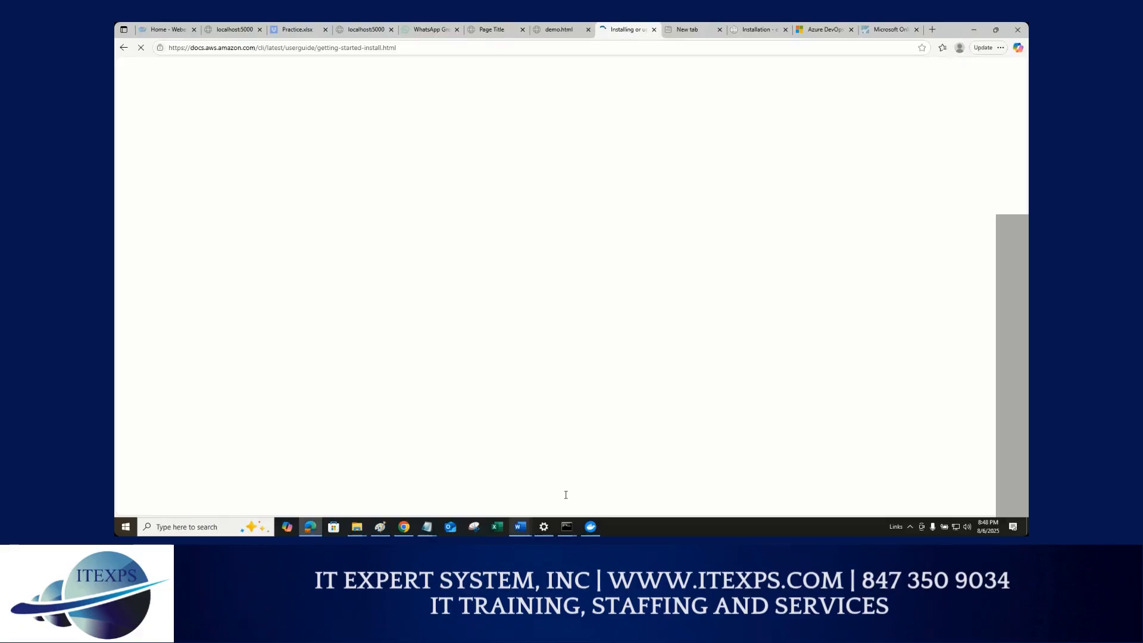
Step: Copy the Azure pipeline reference link from the Word guide, open it in Edge, and circle Azure DevOps in the personal-account instructions
{"action": "left_click", "coordinate": [520, 527]}
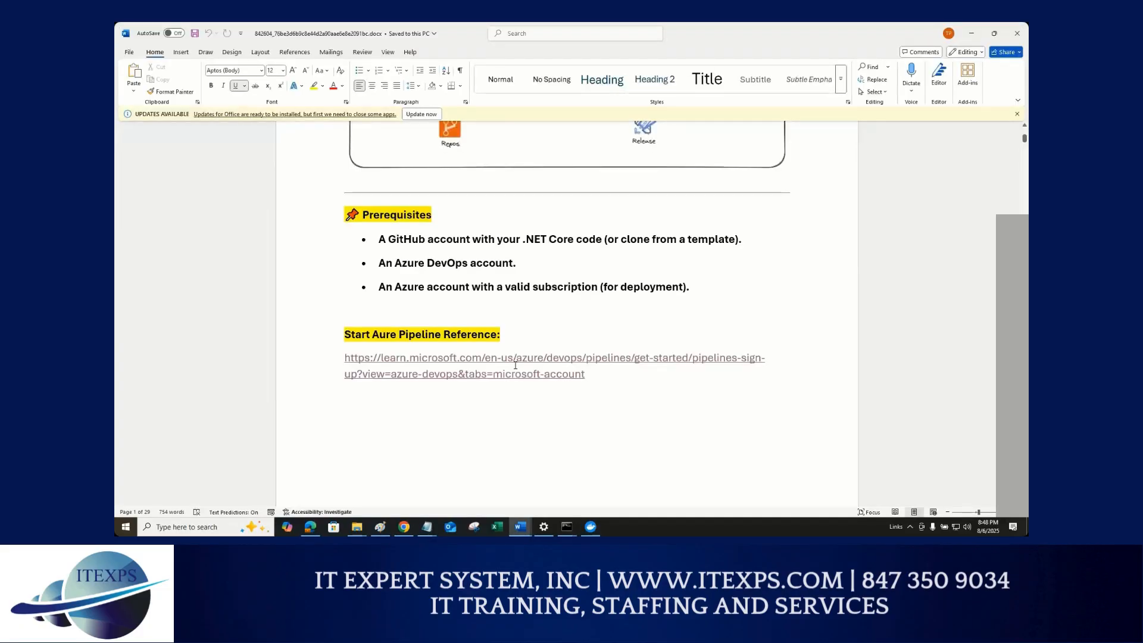
{"action": "right_click", "coordinate": [516, 365]}
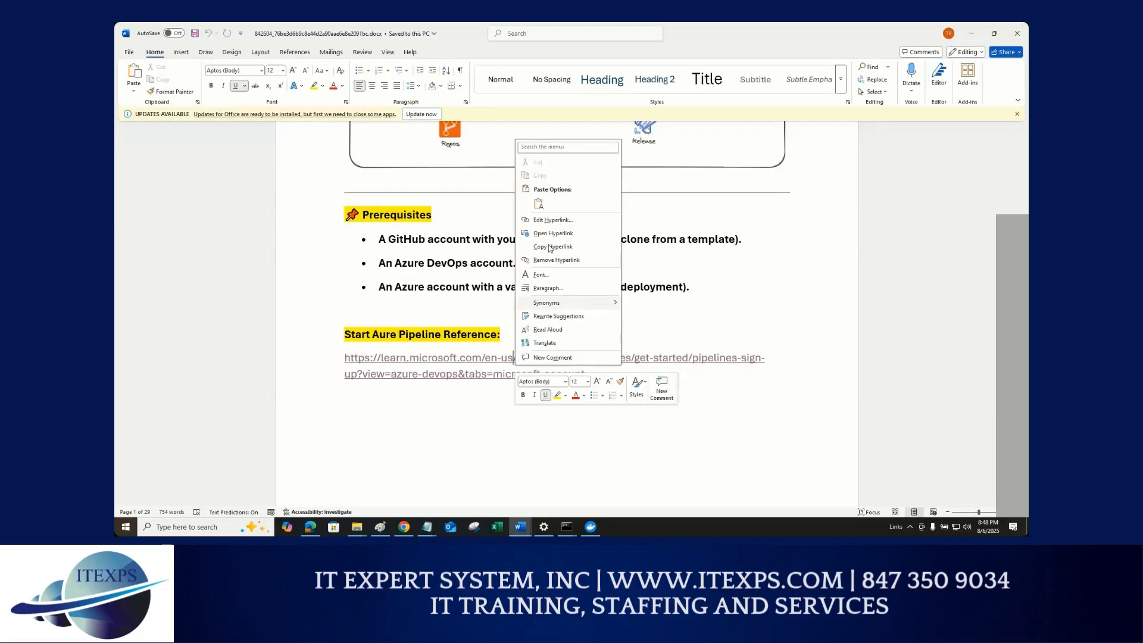
{"action": "left_click", "coordinate": [550, 246]}
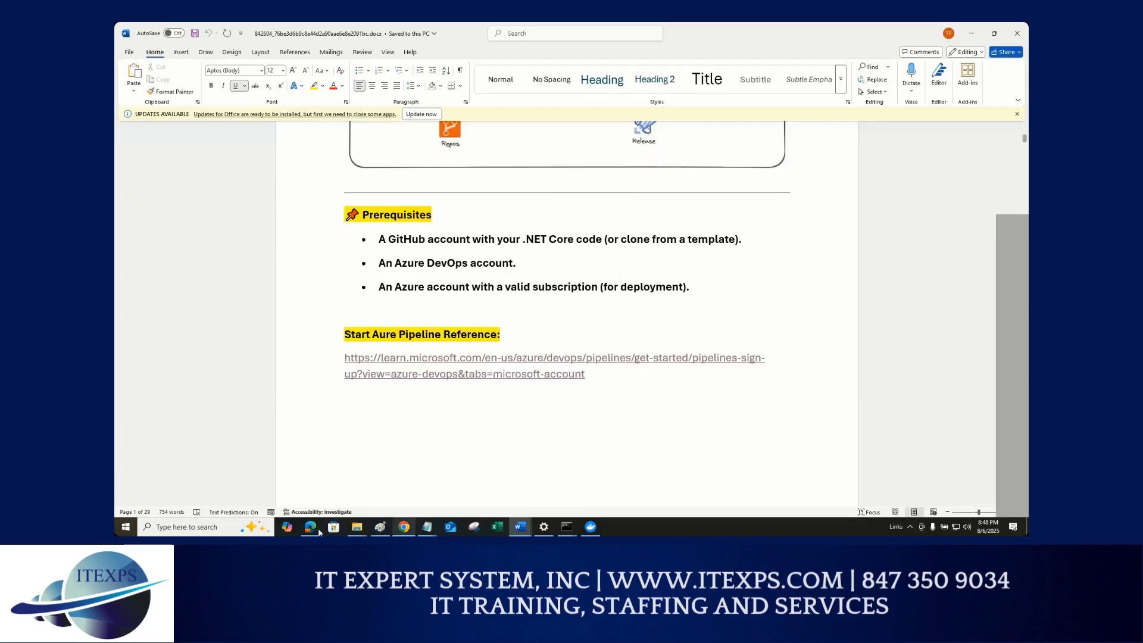
{"action": "left_click", "coordinate": [310, 527]}
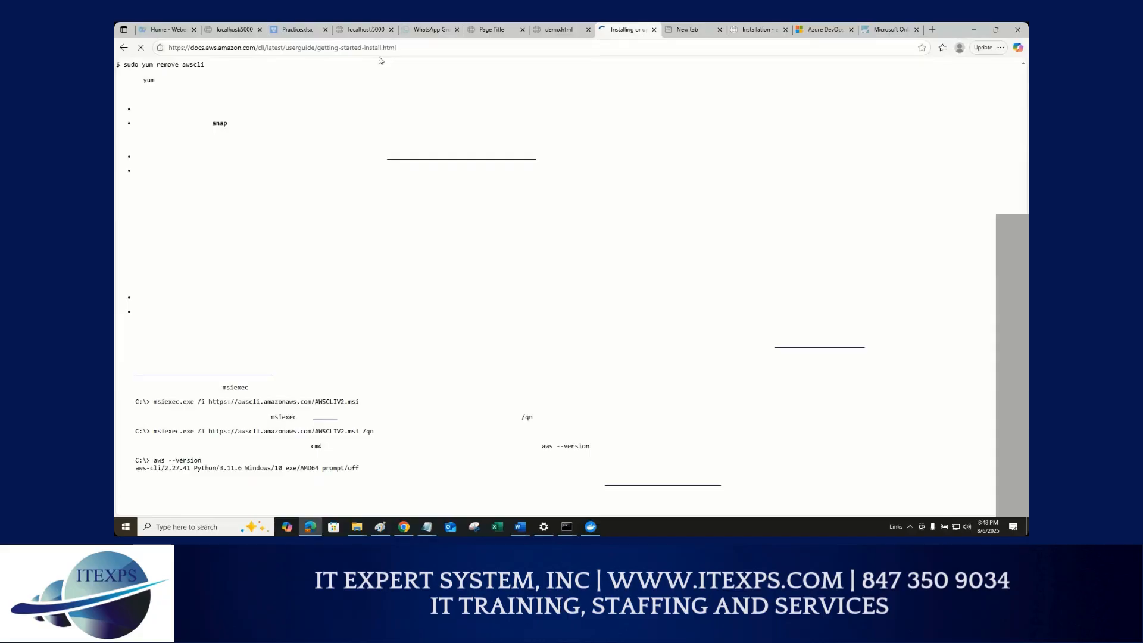
{"action": "left_click", "coordinate": [381, 47]}
{"action": "type", "text": "https://learn.microsoft.com/en-us/azure/devops/pipelines/get-started/pipelines-sign-up?view=azure-devops&tabs=microsoft-account"}
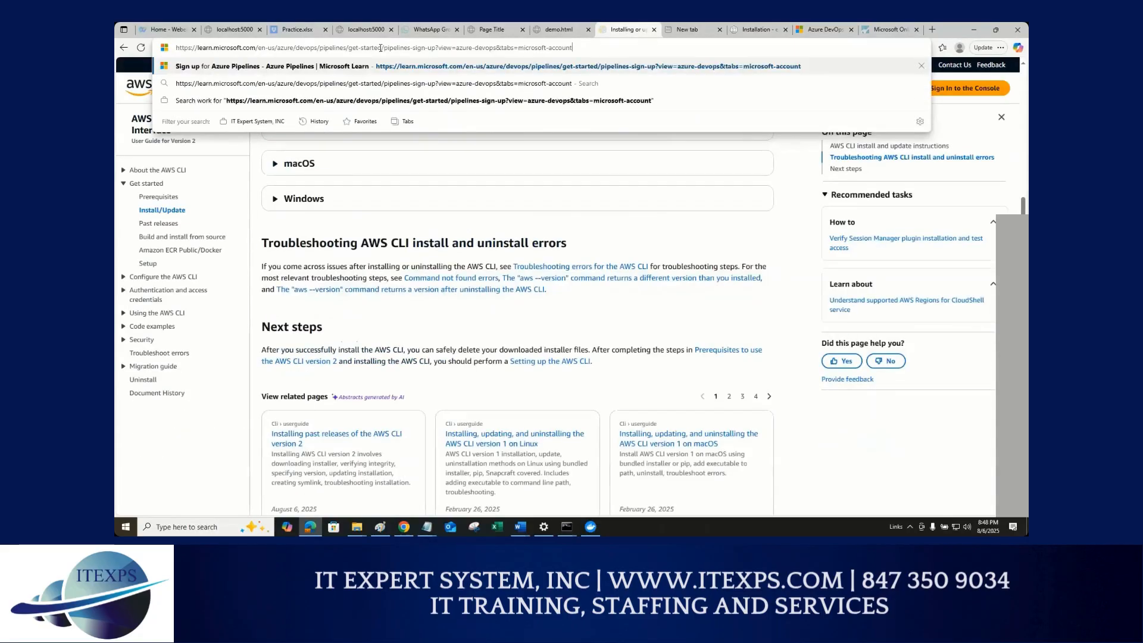
{"action": "key", "text": "Return"}
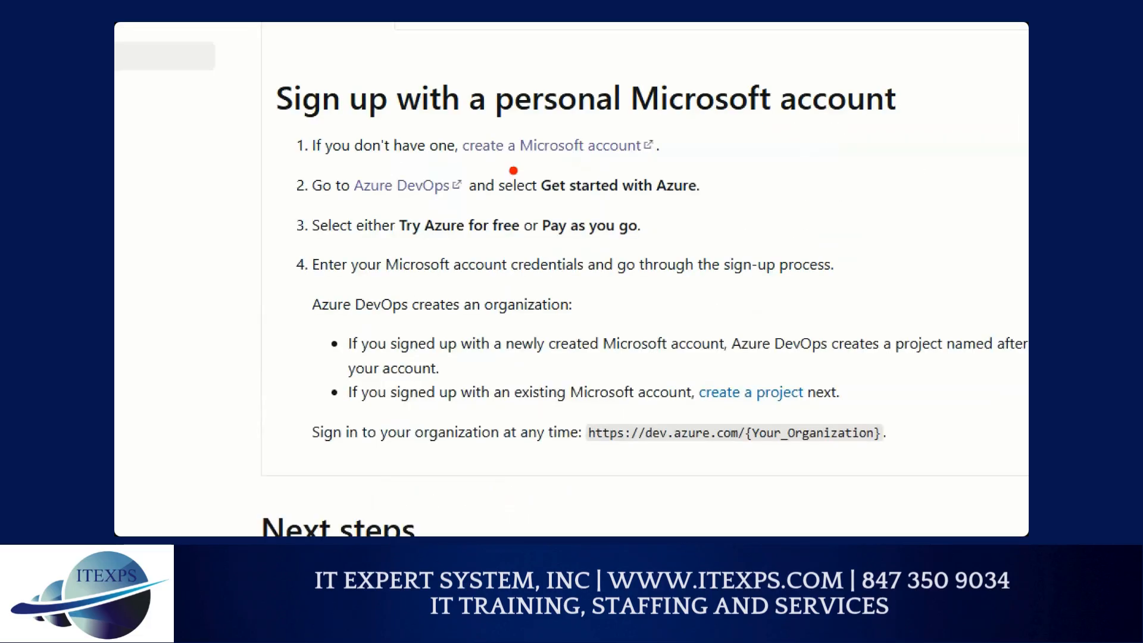
{"action": "mouse_move", "coordinate": [392, 161]}
{"action": "left_mouse_down"}
{"action": "mouse_move", "coordinate": [323, 191]}
{"action": "mouse_move", "coordinate": [442, 166]}
{"action": "mouse_move", "coordinate": [425, 162]}
{"action": "left_mouse_up"}
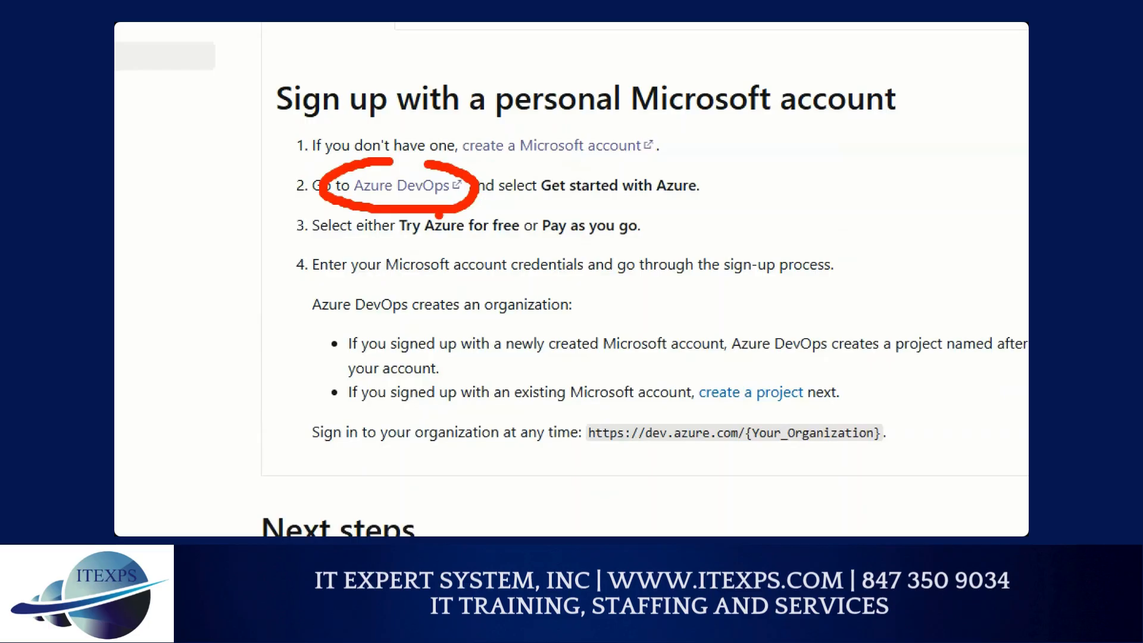
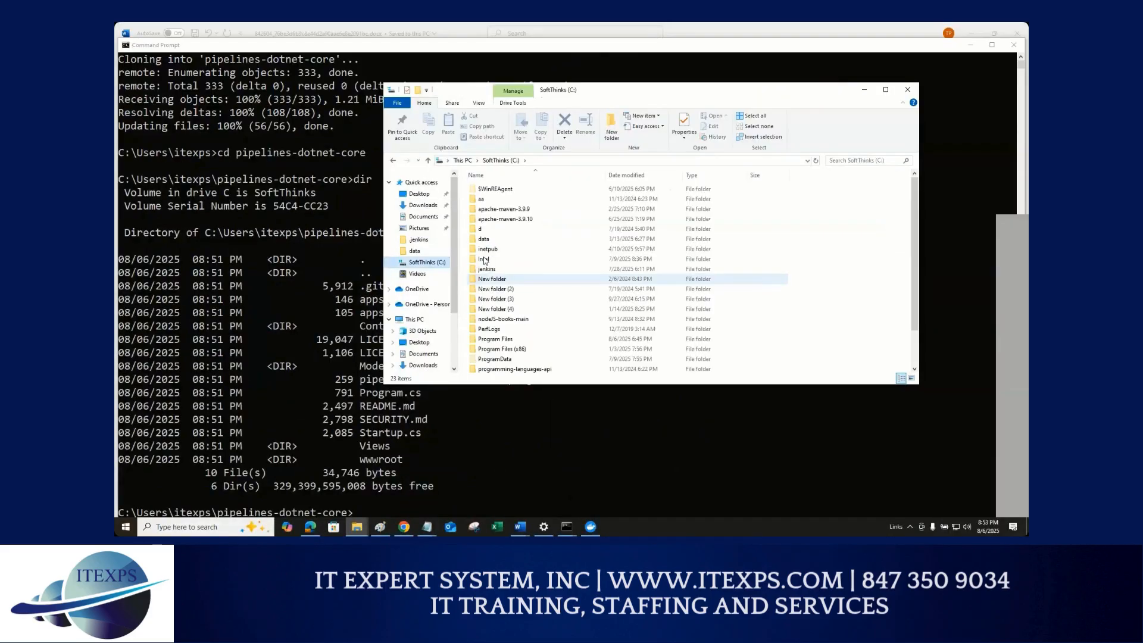
Step: Browse in File Explorer to C:\Users\itexps, locate the cloned pipelines-dotnet-core folder, and underline it and its path
{"action": "double_click", "coordinate": [484, 259]}
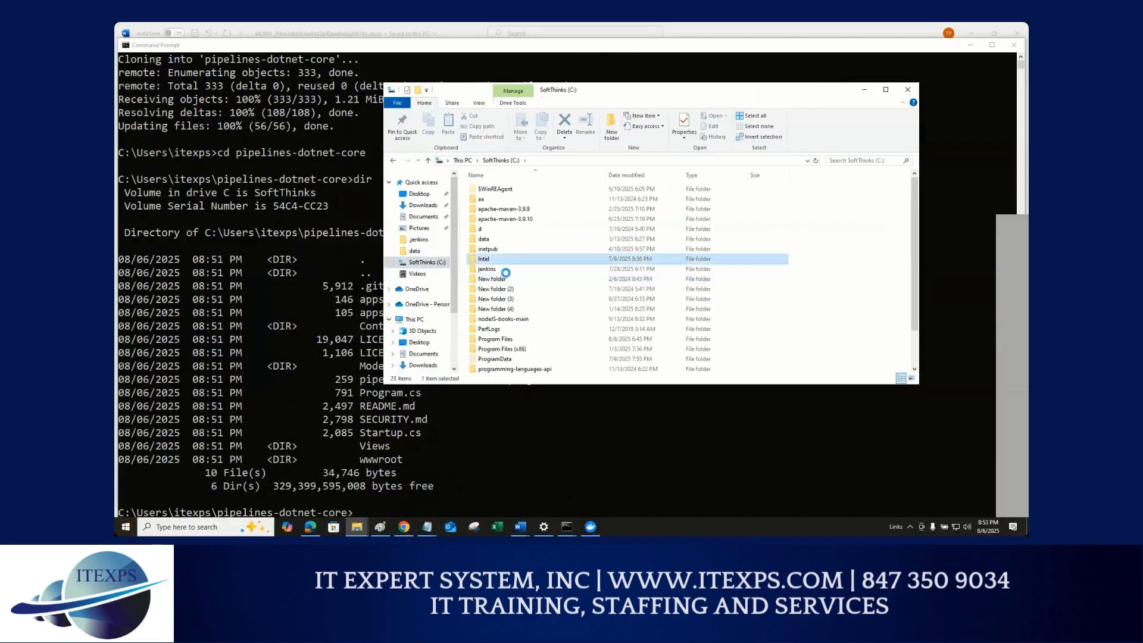
{"action": "scroll", "coordinate": [506, 273], "scroll_direction": "down", "scroll_amount": 2}
{"action": "left_click", "coordinate": [486, 337]}
{"action": "double_click", "coordinate": [487, 338]}
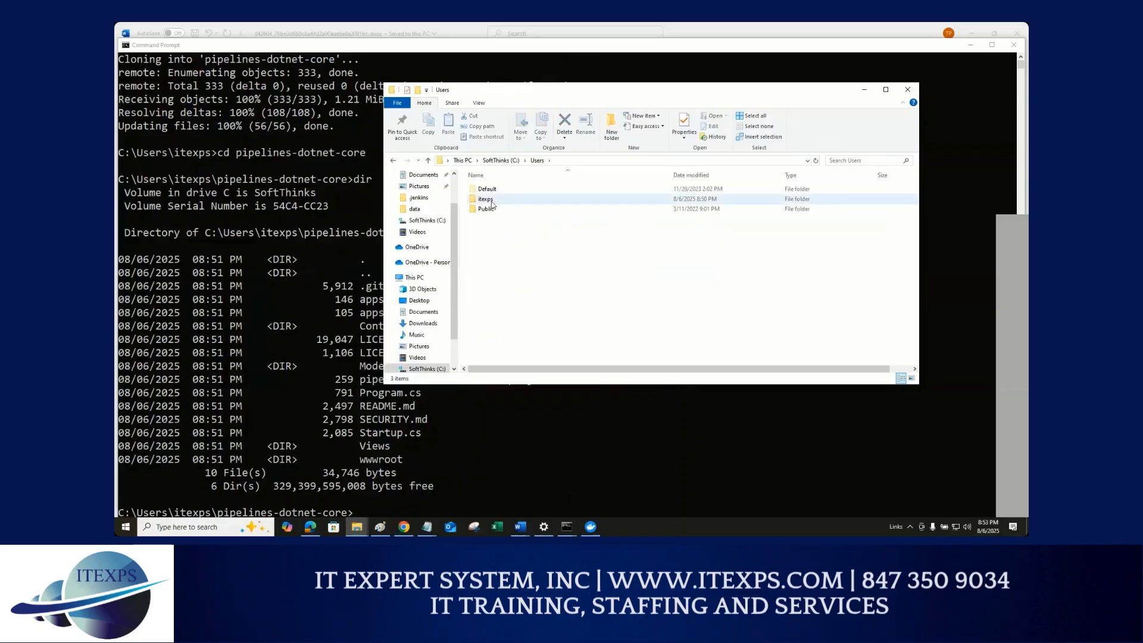
{"action": "left_click", "coordinate": [490, 200]}
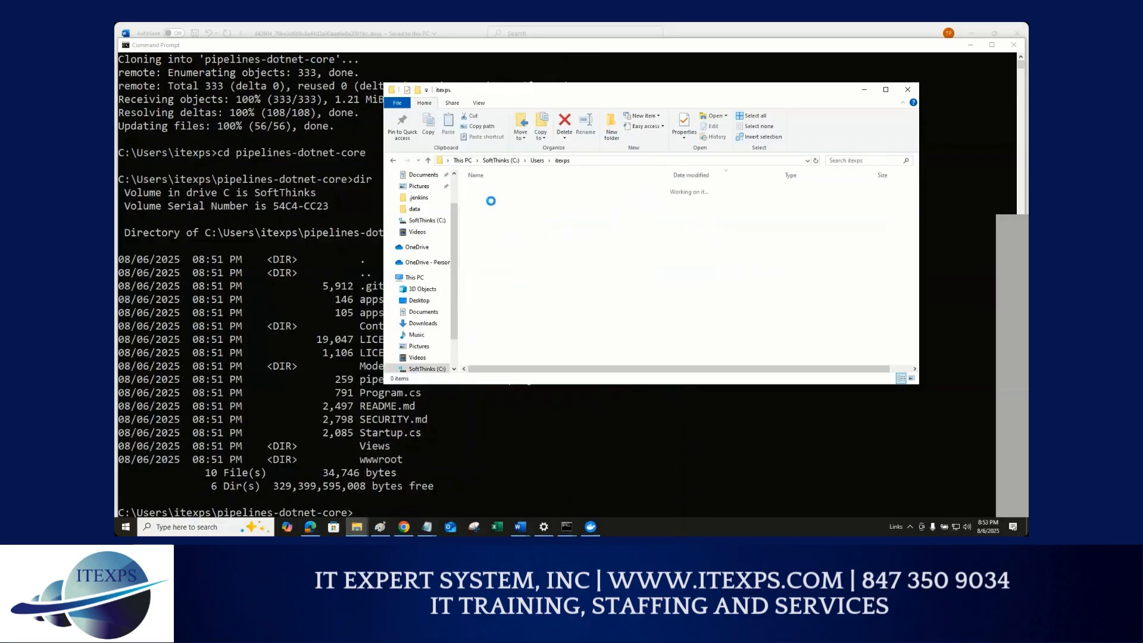
{"action": "left_click", "coordinate": [497, 202]}
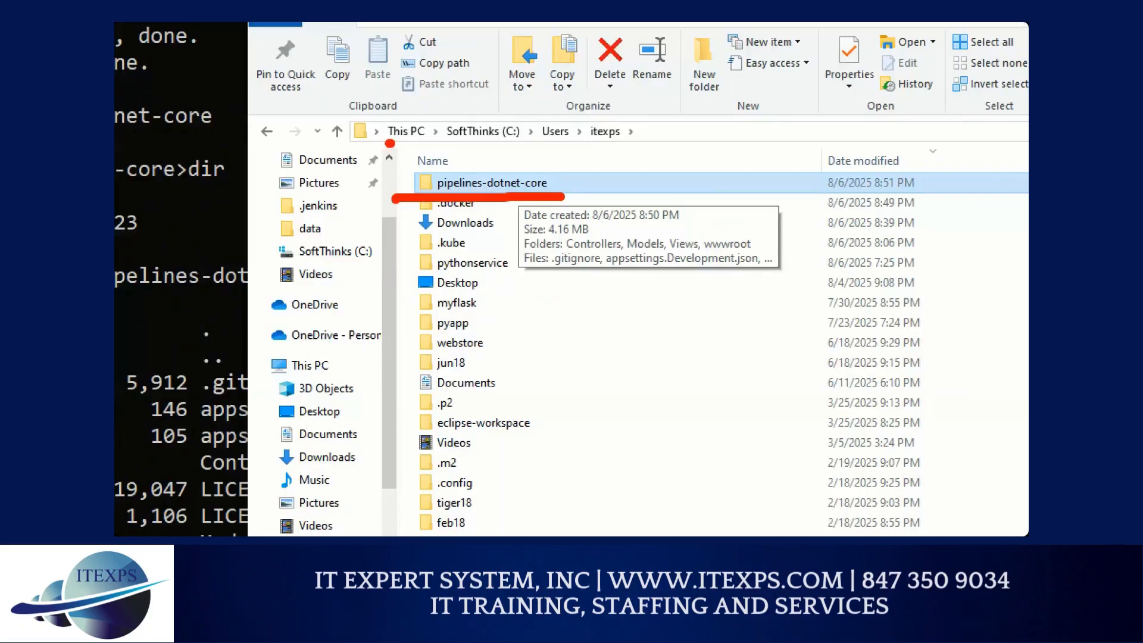
{"action": "left_click_drag", "start_coordinate": [390, 143], "coordinate": [625, 144]}
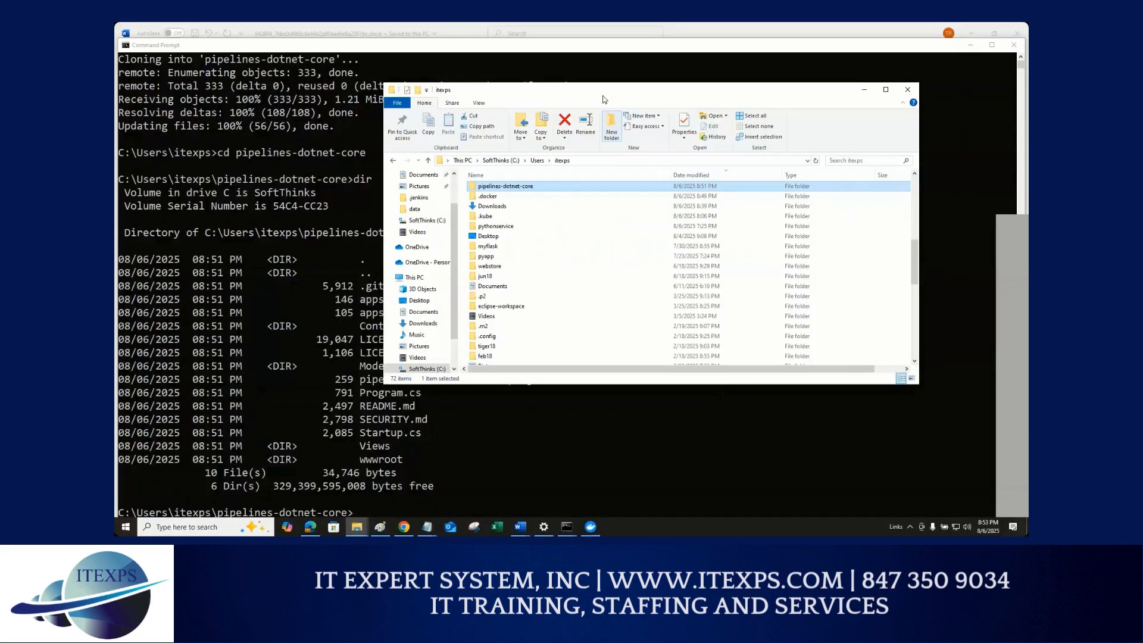
{"action": "left_click_drag", "start_coordinate": [603, 99], "coordinate": [410, 101]}
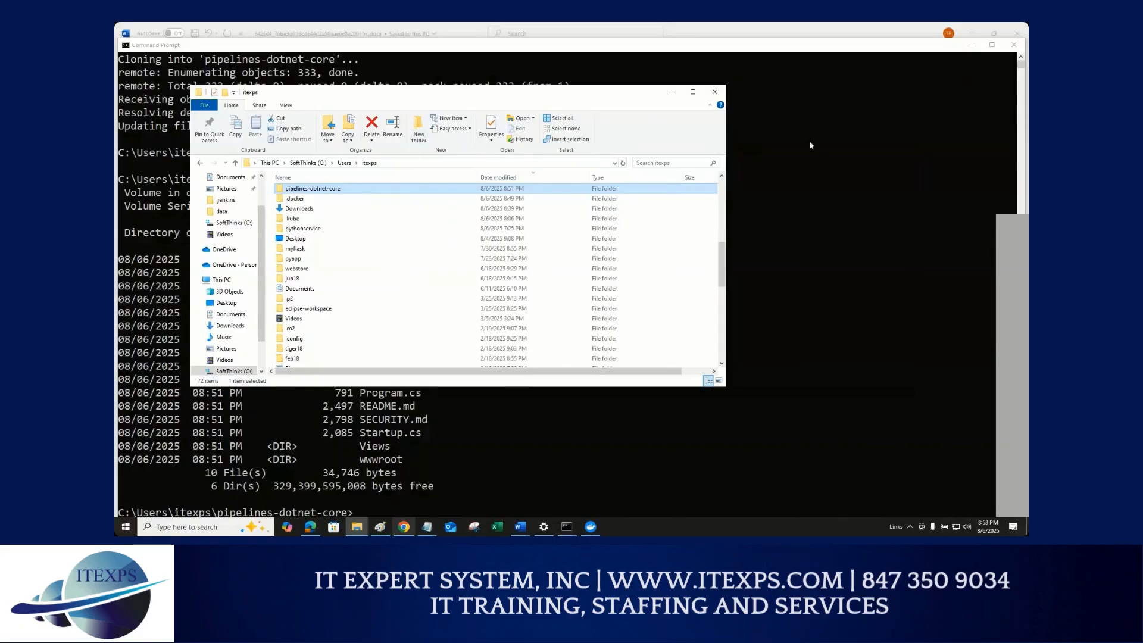
Step: Open github.com in a new Chrome tab and sign in to the GitHub account
{"action": "key", "text": "alt+Tab"}
{"action": "left_click", "coordinate": [932, 32]}
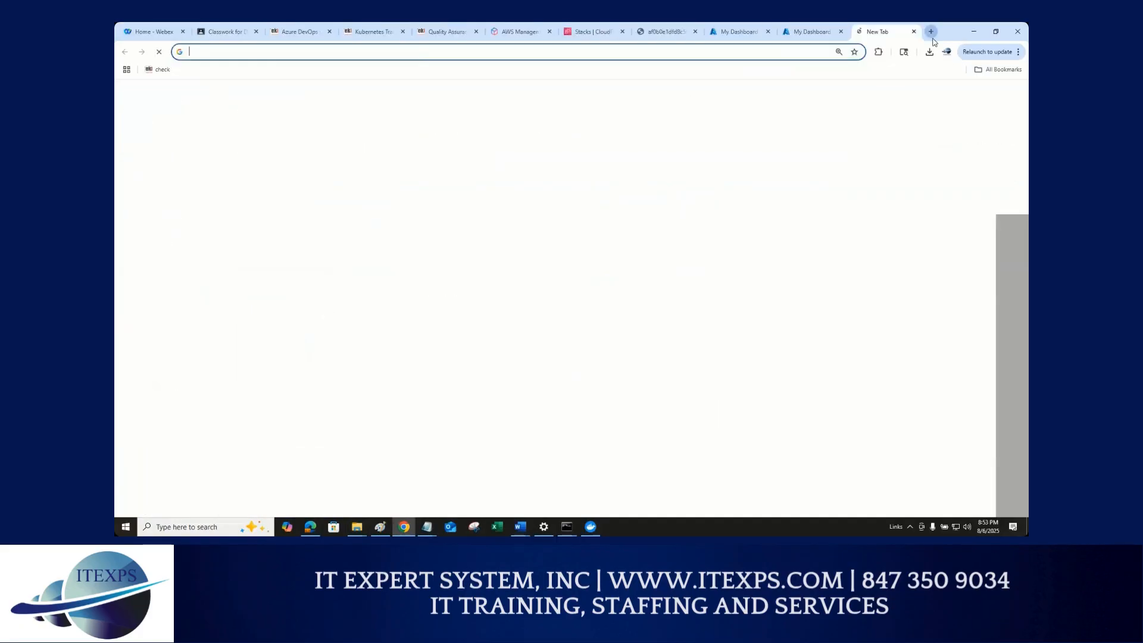
{"action": "type", "text": "g"}
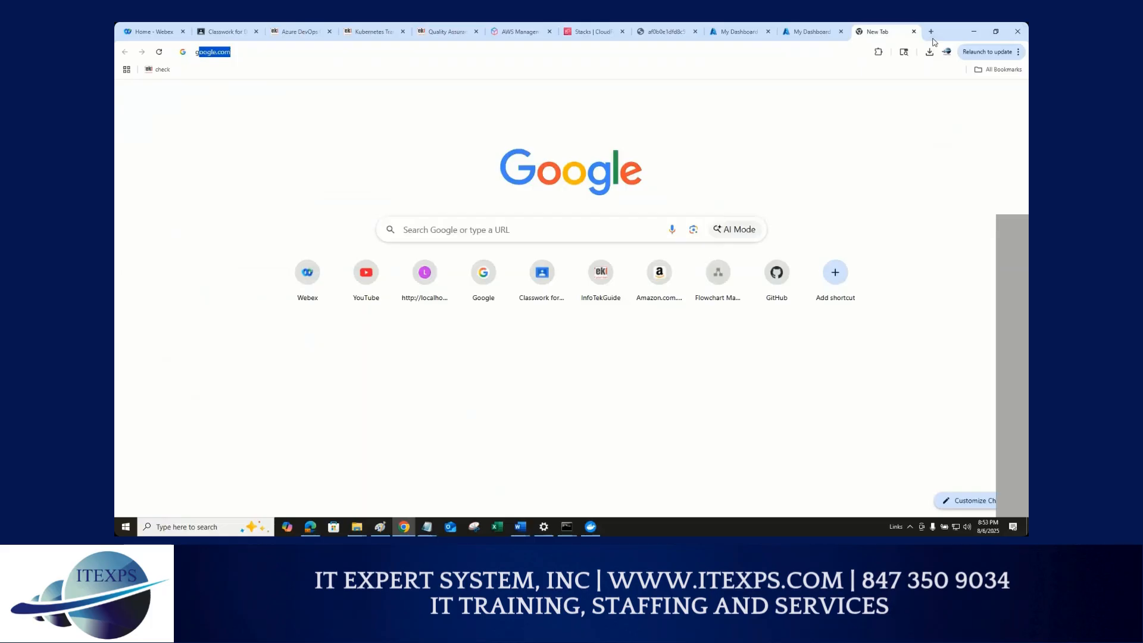
{"action": "type", "text": "ithub.com"}
{"action": "key", "text": "Return"}
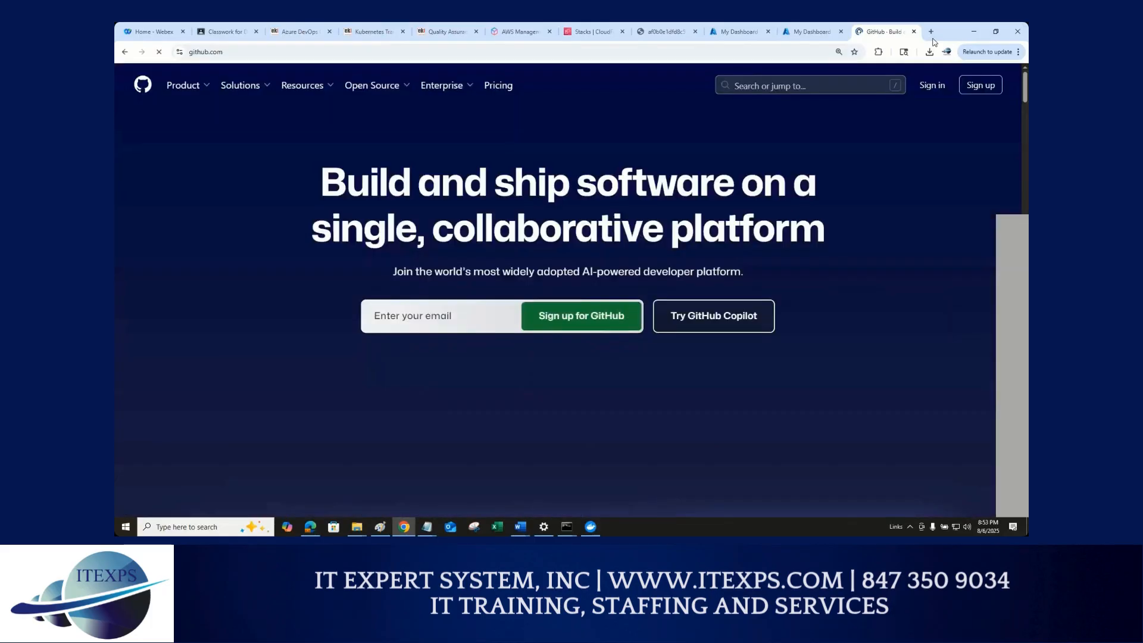
{"action": "left_click", "coordinate": [932, 87]}
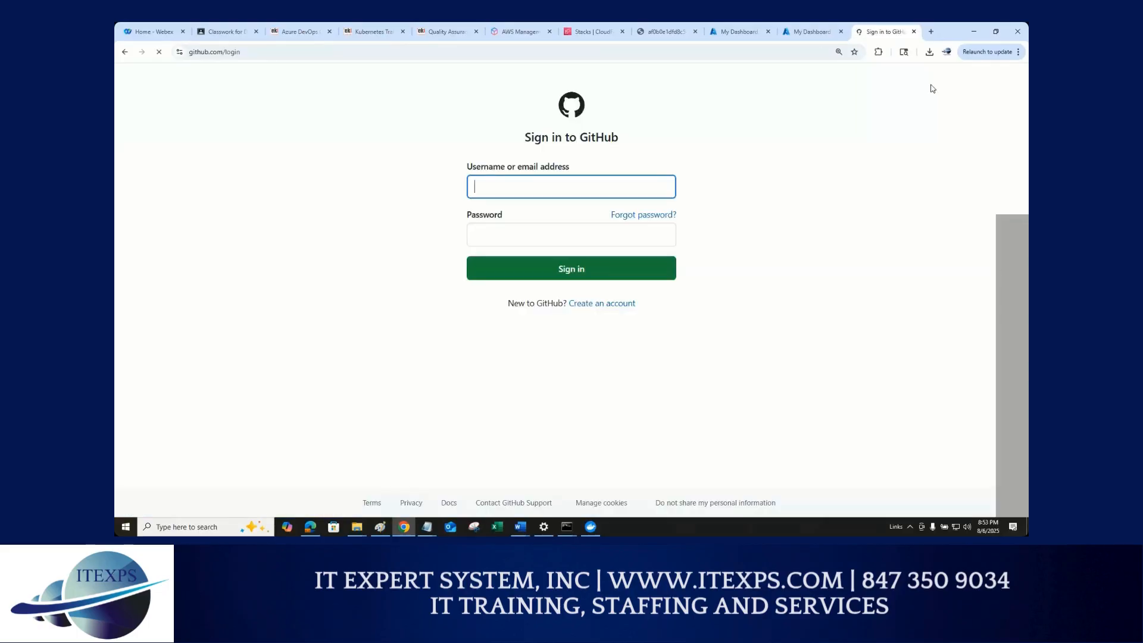
{"action": "left_click", "coordinate": [557, 278]}
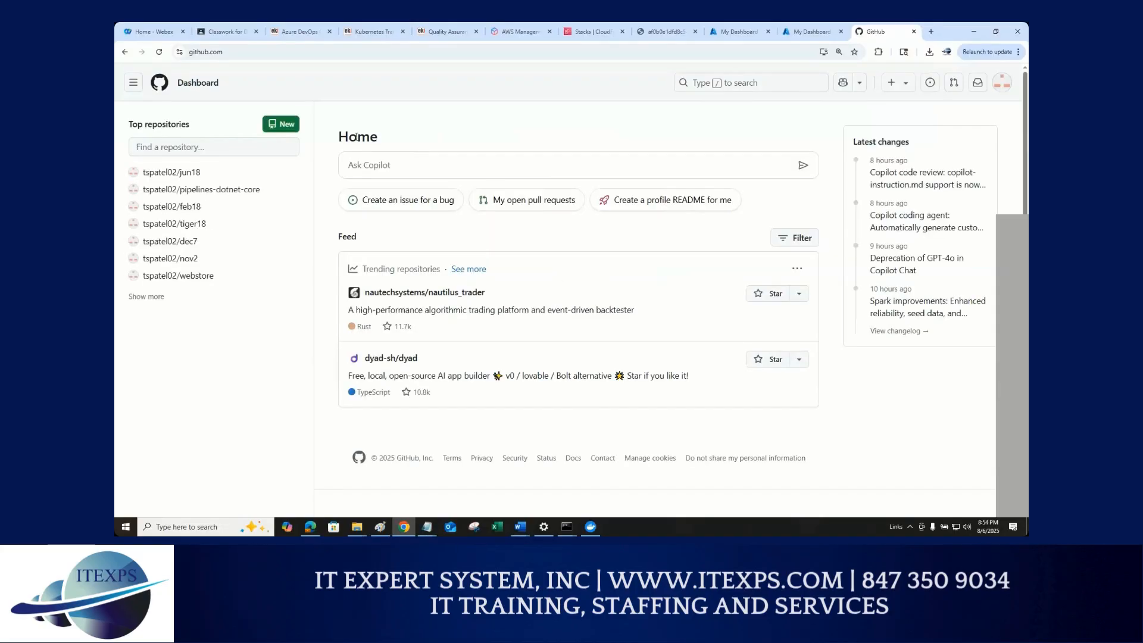
Step: View the existing pipelines-dotnet-core repository on GitHub and go to its owner's profile page
{"action": "mouse_move", "coordinate": [205, 197]}
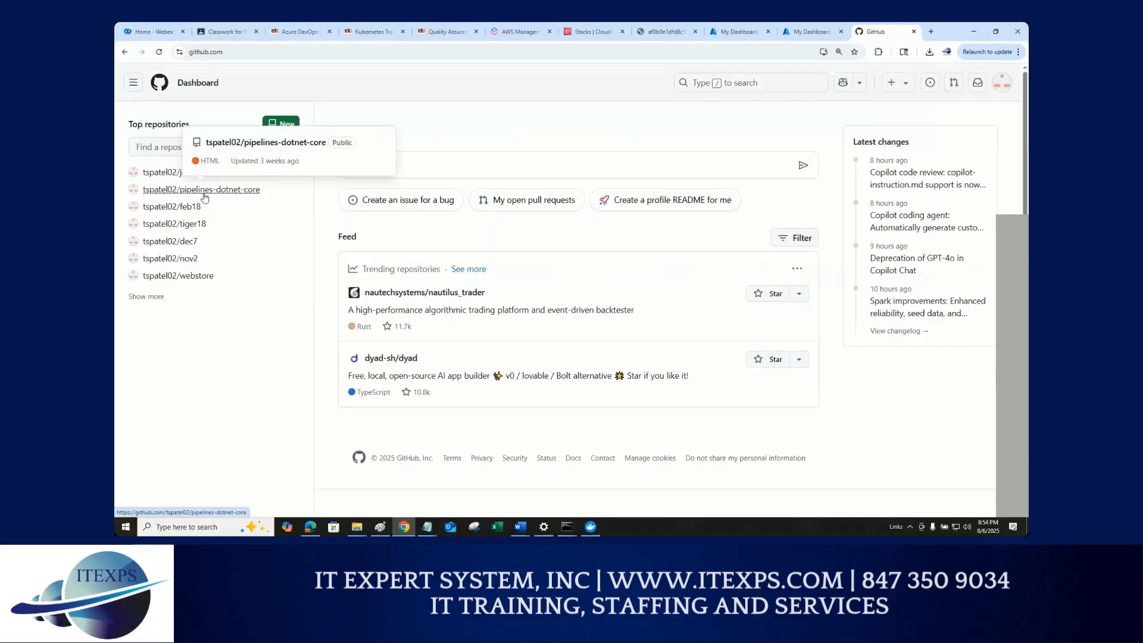
{"action": "left_click", "coordinate": [204, 197]}
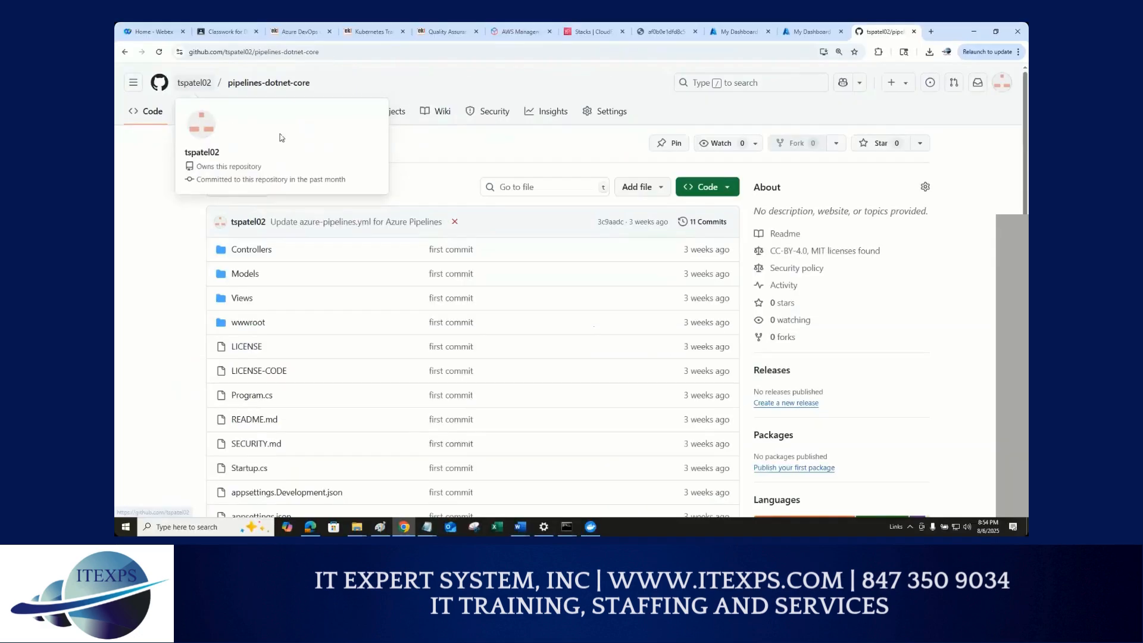
{"action": "left_click", "coordinate": [281, 138]}
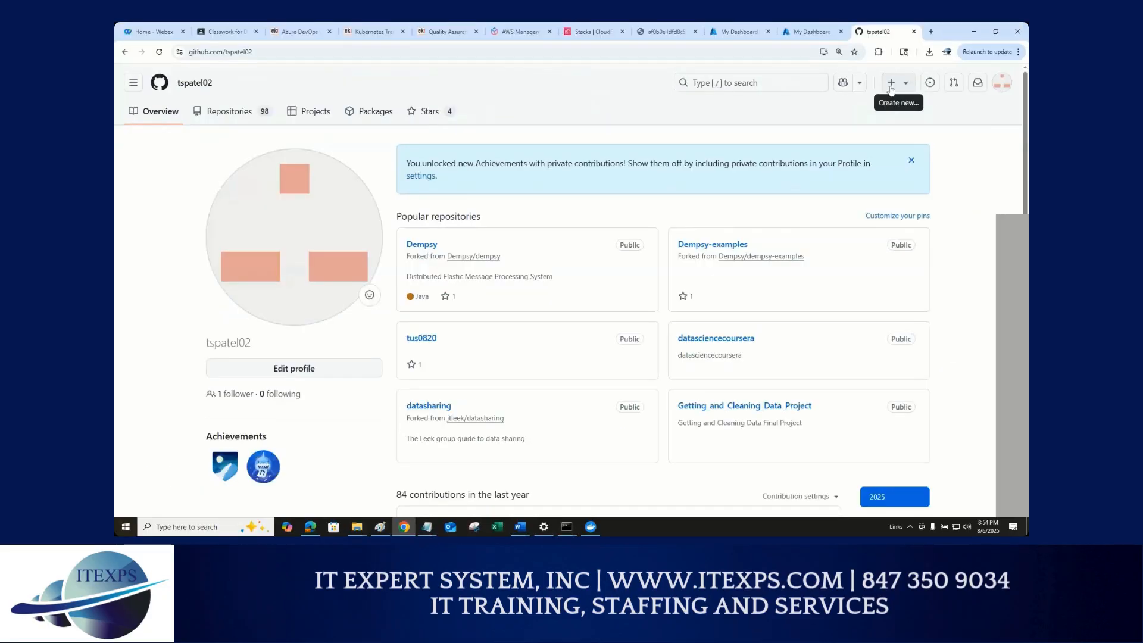
Step: Open GitHub's new repository form, circle the create-new control, and write "N – R" beside it as an annotation
{"action": "left_click", "coordinate": [891, 83]}
{"action": "left_click", "coordinate": [917, 127]}
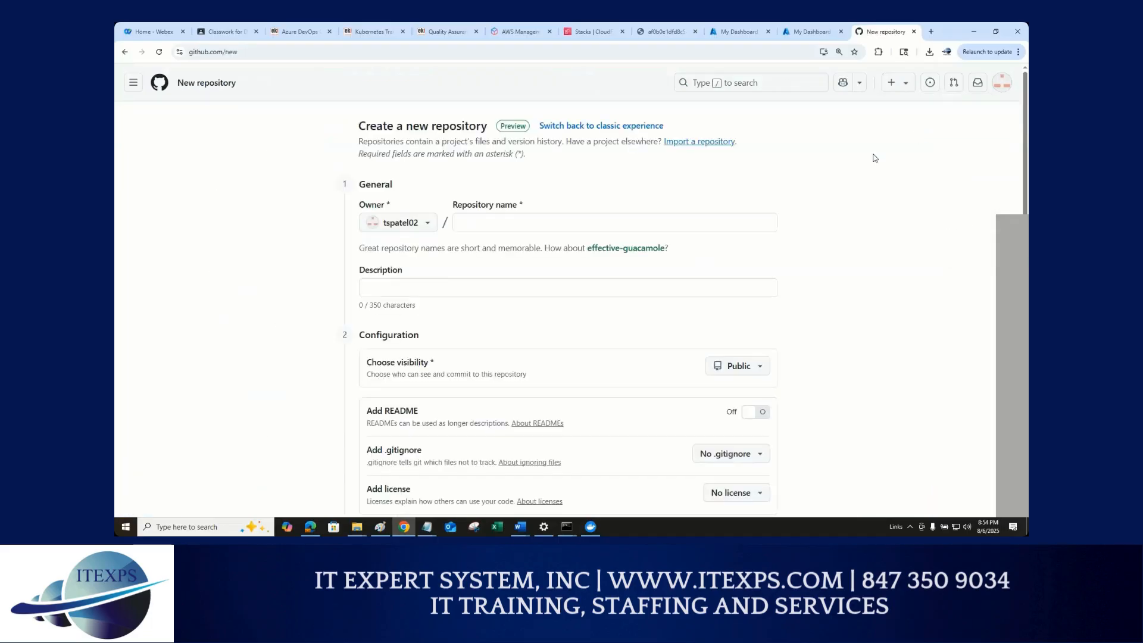
{"action": "left_click", "coordinate": [492, 221]}
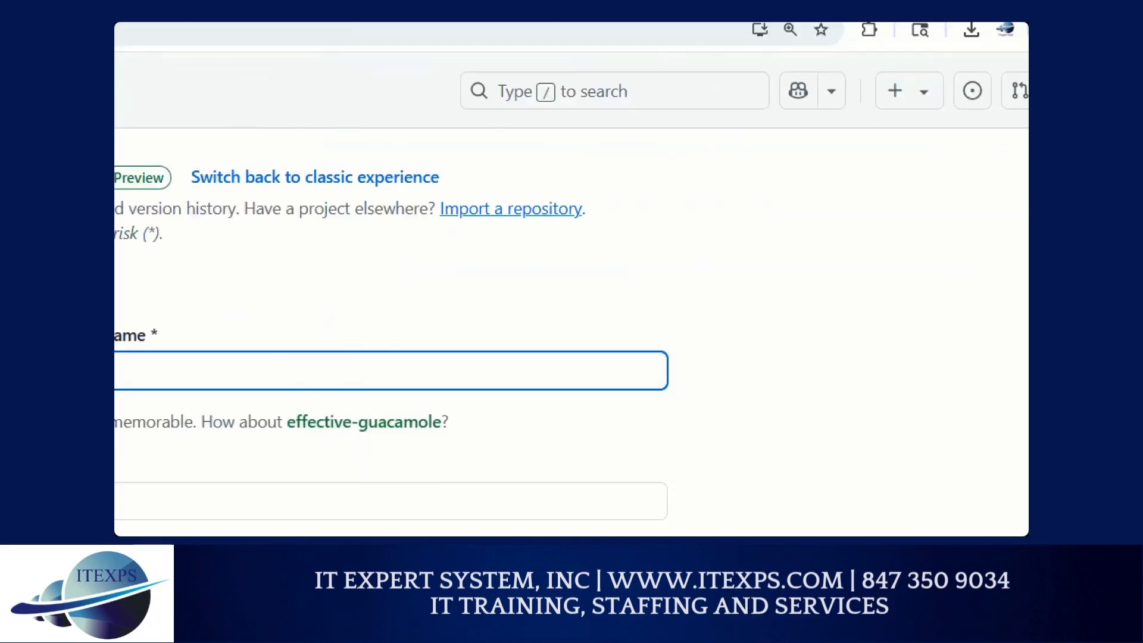
{"action": "left_click_drag", "start_coordinate": [905, 73], "coordinate": [889, 92]}
{"action": "mouse_move", "coordinate": [912, 142]}
{"action": "left_mouse_down"}
{"action": "mouse_move", "coordinate": [932, 138]}
{"action": "mouse_move", "coordinate": [933, 118]}
{"action": "left_mouse_up"}
{"action": "left_click_drag", "start_coordinate": [945, 131], "coordinate": [974, 129]}
{"action": "mouse_move", "coordinate": [980, 114]}
{"action": "left_mouse_down"}
{"action": "mouse_move", "coordinate": [982, 144]}
{"action": "mouse_move", "coordinate": [999, 136]}
{"action": "left_mouse_up"}
{"action": "left_click", "coordinate": [989, 140]}
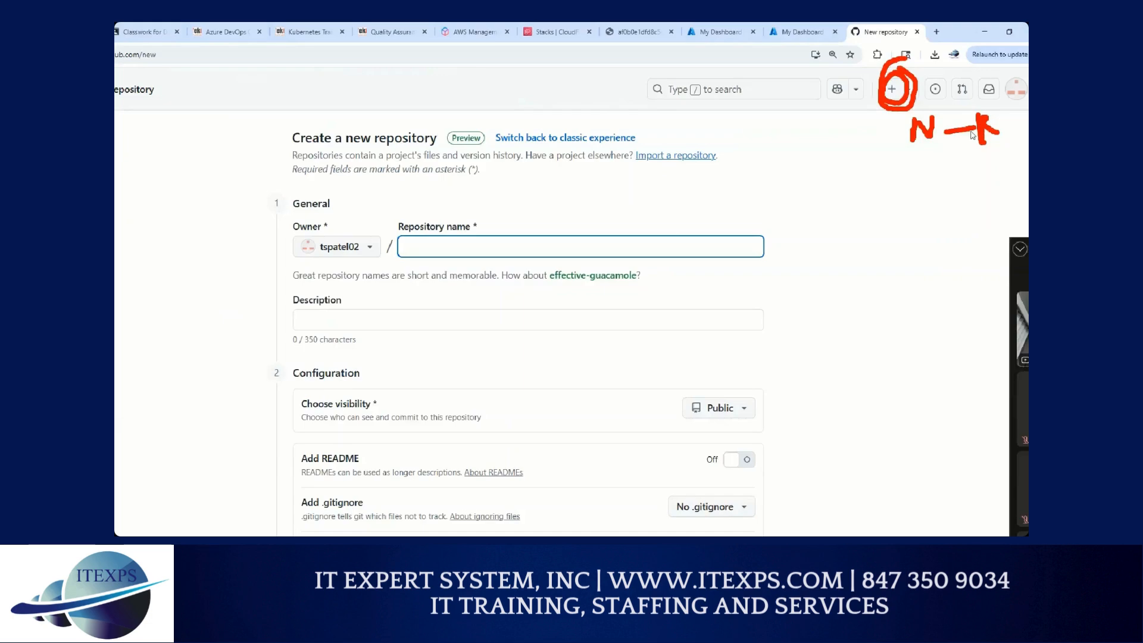
Step: Name the new repository pipelines-dotnet-core1, copying the base name from the directory path in Command Prompt and adding 1
{"action": "mouse_move", "coordinate": [567, 526]}
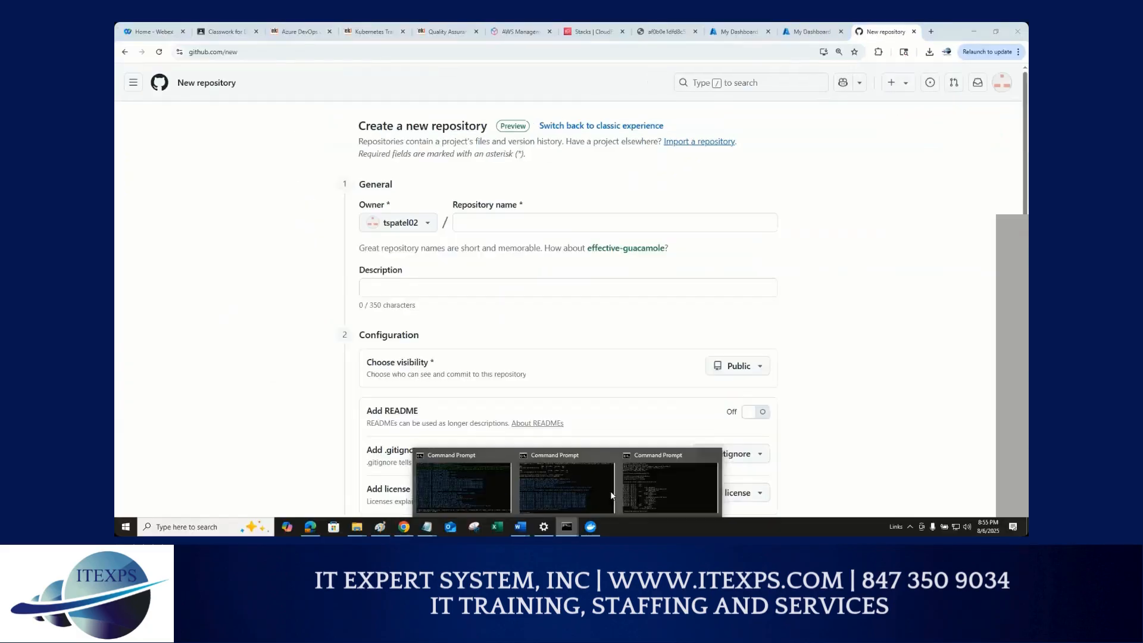
{"action": "left_click", "coordinate": [636, 477]}
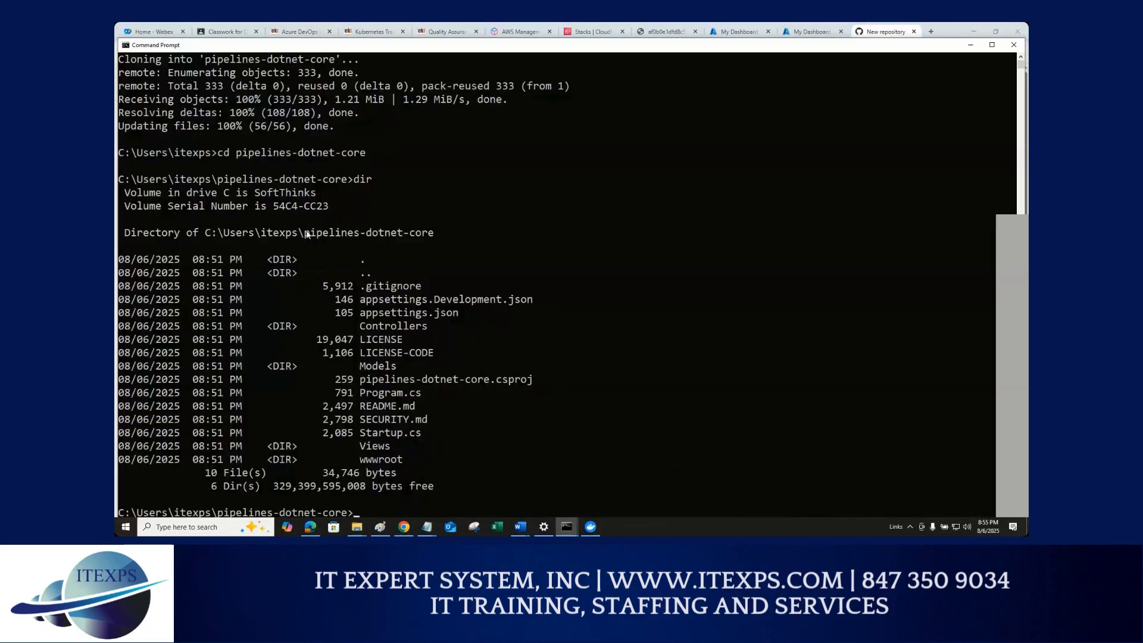
{"action": "left_click_drag", "start_coordinate": [306, 233], "coordinate": [421, 234]}
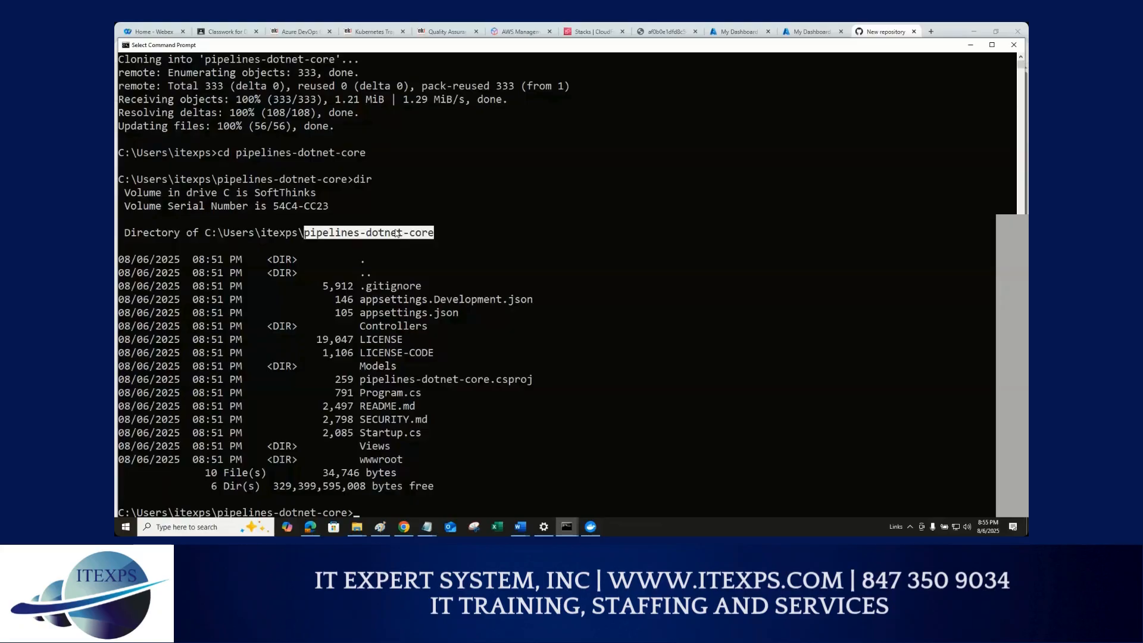
{"action": "key", "text": "ctrl+c"}
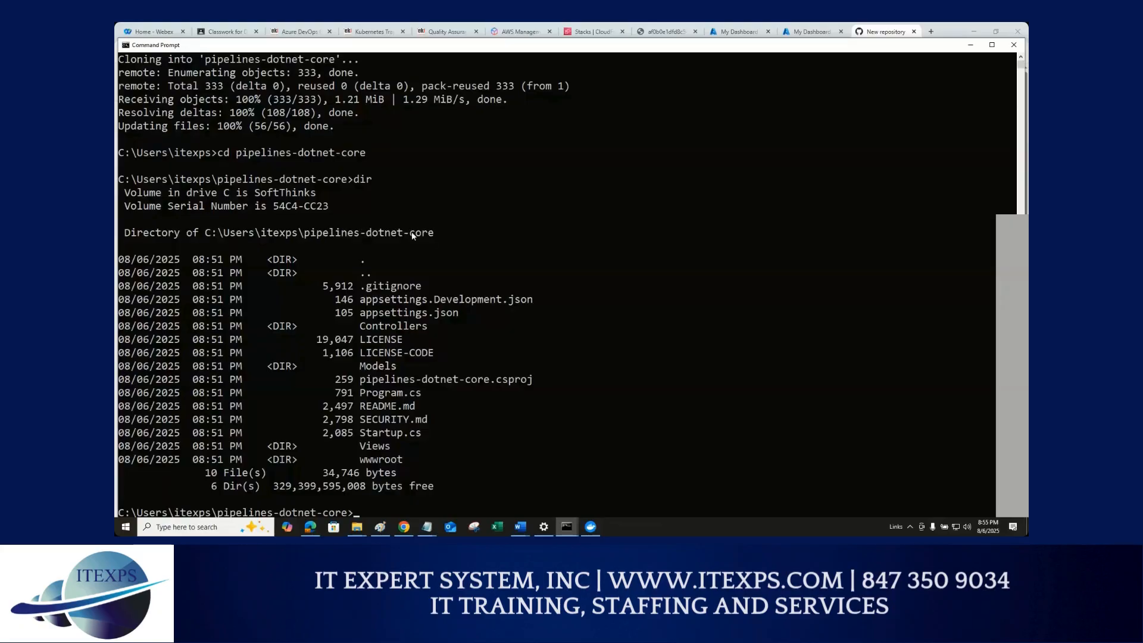
{"action": "left_click_drag", "start_coordinate": [307, 234], "coordinate": [434, 234]}
{"action": "key", "text": "ctrl+c"}
{"action": "key", "text": "alt+Tab"}
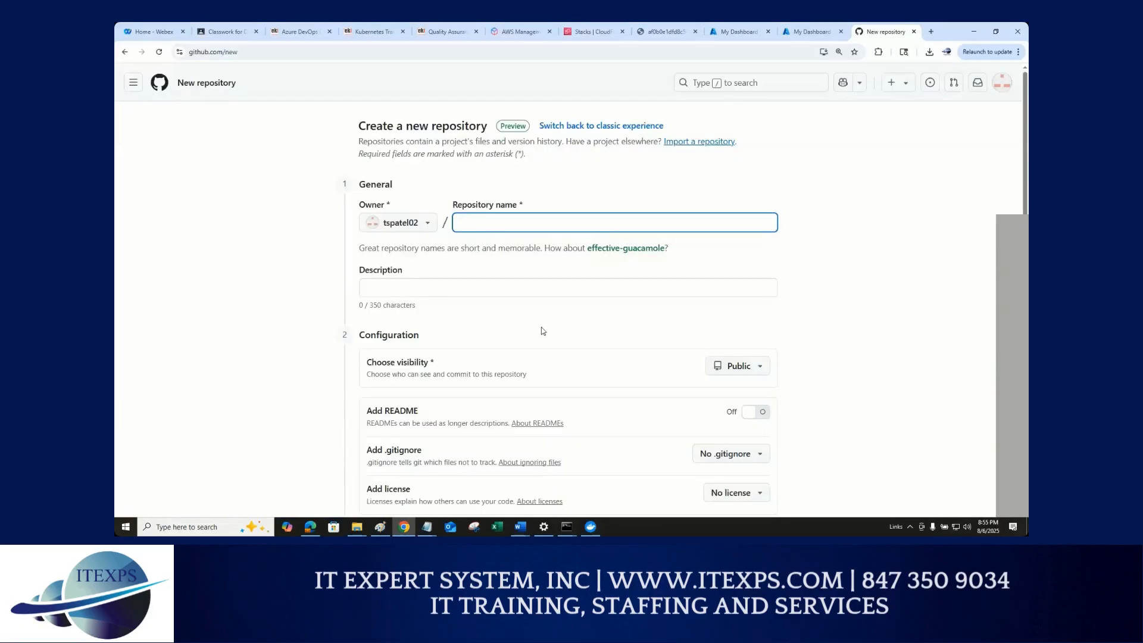
{"action": "key", "text": "ctrl+v"}
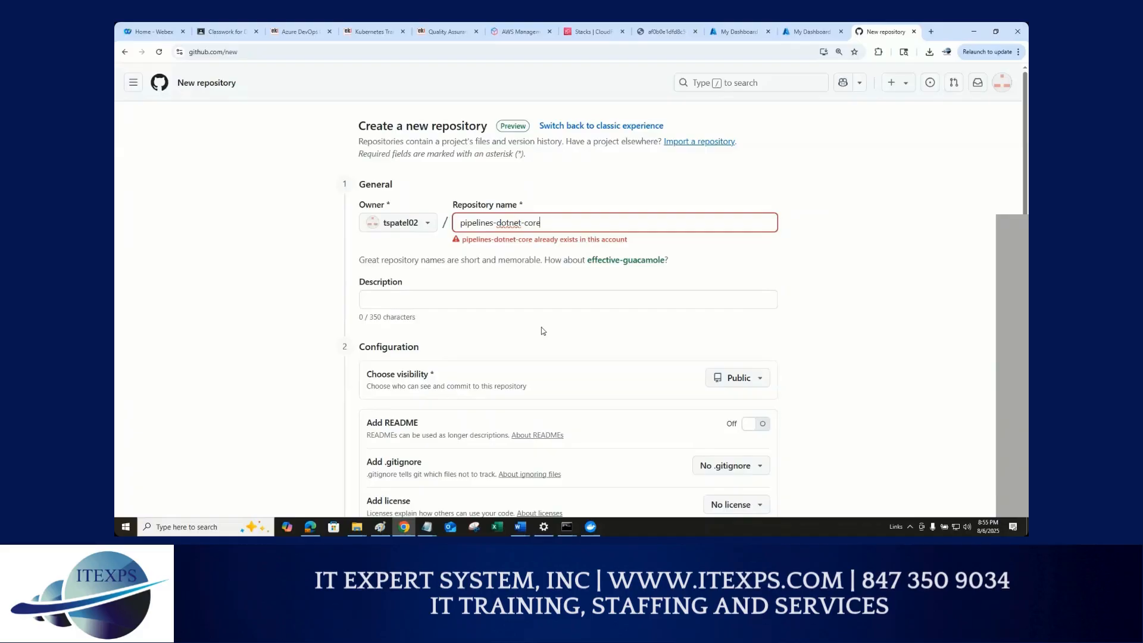
{"action": "type", "text": "1"}
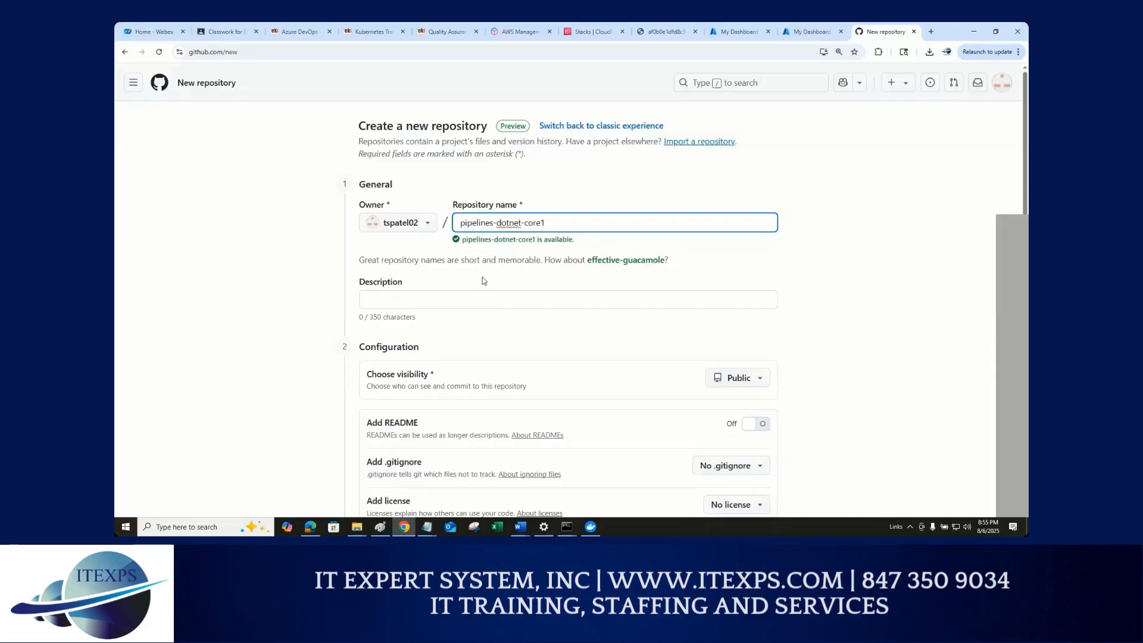
Step: Enable a README for the public pipelines-dotnet-core1 repository and create it
{"action": "scroll", "coordinate": [496, 274], "scroll_direction": "down", "scroll_amount": 1}
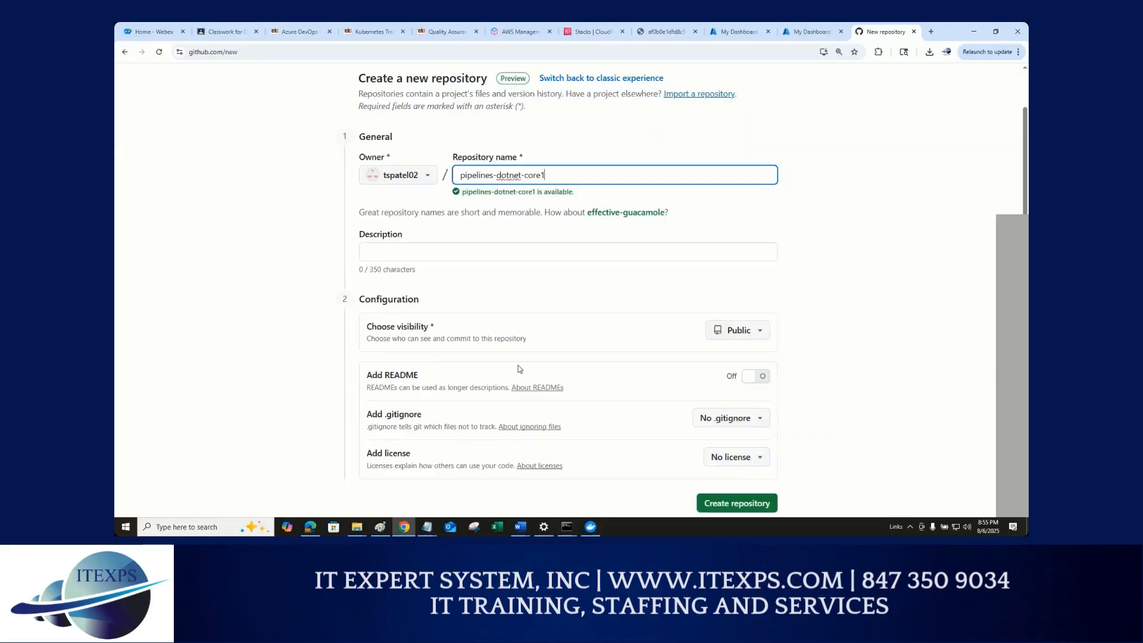
{"action": "left_click", "coordinate": [753, 383]}
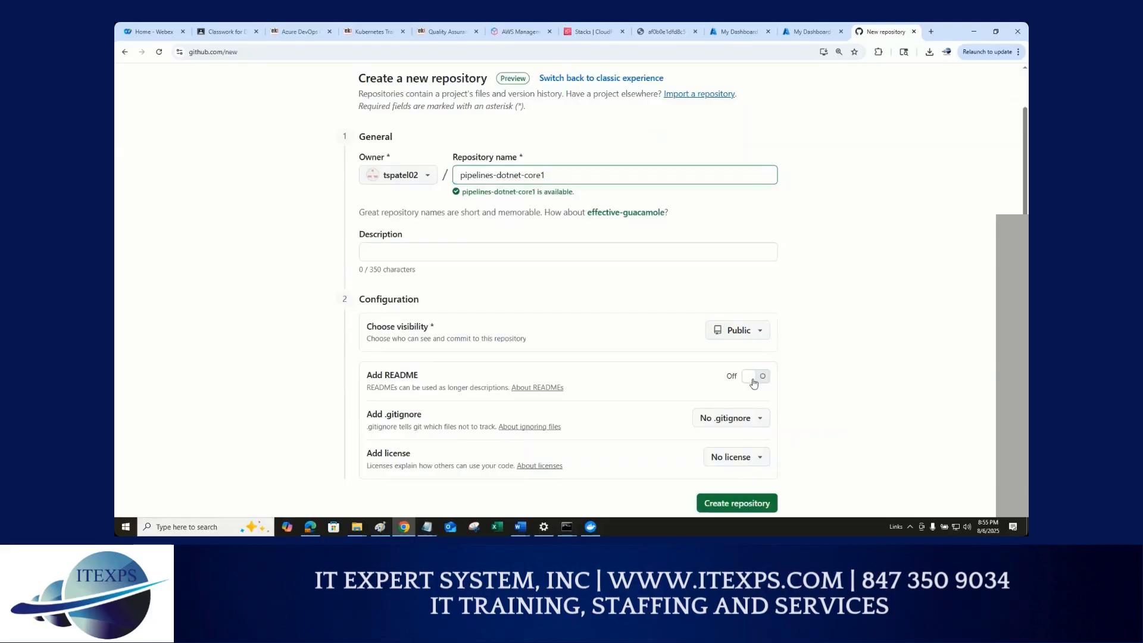
{"action": "left_click", "coordinate": [753, 383]}
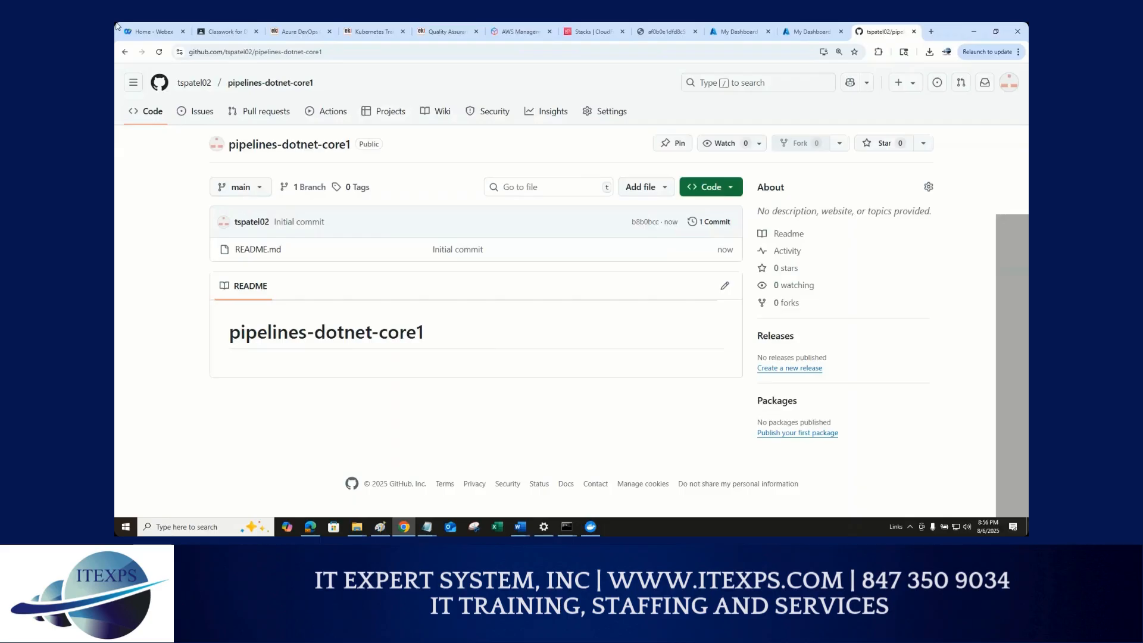
Step: Open the local pipelines-dotnet-core folder in File Explorer and check the Word guide's instructions for uploading all project files to GitHub
{"action": "key", "text": "alt+Tab"}
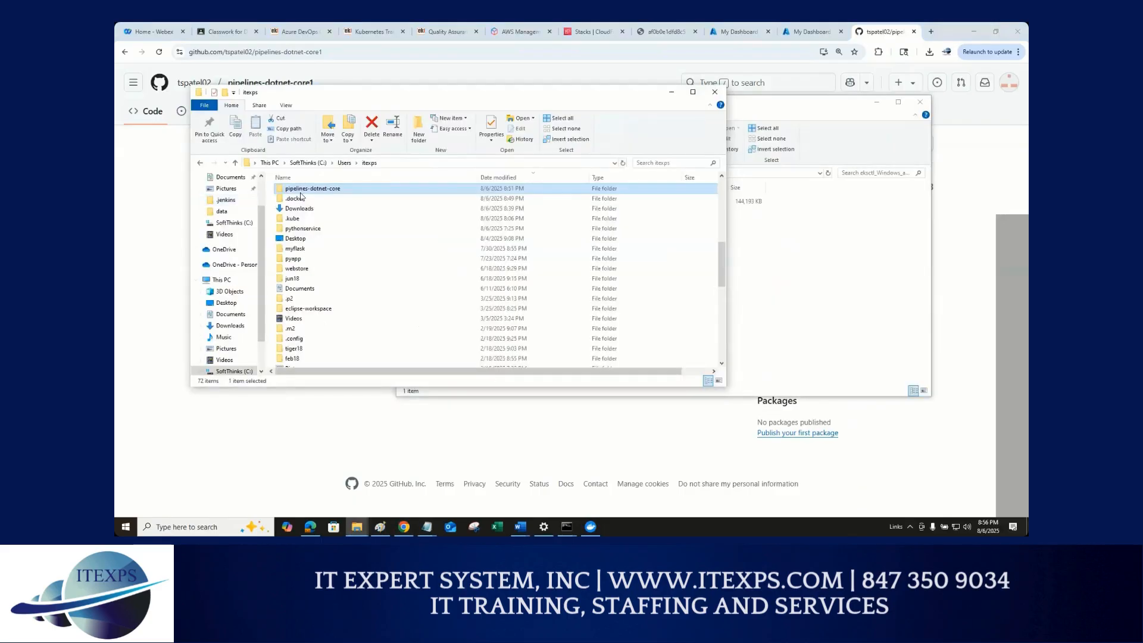
{"action": "double_click", "coordinate": [301, 192]}
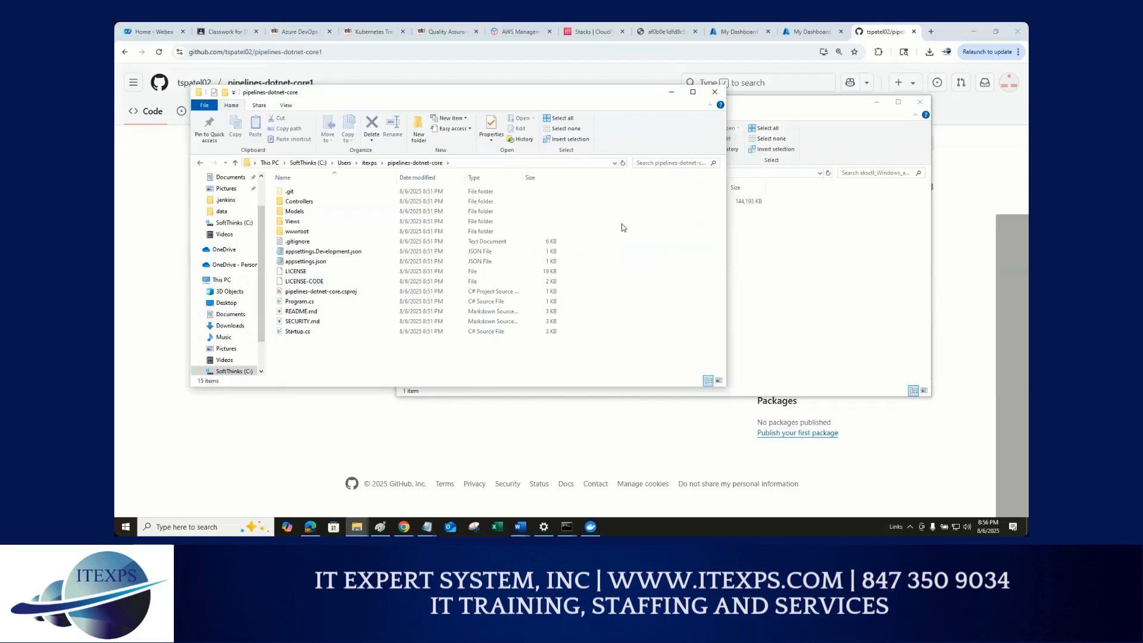
{"action": "left_click", "coordinate": [521, 527]}
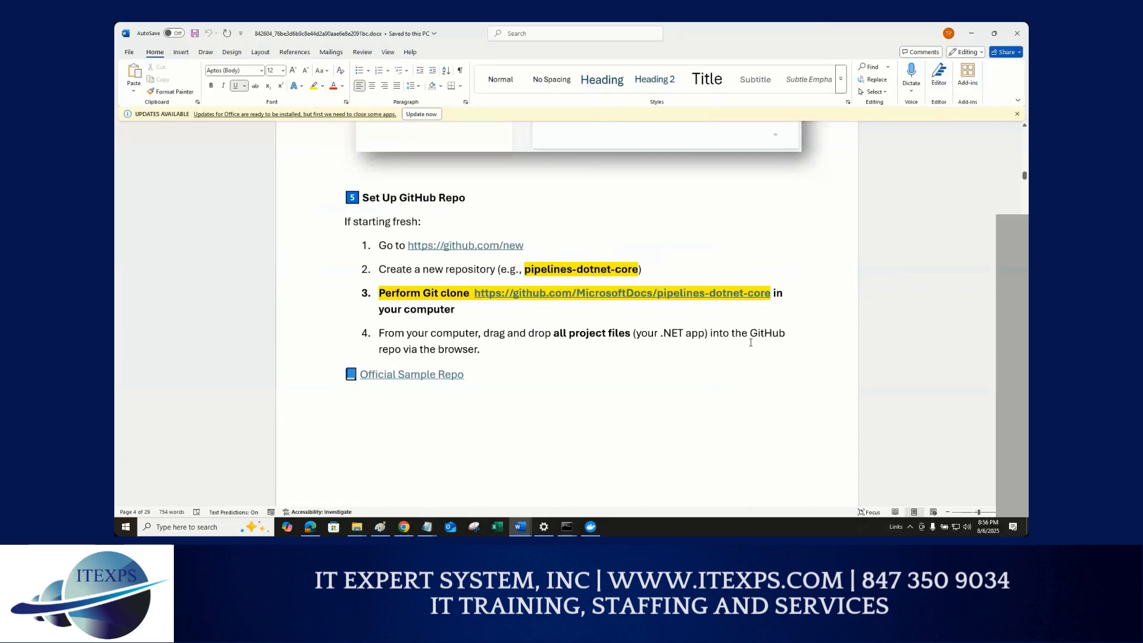
{"action": "scroll", "coordinate": [629, 365], "scroll_direction": "down", "scroll_amount": 3}
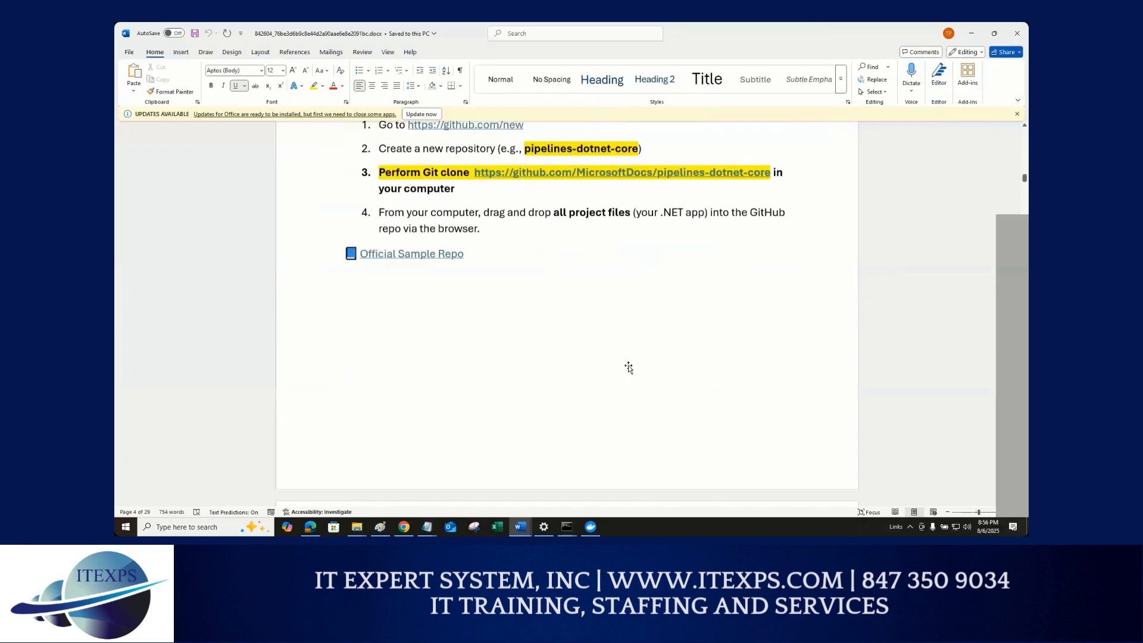
{"action": "scroll", "coordinate": [629, 367], "scroll_direction": "down", "scroll_amount": 5}
{"action": "scroll", "coordinate": [629, 366], "scroll_direction": "down", "scroll_amount": 3}
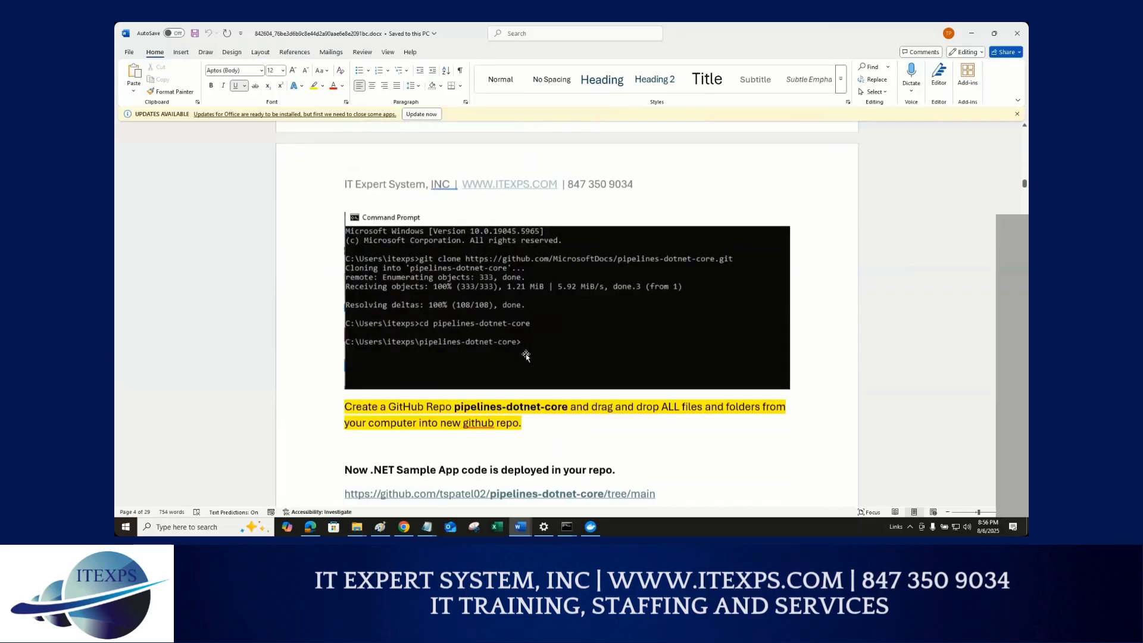
{"action": "scroll", "coordinate": [526, 356], "scroll_direction": "down", "scroll_amount": 5}
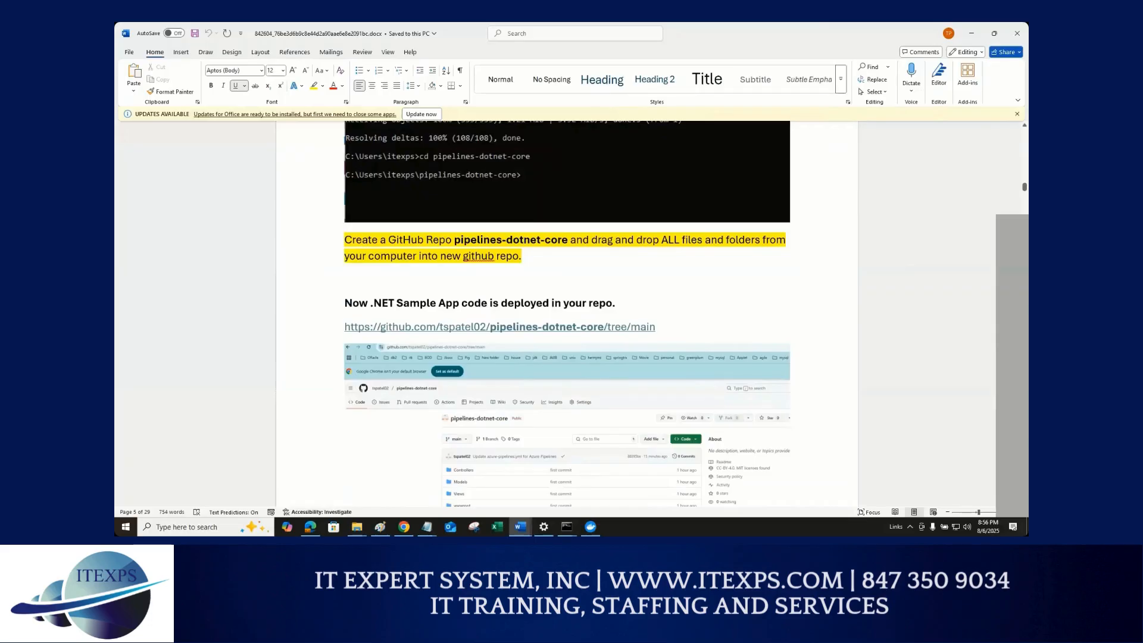
{"action": "scroll", "coordinate": [504, 419], "scroll_direction": "down", "scroll_amount": 5}
Step: Zoom in on the Word guide's GitHub screenshot, underline the repository name, and mark its list of files
{"action": "key", "text": "ctrl+1"}
{"action": "left_click", "coordinate": [503, 419]}
{"action": "left_click_drag", "start_coordinate": [395, 143], "coordinate": [539, 140]}
{"action": "left_click_drag", "start_coordinate": [376, 211], "coordinate": [376, 536]}
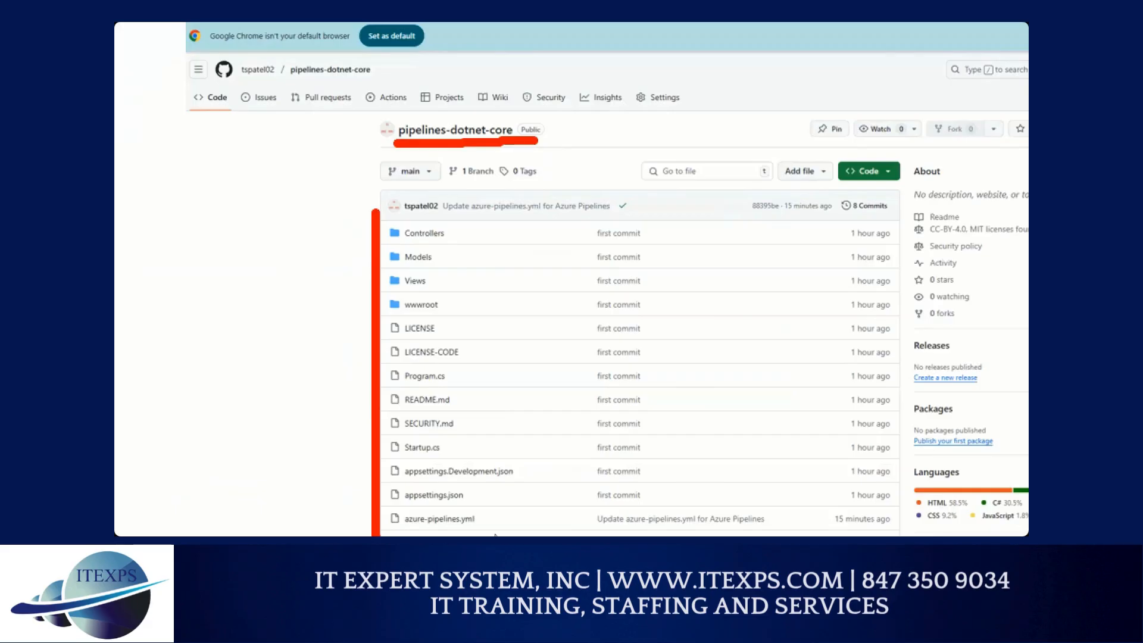
{"action": "key", "text": "Escape"}
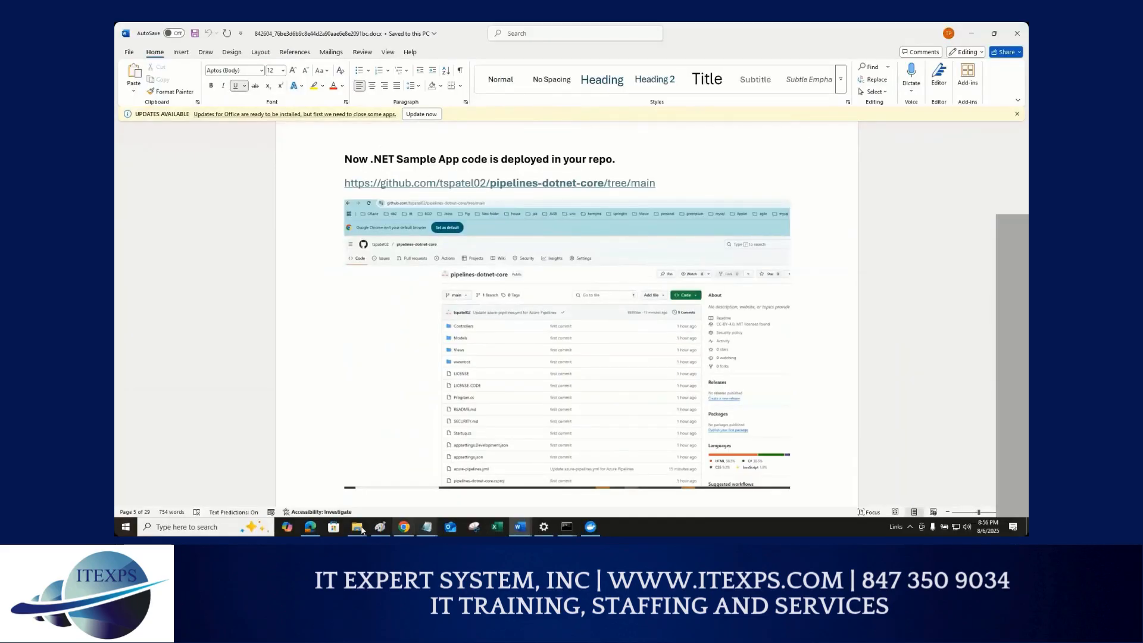
Step: Show the local pipelines-dotnet-core folder in File Explorer beside a resized GitHub browser window
{"action": "left_click", "coordinate": [358, 527]}
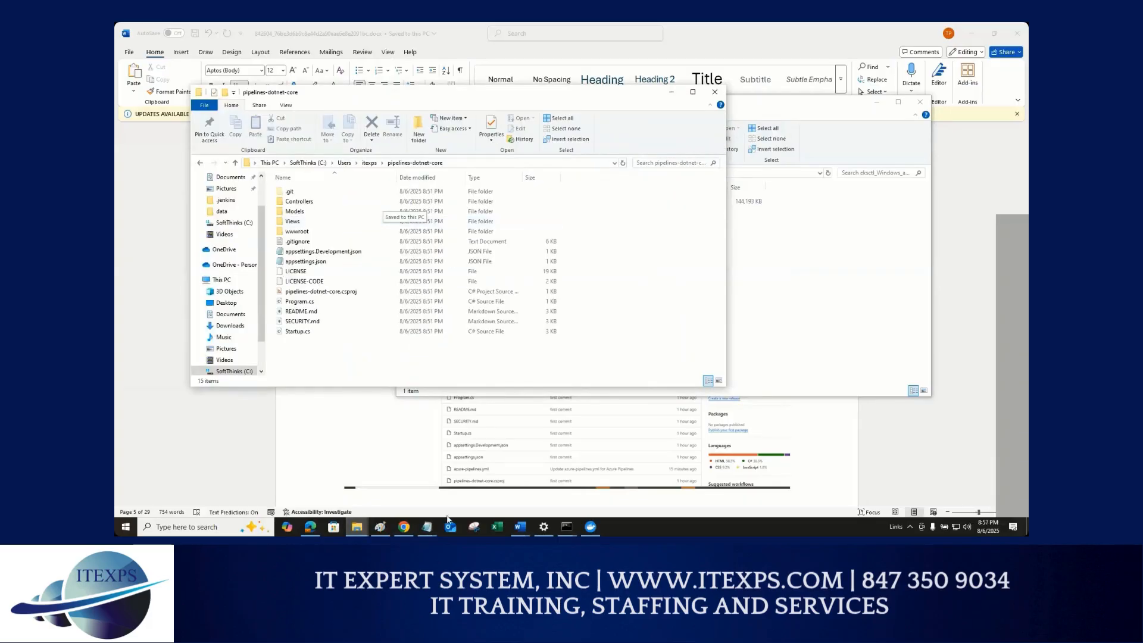
{"action": "left_click", "coordinate": [406, 529]}
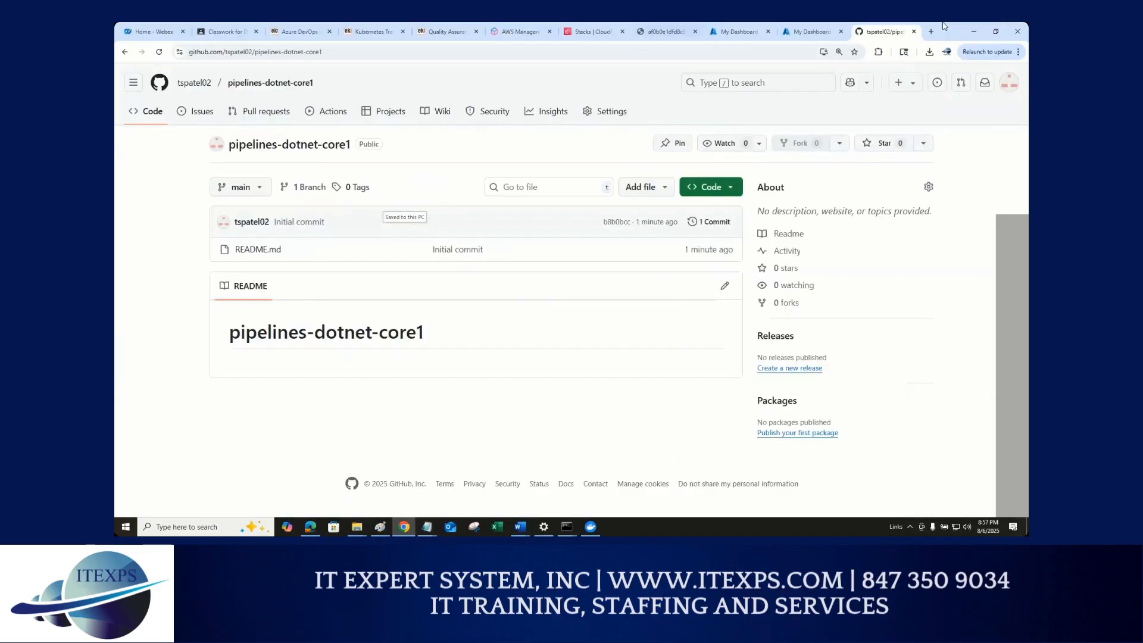
{"action": "double_click", "coordinate": [944, 26]}
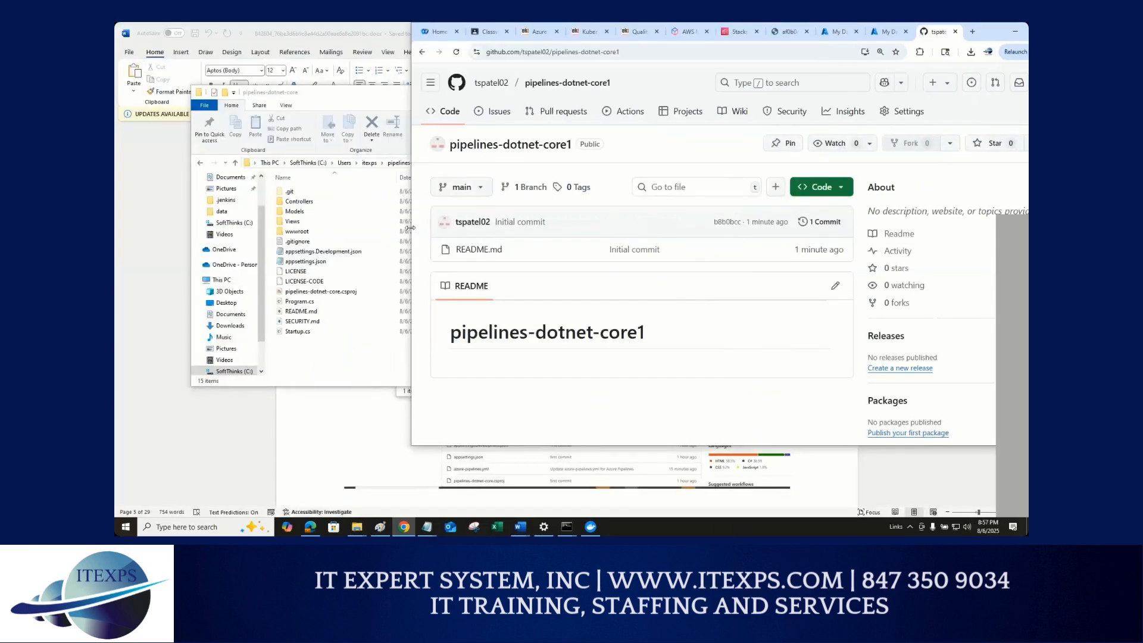
{"action": "left_click_drag", "start_coordinate": [411, 228], "coordinate": [338, 229]}
Step: Open the pipelines-dotnet-core1 repository's file upload page and add everything from the local pipelines-dotnet-core folder to it
{"action": "left_click", "coordinate": [775, 191]}
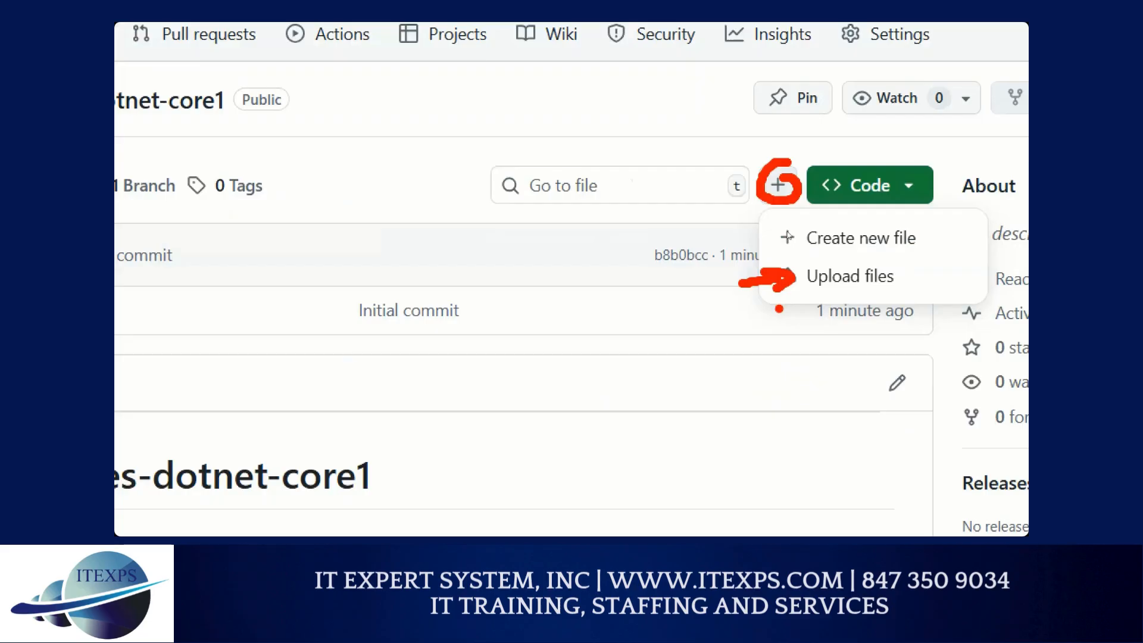
{"action": "key", "text": "Escape"}
{"action": "left_click", "coordinate": [788, 234]}
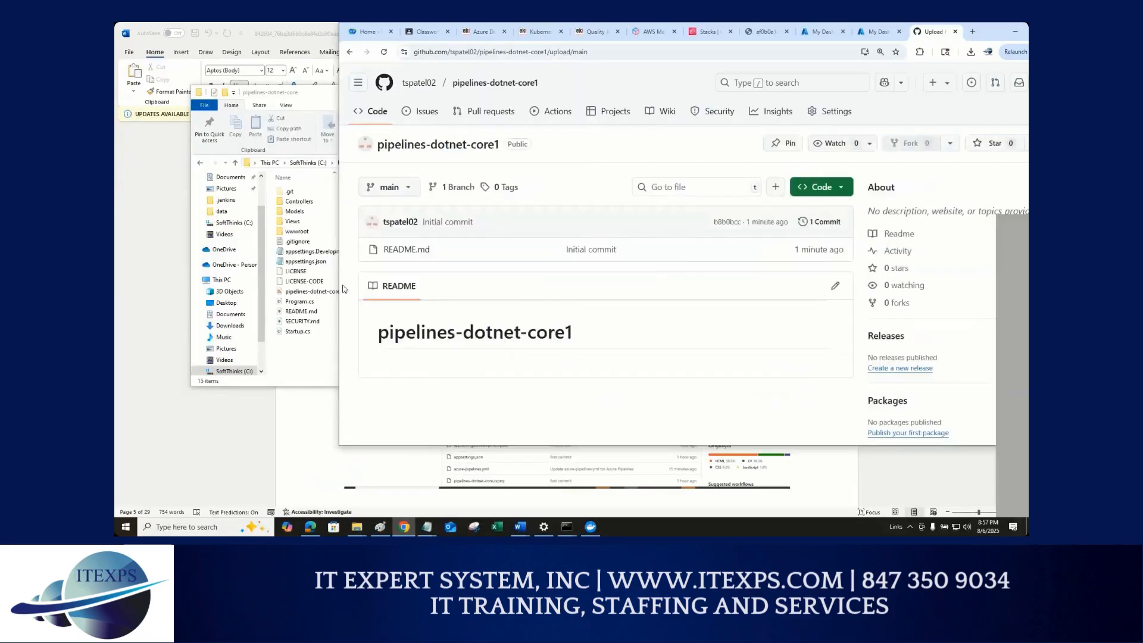
{"action": "left_click", "coordinate": [312, 350]}
{"action": "key", "text": "ctrl+a"}
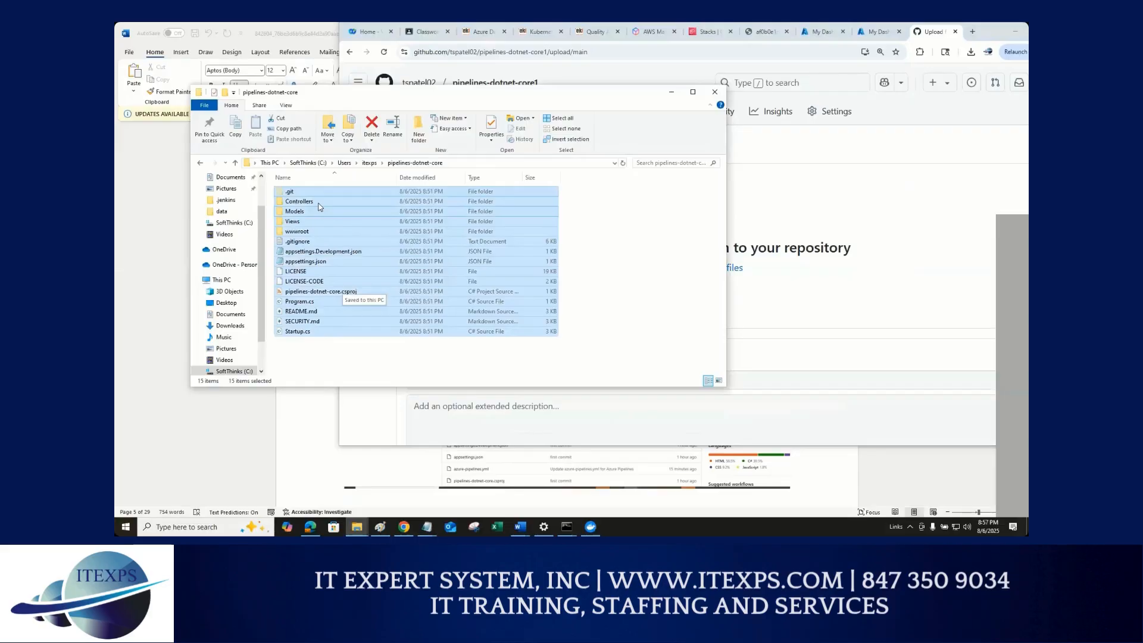
{"action": "left_click_drag", "start_coordinate": [780, 257], "coordinate": [780, 257]}
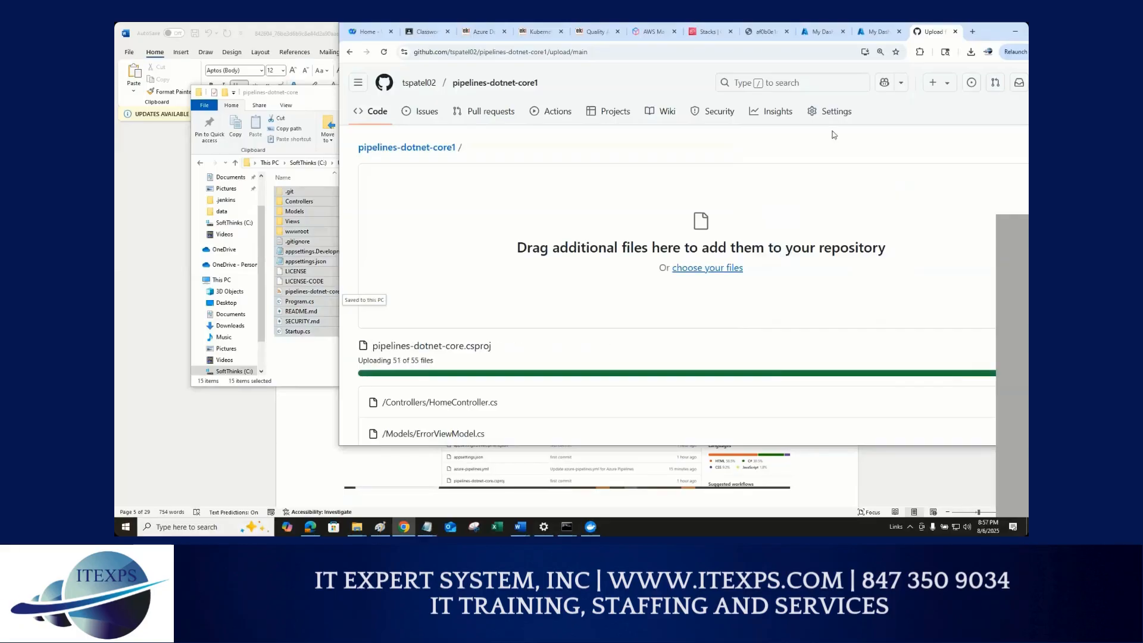
Step: Commit the uploaded files directly to the main branch with the message "initial copy" and mark the repository's file list
{"action": "double_click", "coordinate": [991, 31]}
{"action": "scroll", "coordinate": [511, 331], "scroll_direction": "down", "scroll_amount": 3}
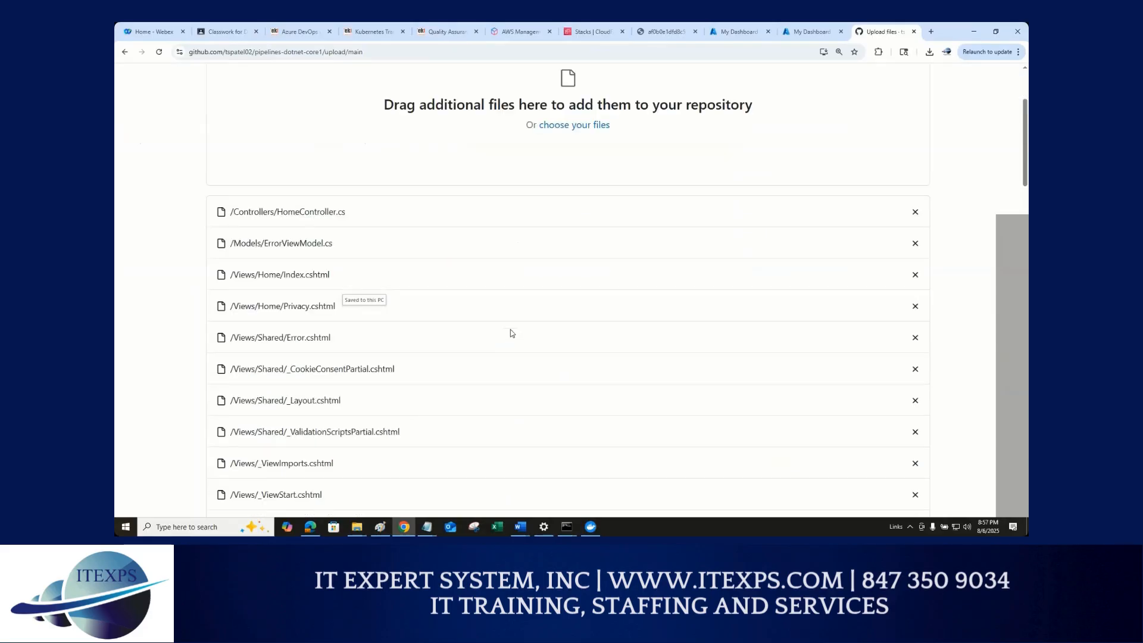
{"action": "scroll", "coordinate": [510, 333], "scroll_direction": "down", "scroll_amount": 7}
{"action": "scroll", "coordinate": [510, 333], "scroll_direction": "down", "scroll_amount": 12}
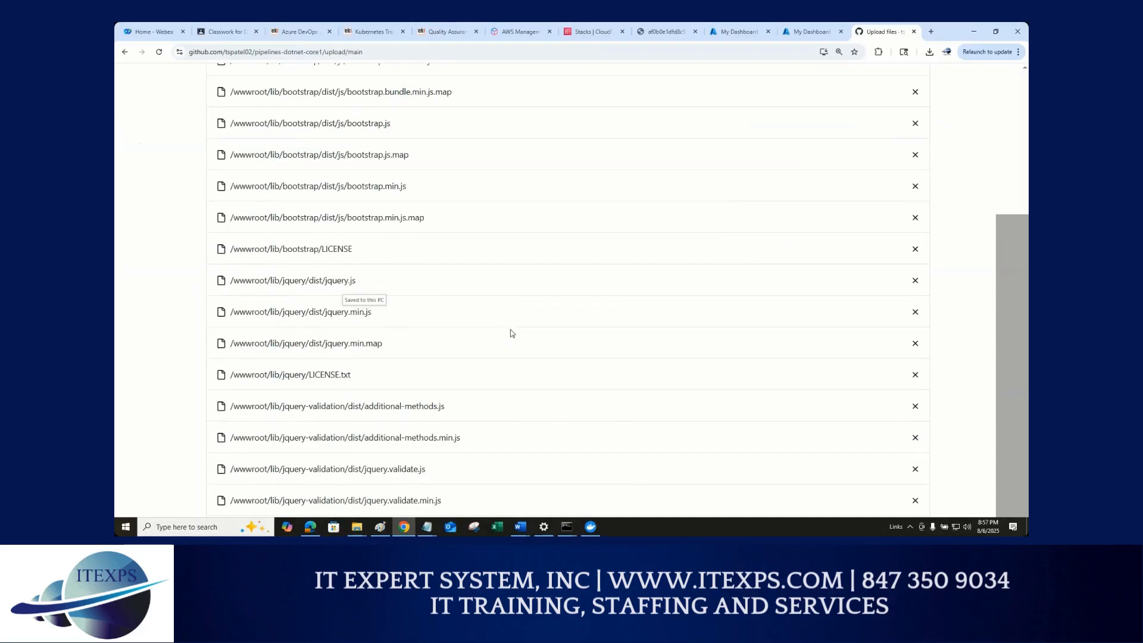
{"action": "scroll", "coordinate": [510, 333], "scroll_direction": "down", "scroll_amount": 10}
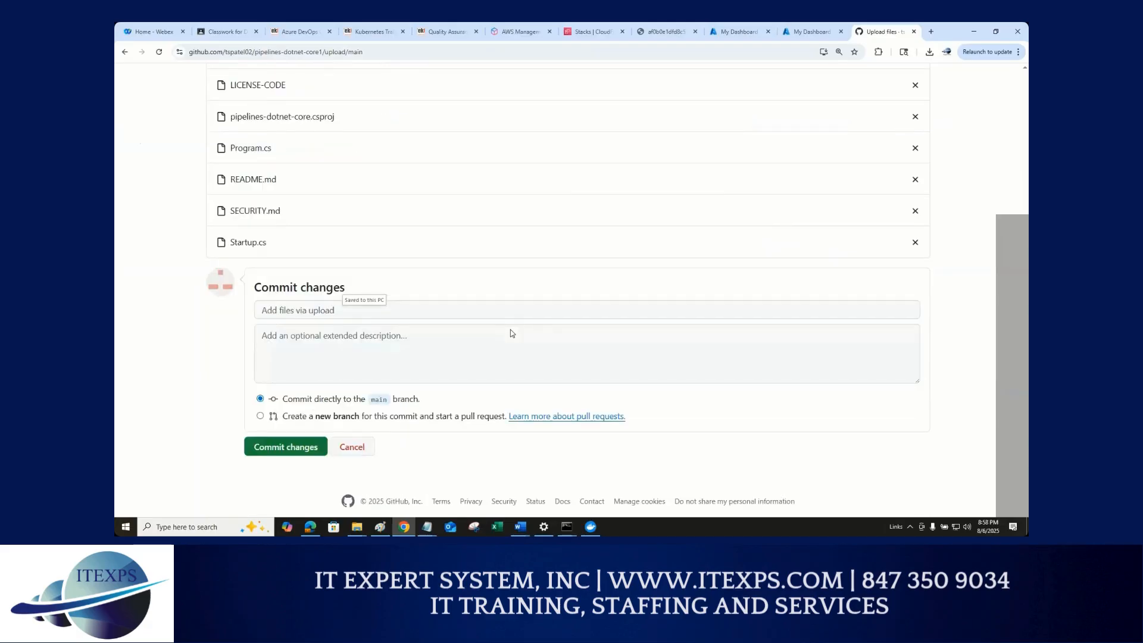
{"action": "scroll", "coordinate": [510, 332], "scroll_direction": "down", "scroll_amount": 1}
{"action": "left_click", "coordinate": [324, 294]}
{"action": "type", "text": "ini"}
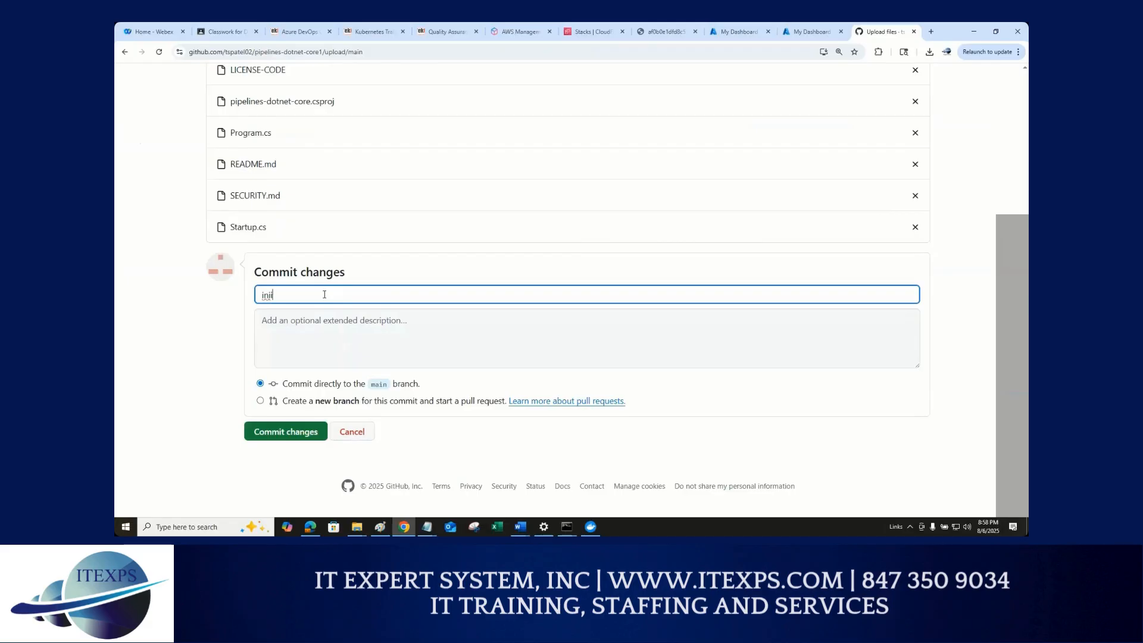
{"action": "key", "text": "BackSpace"}
{"action": "type", "text": "itial copy"}
{"action": "left_click", "coordinate": [291, 432]}
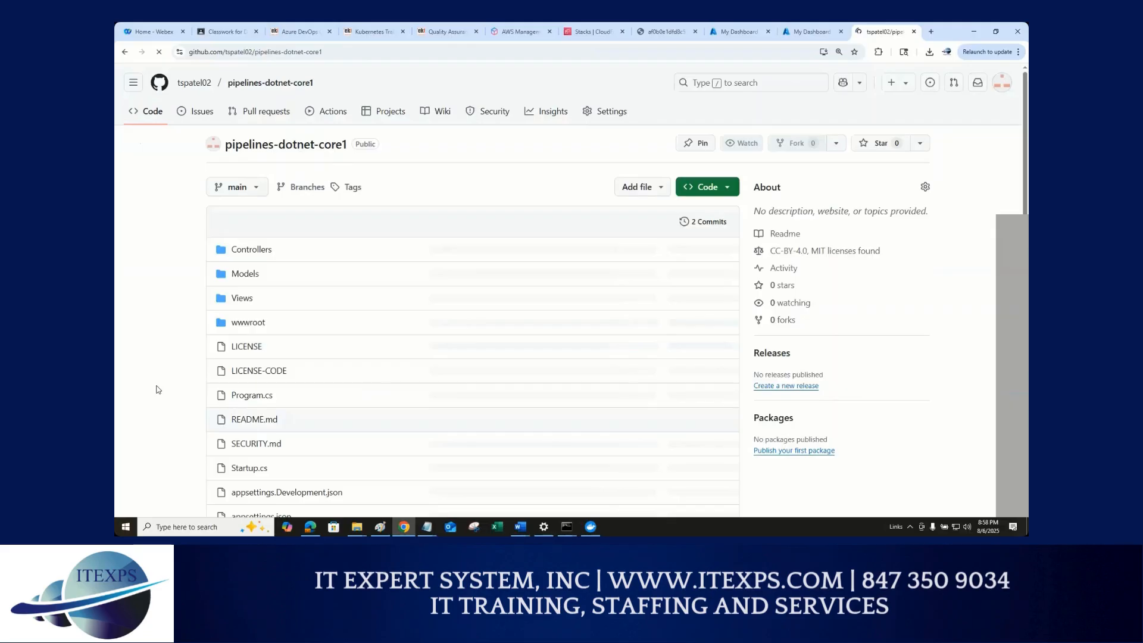
{"action": "left_click_drag", "start_coordinate": [197, 93], "coordinate": [204, 485]}
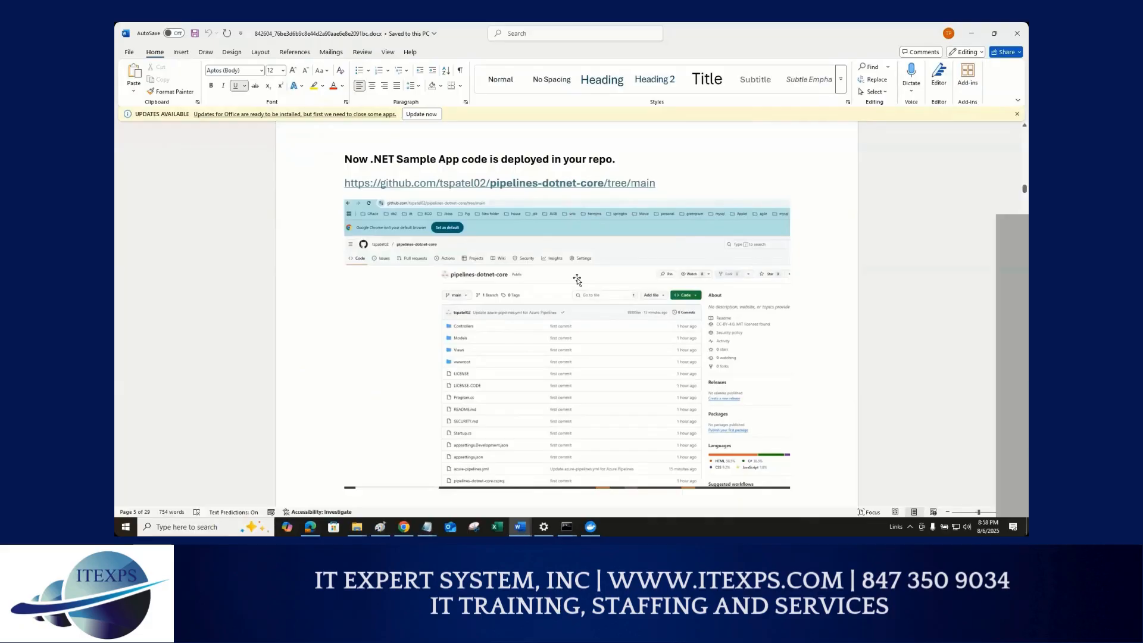
Step: Look back through the Word guide's GitHub and pipeline instructions to the section on creating an Azure DevOps account and project
{"action": "scroll", "coordinate": [574, 356], "scroll_direction": "down", "scroll_amount": 3}
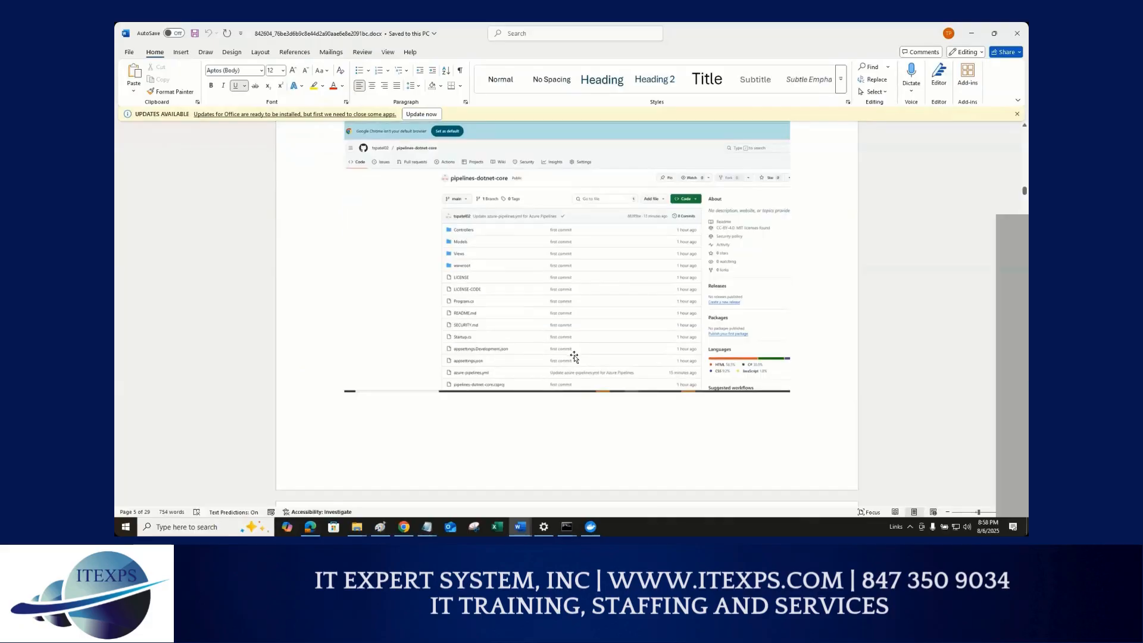
{"action": "scroll", "coordinate": [575, 355], "scroll_direction": "up", "scroll_amount": 7}
{"action": "scroll", "coordinate": [574, 355], "scroll_direction": "up", "scroll_amount": 10}
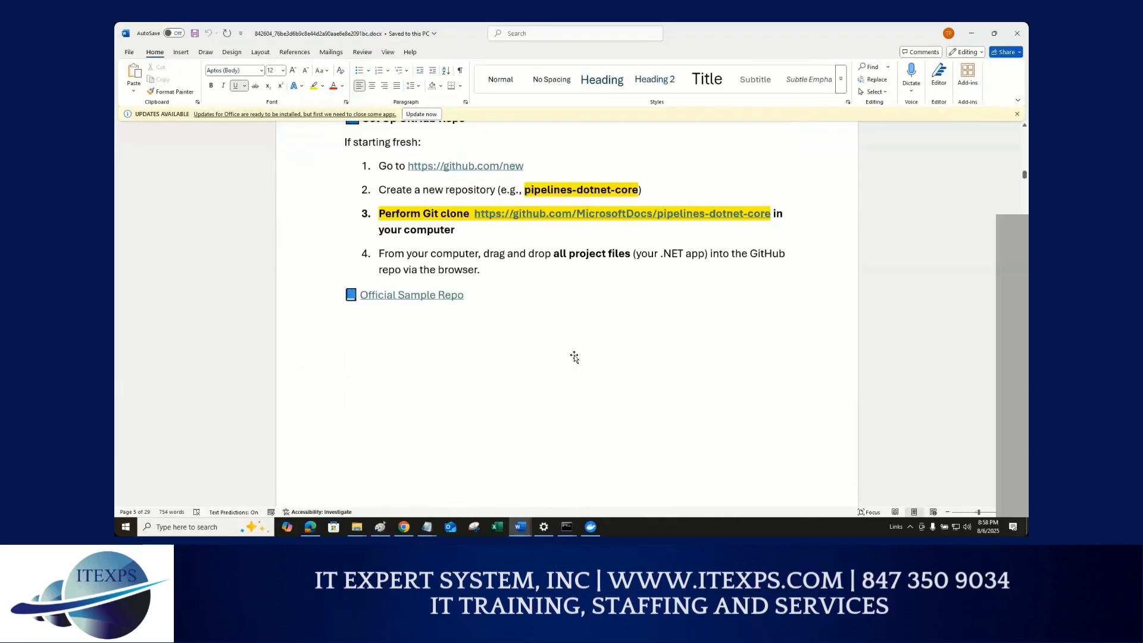
{"action": "scroll", "coordinate": [574, 355], "scroll_direction": "down", "scroll_amount": 2}
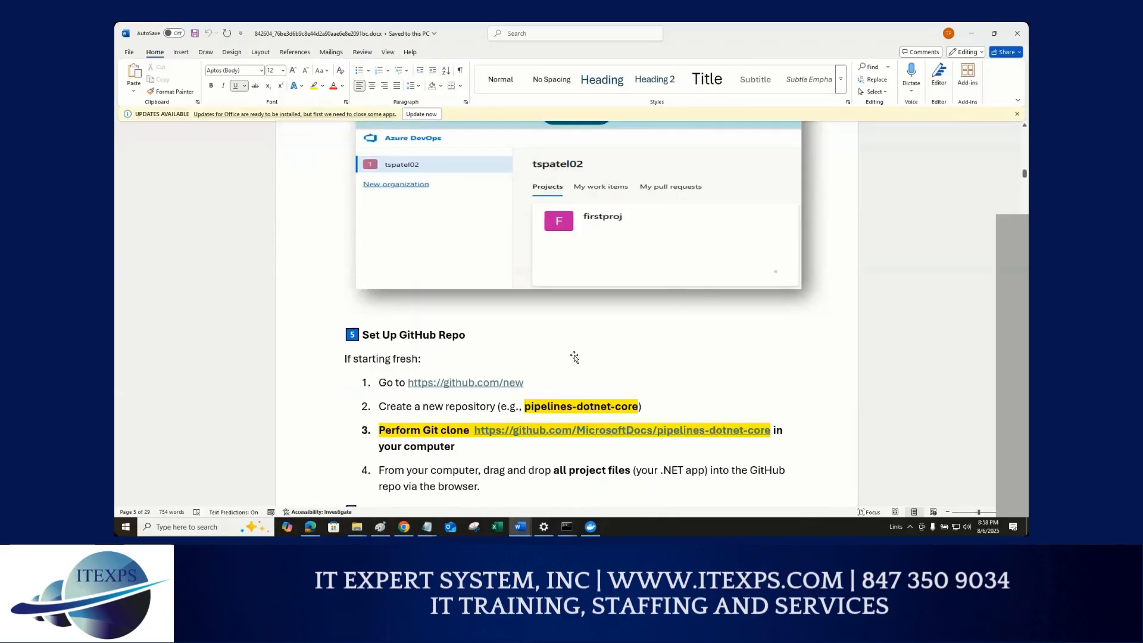
{"action": "scroll", "coordinate": [574, 354], "scroll_direction": "up", "scroll_amount": 8}
{"action": "scroll", "coordinate": [574, 355], "scroll_direction": "up", "scroll_amount": 12}
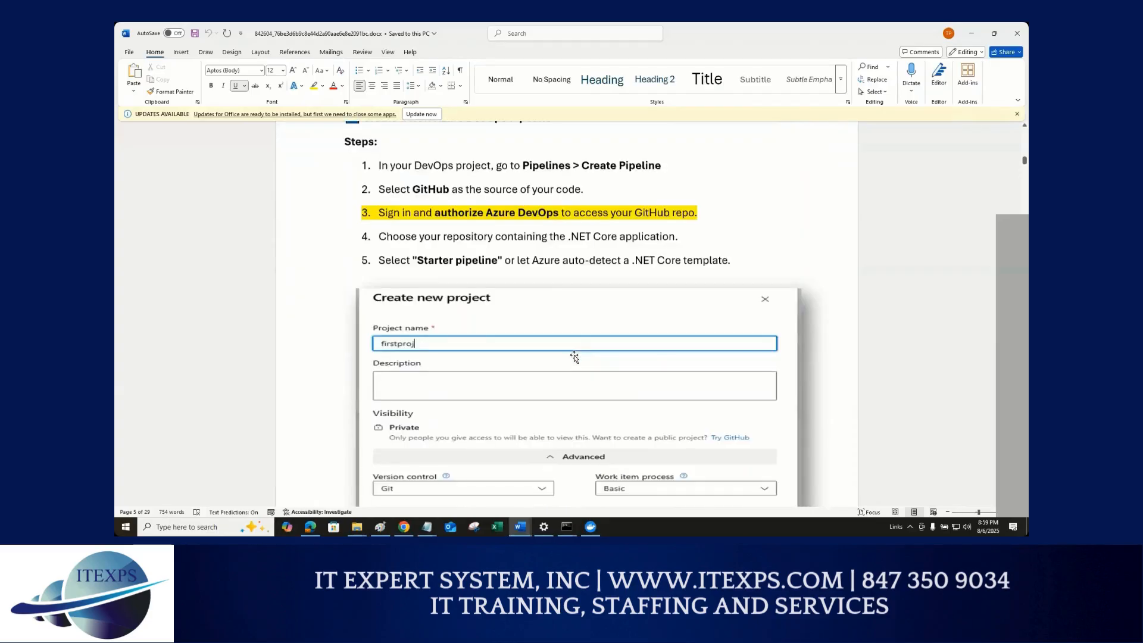
{"action": "scroll", "coordinate": [574, 355], "scroll_direction": "up", "scroll_amount": 1}
{"action": "scroll", "coordinate": [574, 355], "scroll_direction": "up", "scroll_amount": 5}
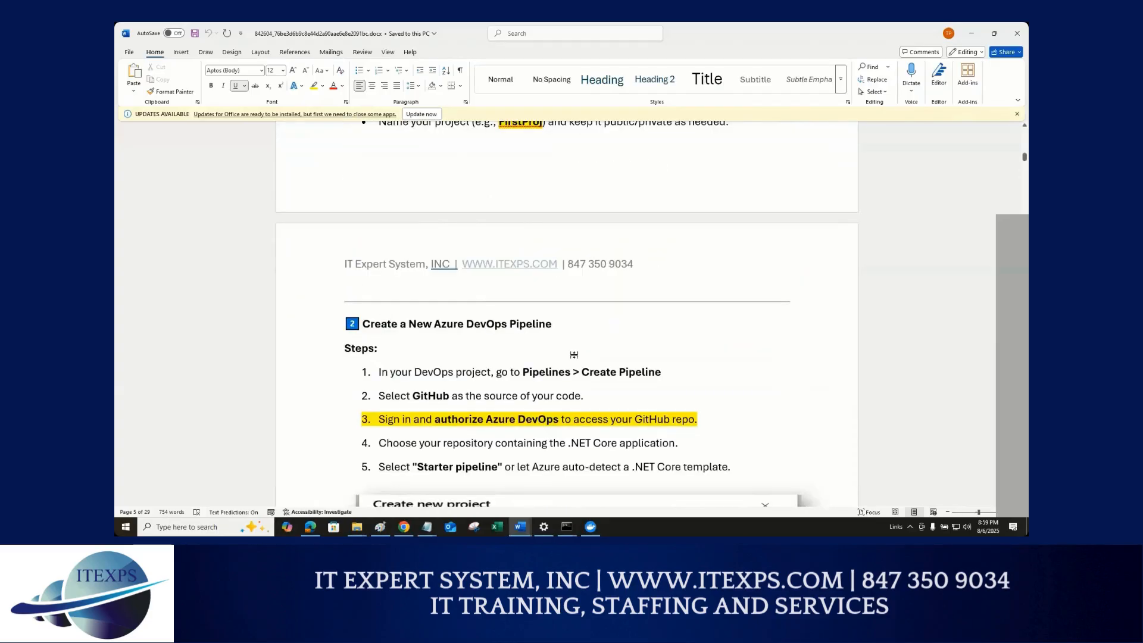
{"action": "scroll", "coordinate": [574, 355], "scroll_direction": "up", "scroll_amount": 4}
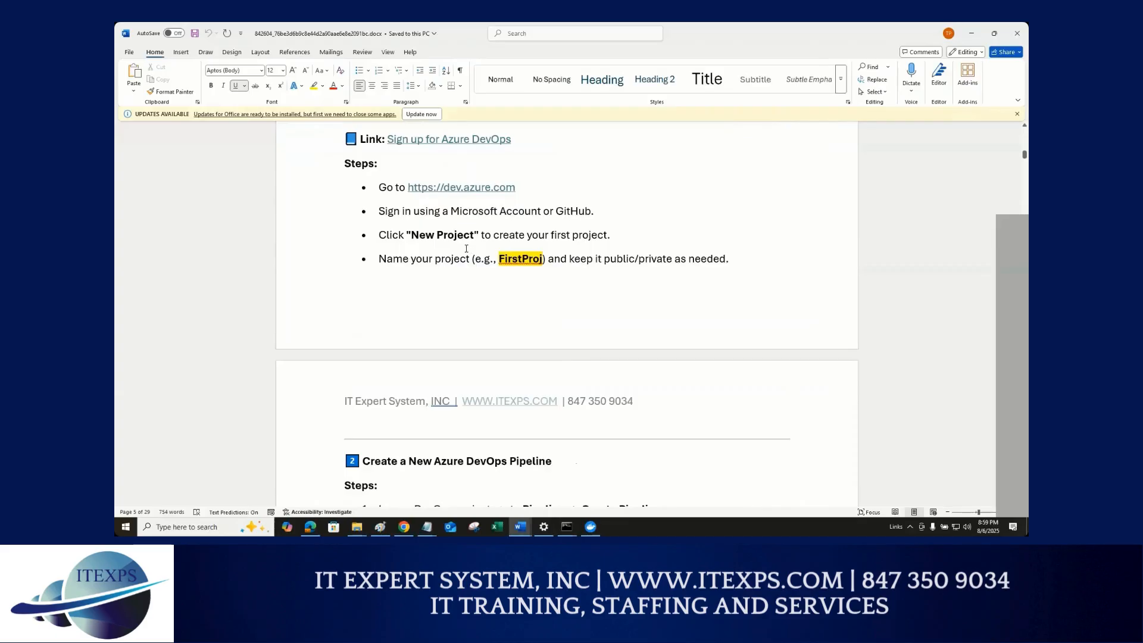
{"action": "scroll", "coordinate": [466, 249], "scroll_direction": "up", "scroll_amount": 2}
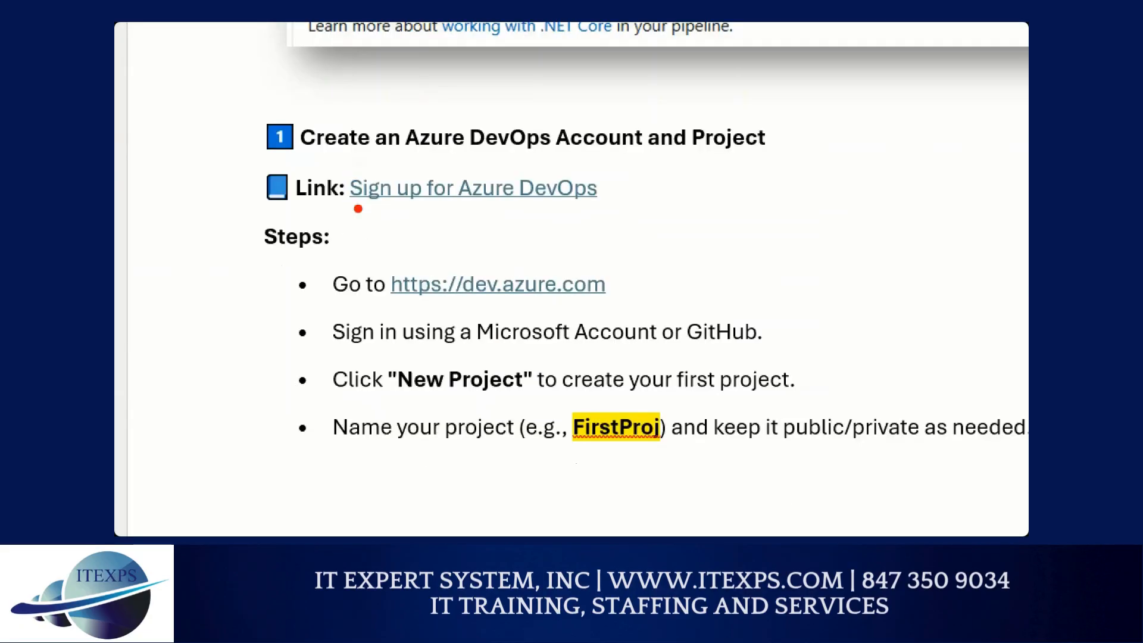
Step: Circle the Word guide's "Sign up for Azure DevOps" link and open it in the browser
{"action": "mouse_move", "coordinate": [358, 209]}
{"action": "left_mouse_down"}
{"action": "mouse_move", "coordinate": [445, 159]}
{"action": "mouse_move", "coordinate": [596, 225]}
{"action": "left_mouse_up"}
{"action": "left_click_drag", "start_coordinate": [587, 166], "coordinate": [614, 205]}
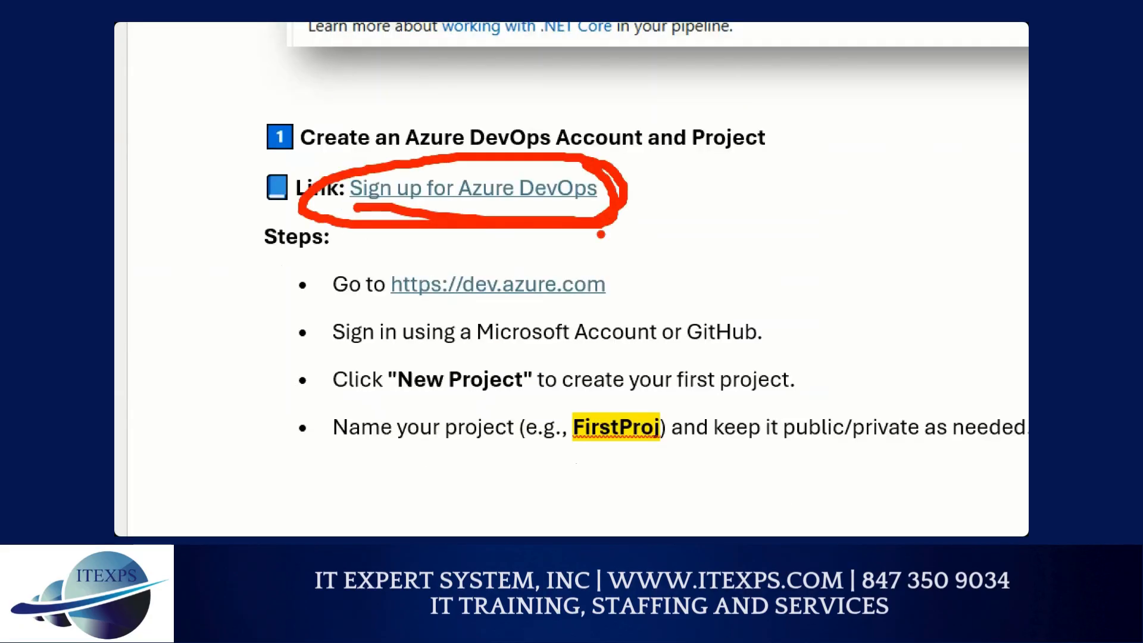
{"action": "key", "text": "Escape"}
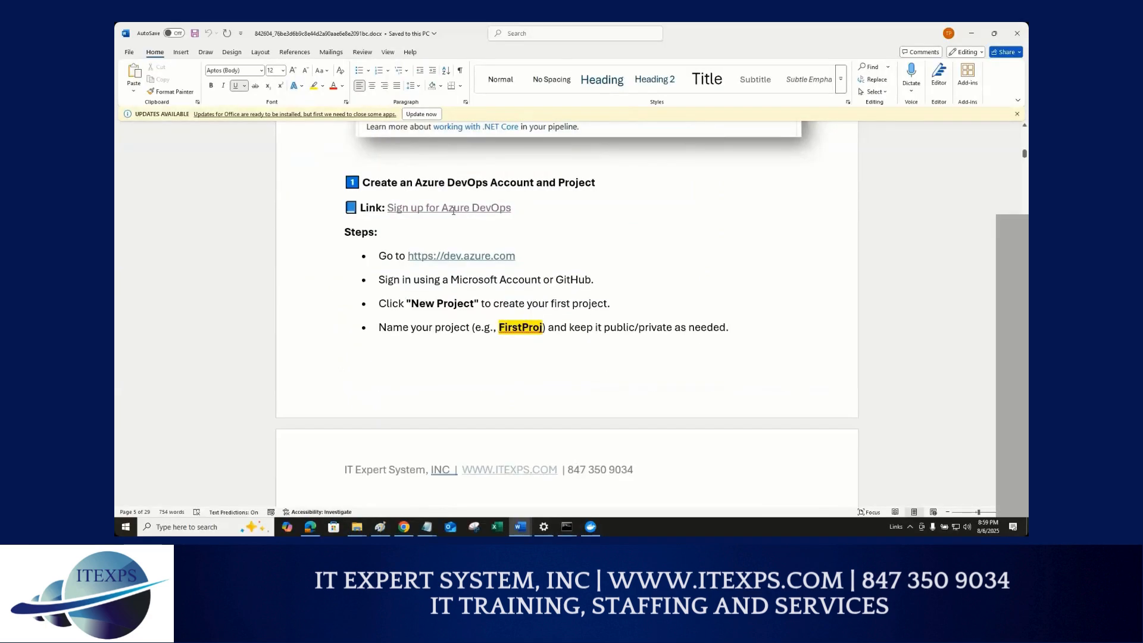
{"action": "left_click", "coordinate": [453, 208], "text": "ctrl"}
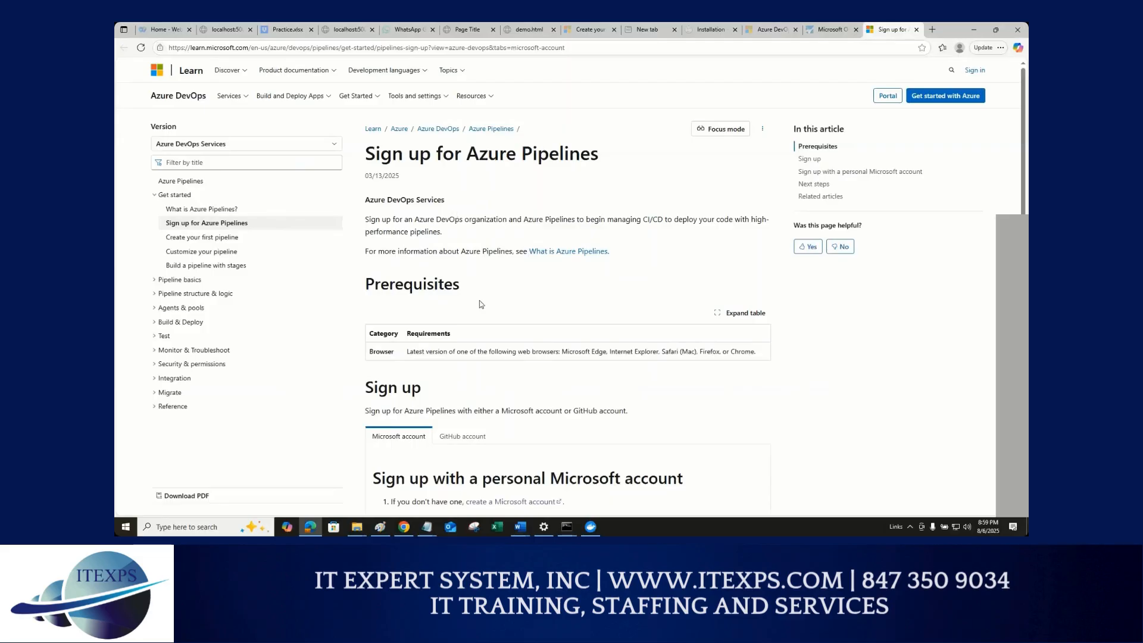
Step: Follow the sign-up article's Azure DevOps link, get started with Azure, and choose the Pay as you go option
{"action": "scroll", "coordinate": [480, 300], "scroll_direction": "down", "scroll_amount": 2}
{"action": "scroll", "coordinate": [480, 305], "scroll_direction": "down", "scroll_amount": 2}
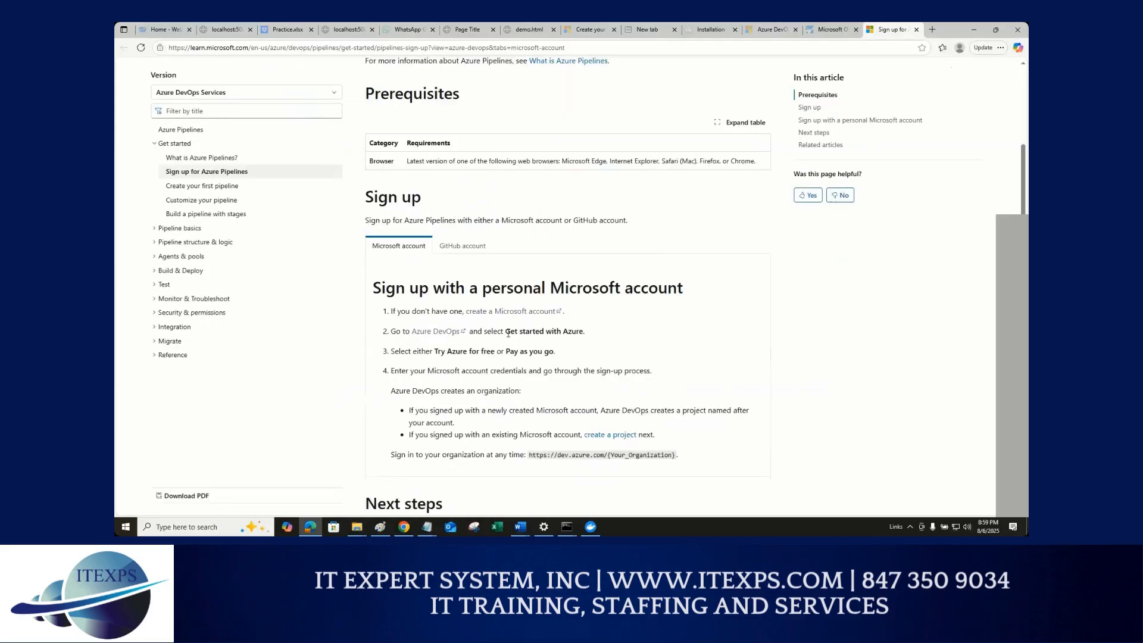
{"action": "left_click", "coordinate": [436, 336]}
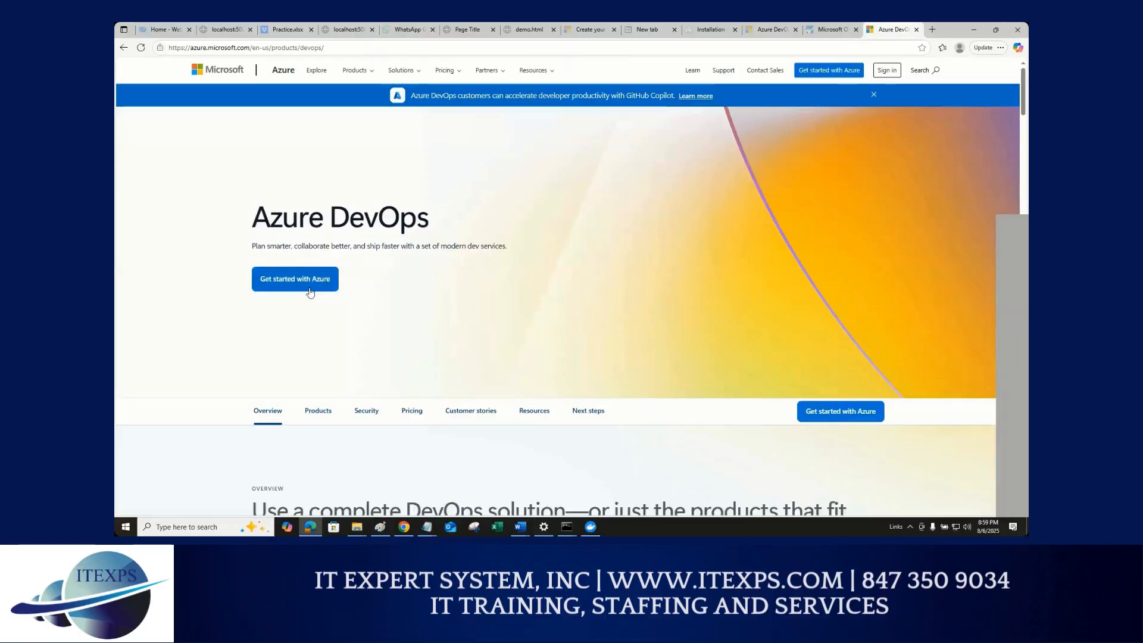
{"action": "left_click", "coordinate": [308, 289]}
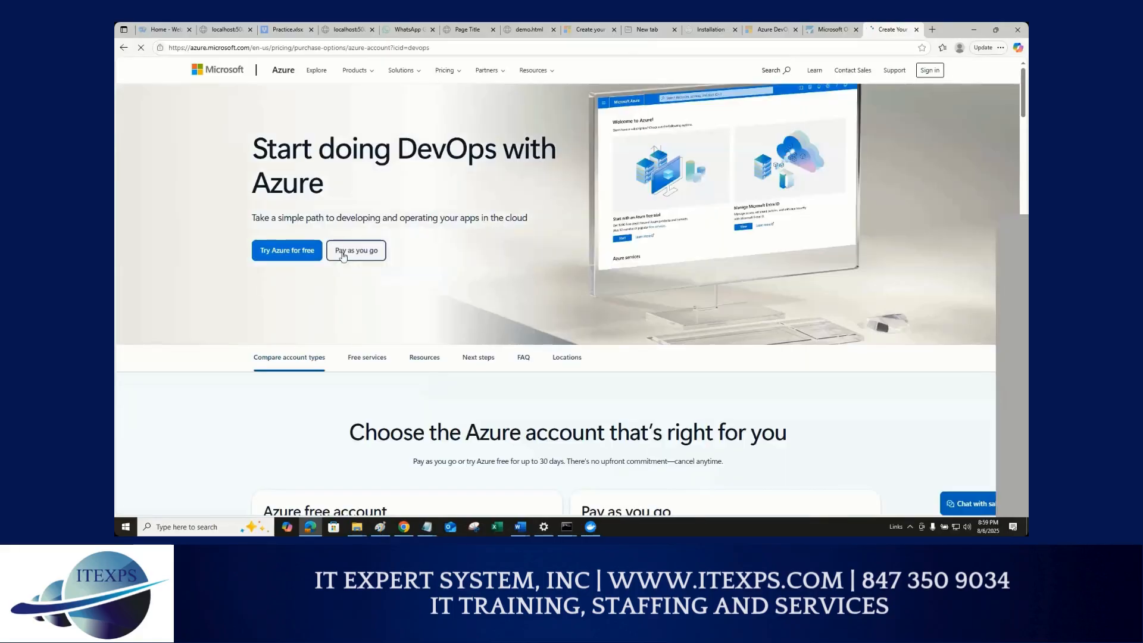
{"action": "left_click", "coordinate": [343, 253]}
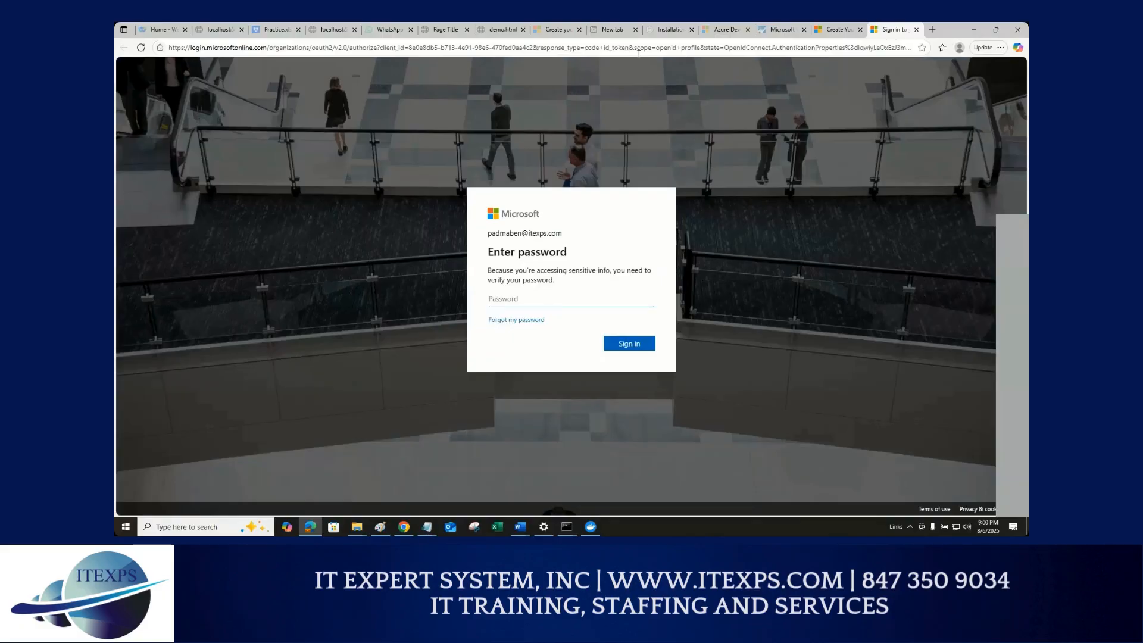
Step: Start signing in from the Azure account page and continue without postponing MFA enforcement
{"action": "left_click", "coordinate": [829, 29]}
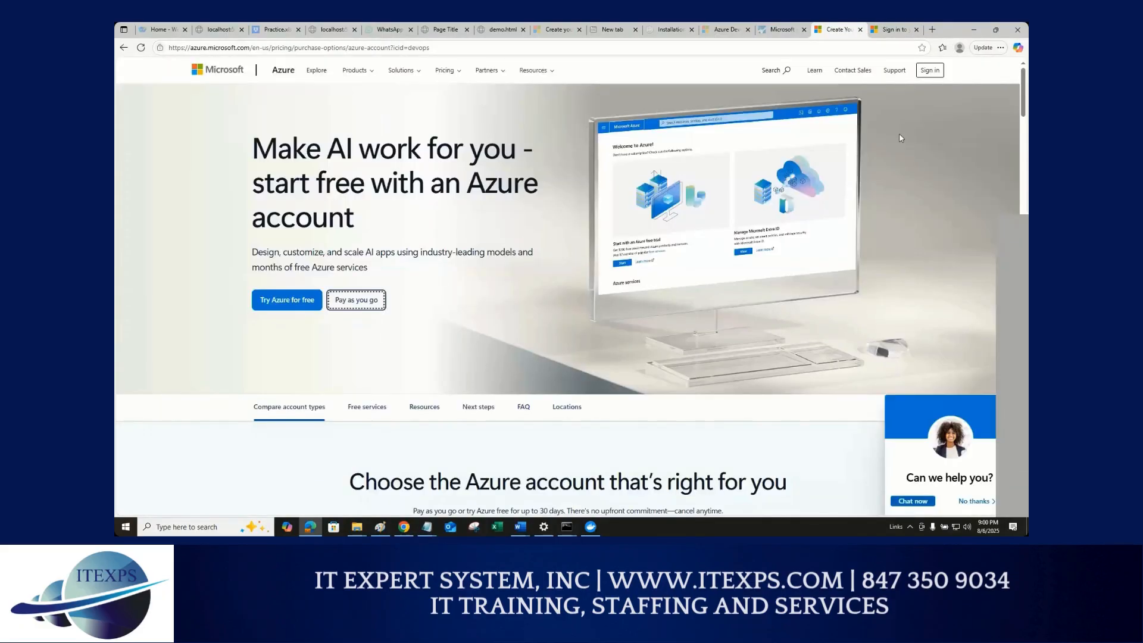
{"action": "left_click", "coordinate": [928, 72]}
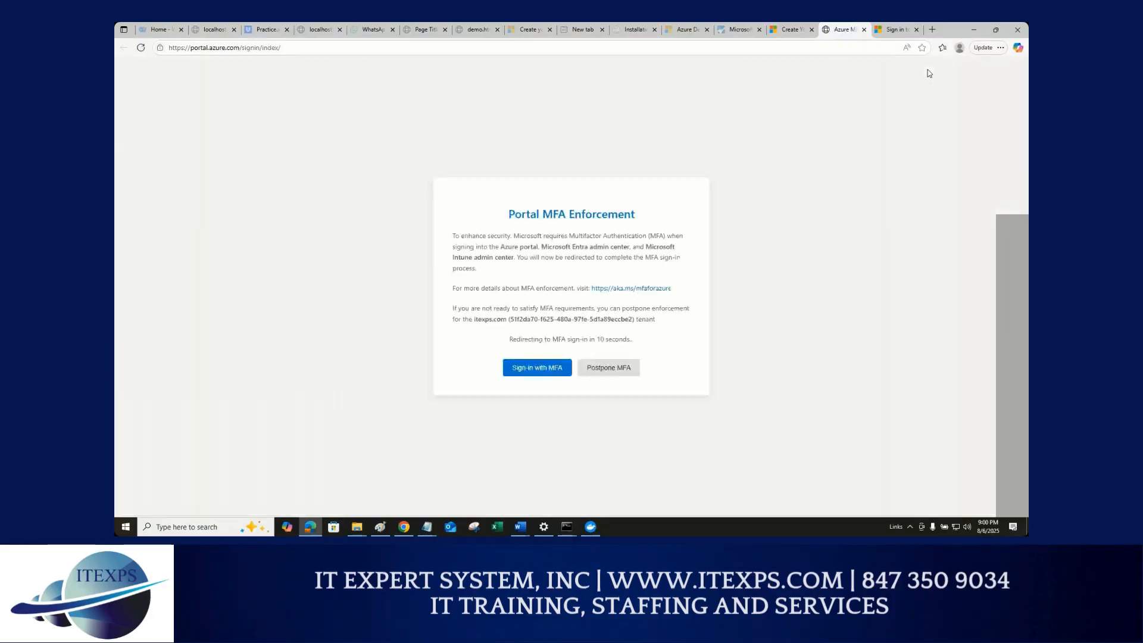
{"action": "left_click", "coordinate": [608, 368]}
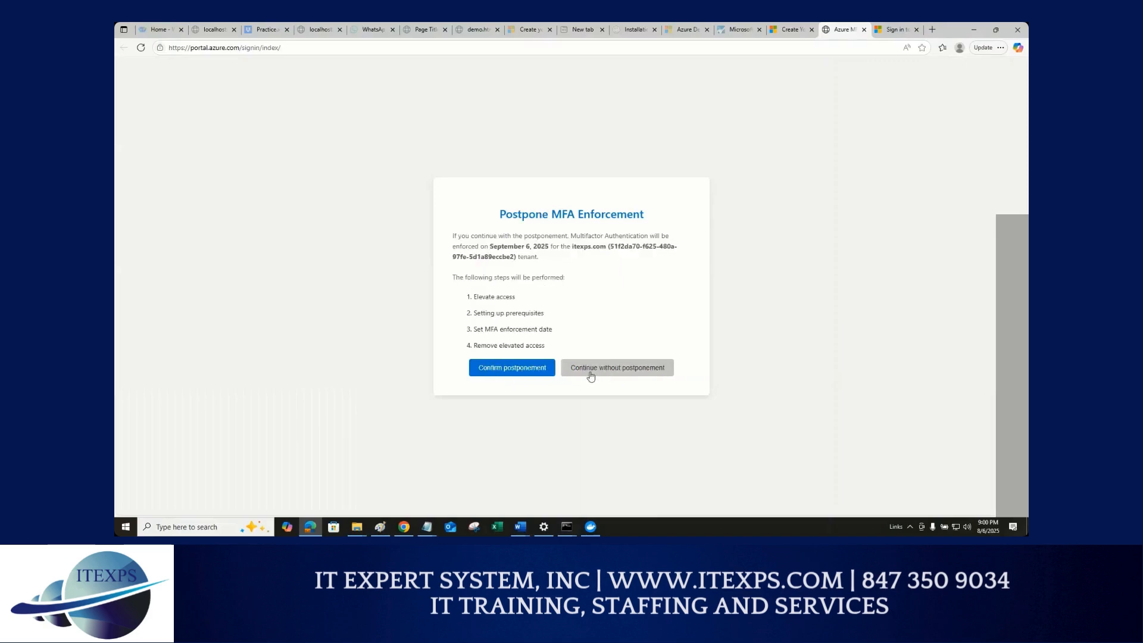
{"action": "left_click", "coordinate": [591, 375]}
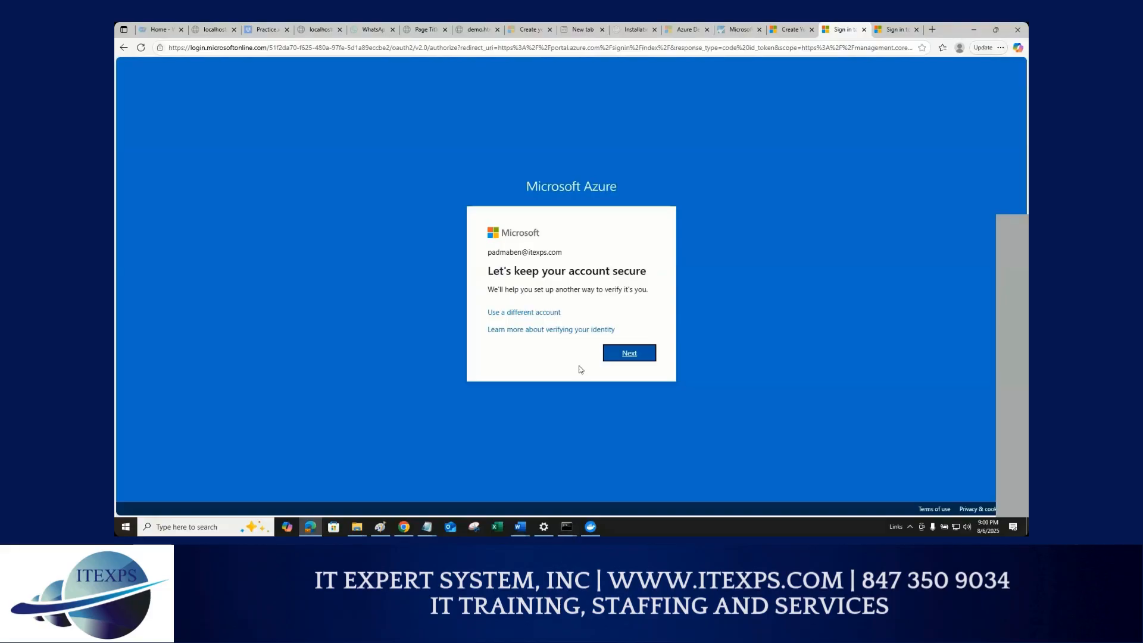
Step: Try signing in to Azure with another account by submitting the personal account's e-mail address
{"action": "left_click", "coordinate": [539, 313]}
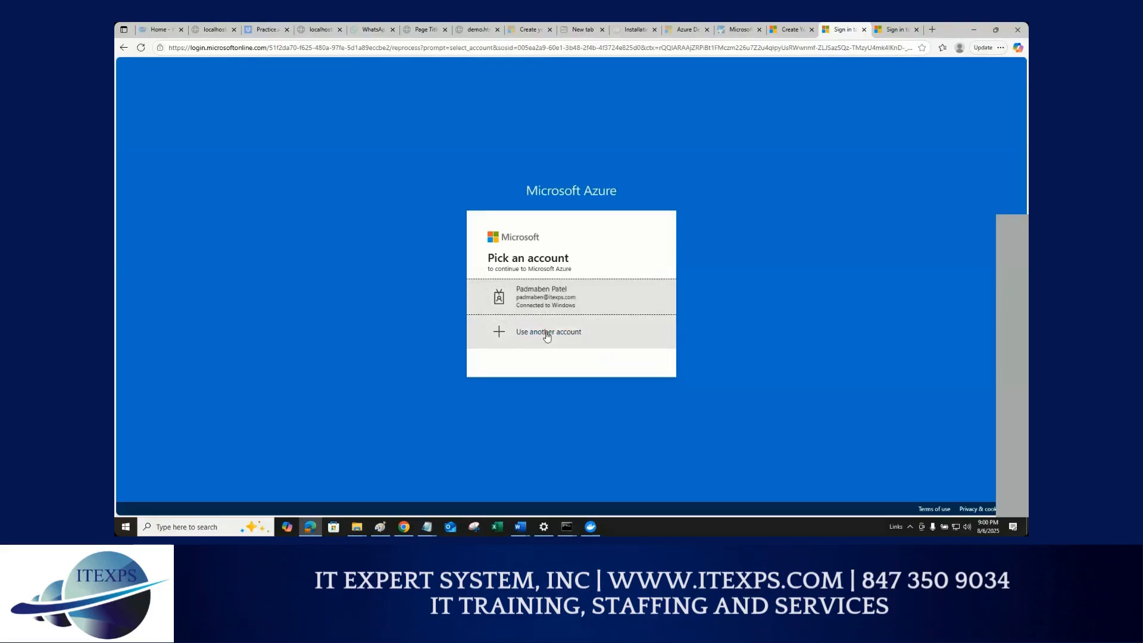
{"action": "left_click", "coordinate": [548, 337]}
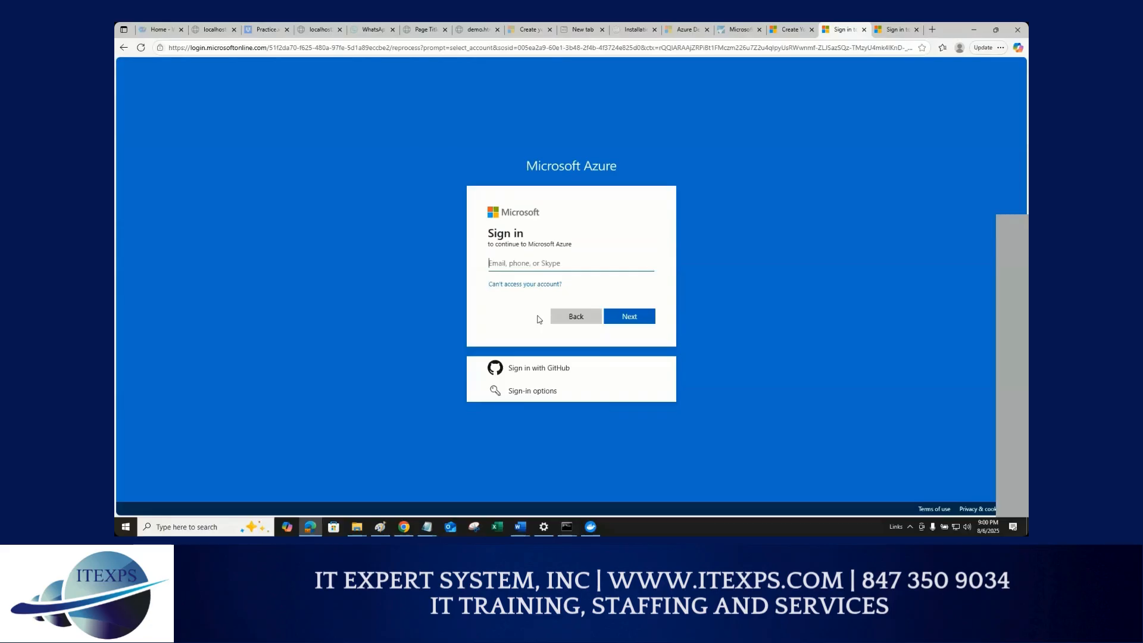
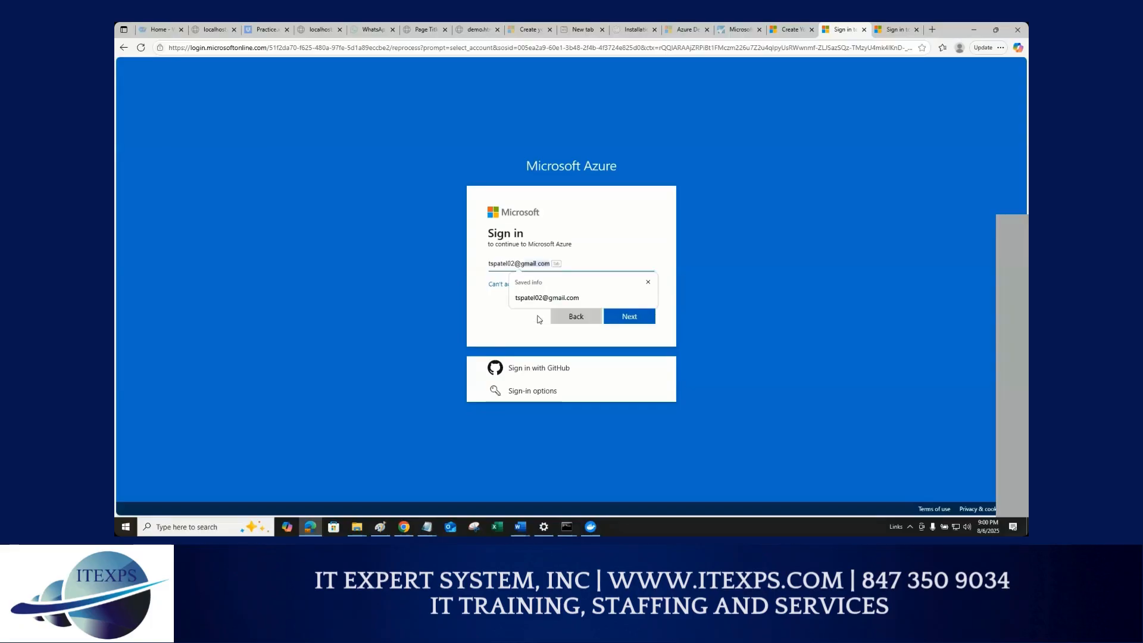
{"action": "key", "text": "Tab"}
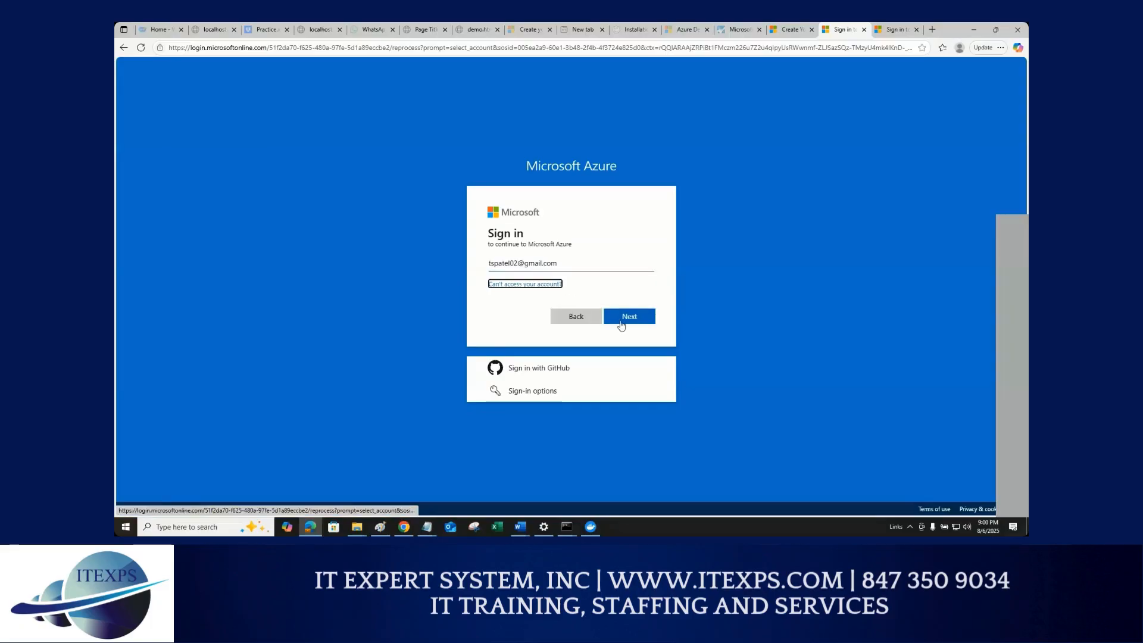
{"action": "left_click", "coordinate": [625, 318]}
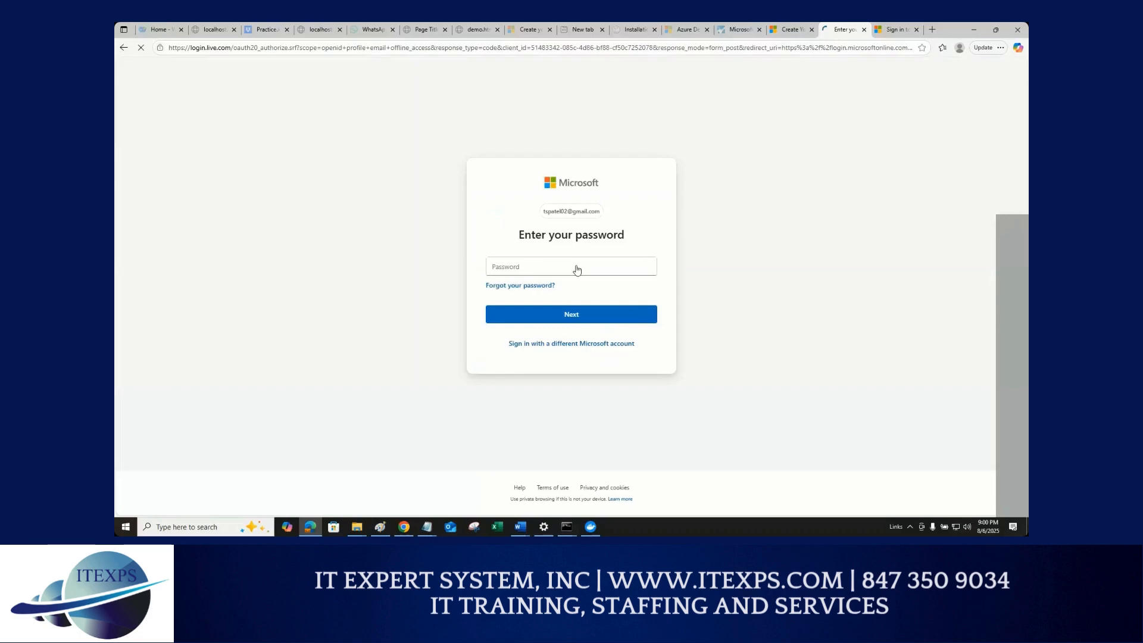
Step: Enter the account password for the personal Microsoft account and submit the sign-in
{"action": "left_click", "coordinate": [577, 269]}
{"action": "type", "text": "••••••••••"}
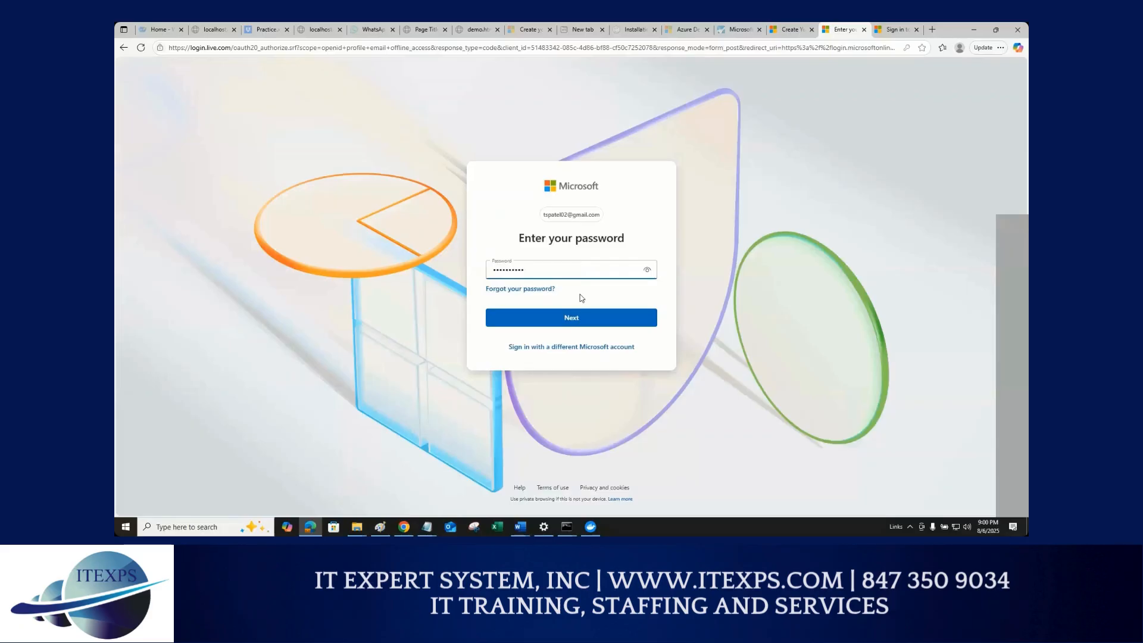
{"action": "left_click", "coordinate": [575, 319]}
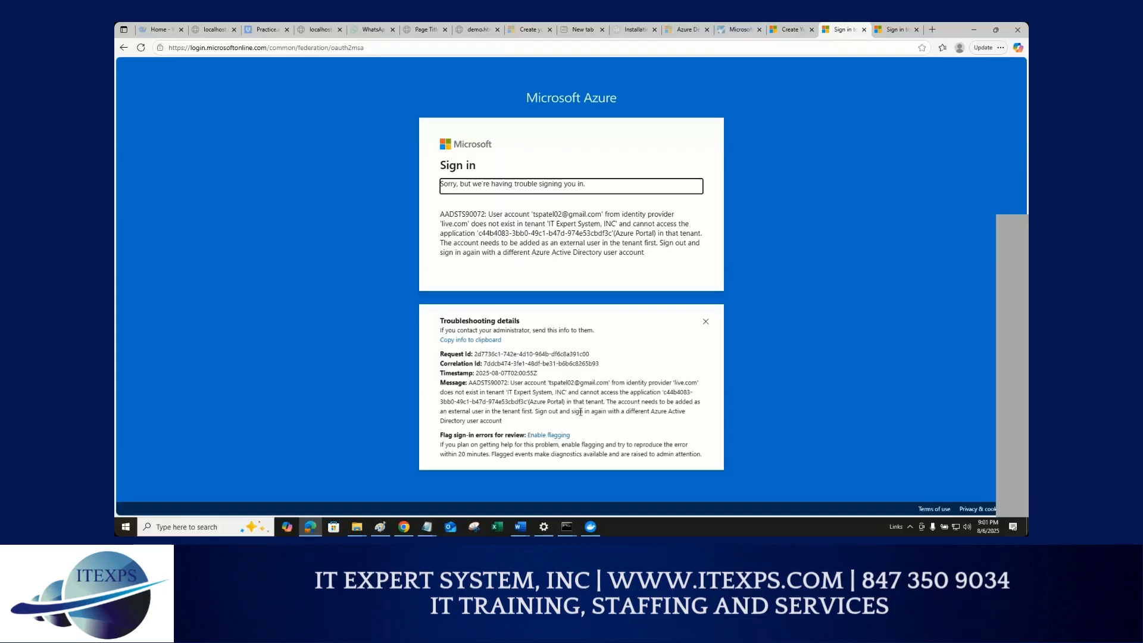
Step: Switch to the Word guide and copy the hyperlink behind "Sign up for Azure DevOps"
{"action": "right_click", "coordinate": [407, 531]}
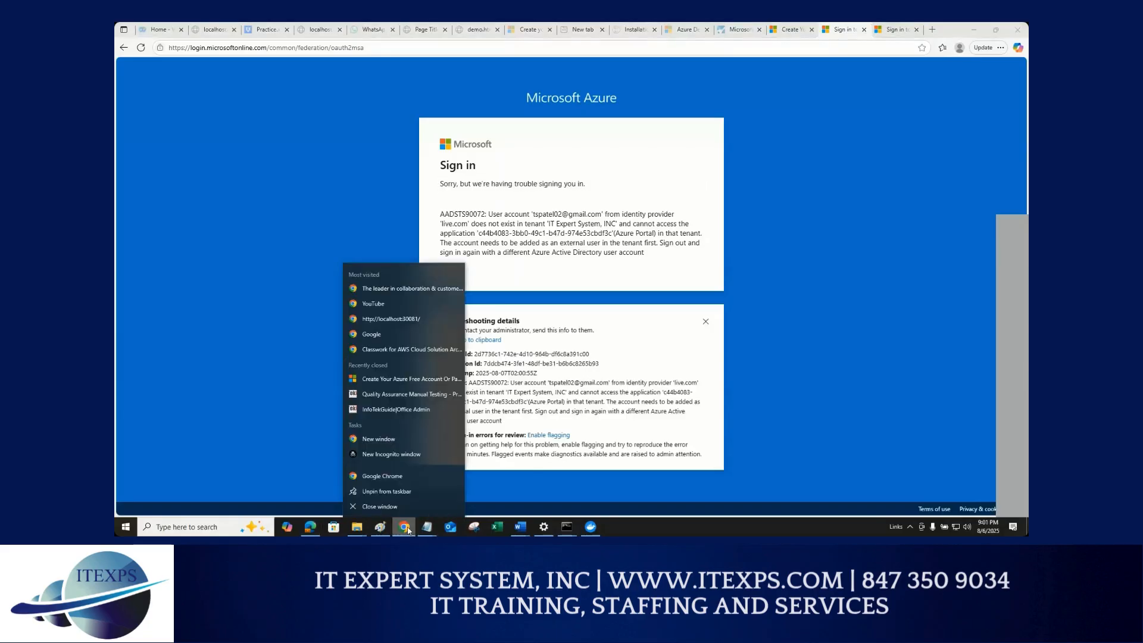
{"action": "left_click", "coordinate": [524, 528]}
{"action": "left_click", "coordinate": [569, 492]}
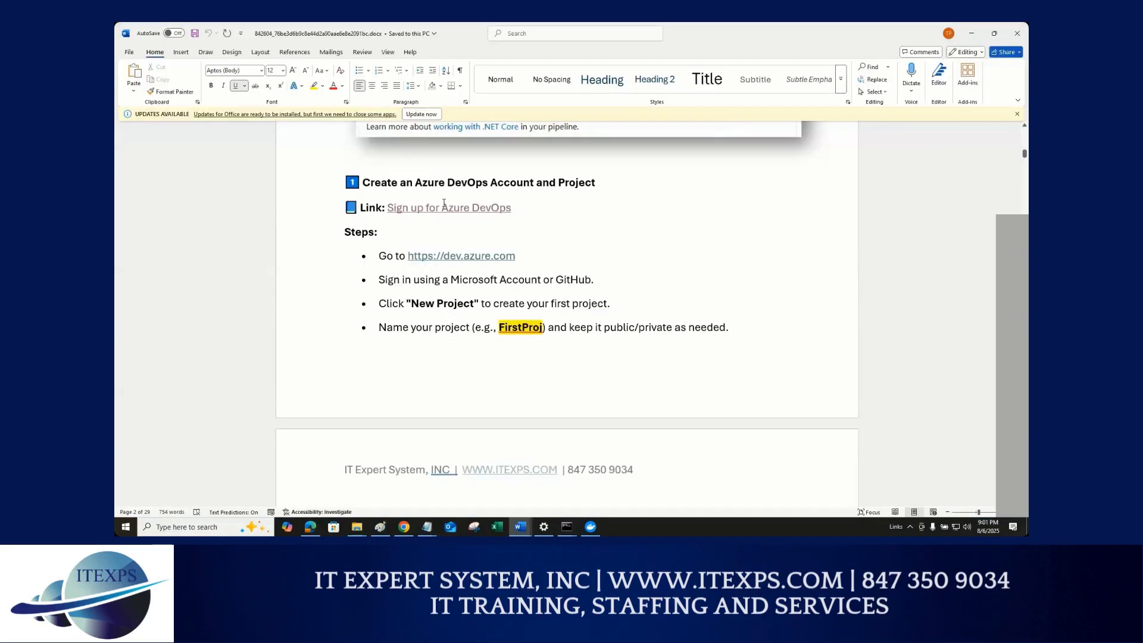
{"action": "right_click", "coordinate": [446, 209]}
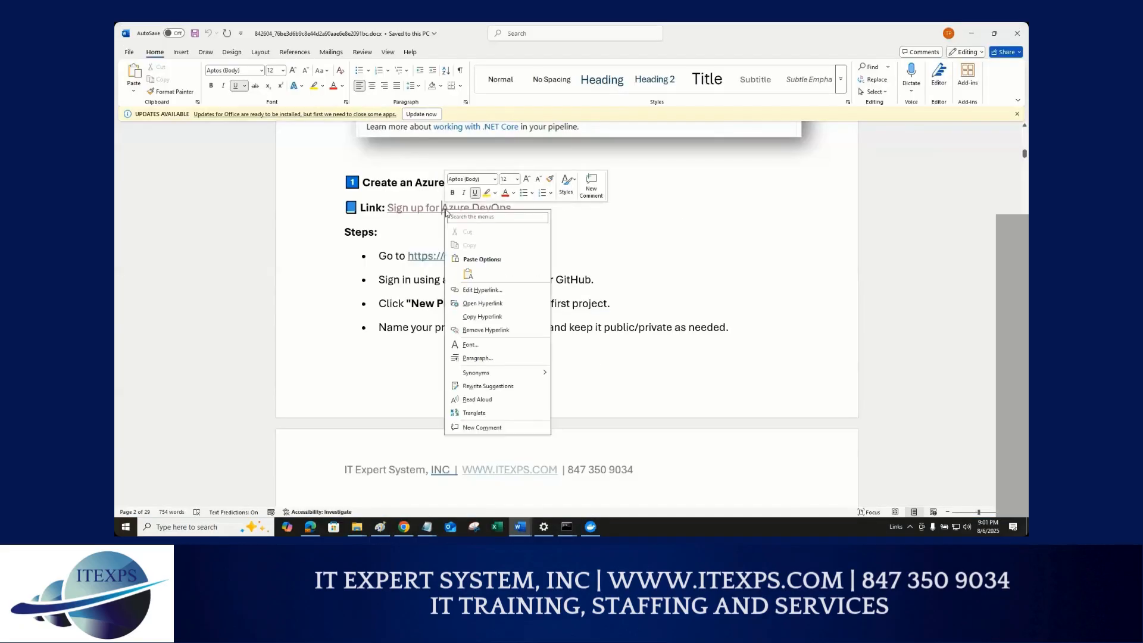
{"action": "left_click", "coordinate": [482, 317]}
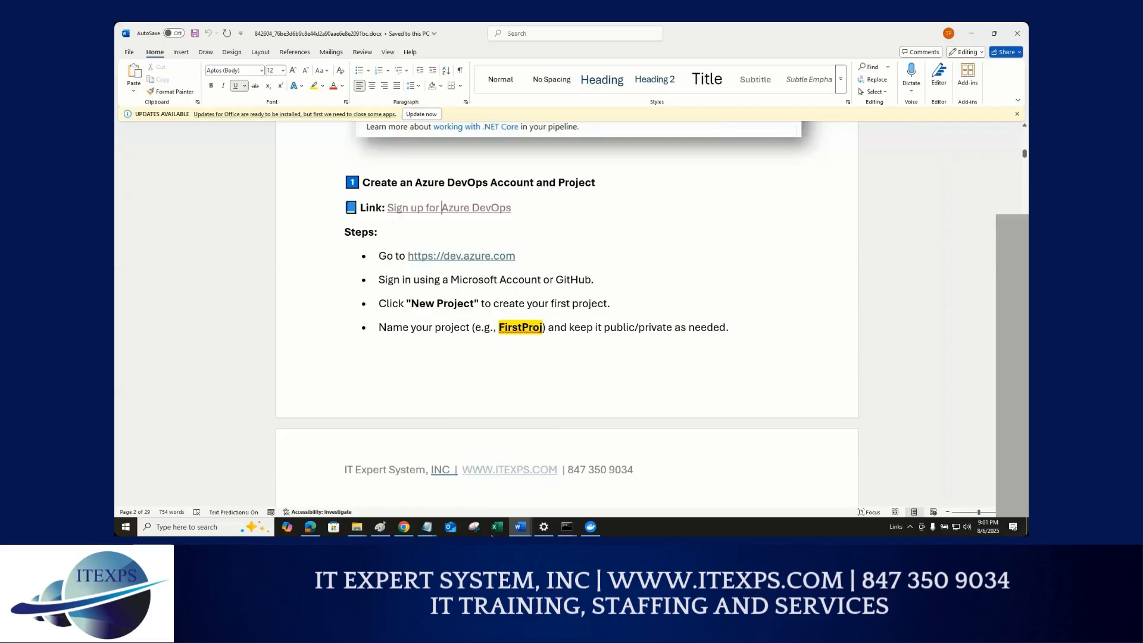
Step: Open a Chrome Incognito window and load the copied Azure Pipelines sign-up address in it
{"action": "left_click", "coordinate": [404, 529]}
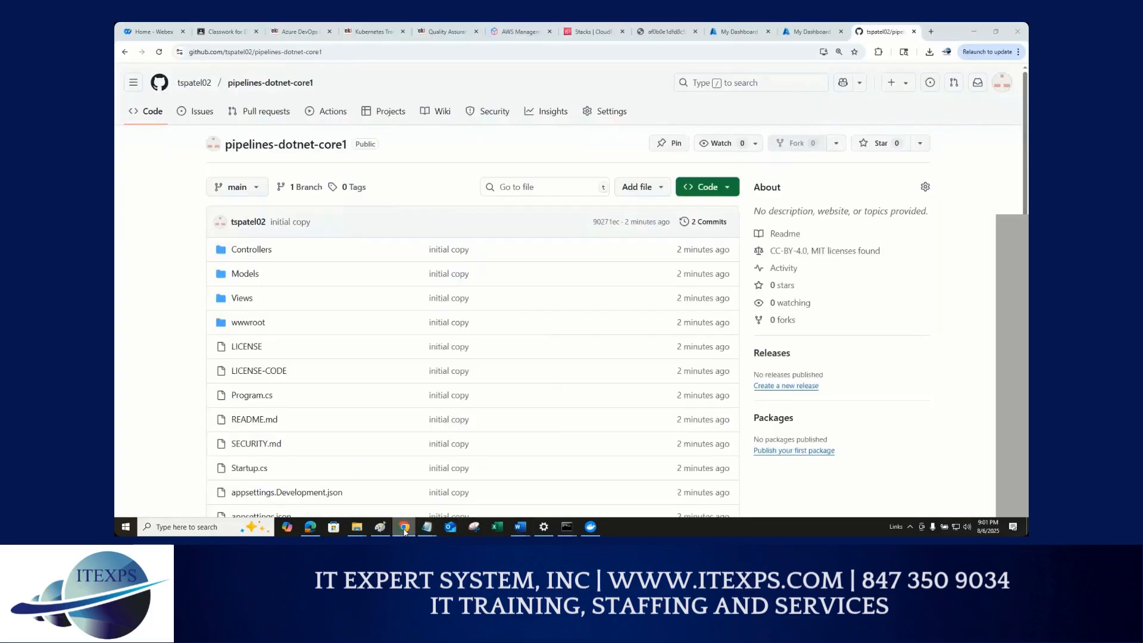
{"action": "right_click", "coordinate": [405, 529]}
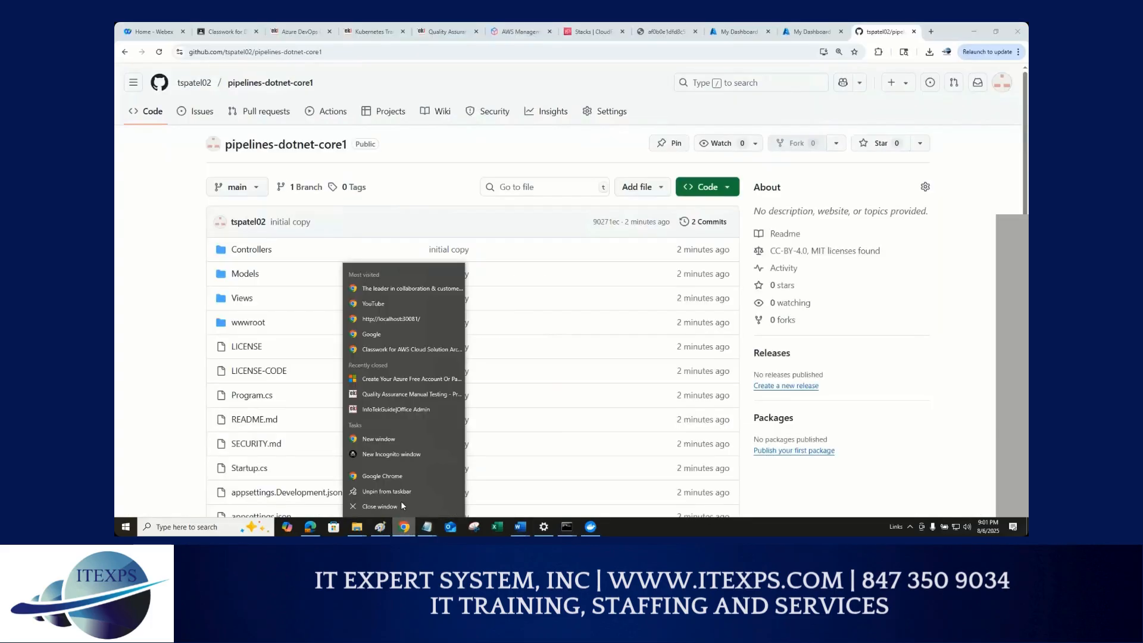
{"action": "left_click", "coordinate": [398, 455]}
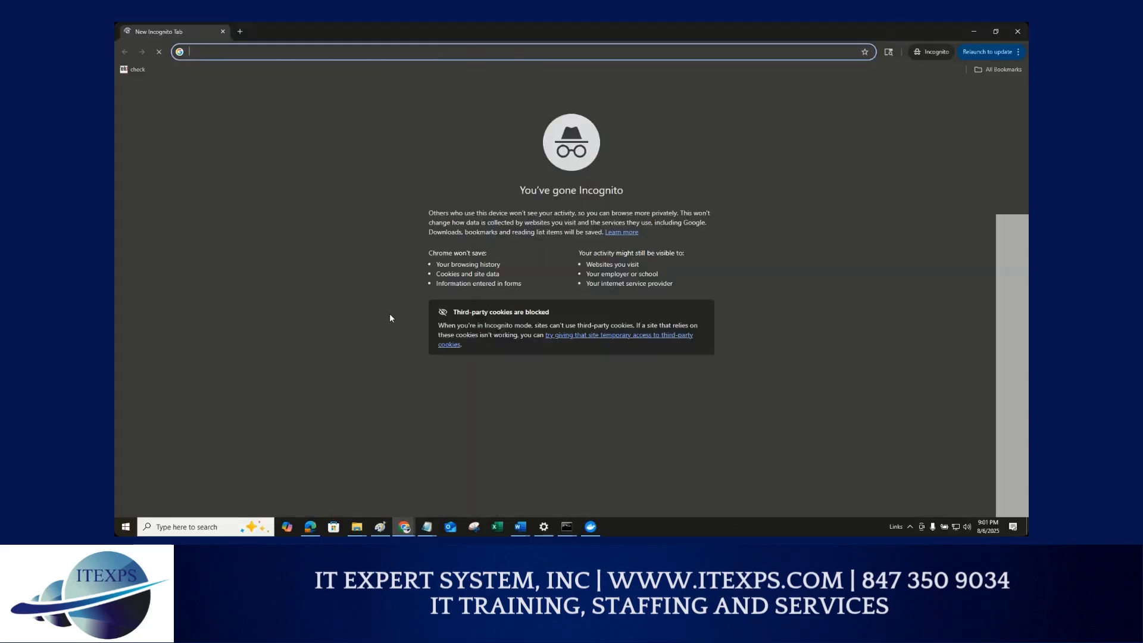
{"action": "type", "text": "https://learn.microsoft.com/en-us/azure/devops/pipelines/get-started/pipelines-sign-up?view=azure-devops&tabs=microsoft-account"}
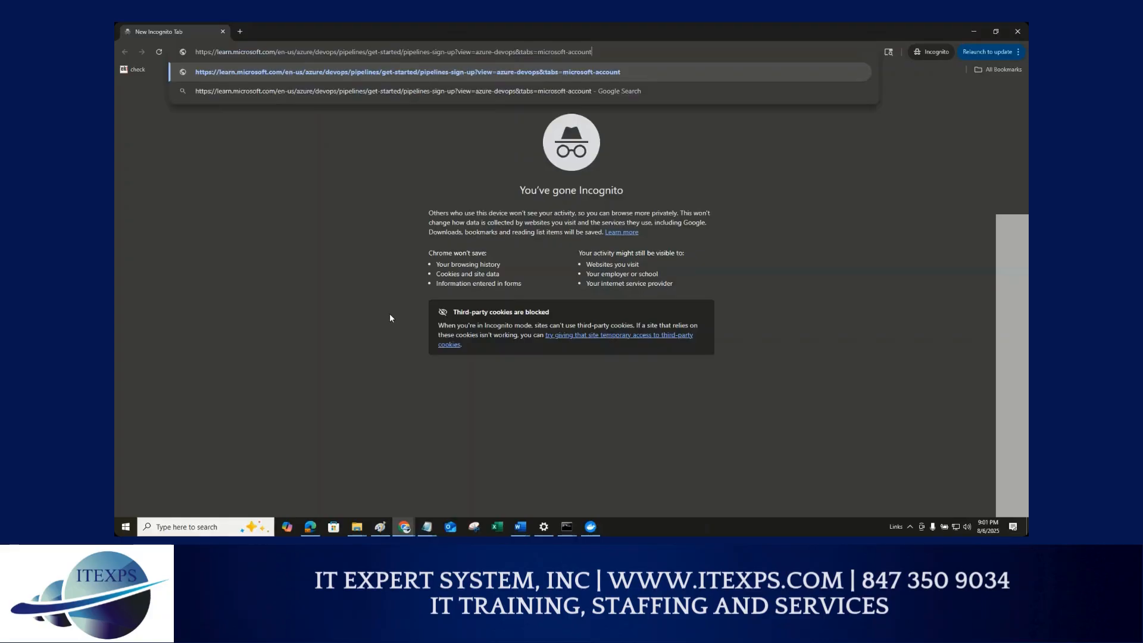
{"action": "key", "text": "Return"}
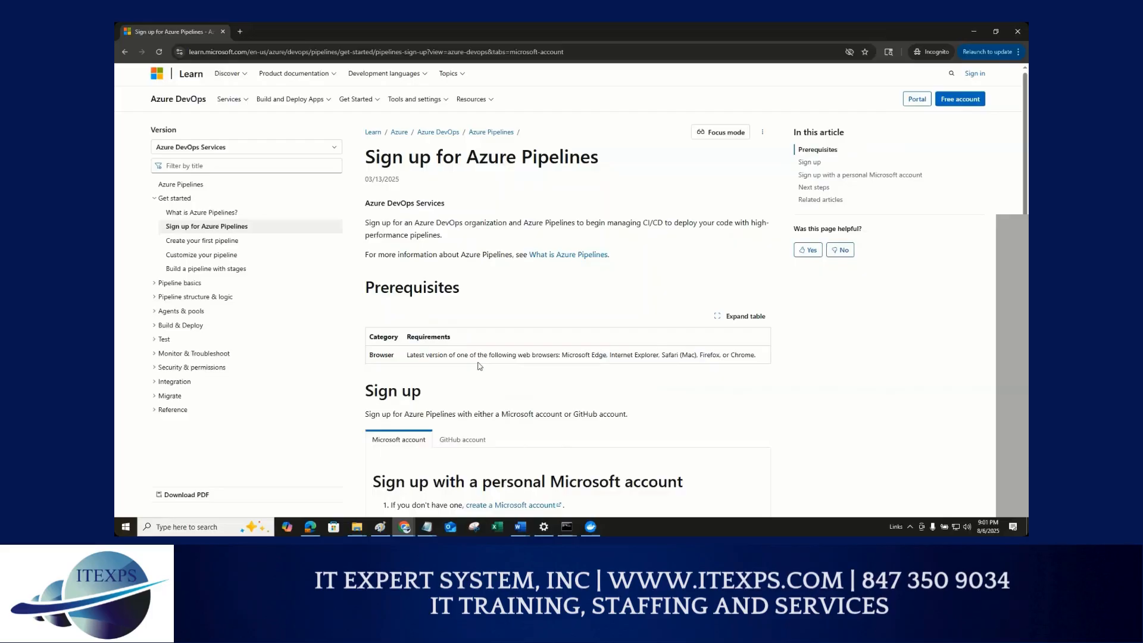
Step: Follow the sign-up article's Azure DevOps link and start signing in from the Azure DevOps product page
{"action": "scroll", "coordinate": [479, 366], "scroll_direction": "down", "scroll_amount": 3}
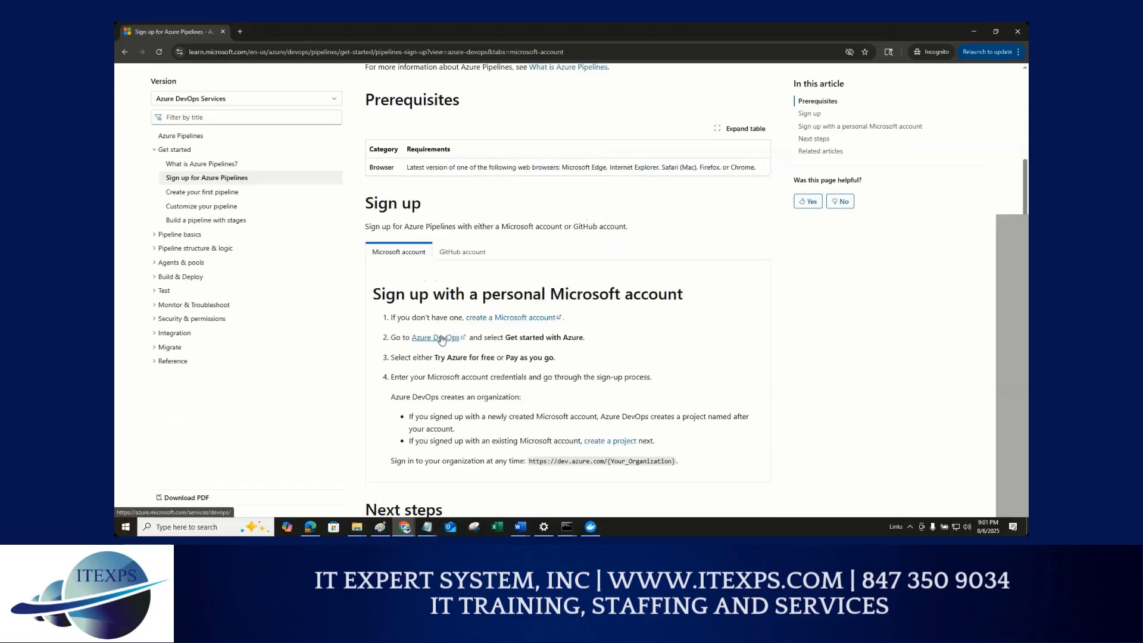
{"action": "left_click", "coordinate": [441, 338]}
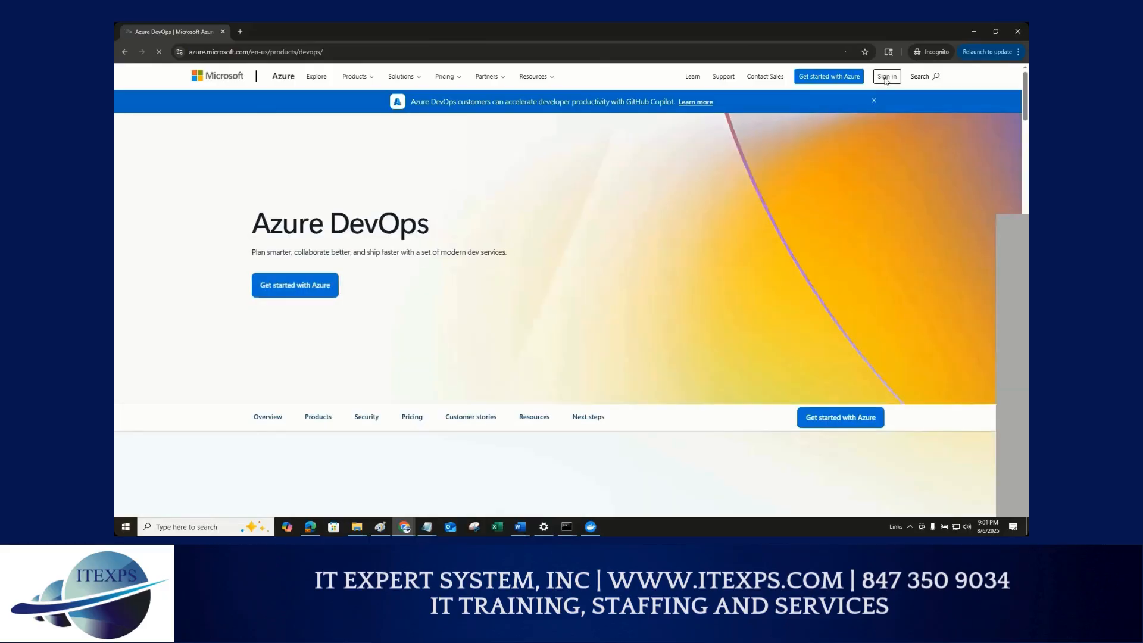
{"action": "left_click", "coordinate": [886, 77]}
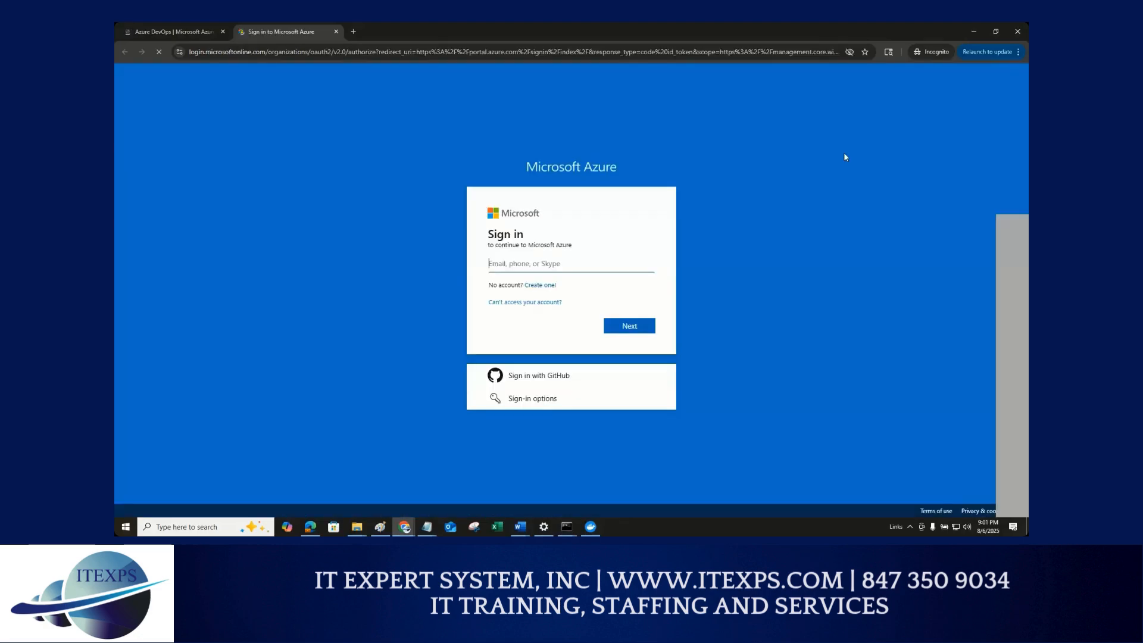
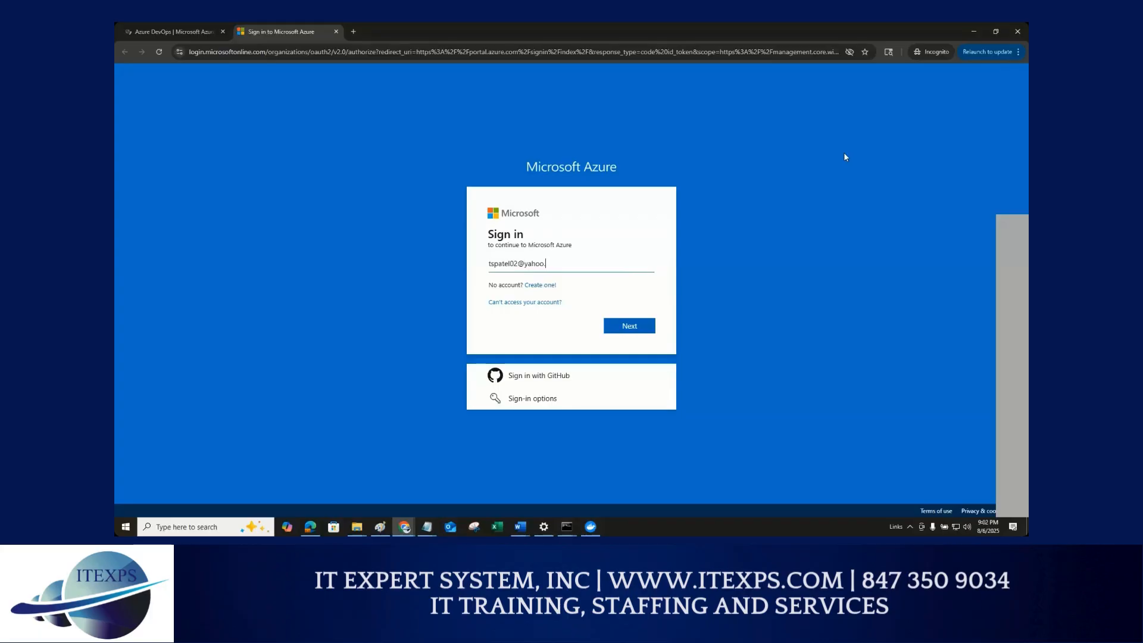
Step: Enter the personal account's e-mail address on the Microsoft Azure sign-in form and continue to the password prompt
{"action": "left_click", "coordinate": [639, 330]}
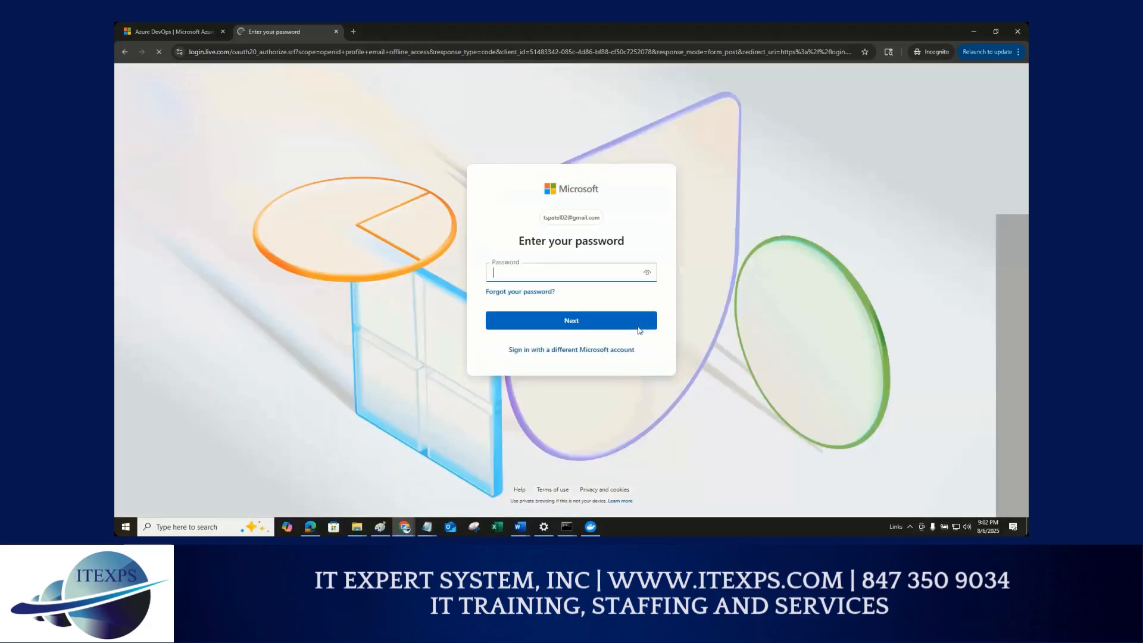
Step: Enter the account password, submit it, and agree to stay signed in
{"action": "type", "text": "**********"}
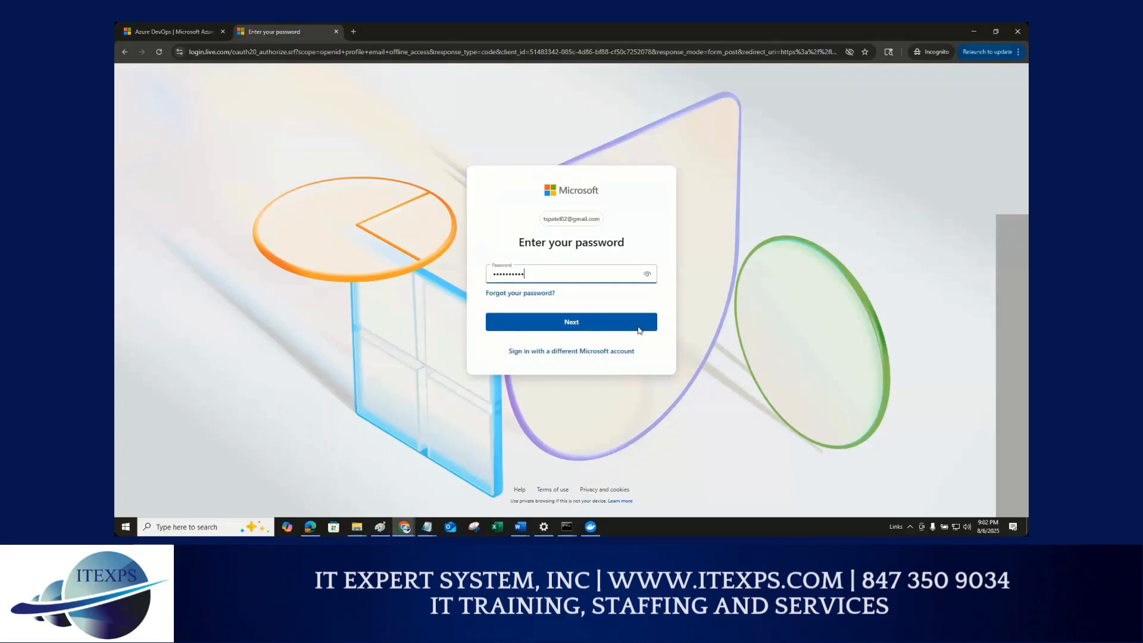
{"action": "left_click", "coordinate": [639, 329]}
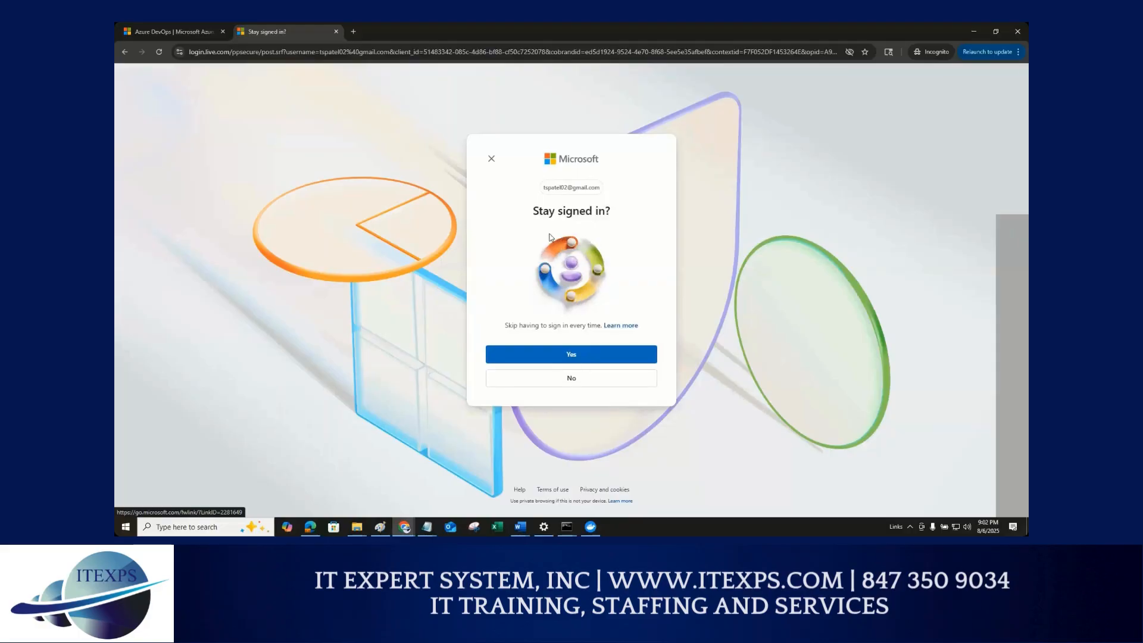
{"action": "left_click", "coordinate": [587, 361]}
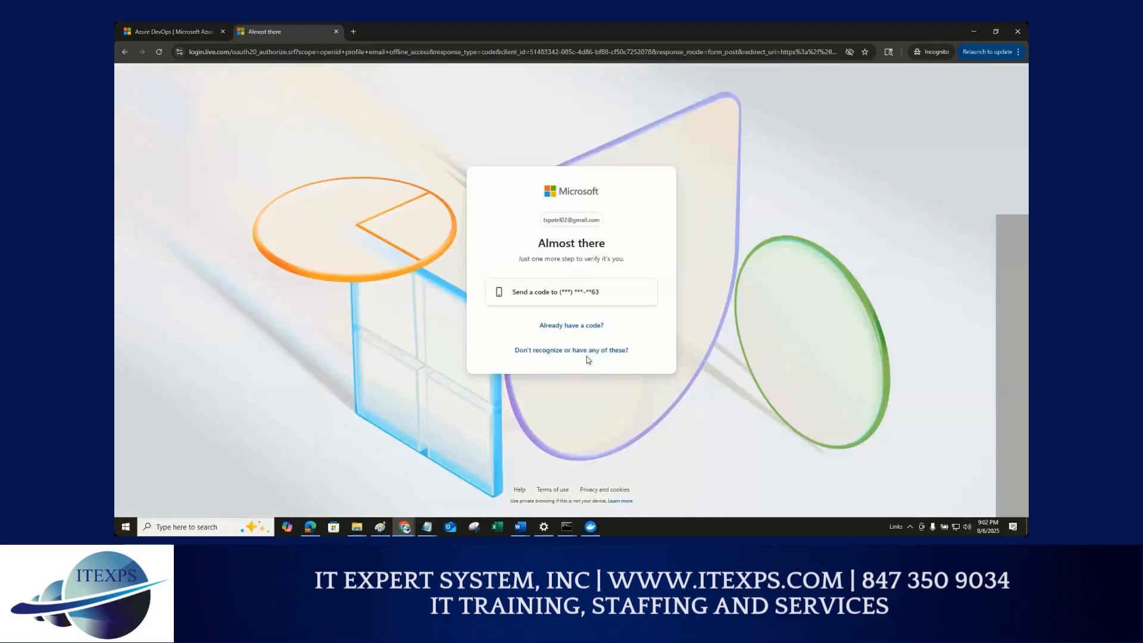
Step: Request a phone verification code by completing the missing phone number digits, and enter the received verification code
{"action": "left_click", "coordinate": [572, 299]}
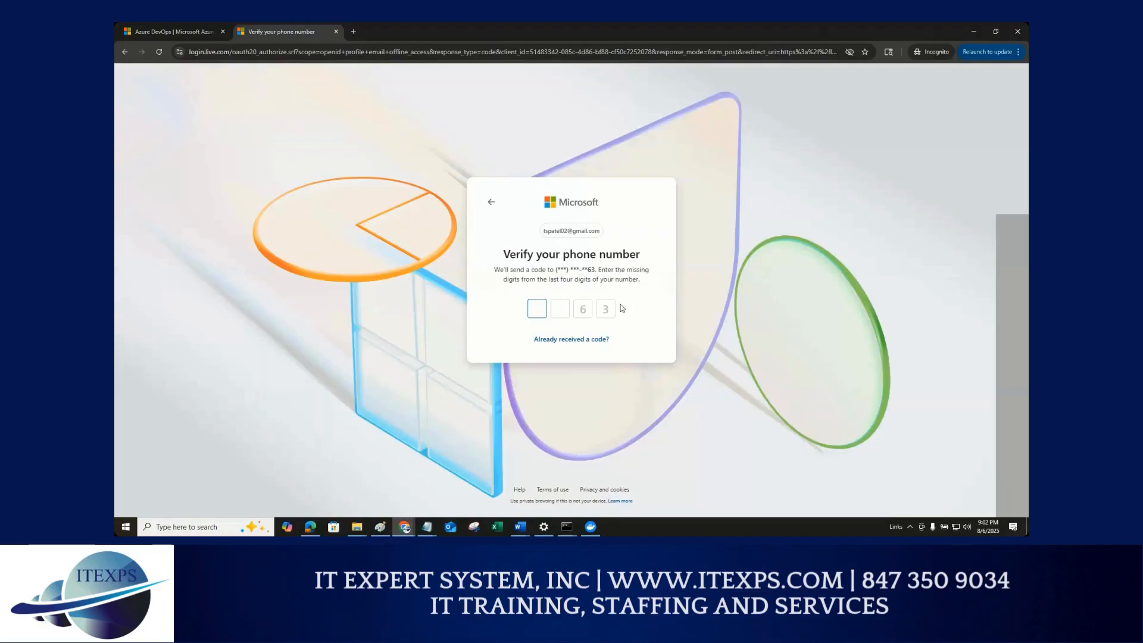
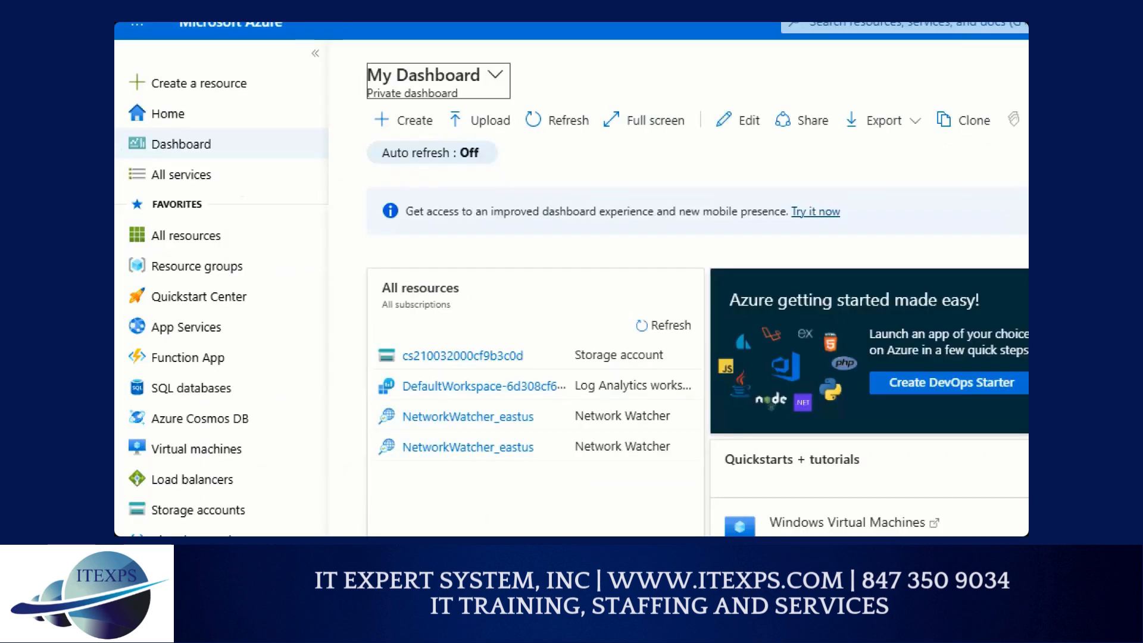
{"action": "left_click_drag", "start_coordinate": [244, 219], "coordinate": [262, 529]}
{"action": "left_click_drag", "start_coordinate": [272, 262], "coordinate": [286, 500]}
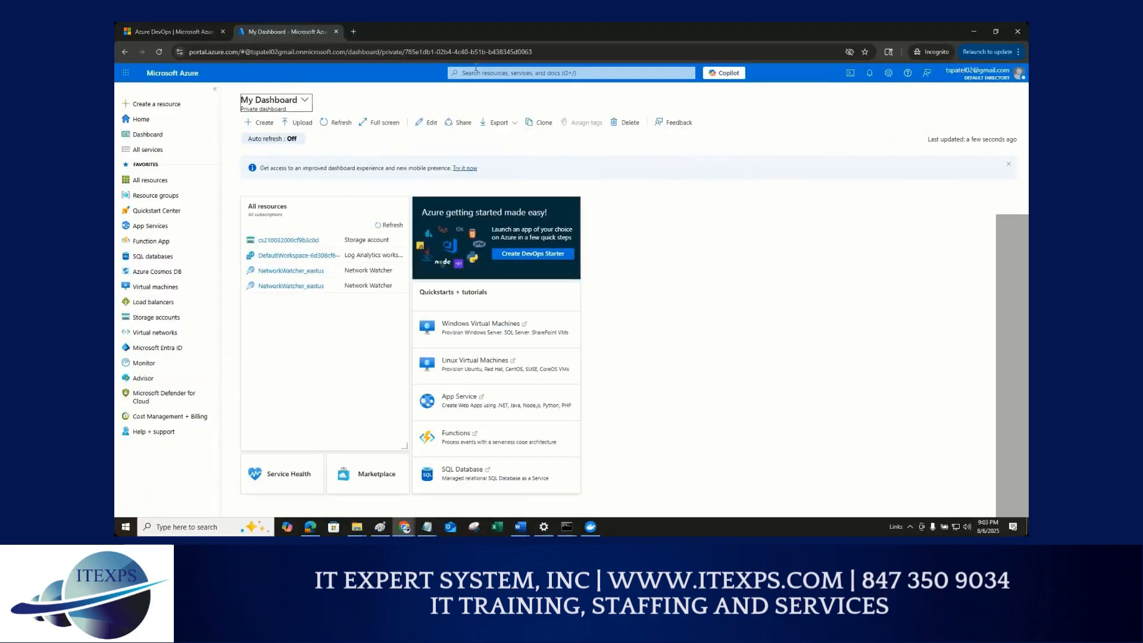
Step: Search the portal for "azure de", open the Azure DevOps service principal under Microsoft Entra ID, and expand its Manage section
{"action": "left_click", "coordinate": [477, 72]}
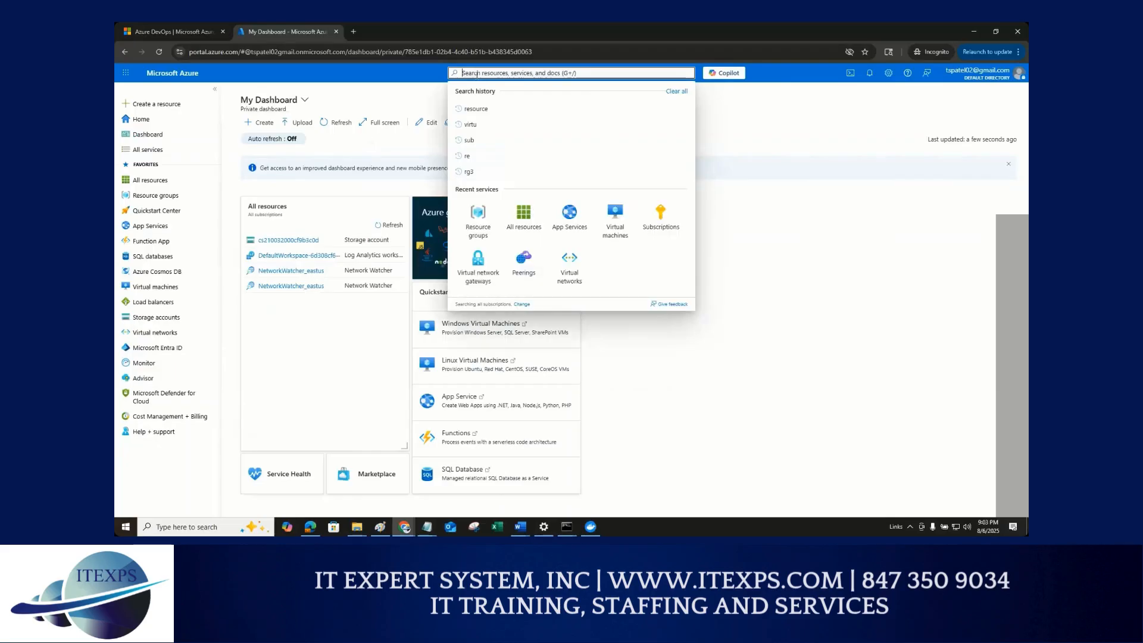
{"action": "type", "text": "a"}
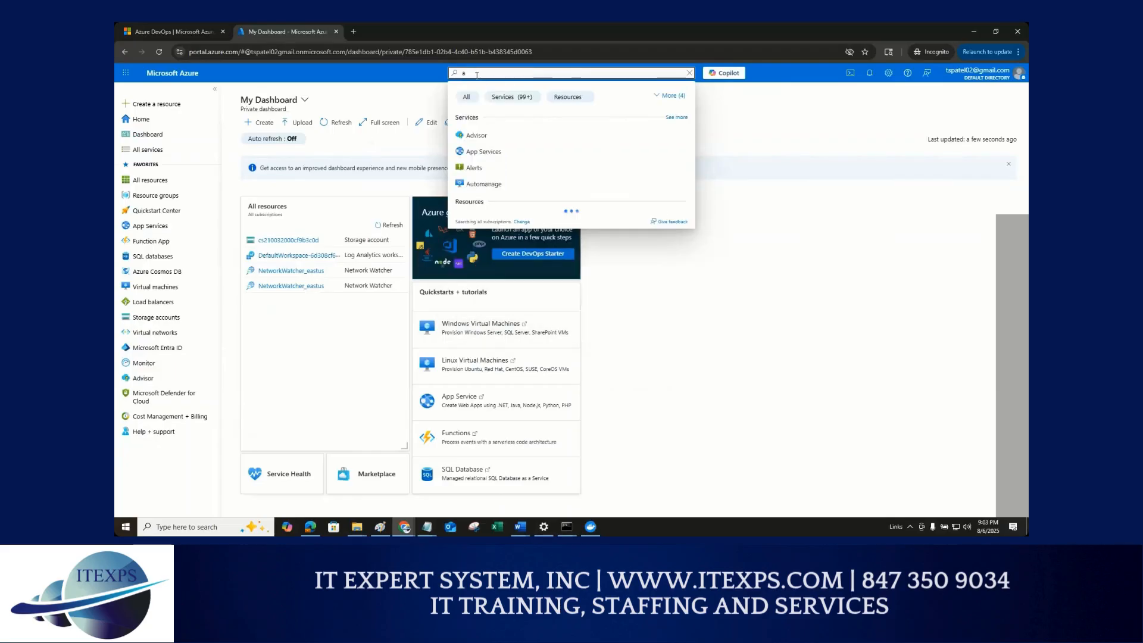
{"action": "type", "text": "zure"}
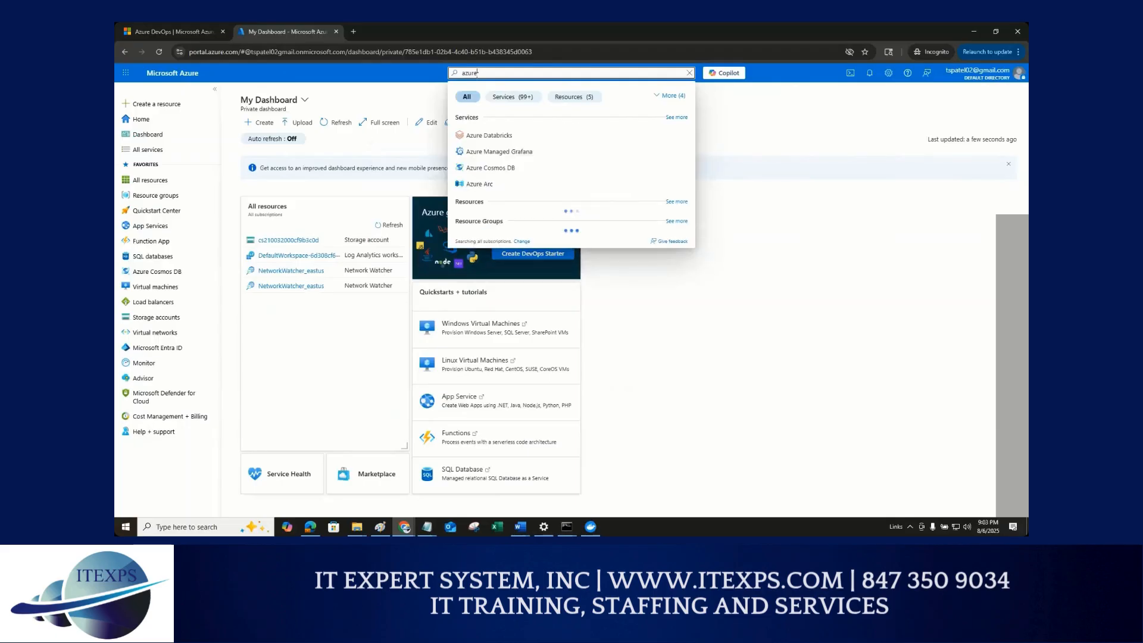
{"action": "type", "text": "d"}
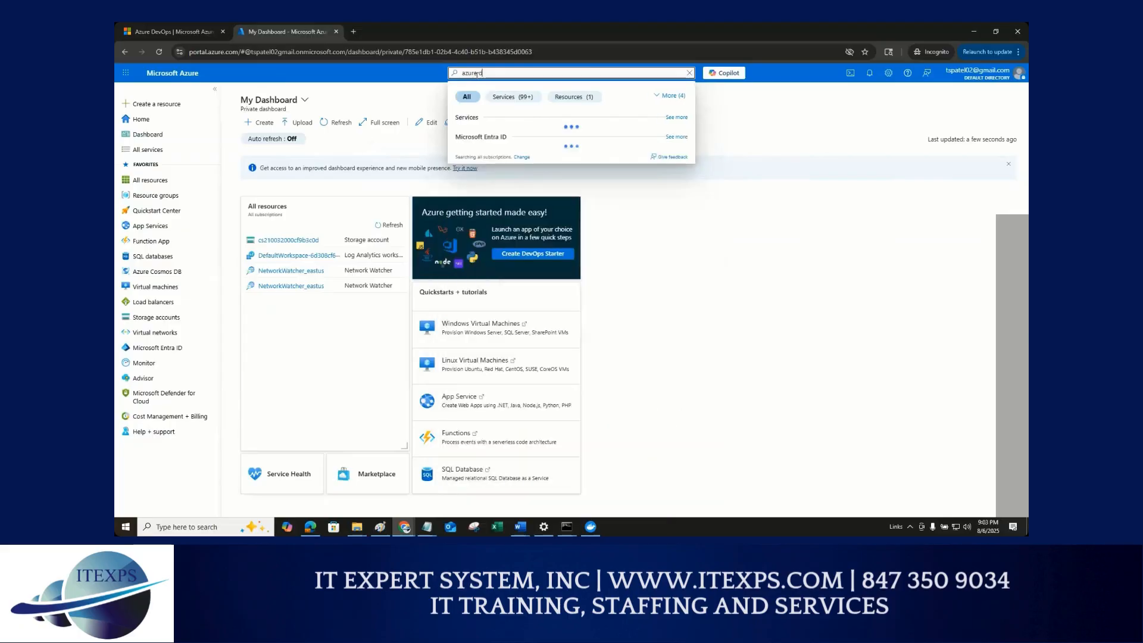
{"action": "type", "text": "e"}
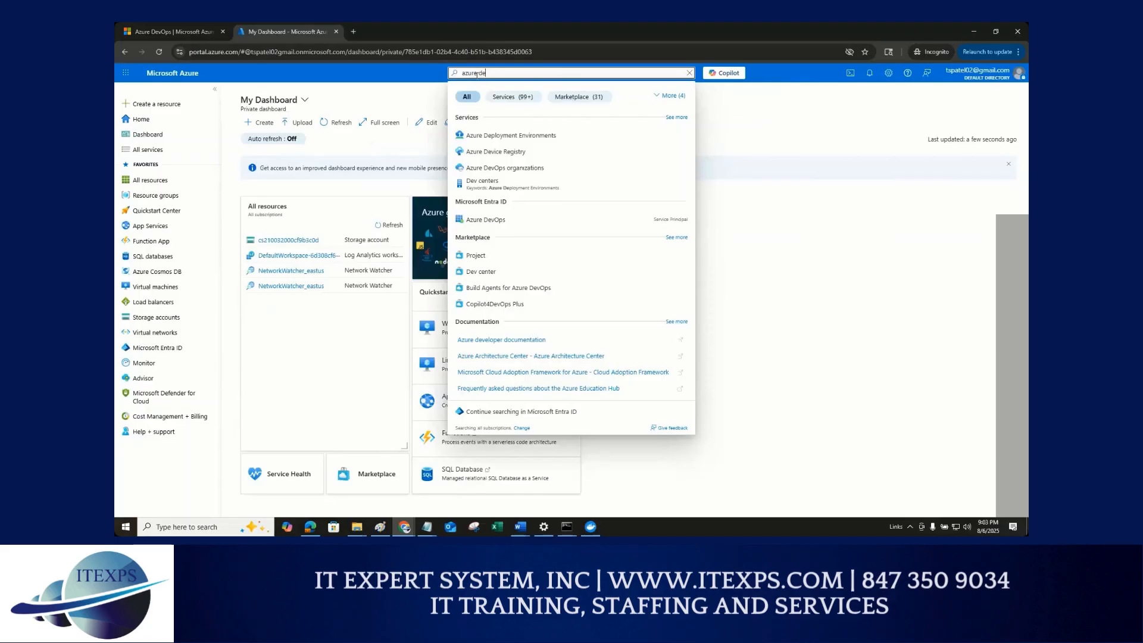
{"action": "key", "text": "ctrl+1"}
{"action": "mouse_move", "coordinate": [479, 354]}
{"action": "left_mouse_down"}
{"action": "mouse_move", "coordinate": [559, 364]}
{"action": "mouse_move", "coordinate": [416, 393]}
{"action": "mouse_move", "coordinate": [531, 401]}
{"action": "mouse_move", "coordinate": [554, 375]}
{"action": "left_mouse_up"}
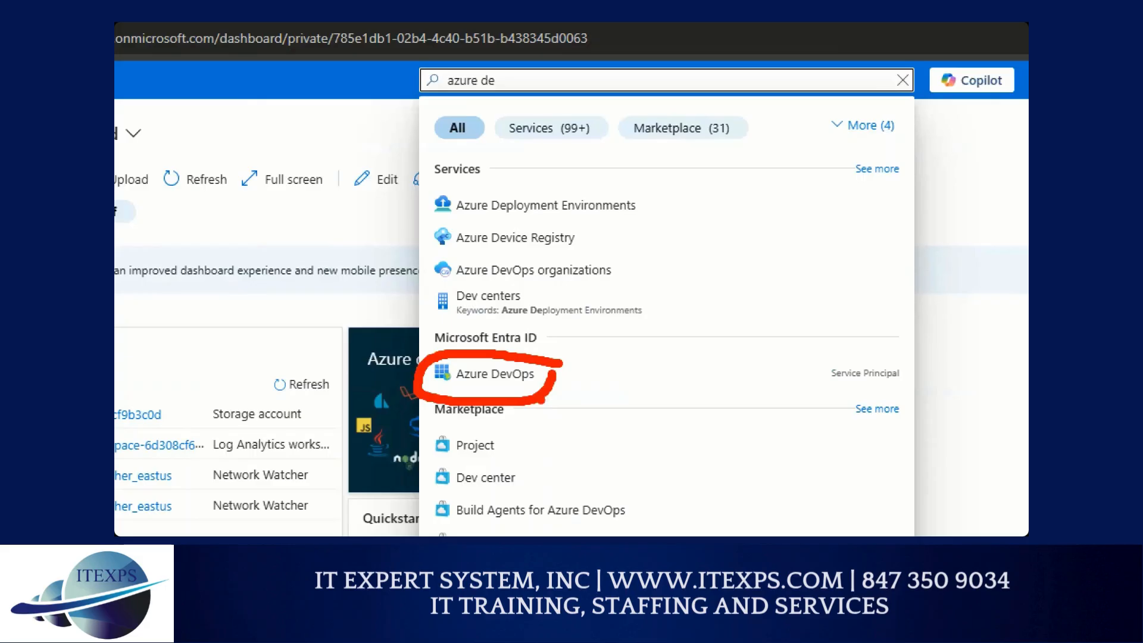
{"action": "left_click", "coordinate": [524, 375]}
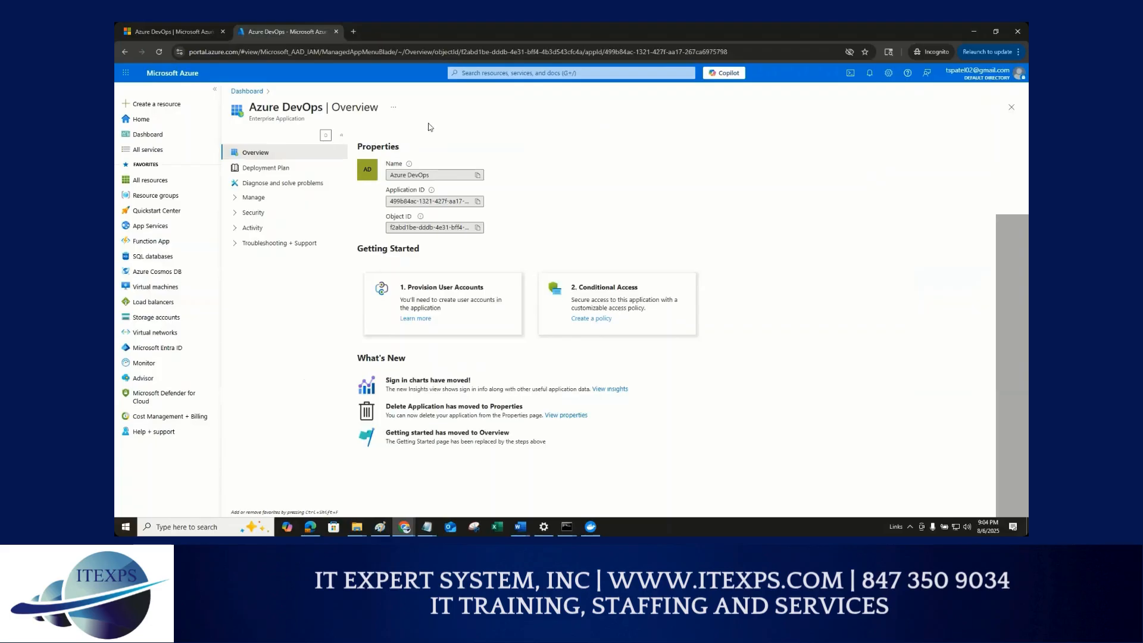
{"action": "left_click", "coordinate": [245, 199]}
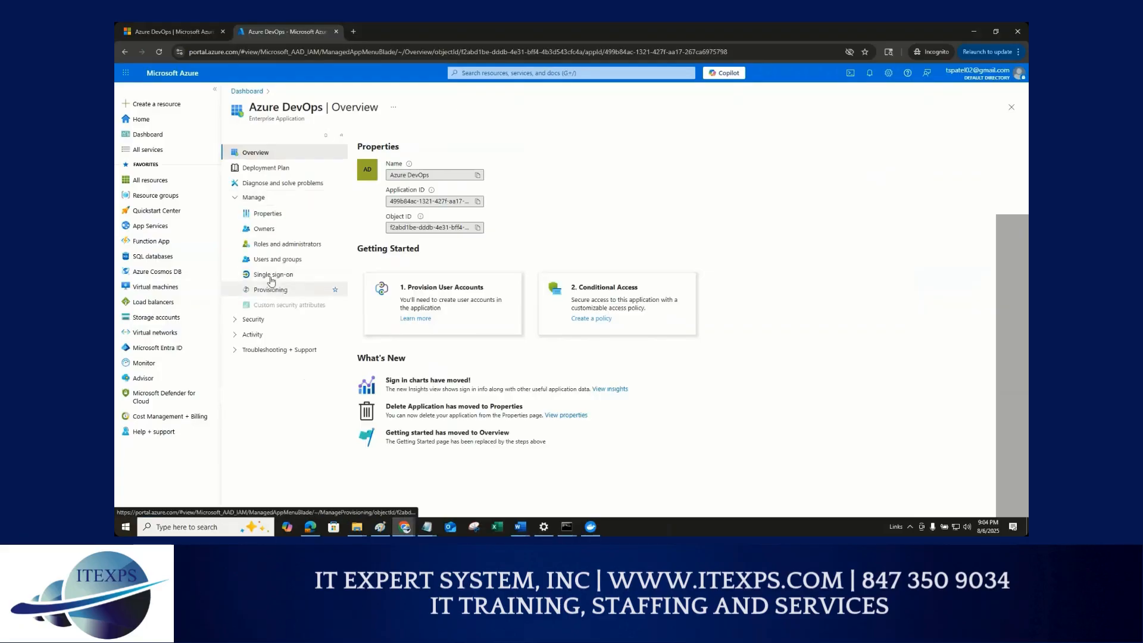
Step: Search the portal for "Azure devops", open Azure DevOps organizations, and go to My Azure DevOps Organizations
{"action": "left_click", "coordinate": [494, 73]}
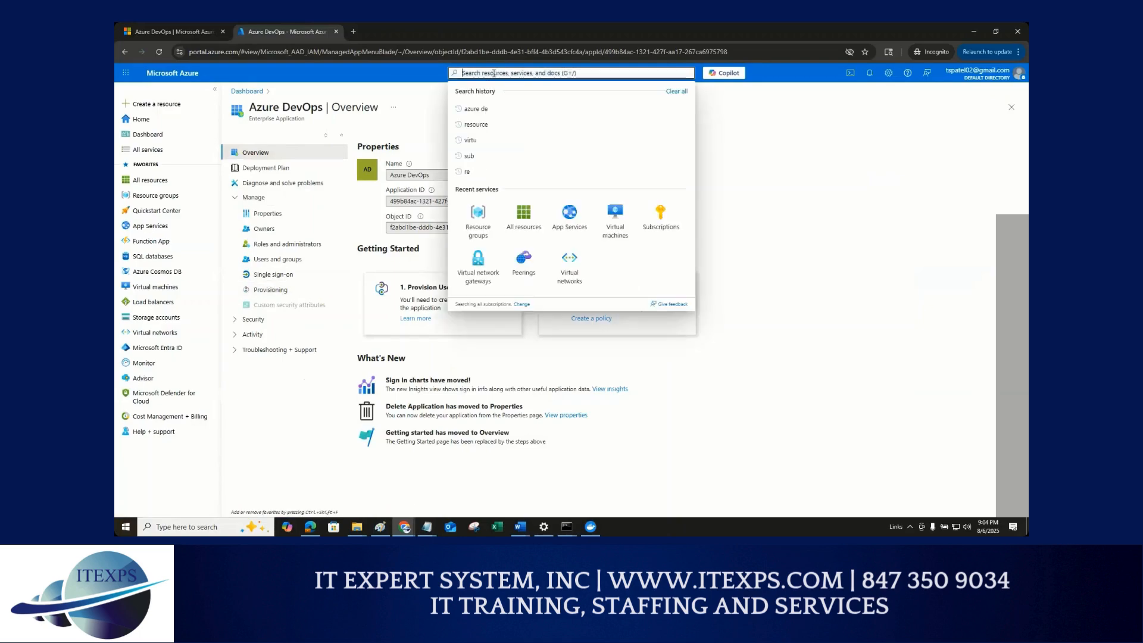
{"action": "type", "text": "a"}
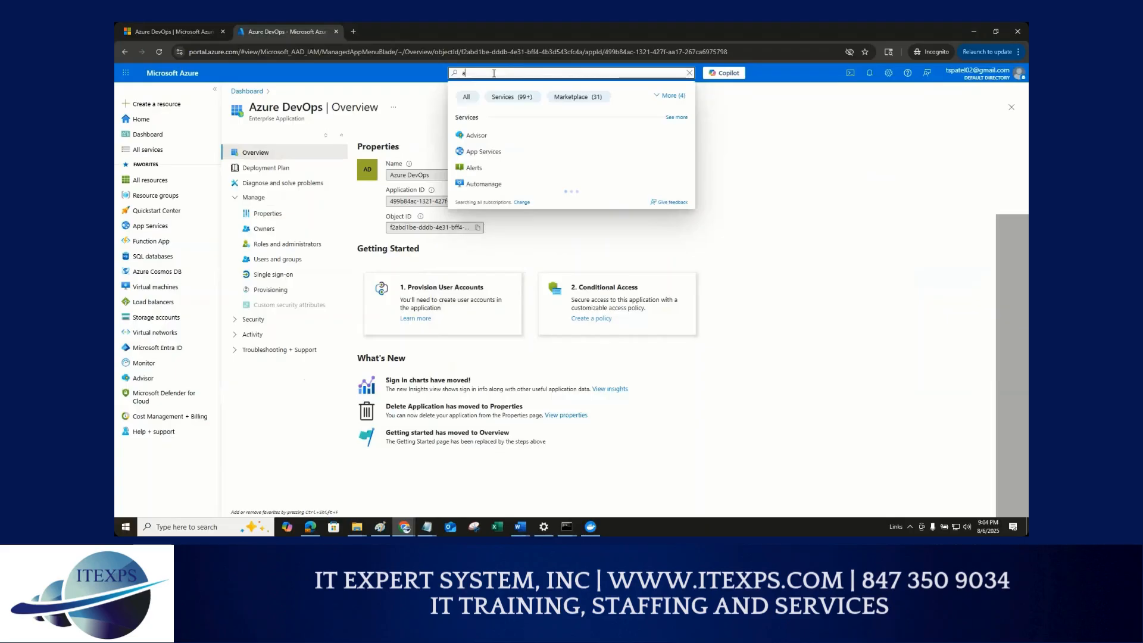
{"action": "key", "text": "BackSpace"}
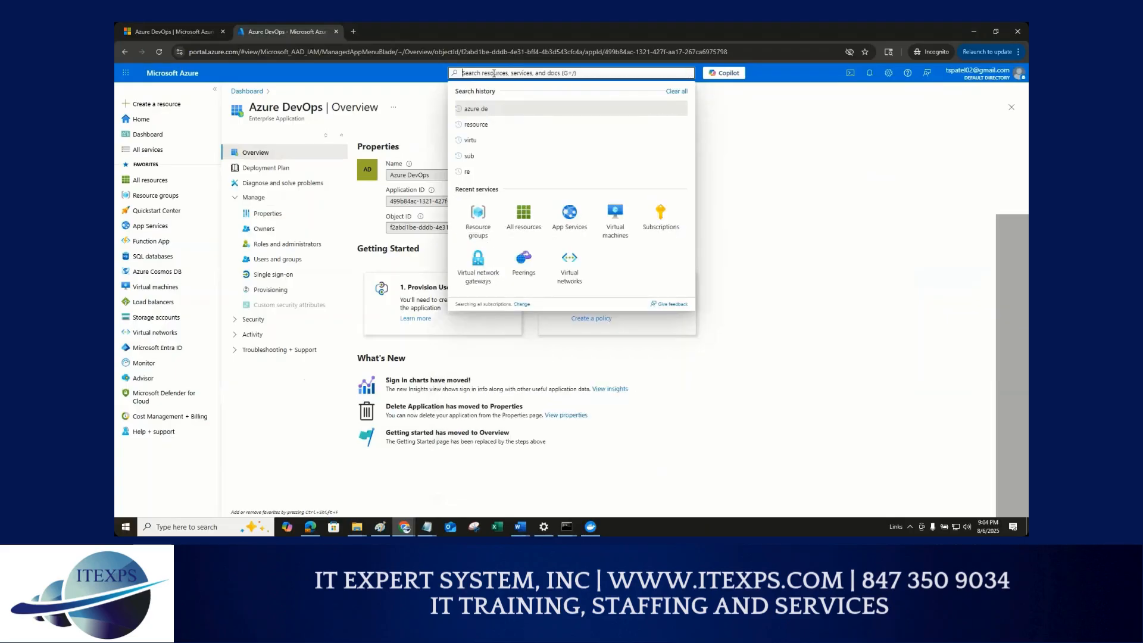
{"action": "type", "text": "Azure dev"}
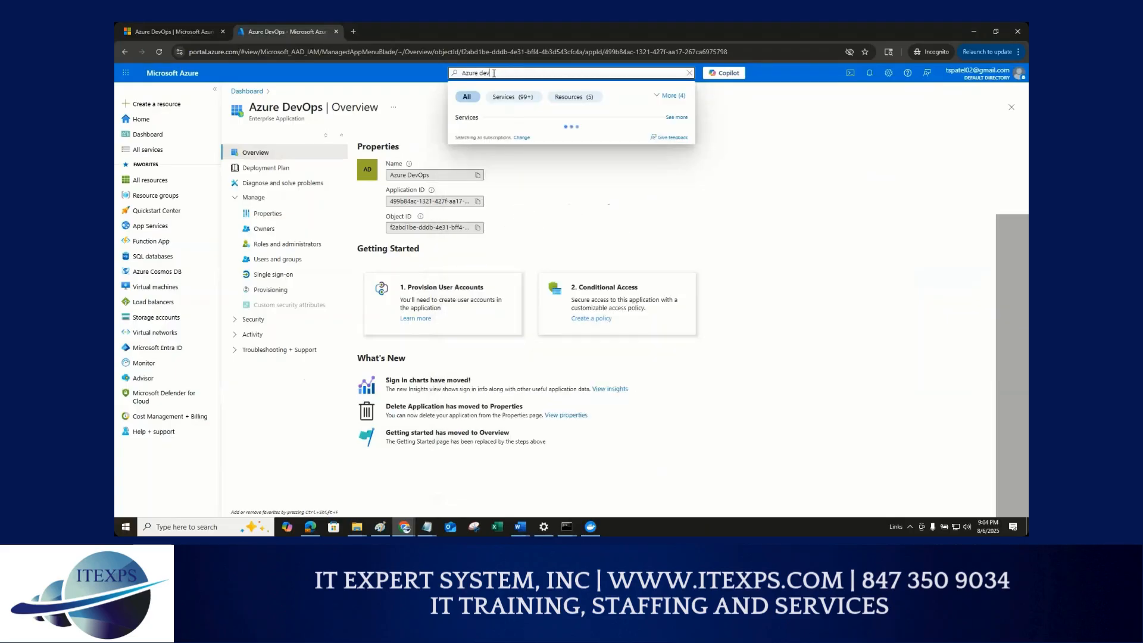
{"action": "type", "text": "ops"}
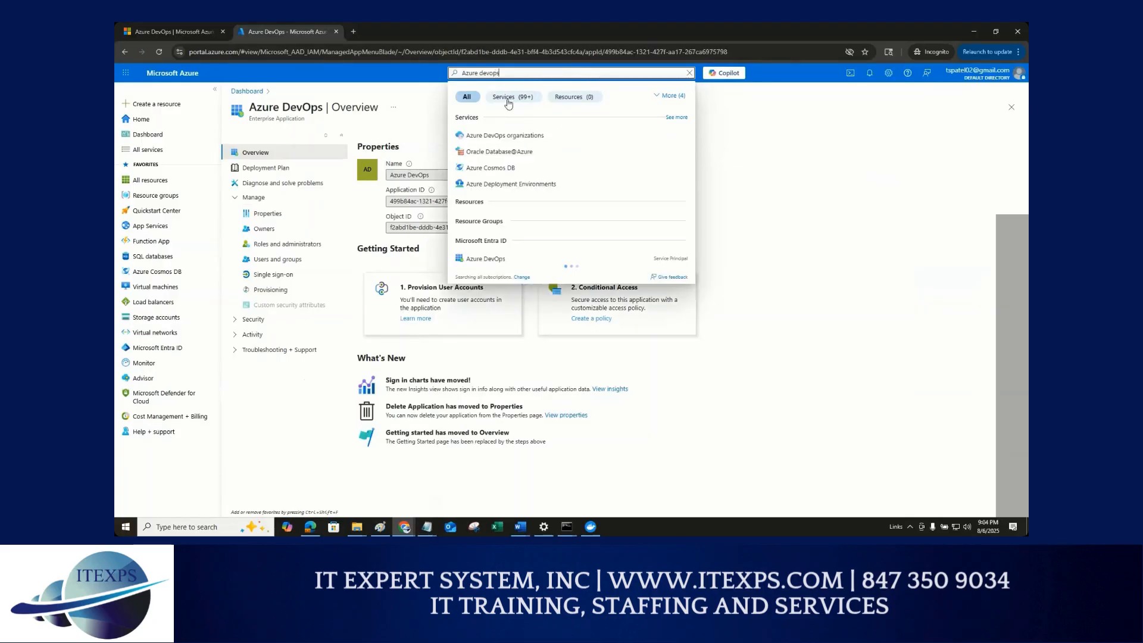
{"action": "left_click", "coordinate": [505, 136]}
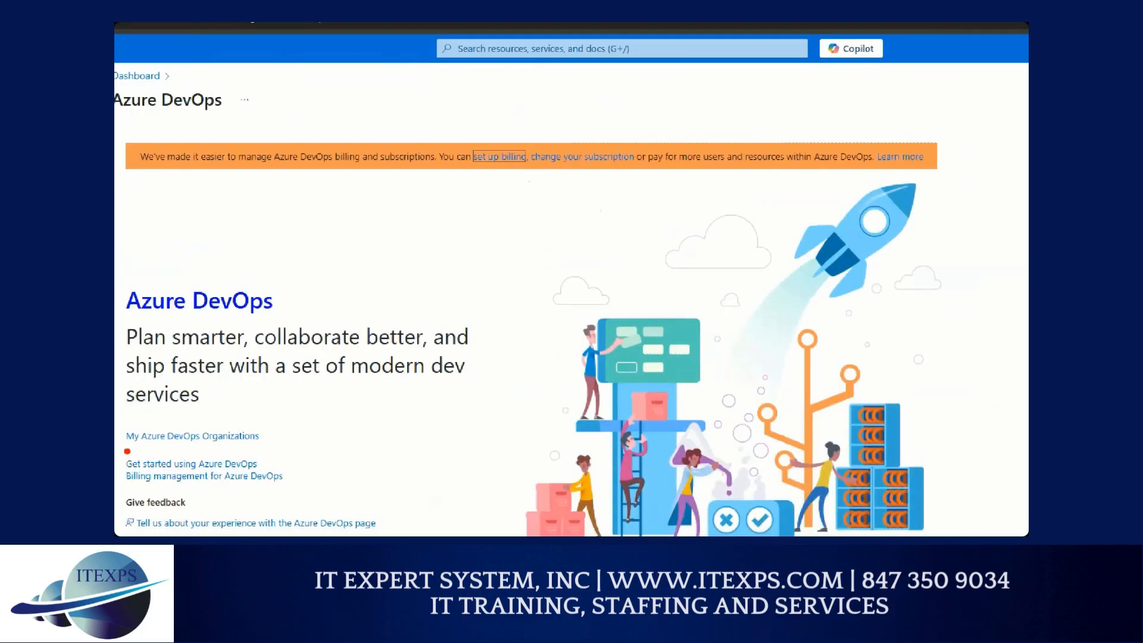
{"action": "mouse_move", "coordinate": [126, 451]}
{"action": "left_mouse_down"}
{"action": "mouse_move", "coordinate": [271, 448]}
{"action": "mouse_move", "coordinate": [153, 421]}
{"action": "mouse_move", "coordinate": [116, 439]}
{"action": "left_mouse_up"}
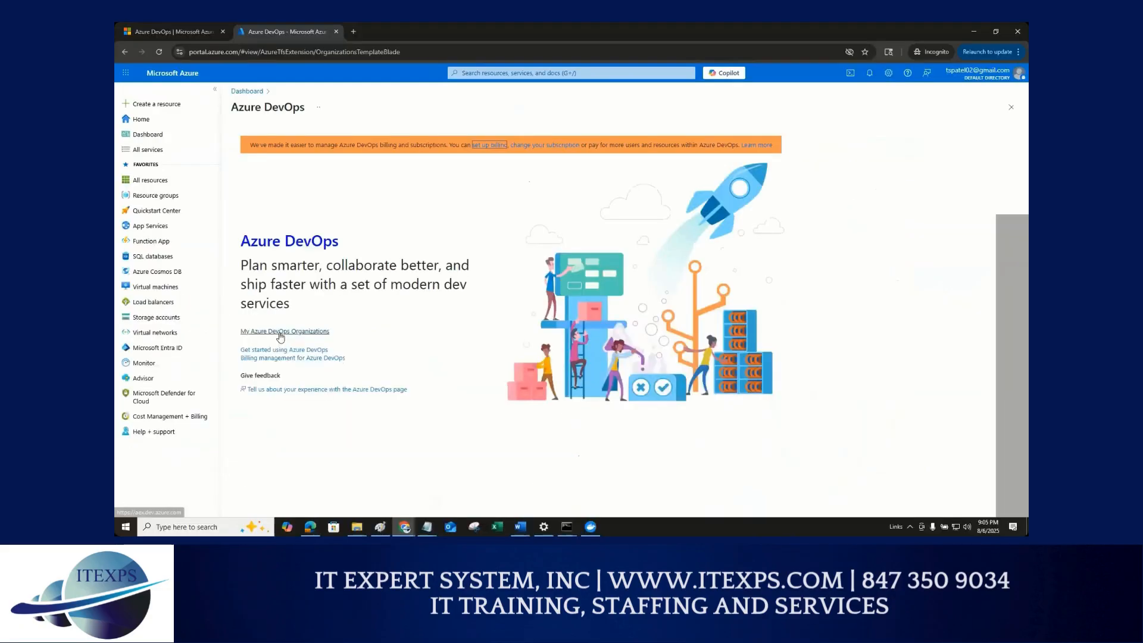
{"action": "left_click", "coordinate": [281, 333]}
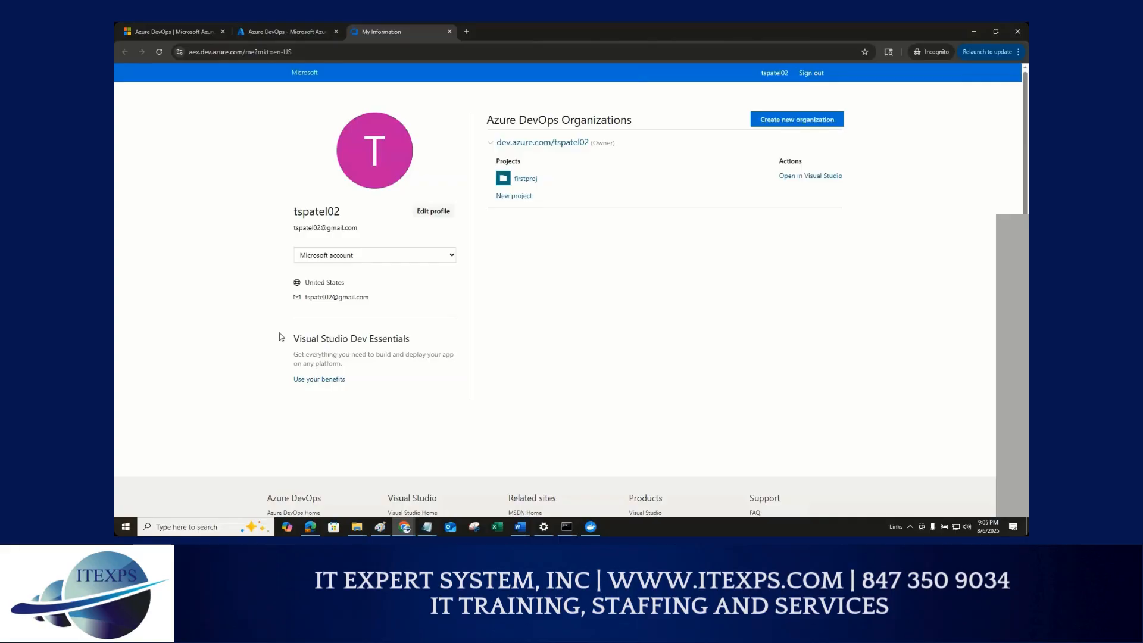
{"action": "left_click", "coordinate": [280, 32]}
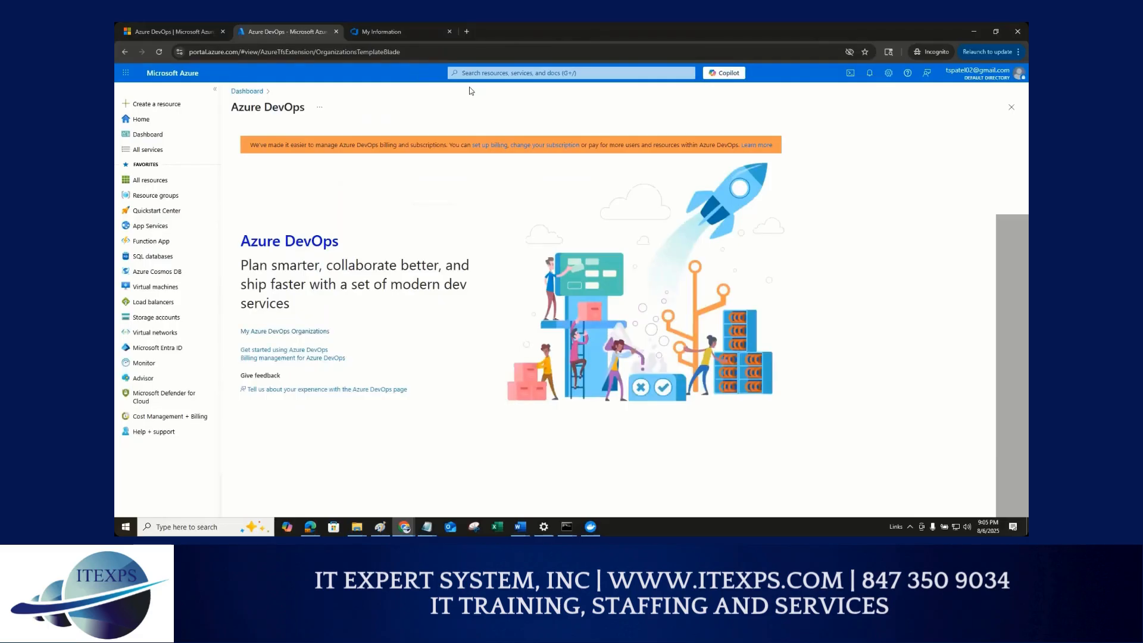
{"action": "left_click", "coordinate": [475, 71]}
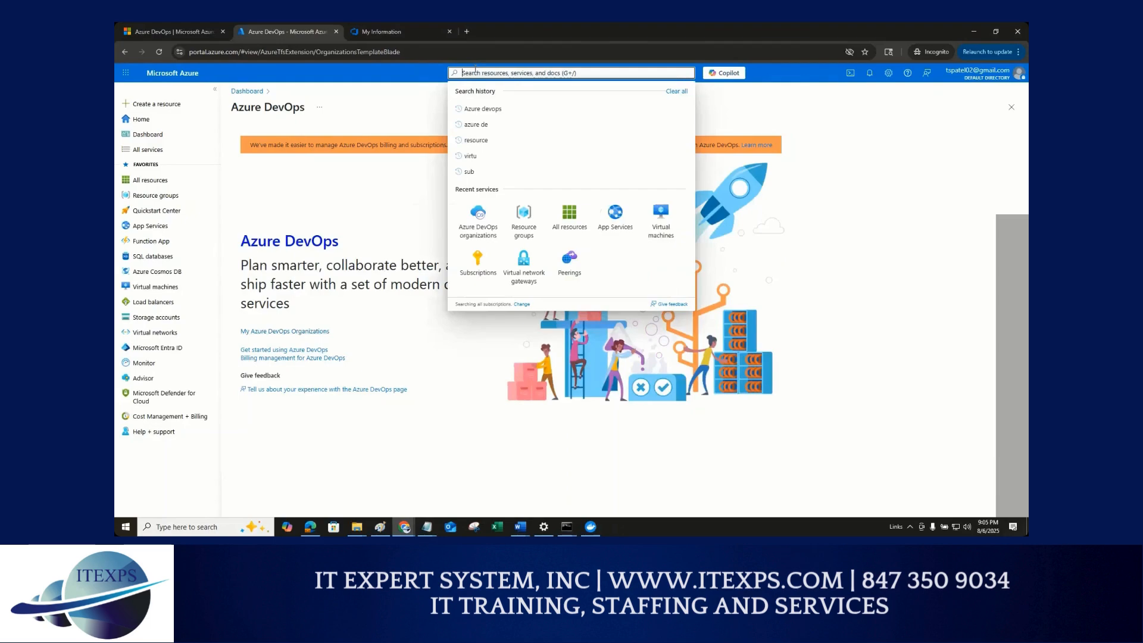
{"action": "left_click", "coordinate": [391, 32]}
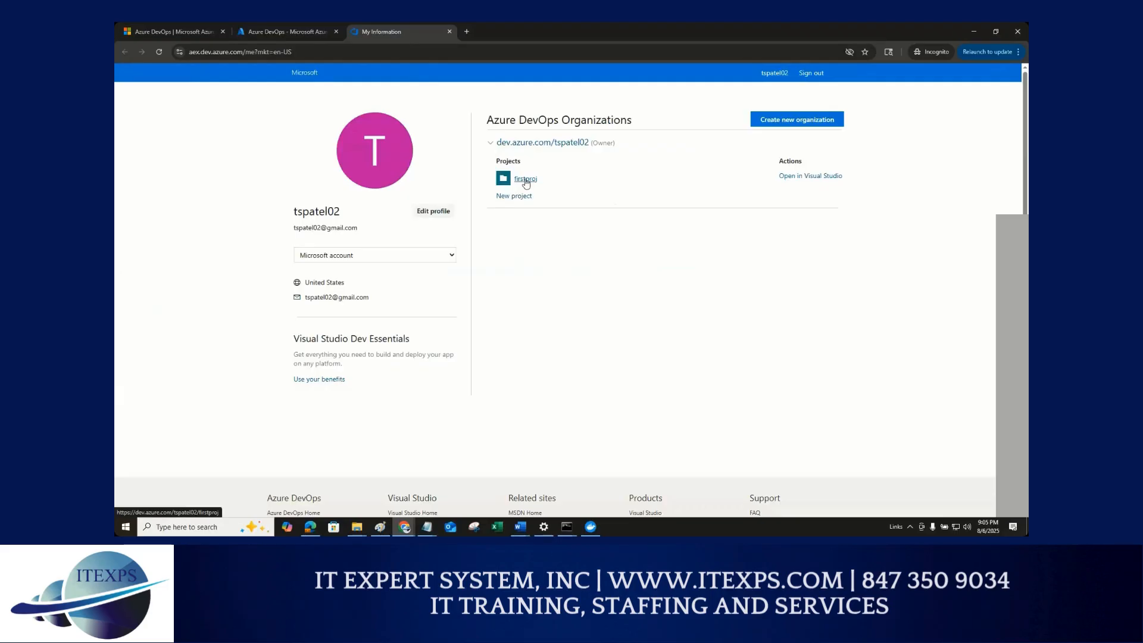
Step: Switch to the Word guide, review the instructions for creating and naming the first Azure DevOps project, and return to the browser
{"action": "left_click", "coordinate": [519, 525]}
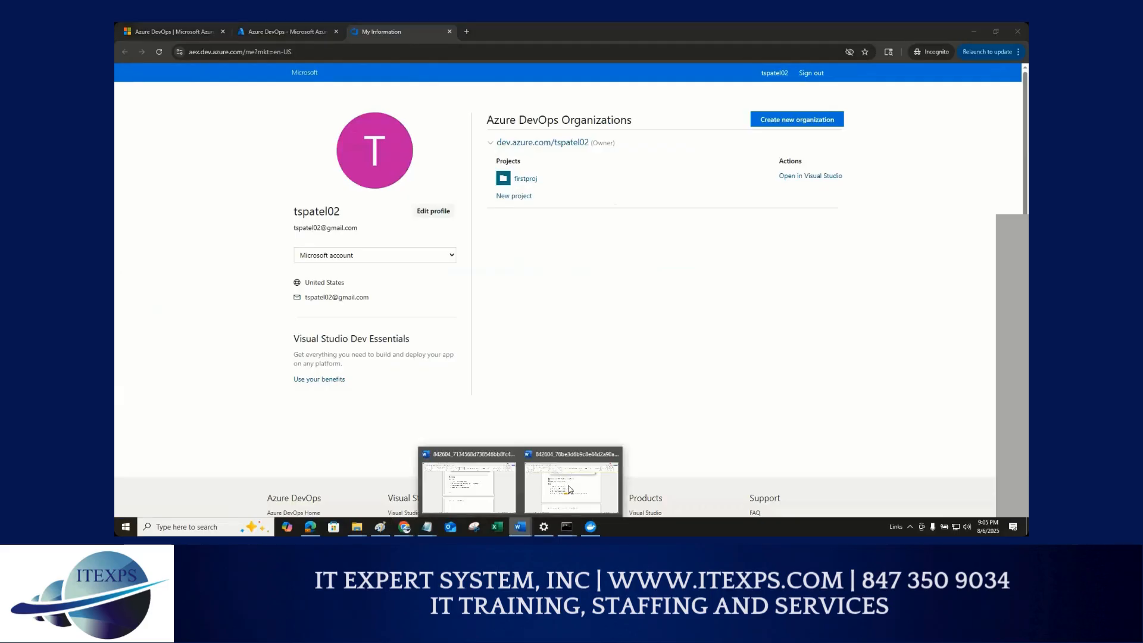
{"action": "left_click", "coordinate": [570, 490]}
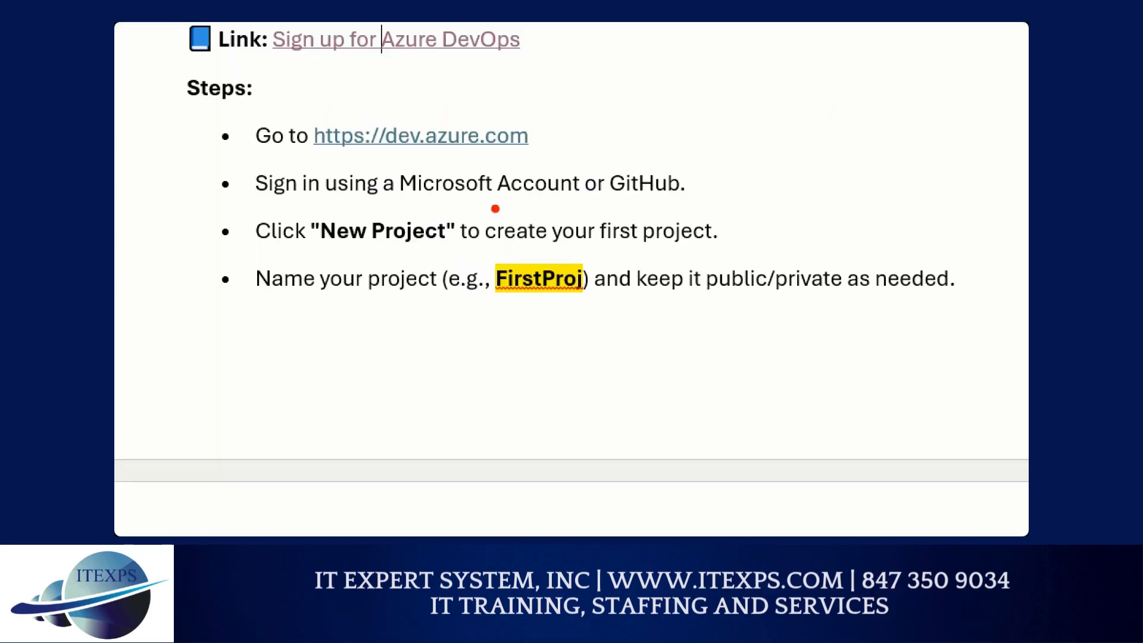
{"action": "left_click_drag", "start_coordinate": [317, 246], "coordinate": [480, 244]}
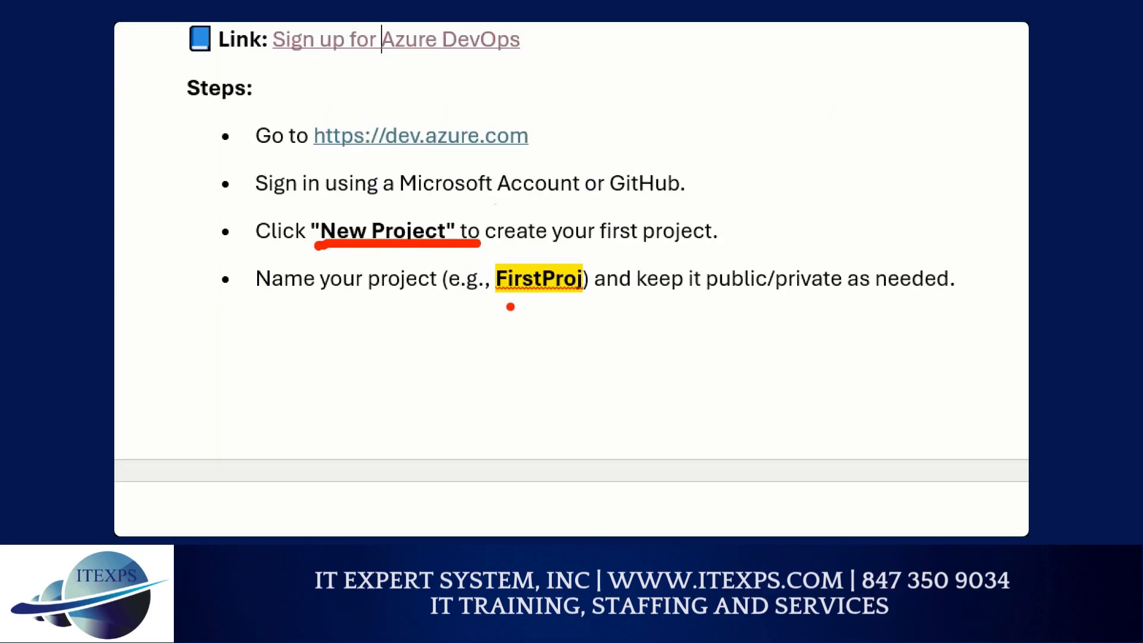
{"action": "key", "text": "Escape"}
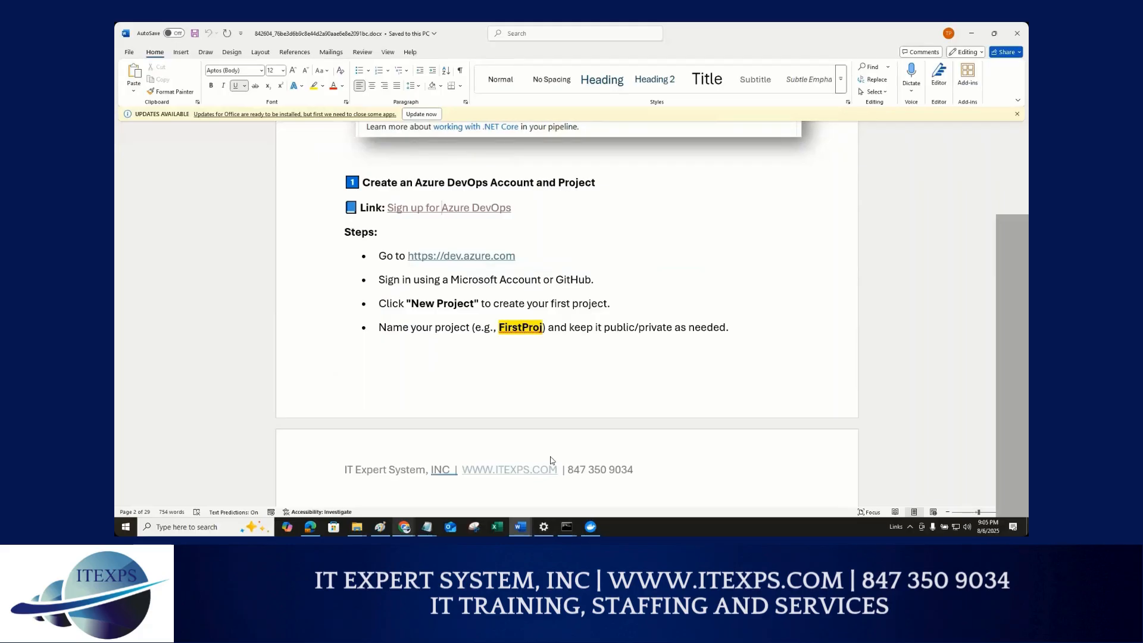
{"action": "key", "text": "alt+Tab"}
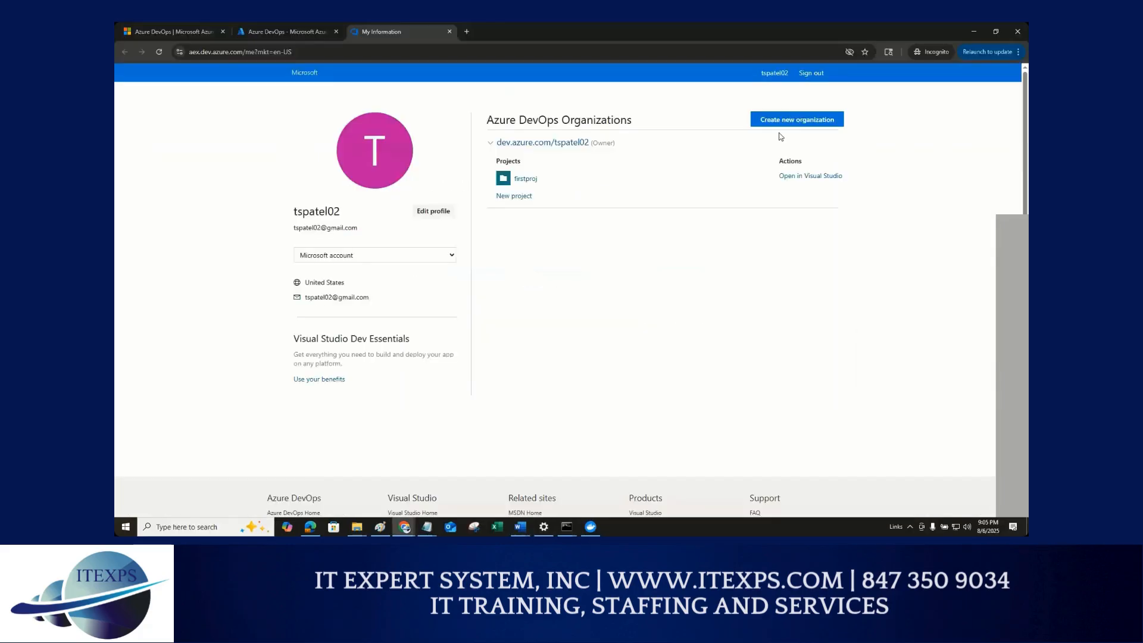
Step: Try to create a new Azure DevOps organization with the suggested name and United States hosting, entering the displayed CAPTCHA characters
{"action": "left_click", "coordinate": [781, 121]}
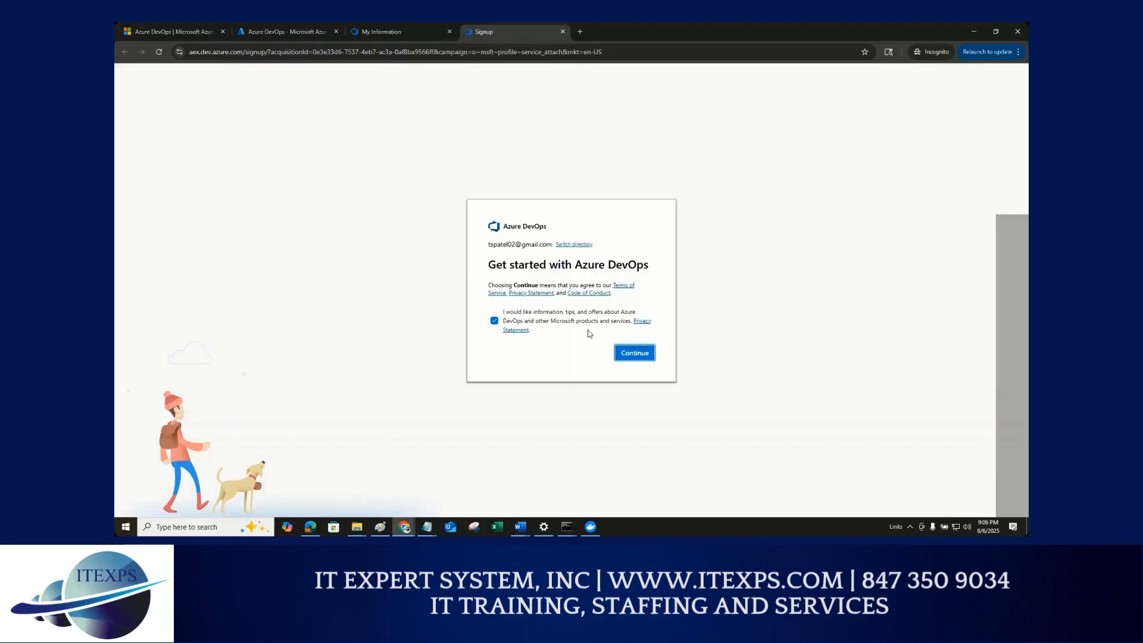
{"action": "left_click", "coordinate": [628, 354]}
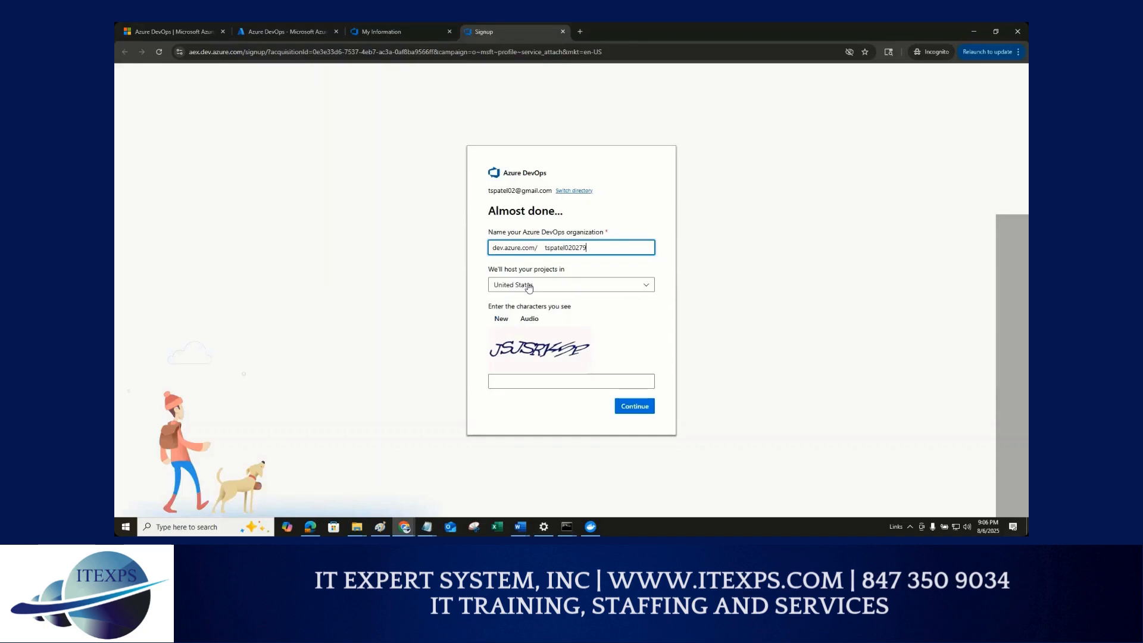
{"action": "left_click", "coordinate": [515, 380]}
{"action": "left_click", "coordinate": [515, 380]}
{"action": "type", "text": "JSJSRJ"}
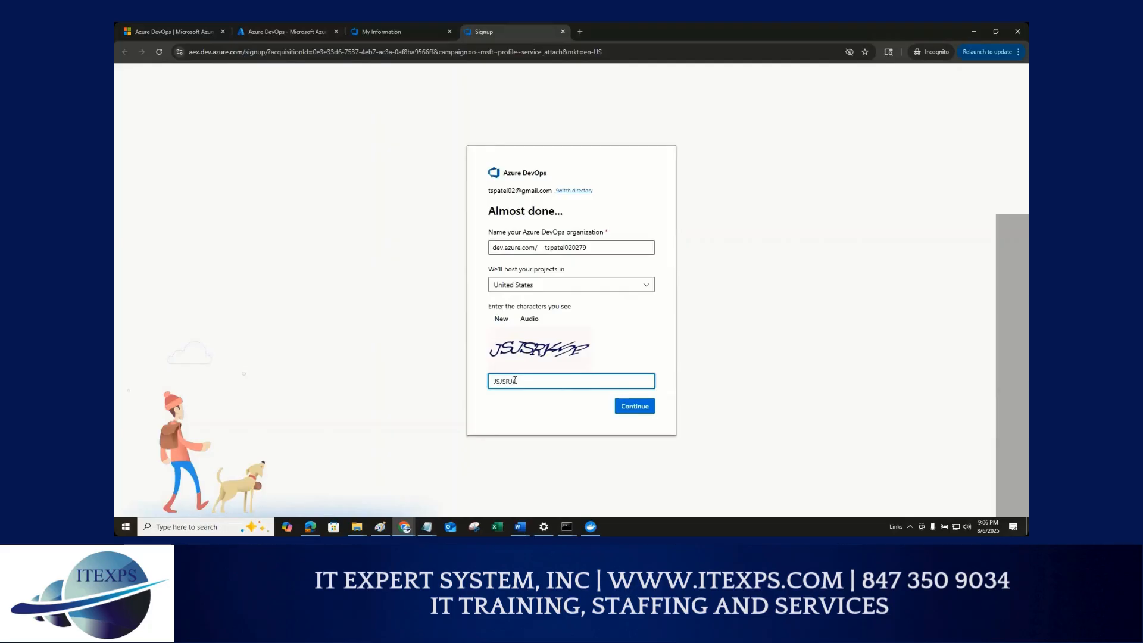
{"action": "type", "text": "45P"}
{"action": "left_click", "coordinate": [624, 410]}
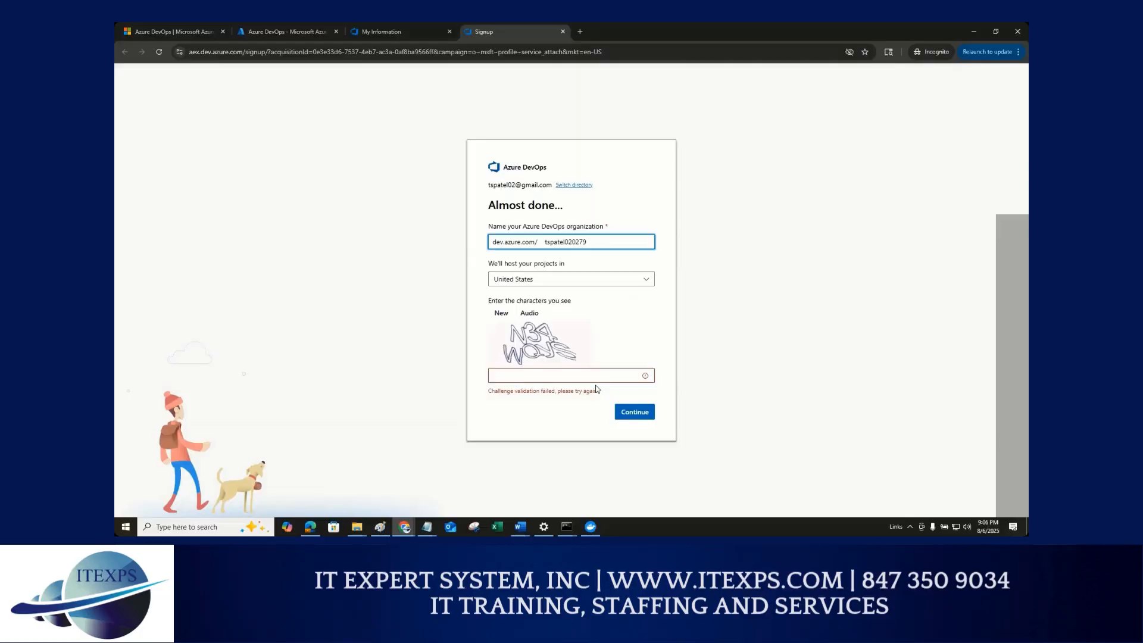
Step: Enter the replacement CAPTCHA characters and resubmit the new organization form
{"action": "left_click", "coordinate": [569, 379]}
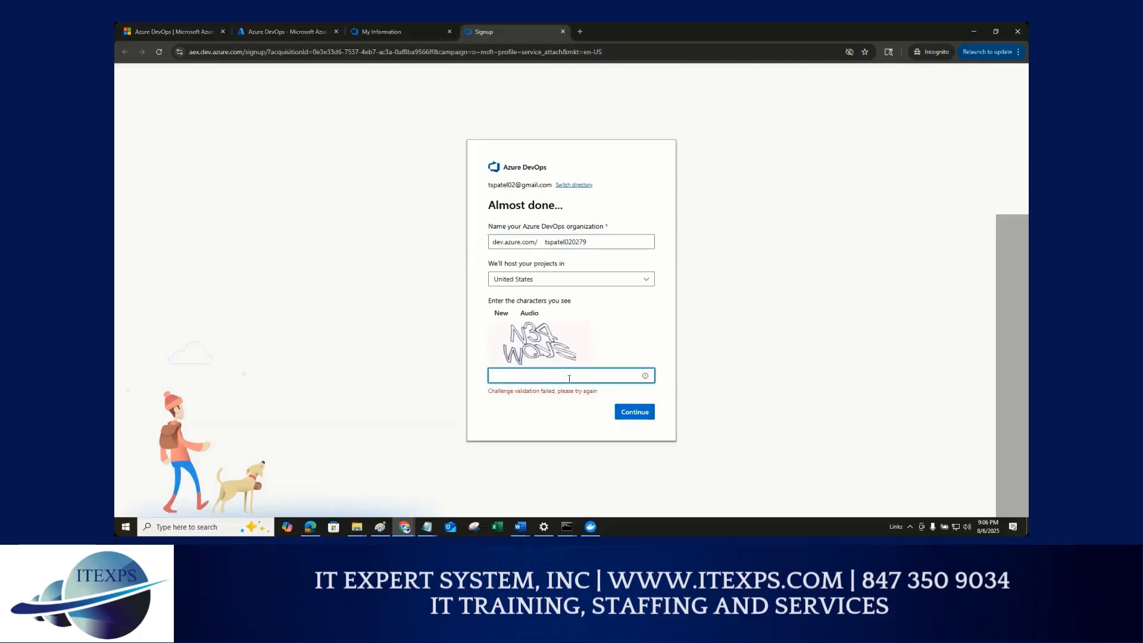
{"action": "type", "text": "N34WQYS"}
{"action": "key", "text": "Return"}
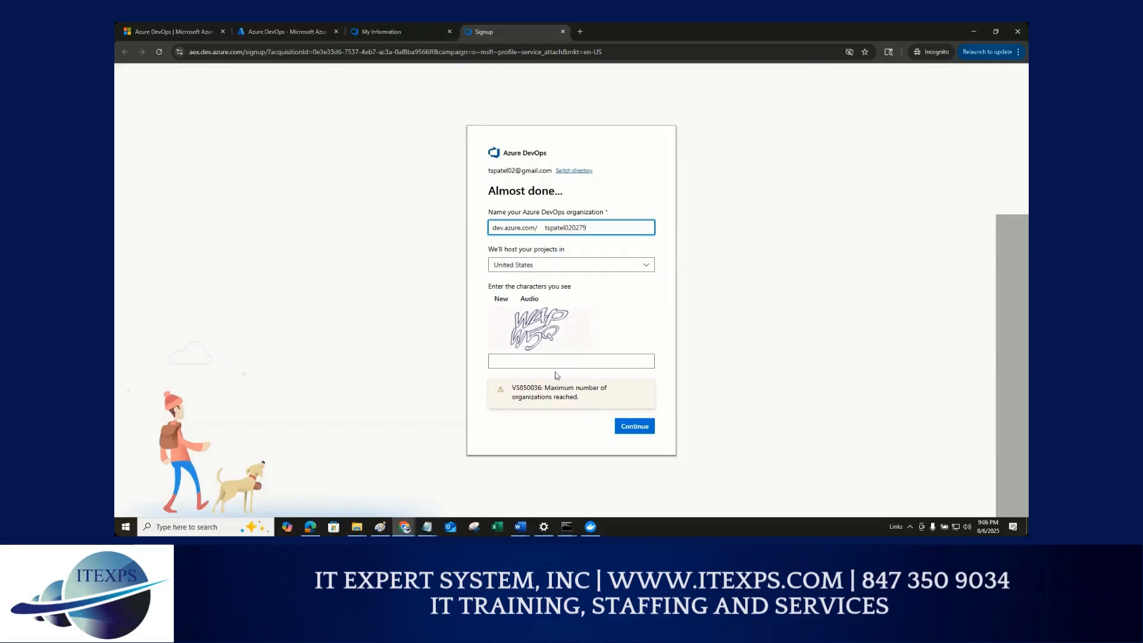
Step: Try once more to create the organization by entering the third set of CAPTCHA characters and submitting the form
{"action": "left_click", "coordinate": [543, 365]}
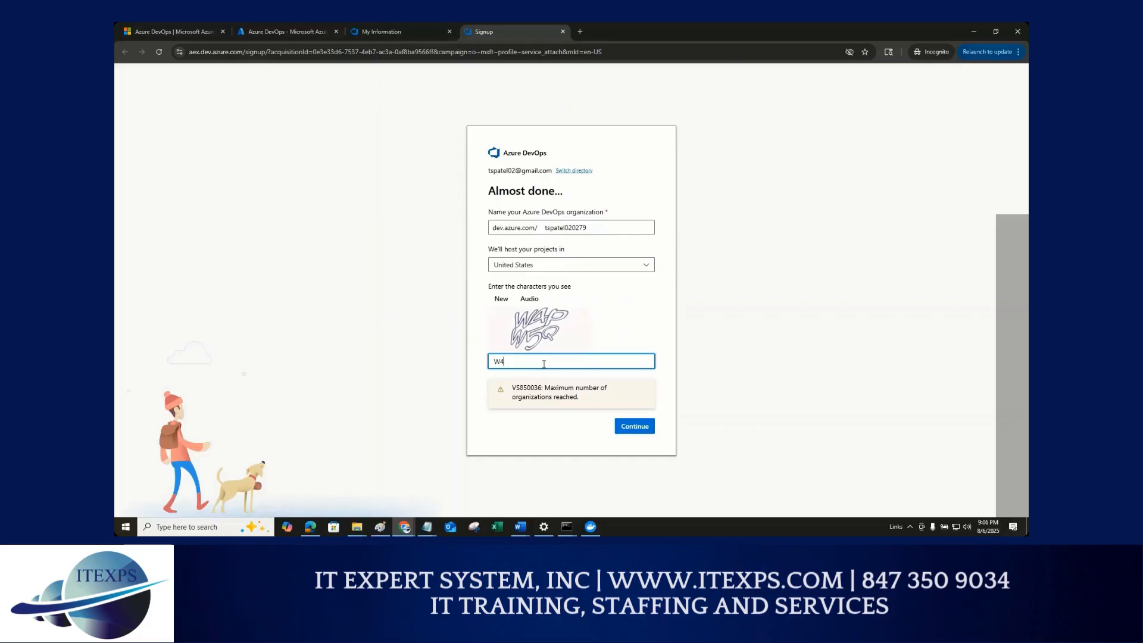
{"action": "type", "text": "PW5Q"}
{"action": "left_click", "coordinate": [628, 427]}
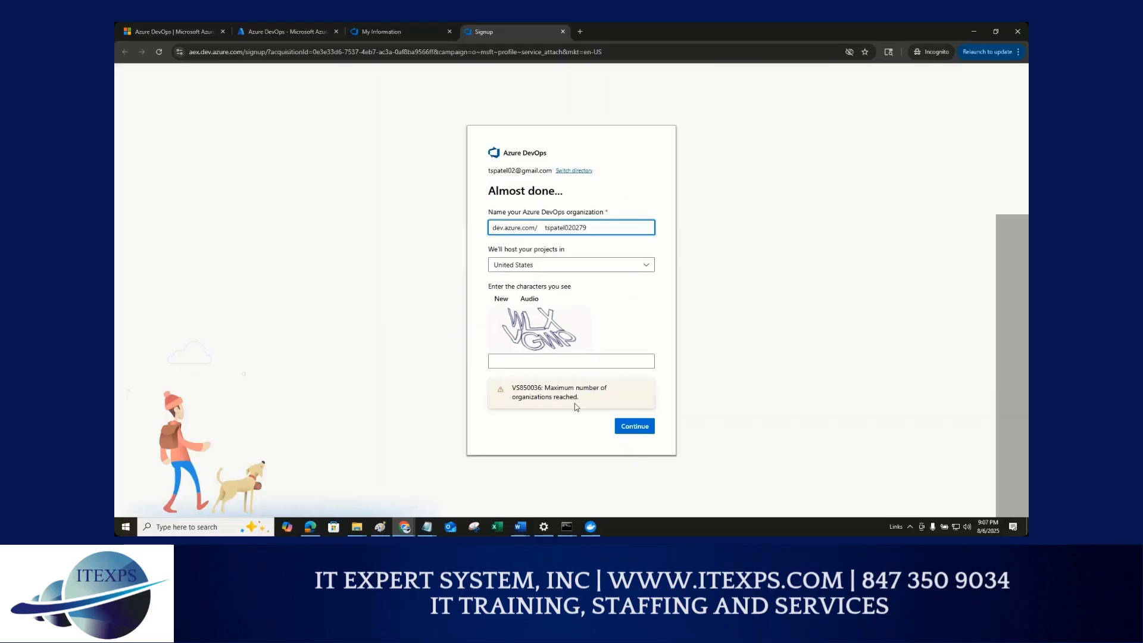
Step: Examine the sign-up form's error message, and return to the My Information page to check the existing Azure DevOps organization
{"action": "left_click_drag", "start_coordinate": [511, 391], "coordinate": [536, 384]}
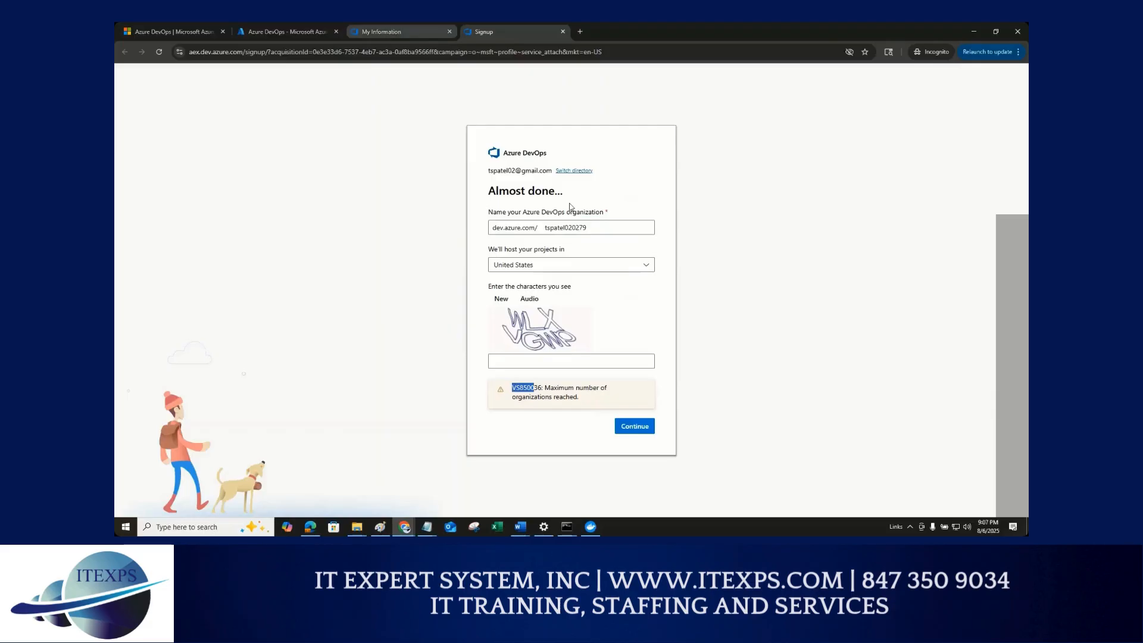
{"action": "left_click", "coordinate": [400, 32]}
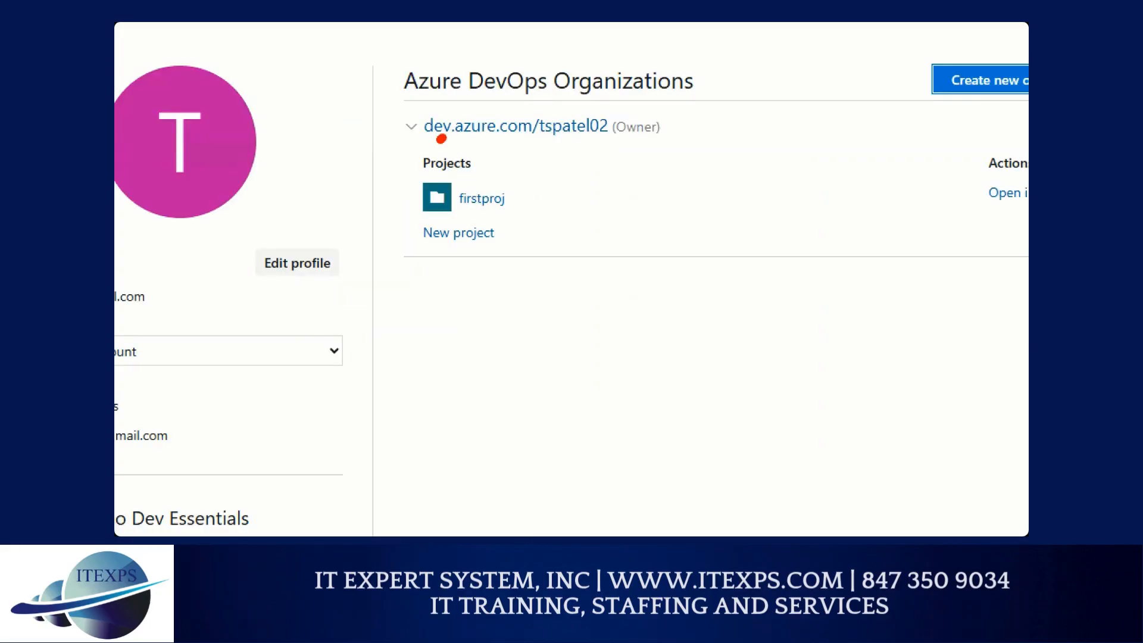
{"action": "left_click_drag", "start_coordinate": [442, 138], "coordinate": [617, 137]}
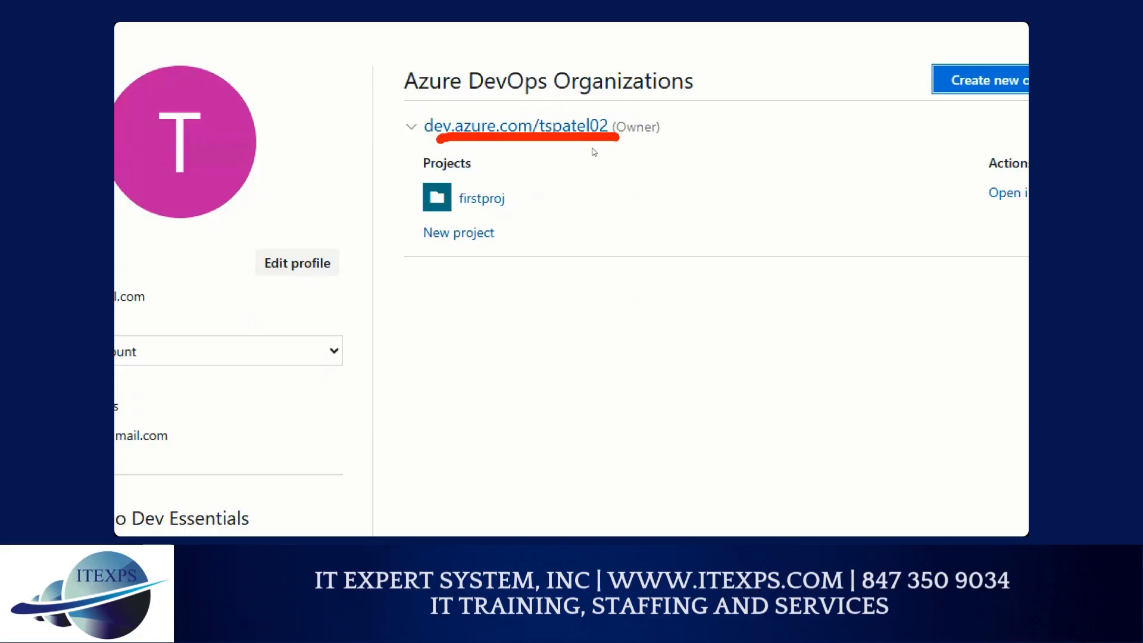
Step: Open the existing Azure DevOps organization from the My Information page
{"action": "left_click", "coordinate": [561, 145]}
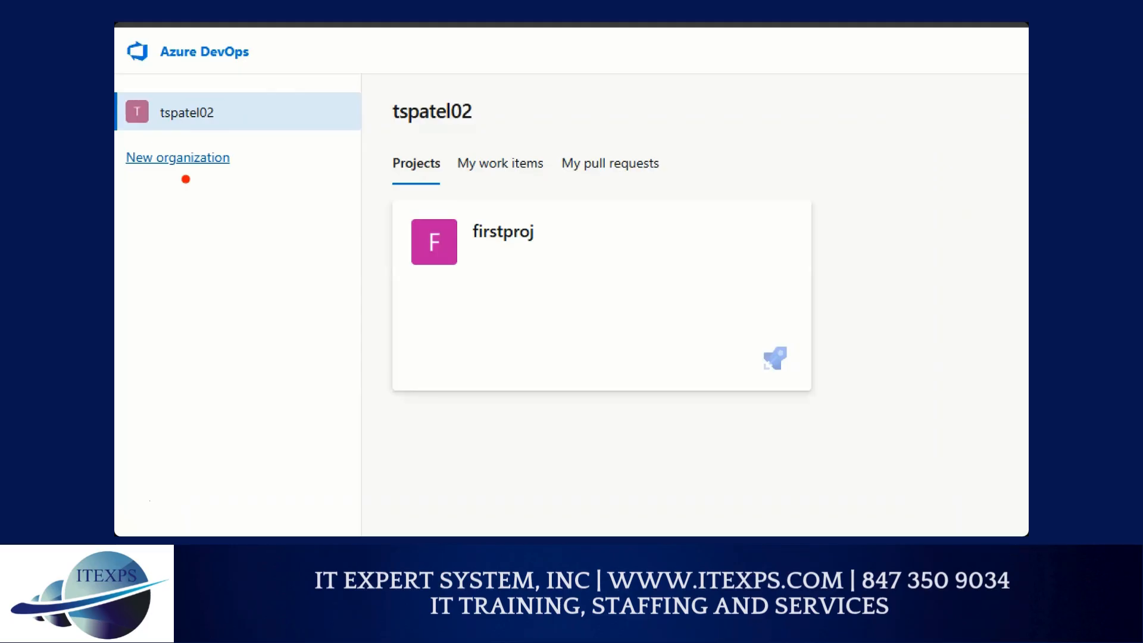
{"action": "left_click_drag", "start_coordinate": [162, 129], "coordinate": [251, 126]}
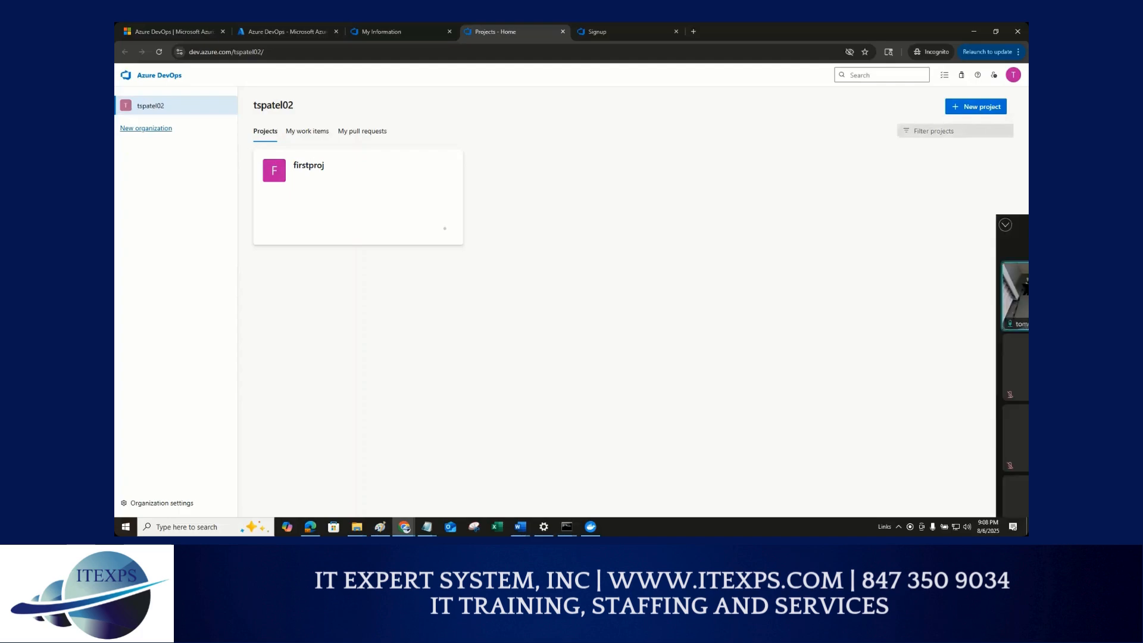
{"action": "mouse_move", "coordinate": [951, 117]}
{"action": "left_mouse_down"}
{"action": "mouse_move", "coordinate": [971, 96]}
{"action": "mouse_move", "coordinate": [969, 118]}
{"action": "left_mouse_up"}
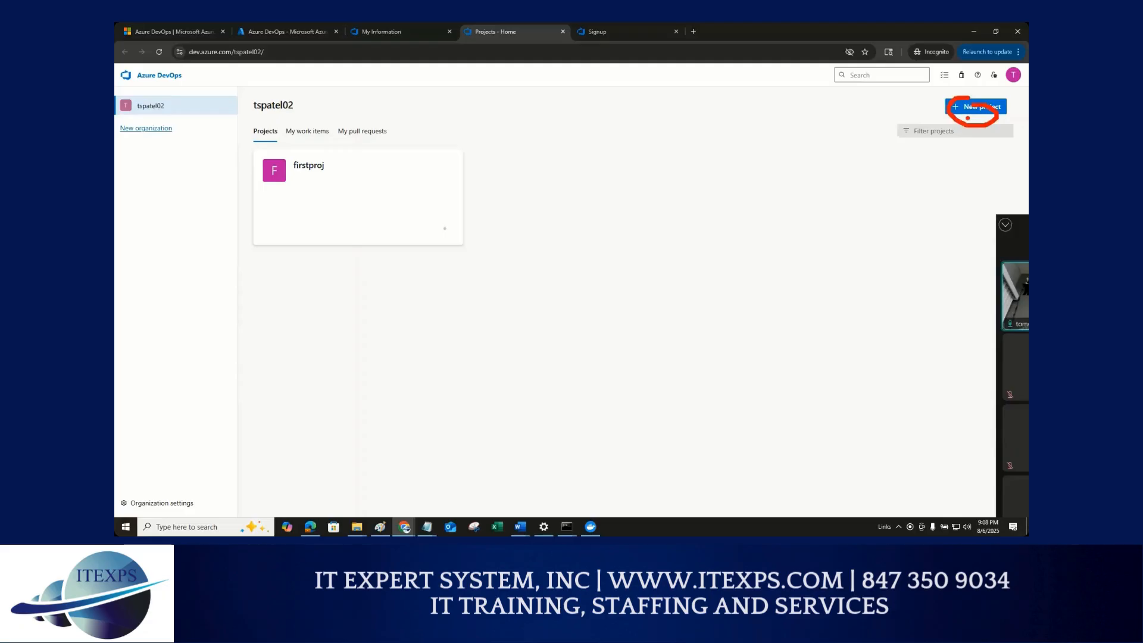
Step: Create a private project named firstproj1 in the organization
{"action": "left_click", "coordinate": [970, 107]}
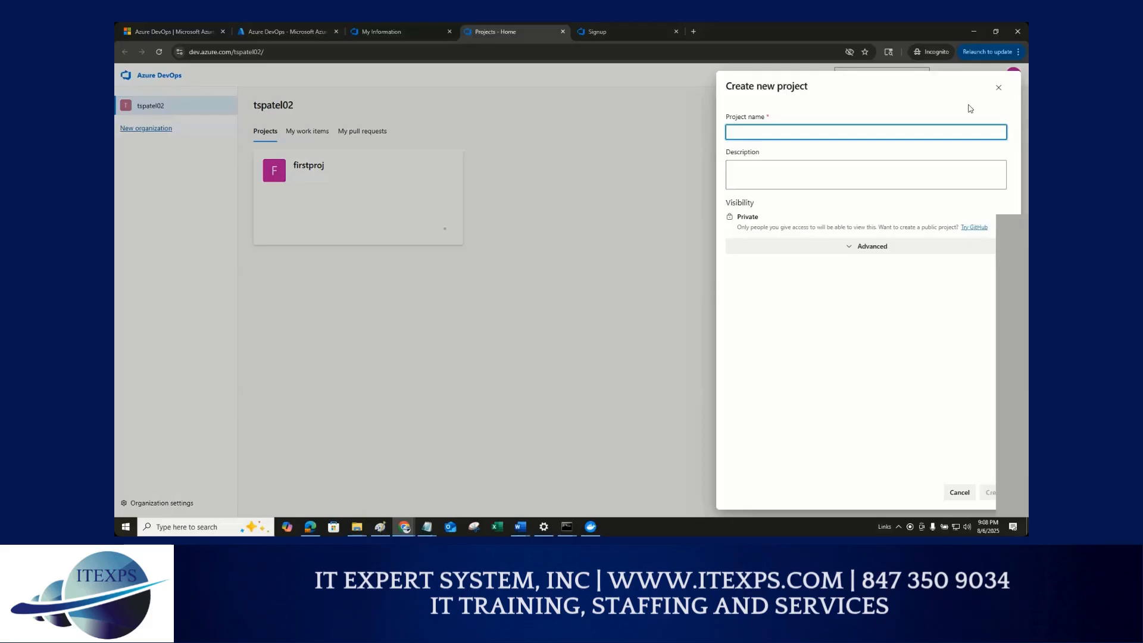
{"action": "type", "text": "firstproj"}
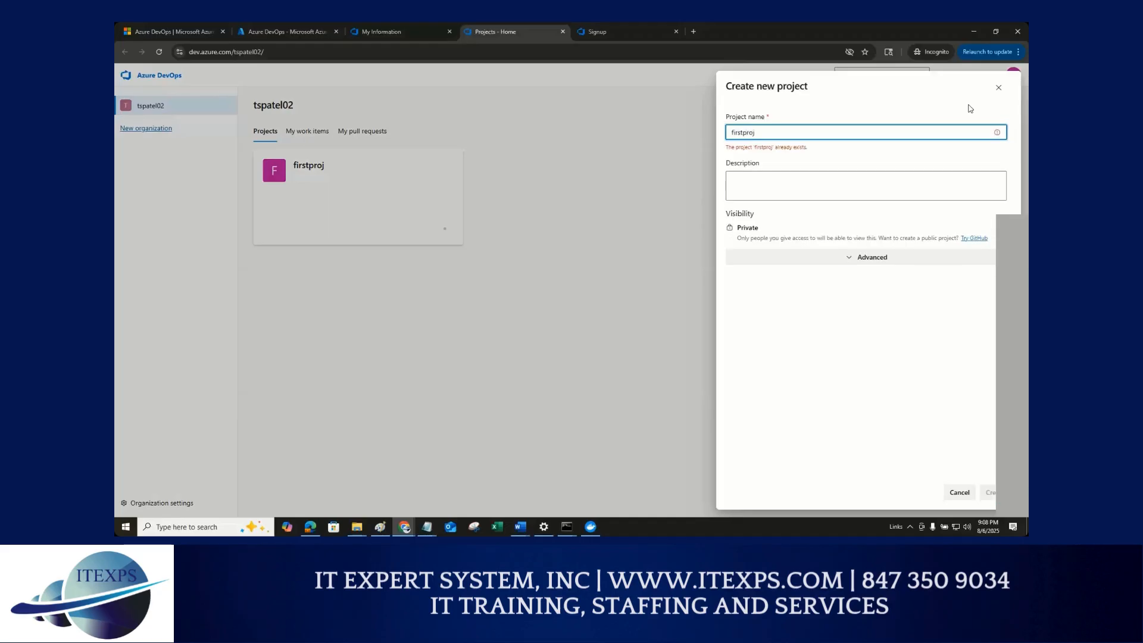
{"action": "type", "text": "1"}
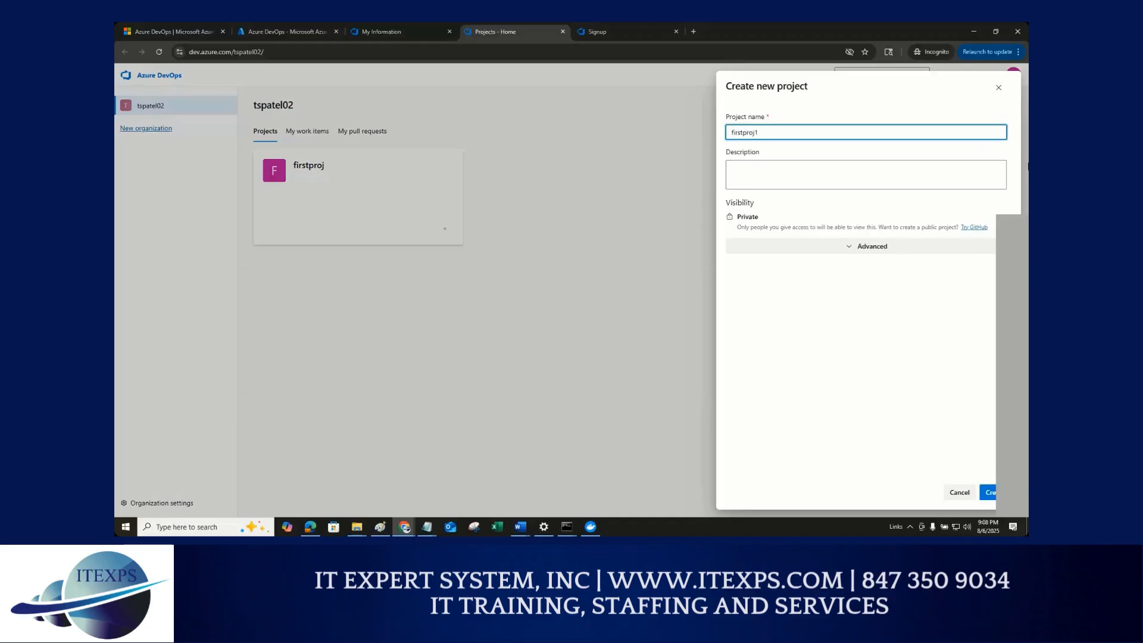
{"action": "left_click", "coordinate": [1024, 238]}
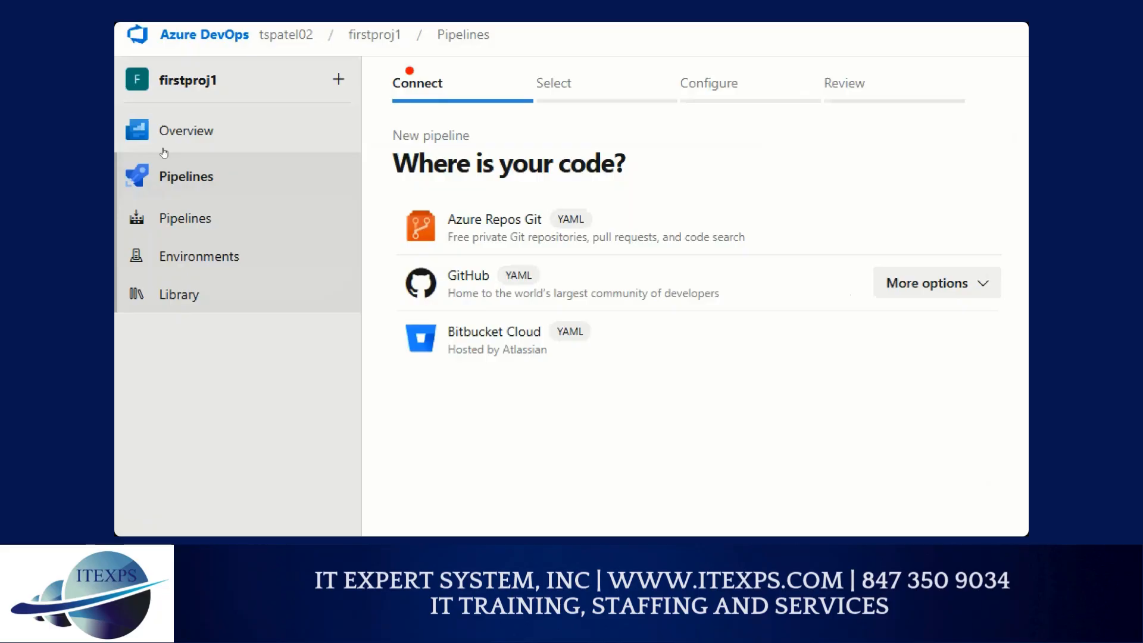
Step: Look over the firstproj1 project's Overview summary and go back to its Pipelines page
{"action": "left_click", "coordinate": [209, 182]}
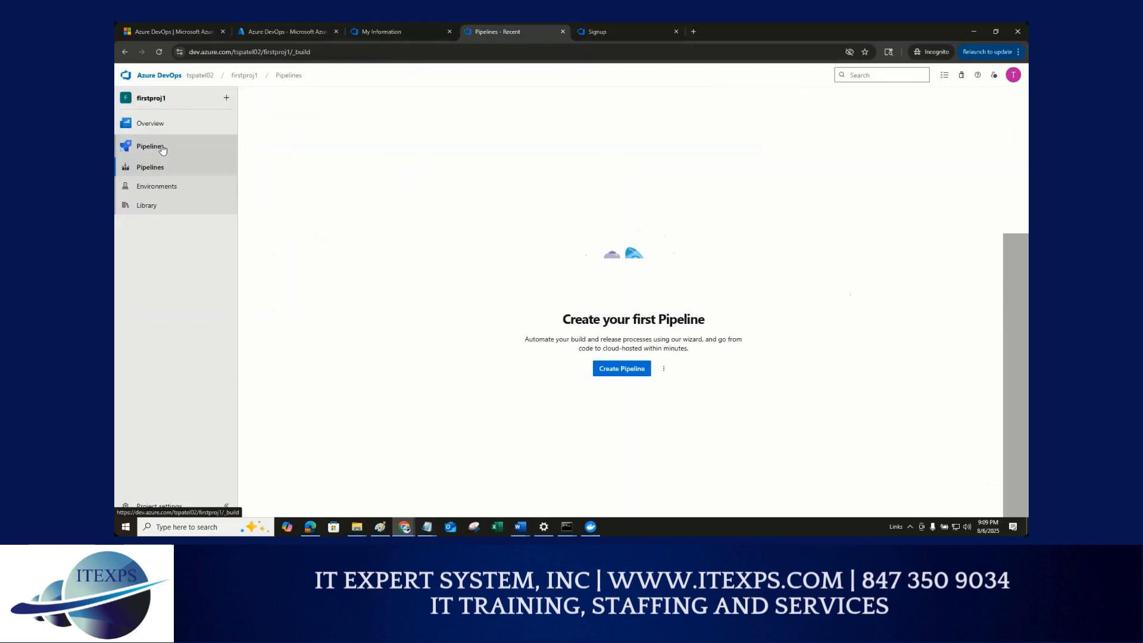
{"action": "left_click", "coordinate": [156, 126]}
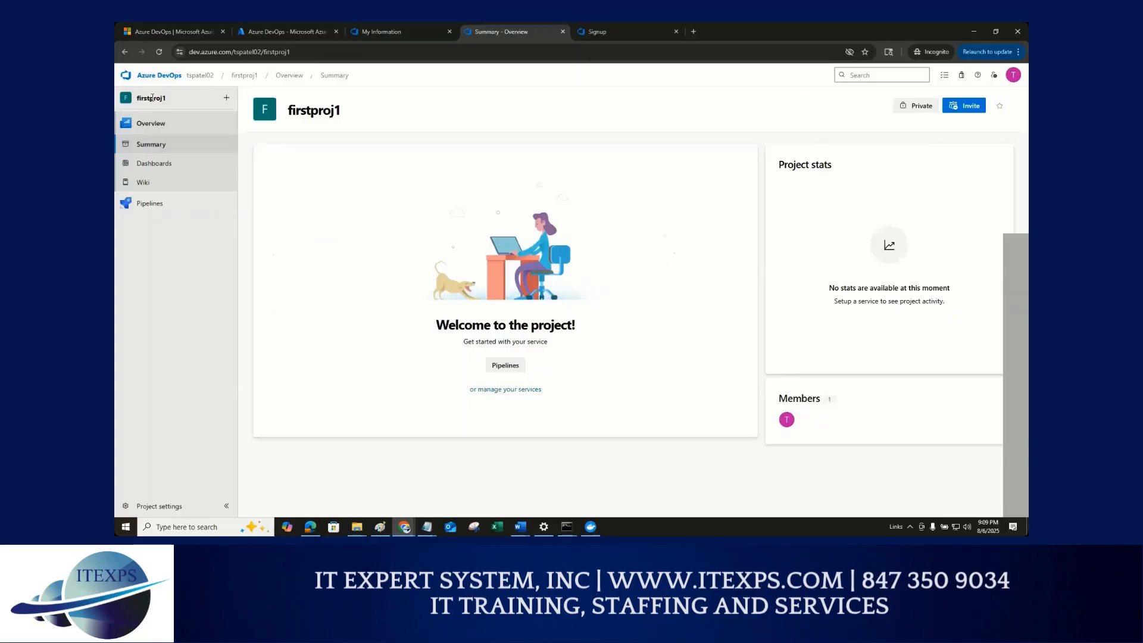
{"action": "left_click", "coordinate": [149, 203]}
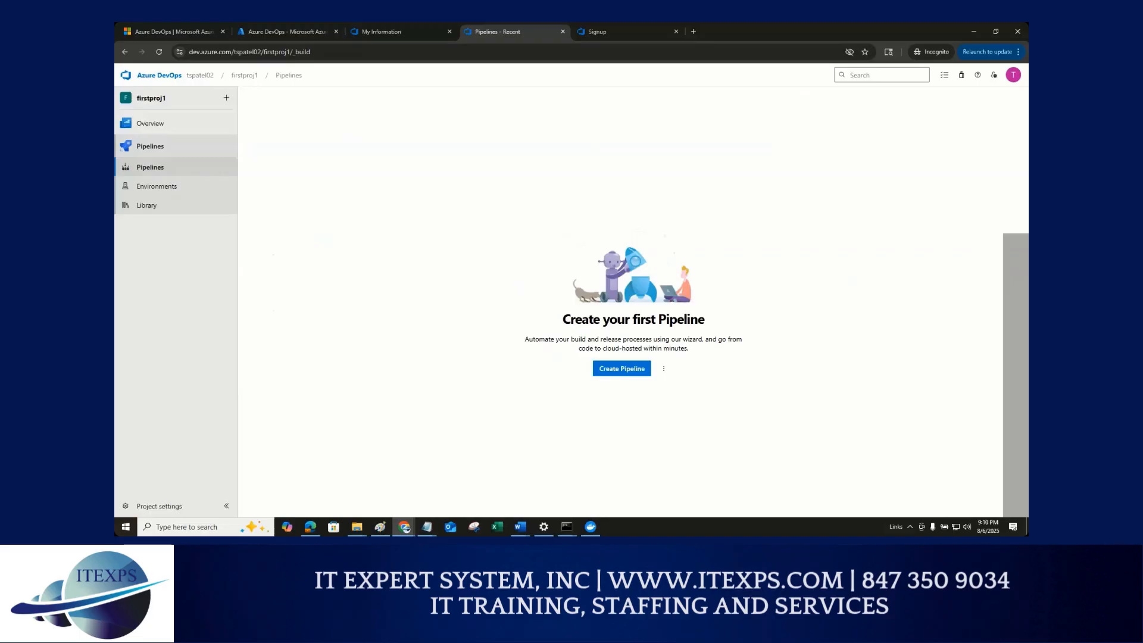
Step: Check the Create a New Azure DevOps Pipeline section of the Word guide, and start a new pipeline in firstproj1
{"action": "left_click", "coordinate": [519, 527]}
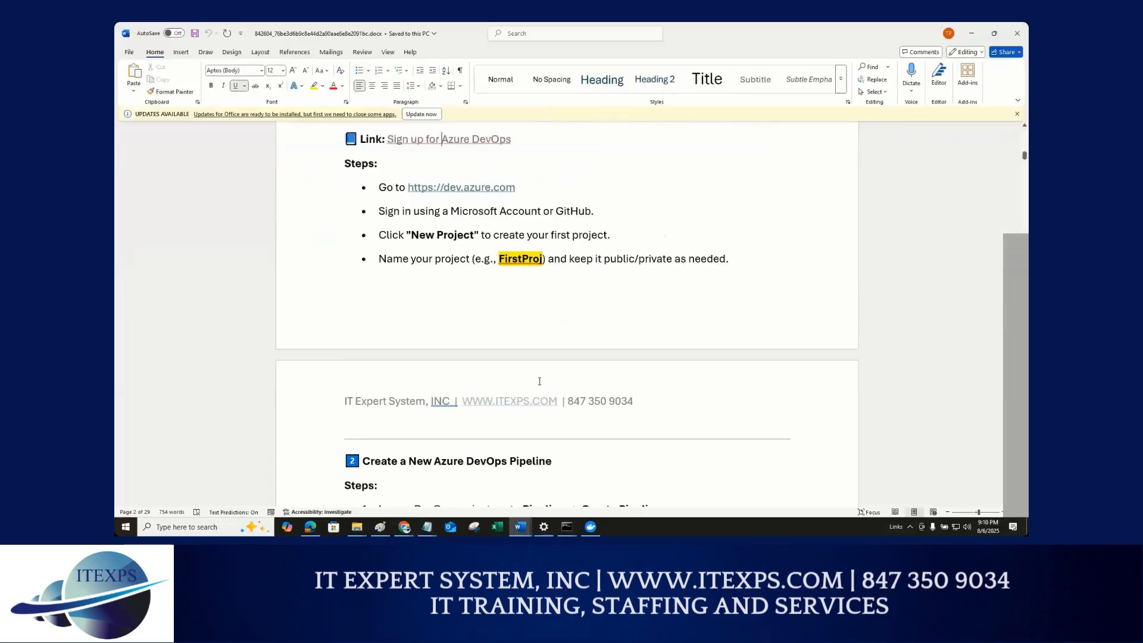
{"action": "scroll", "coordinate": [507, 374], "scroll_direction": "down", "scroll_amount": 2}
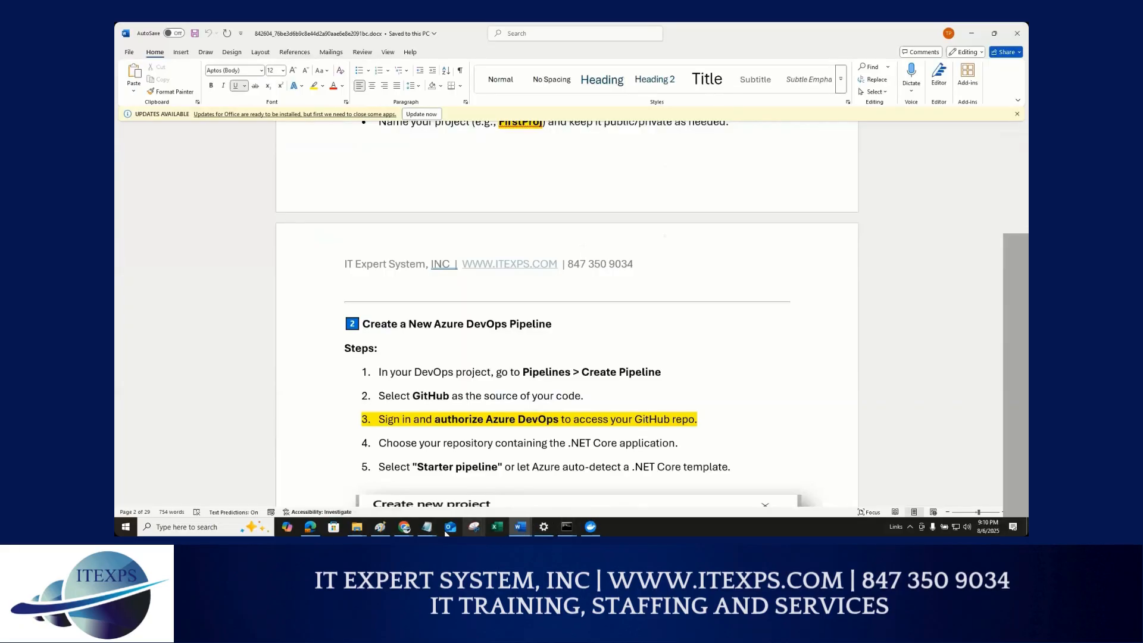
{"action": "left_click", "coordinate": [405, 527]}
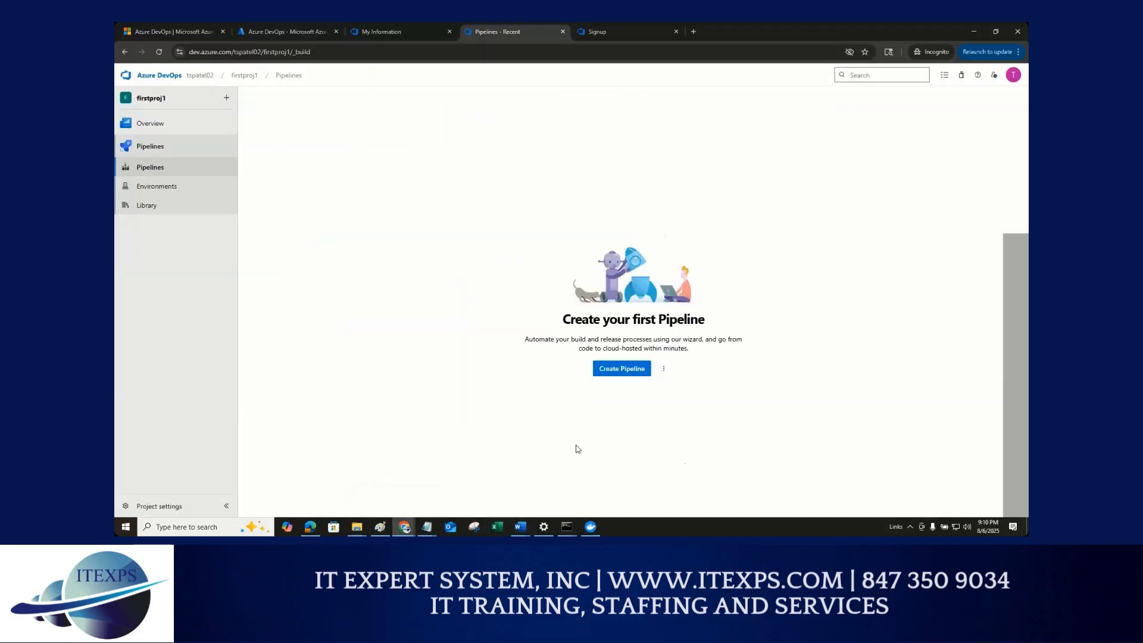
{"action": "left_click", "coordinate": [618, 370]}
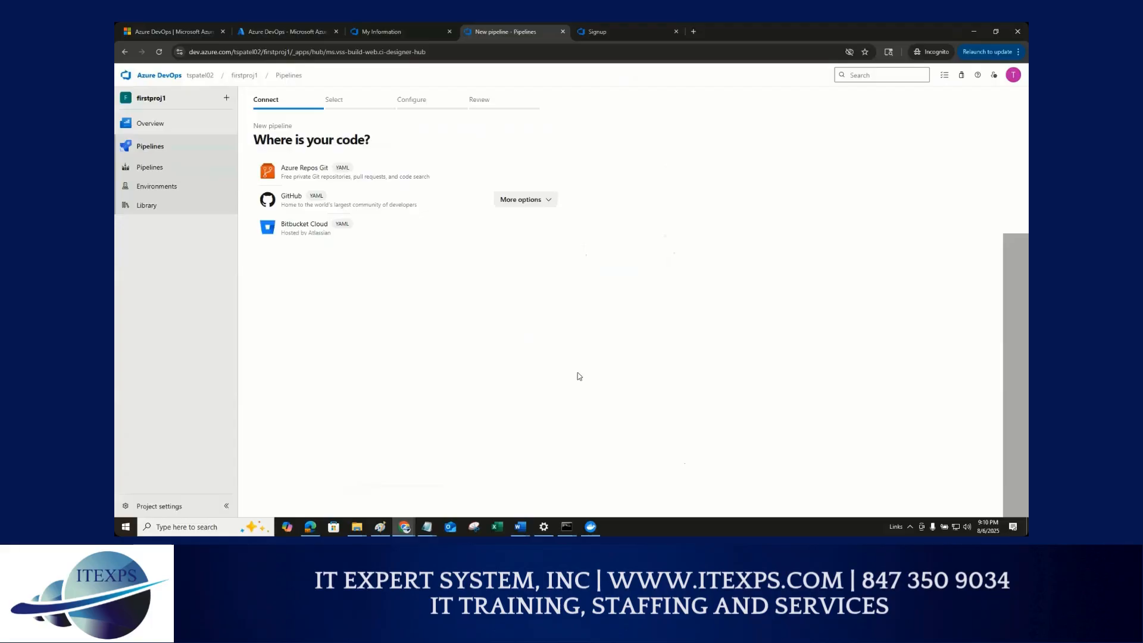
Step: Review the Word guide's steps for selecting GitHub, choosing the .NET Core repository and picking the starter pipeline
{"action": "left_click", "coordinate": [520, 526]}
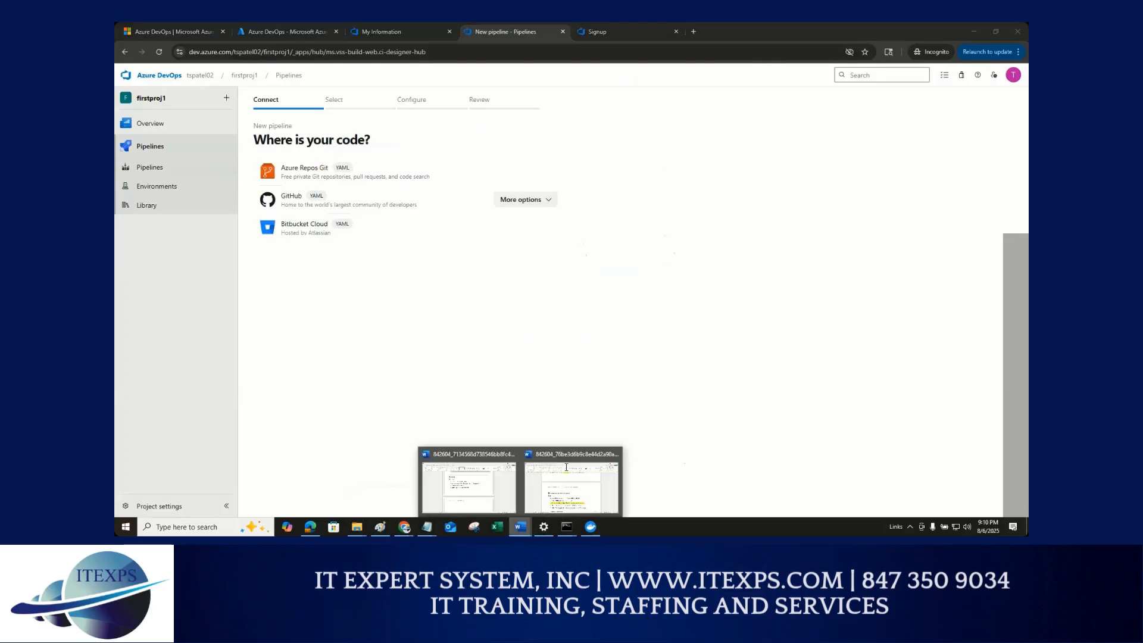
{"action": "left_click", "coordinate": [566, 467]}
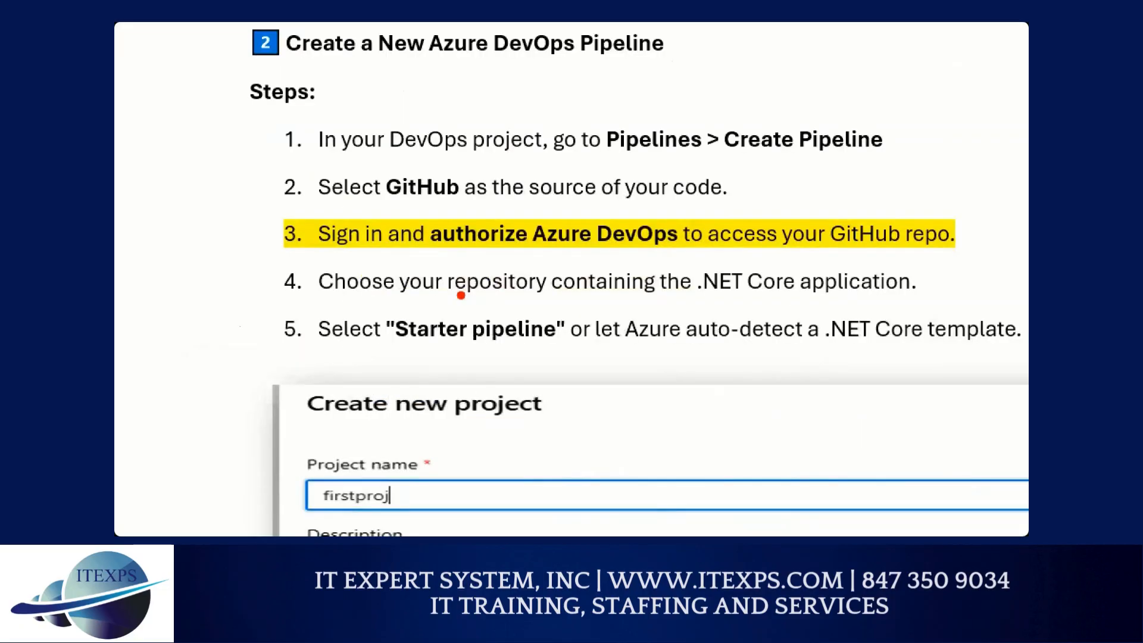
{"action": "left_click_drag", "start_coordinate": [458, 294], "coordinate": [881, 295]}
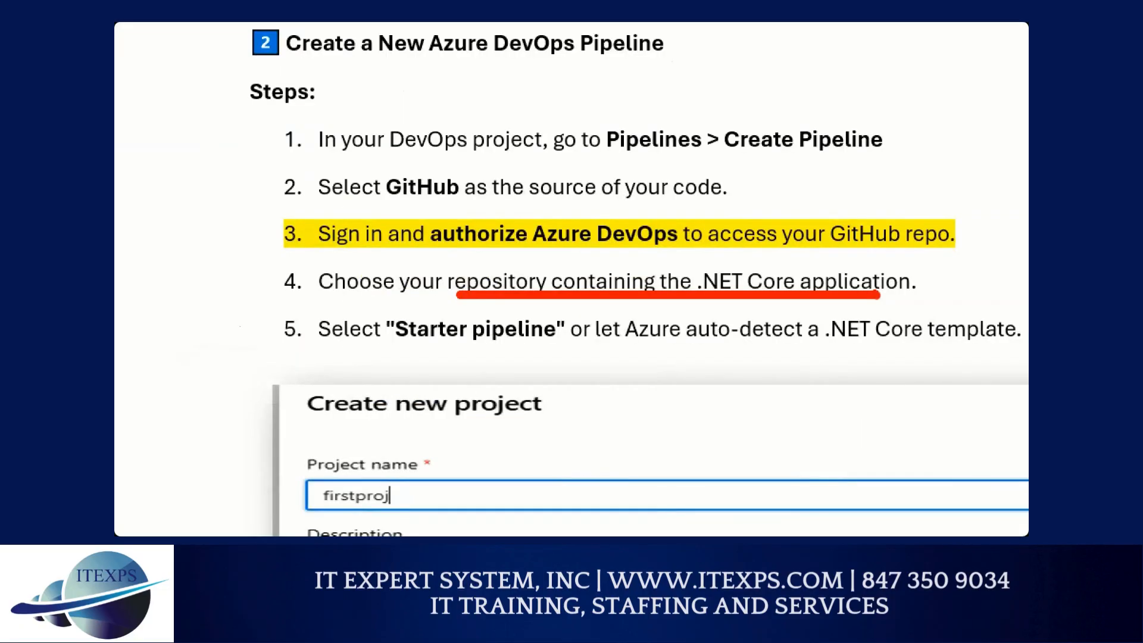
{"action": "left_click_drag", "start_coordinate": [403, 347], "coordinate": [574, 345]}
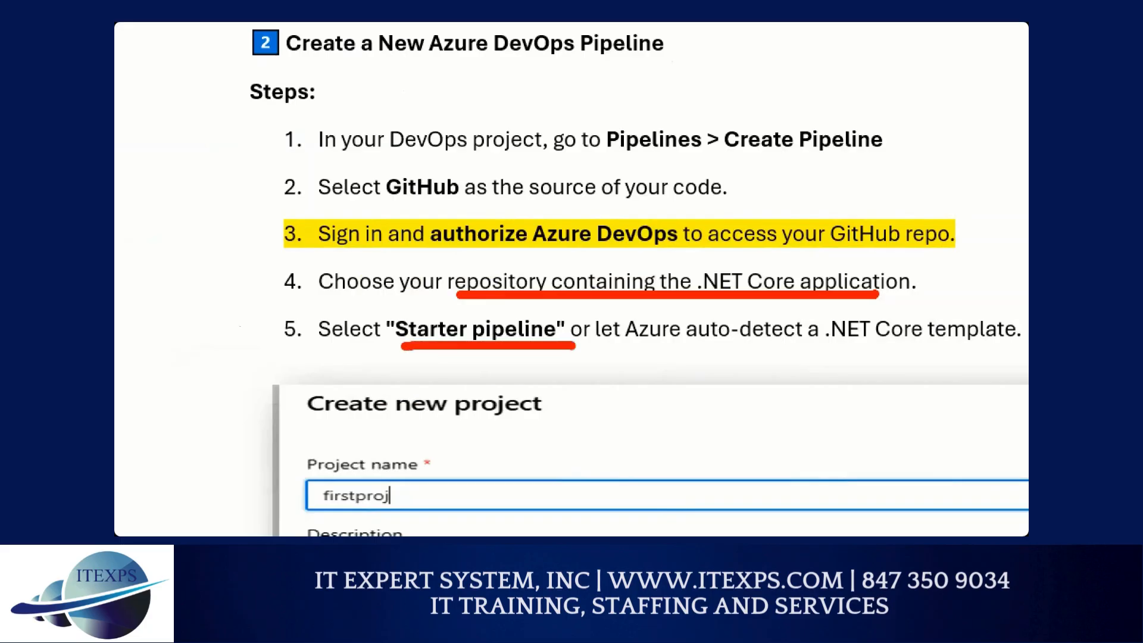
{"action": "left_click_drag", "start_coordinate": [414, 220], "coordinate": [485, 202]}
{"action": "mouse_move", "coordinate": [413, 220]}
{"action": "left_mouse_down"}
{"action": "mouse_move", "coordinate": [712, 256]}
{"action": "mouse_move", "coordinate": [521, 196]}
{"action": "mouse_move", "coordinate": [484, 201]}
{"action": "left_mouse_up"}
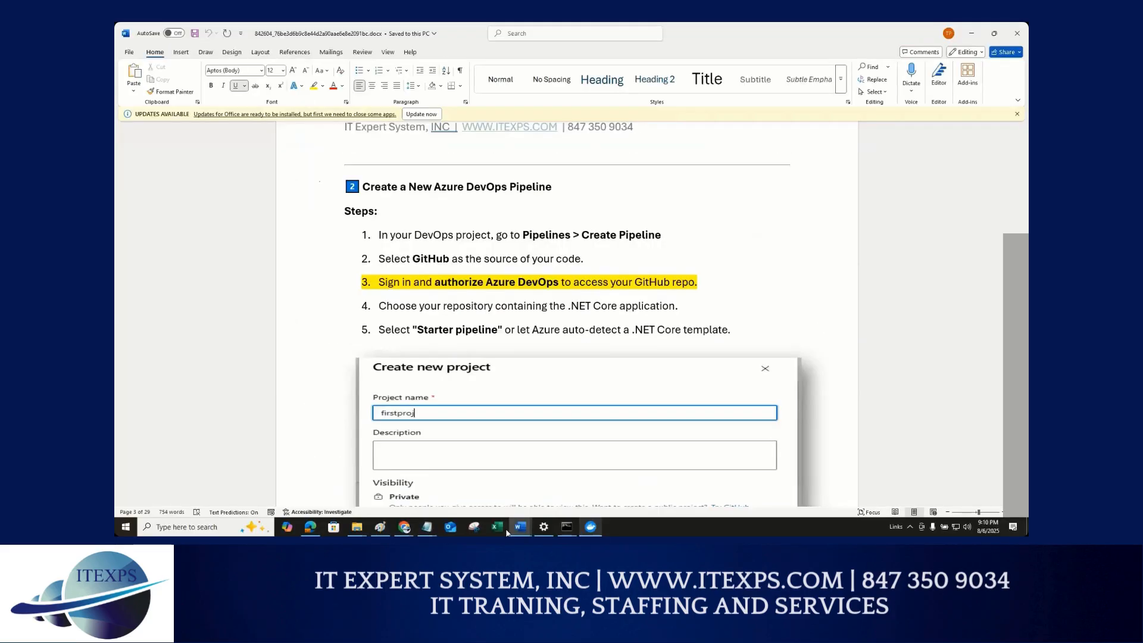
Step: Select GitHub as the new pipeline's code source, and sign in to GitHub with the saved username and password
{"action": "left_click", "coordinate": [405, 527]}
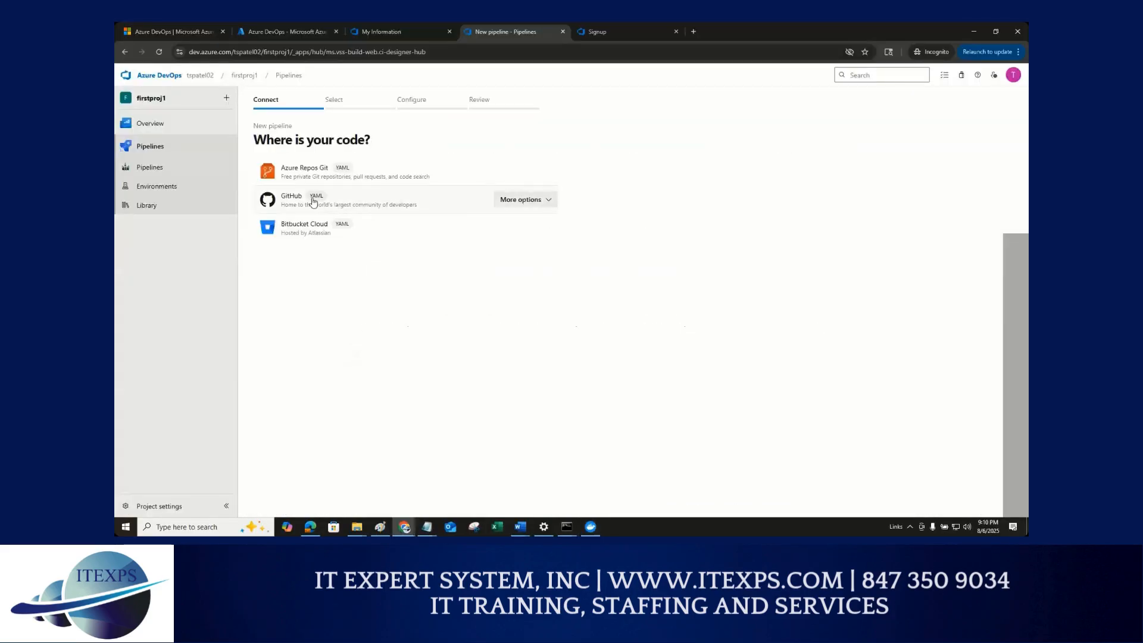
{"action": "left_click", "coordinate": [313, 202]}
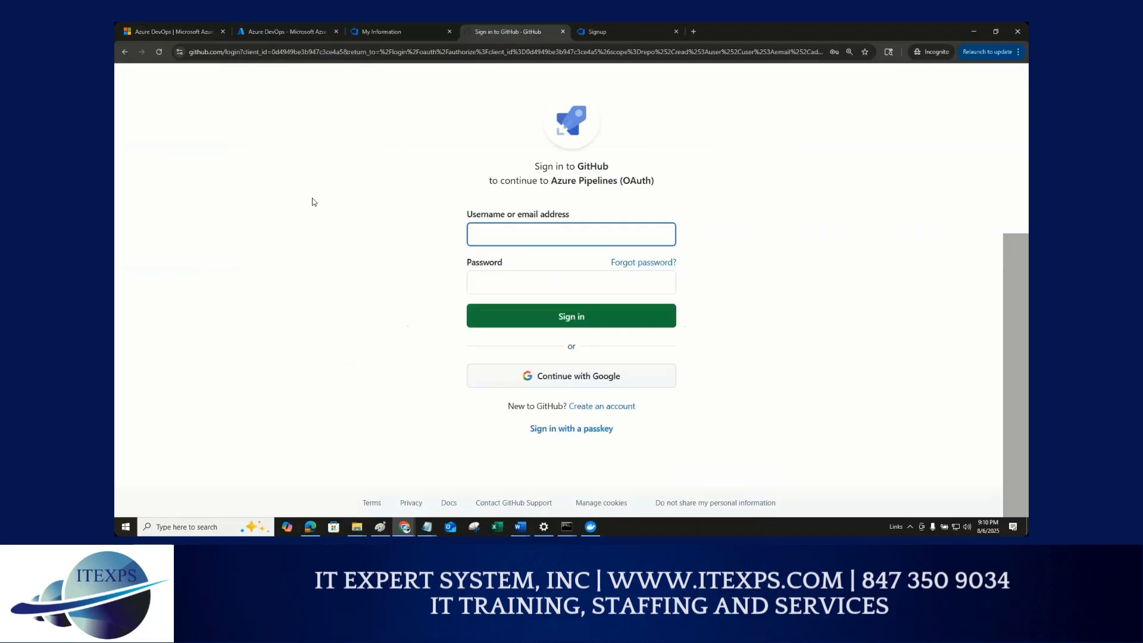
{"action": "type", "text": "tsp"}
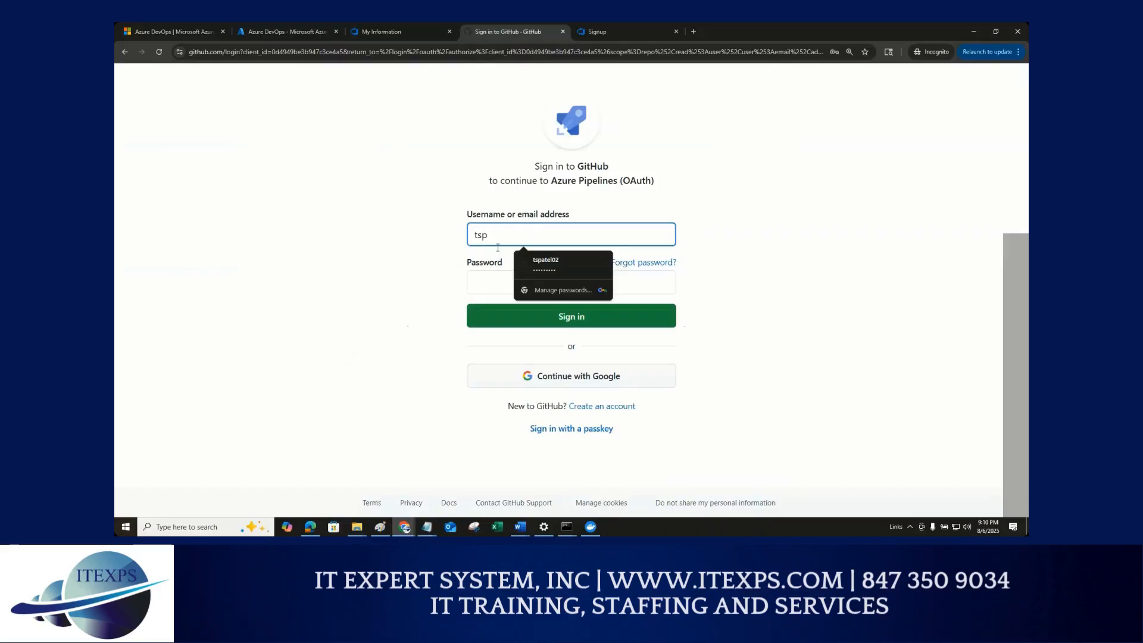
{"action": "left_click", "coordinate": [529, 268]}
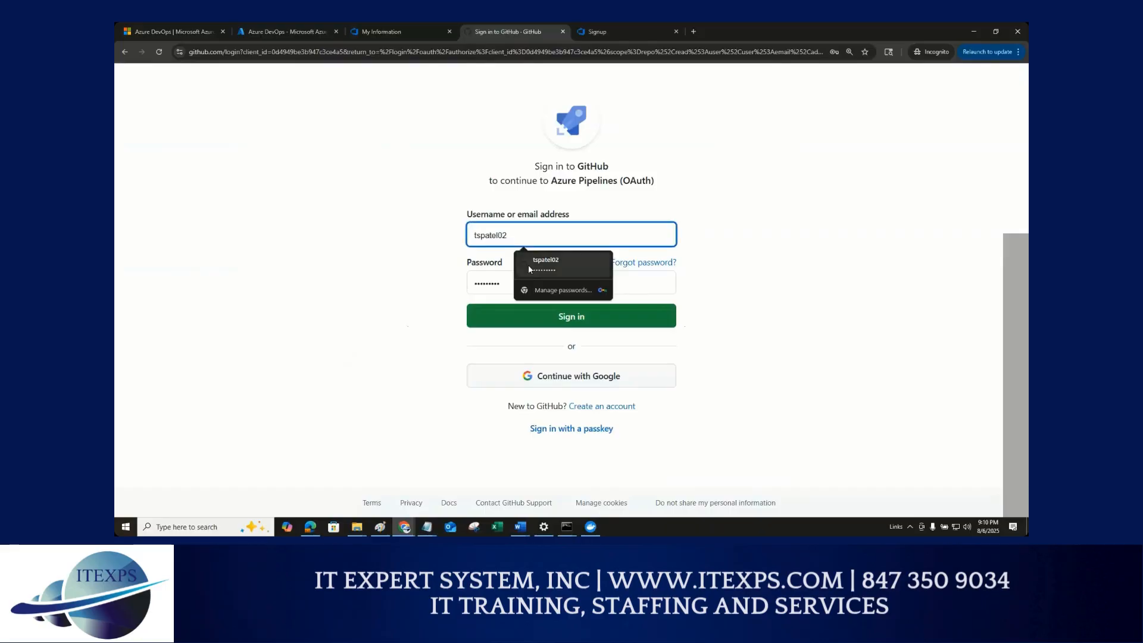
{"action": "left_click", "coordinate": [547, 322]}
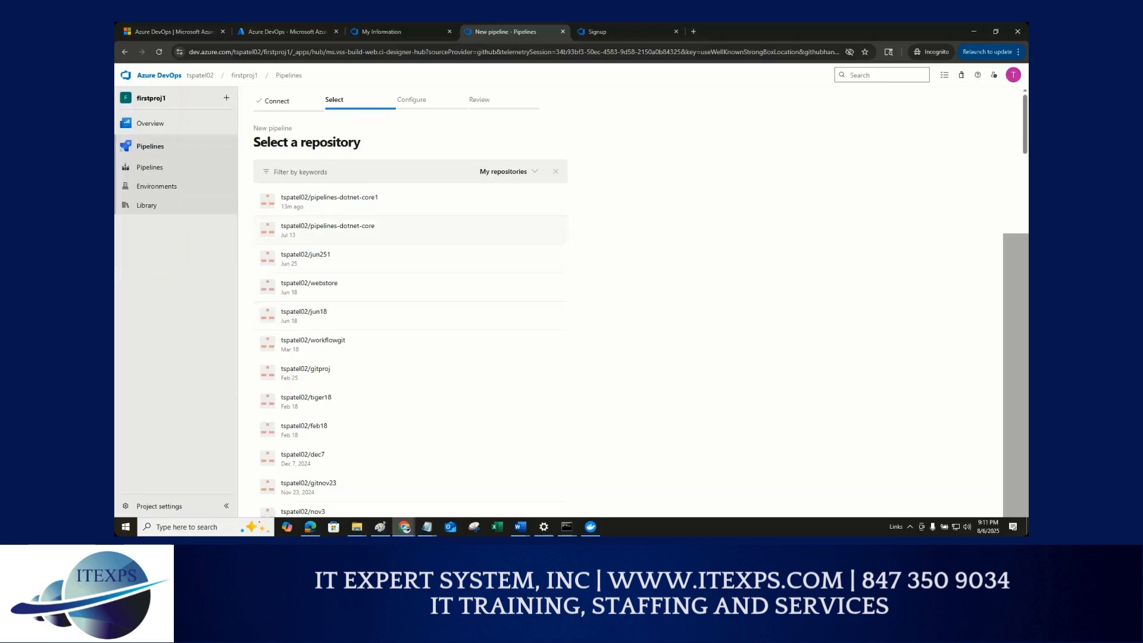
Step: Select the pipelines-dotnet-core1 repository, approve and install Azure Pipelines access to it, and continue with the signed-in Microsoft account
{"action": "left_click", "coordinate": [341, 210]}
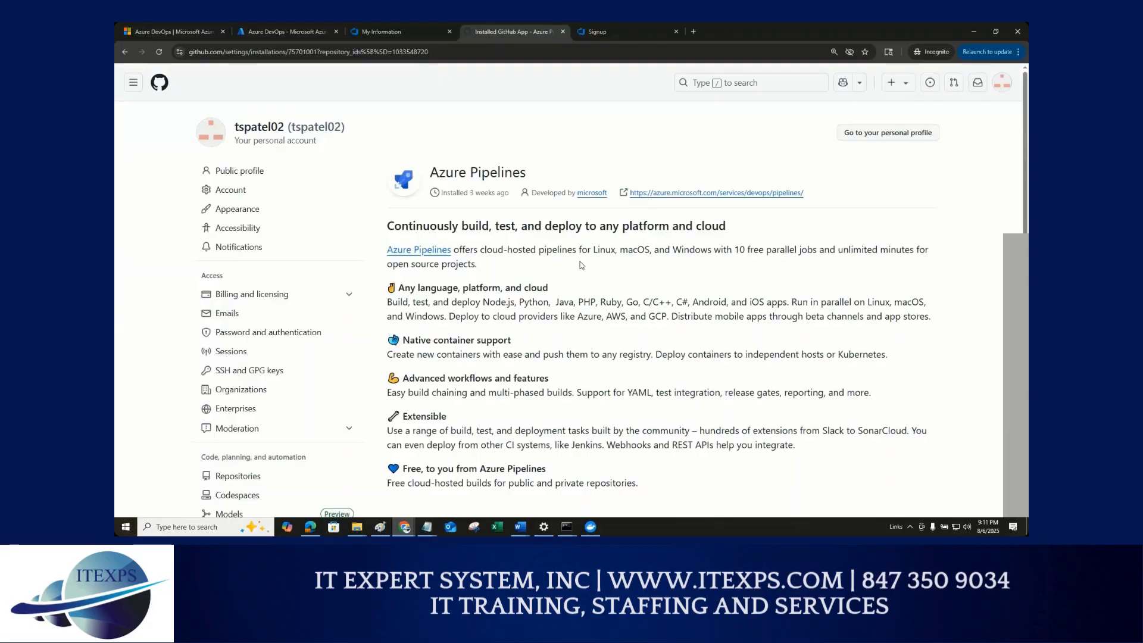
{"action": "scroll", "coordinate": [582, 266], "scroll_direction": "down", "scroll_amount": 4}
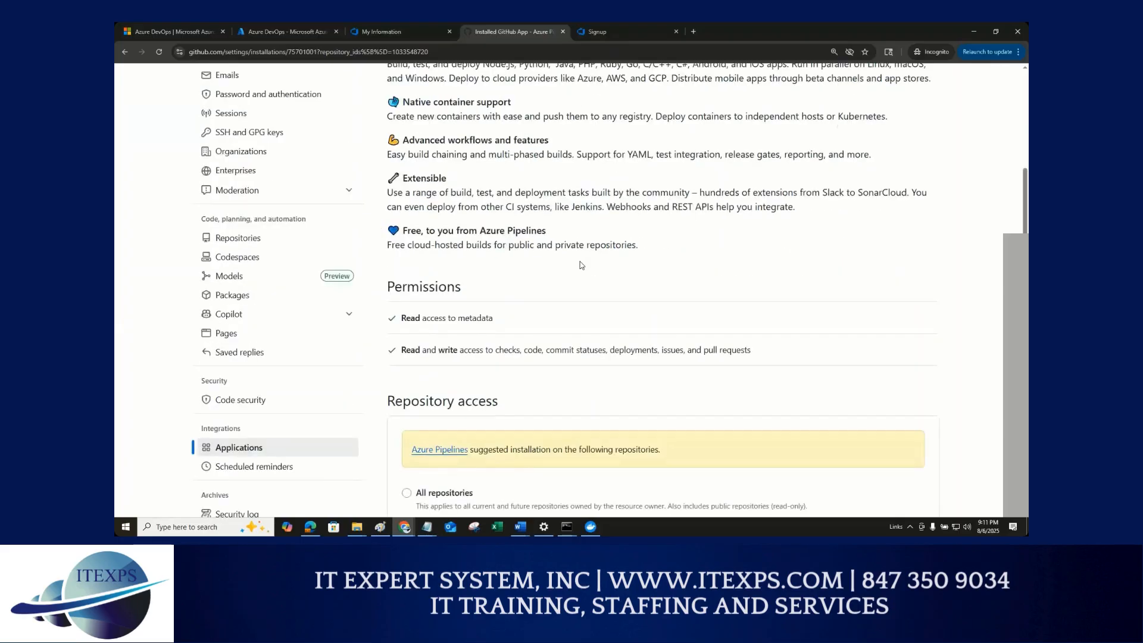
{"action": "scroll", "coordinate": [581, 265], "scroll_direction": "down", "scroll_amount": 2}
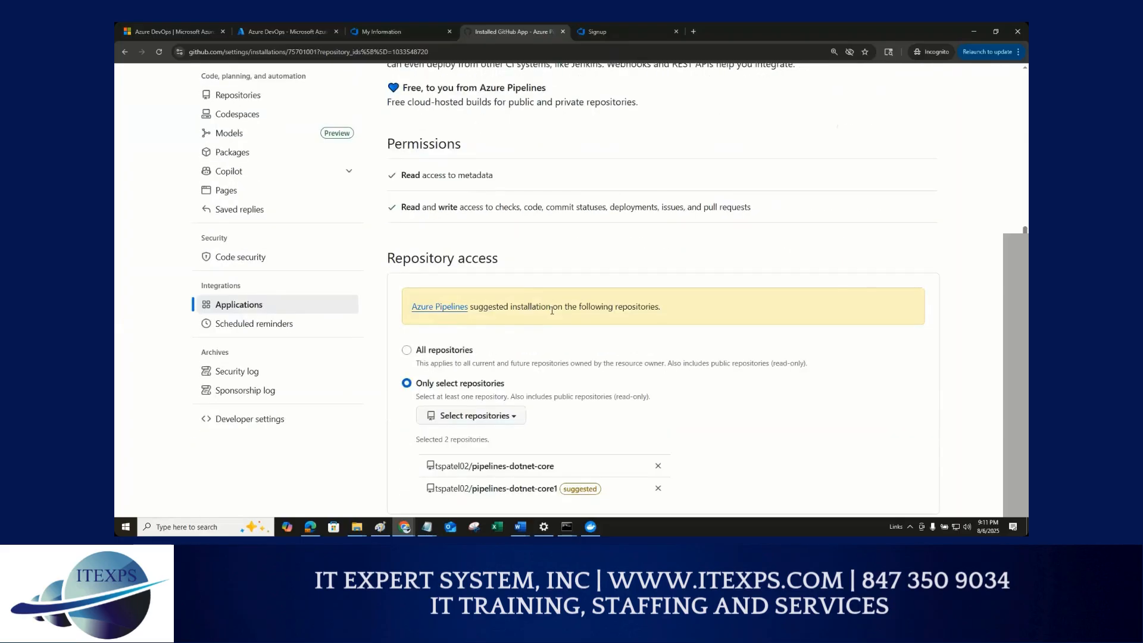
{"action": "scroll", "coordinate": [552, 310], "scroll_direction": "down", "scroll_amount": 3}
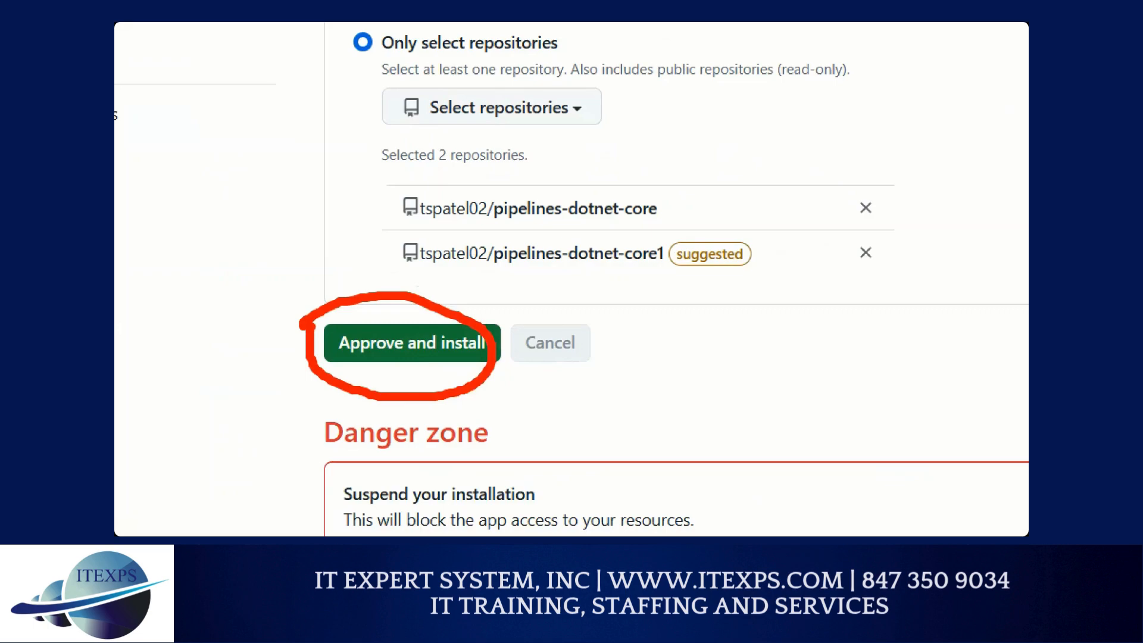
{"action": "left_click", "coordinate": [415, 344]}
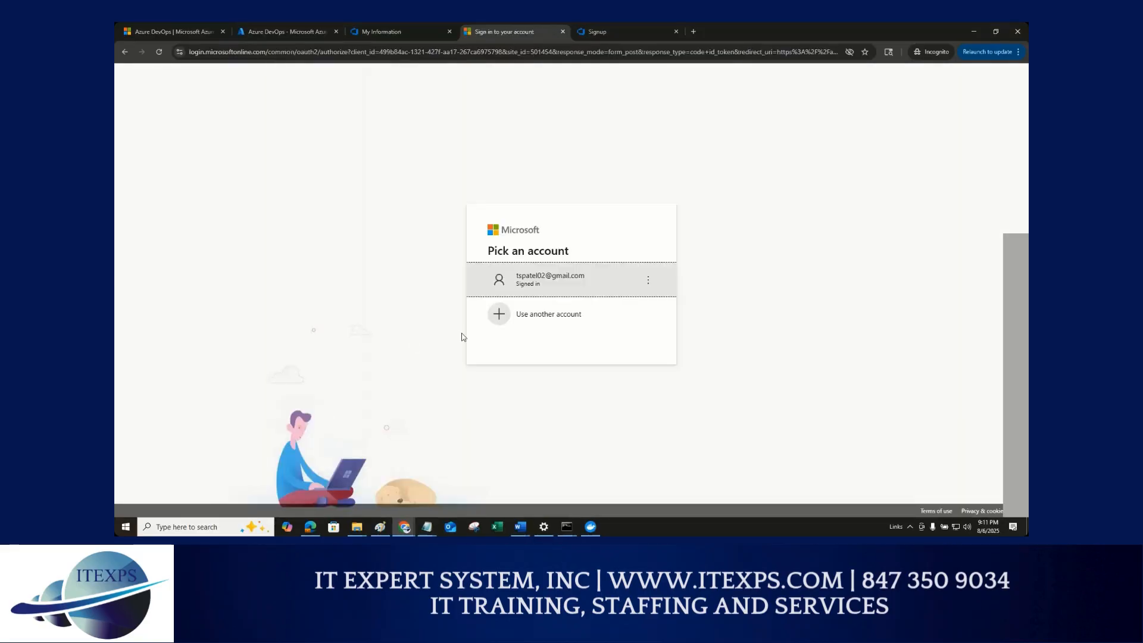
{"action": "left_click", "coordinate": [549, 288]}
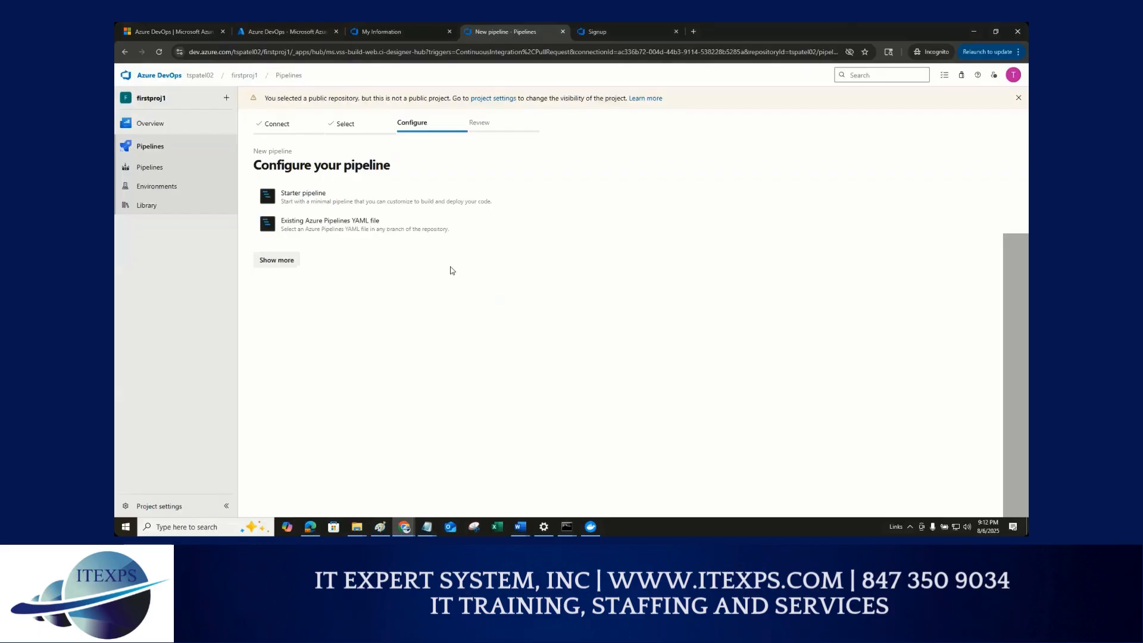
Step: Show the full list of pipeline templates and configure the new pipeline with the ASP.NET Core template
{"action": "mouse_move", "coordinate": [705, 91]}
{"action": "left_mouse_down"}
{"action": "mouse_move", "coordinate": [845, 290]}
{"action": "mouse_move", "coordinate": [696, 66]}
{"action": "left_mouse_up"}
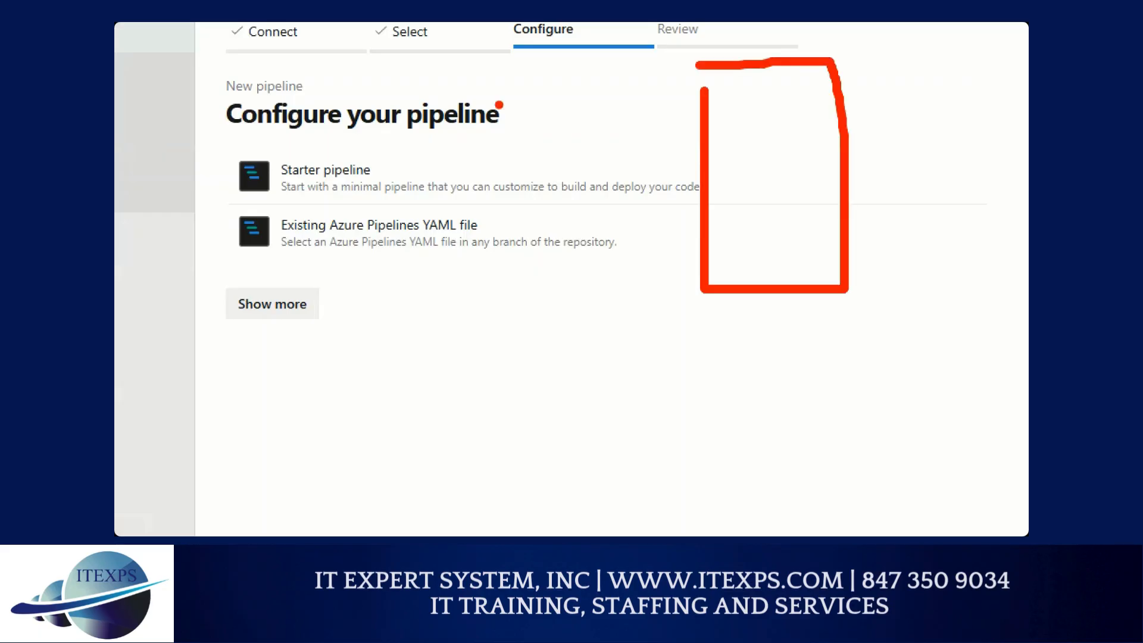
{"action": "left_click_drag", "start_coordinate": [358, 129], "coordinate": [588, 131]}
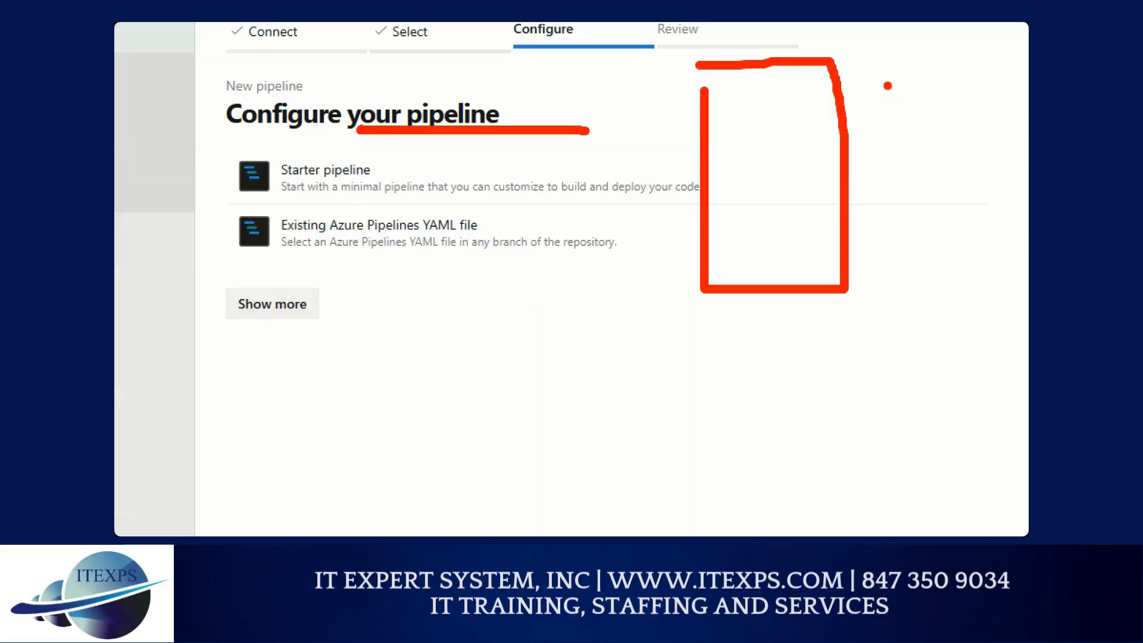
{"action": "left_click_drag", "start_coordinate": [273, 175], "coordinate": [358, 176]}
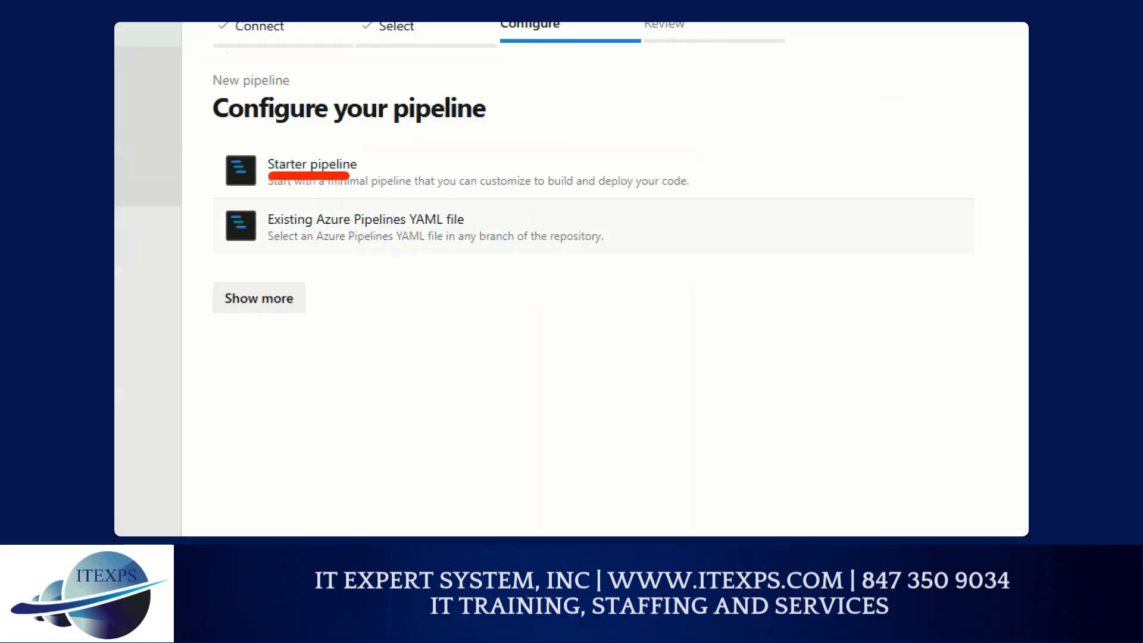
{"action": "left_click_drag", "start_coordinate": [315, 237], "coordinate": [459, 235]}
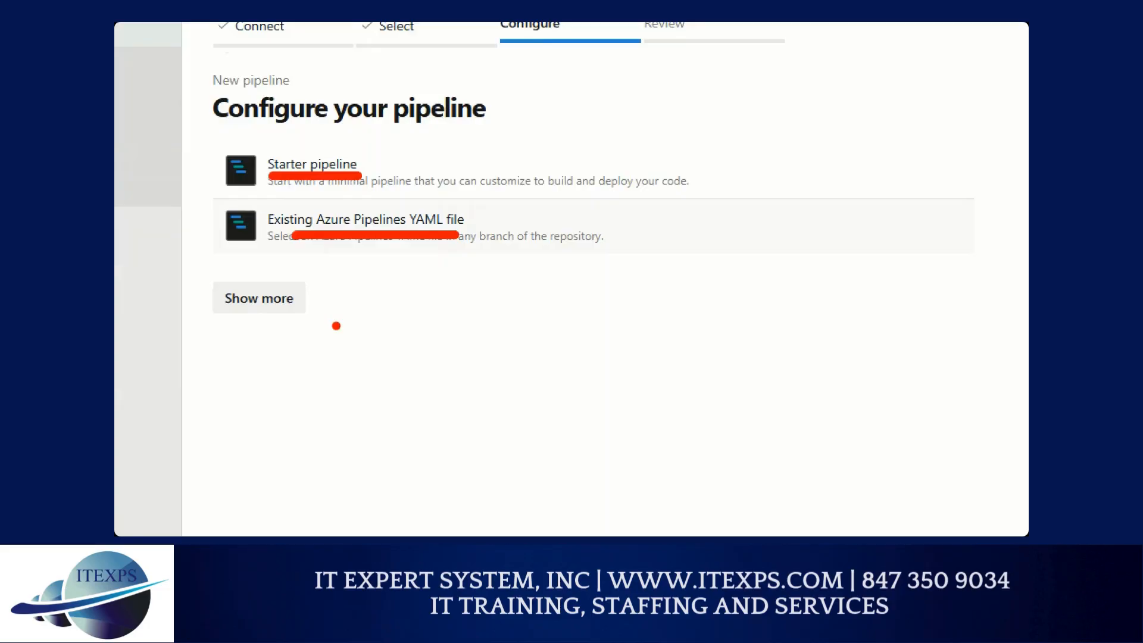
{"action": "left_click", "coordinate": [296, 288]}
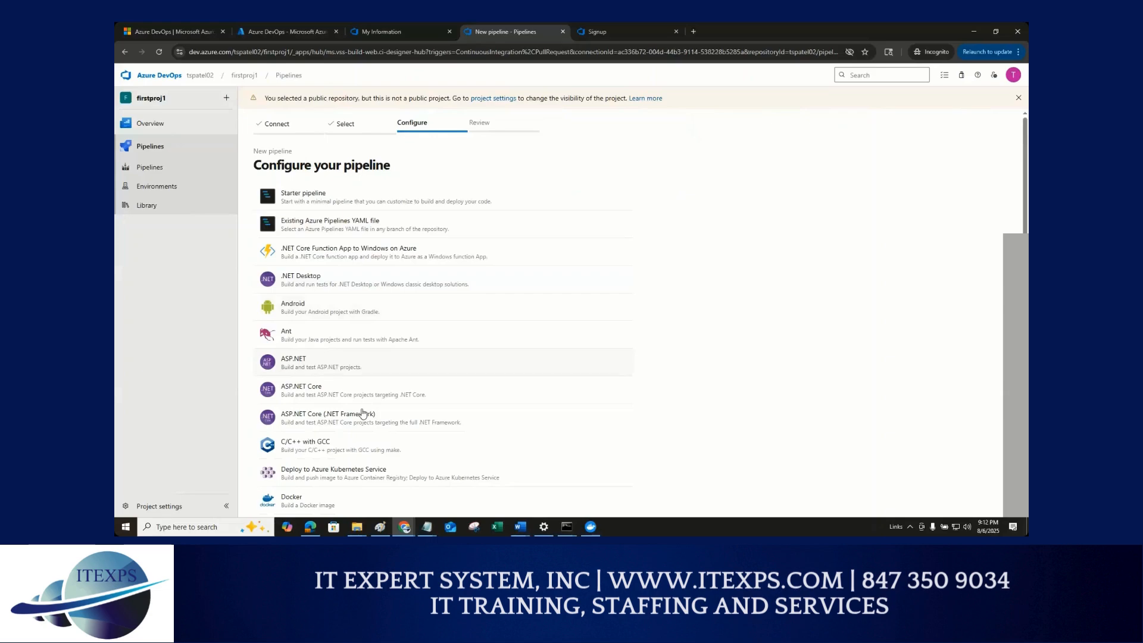
{"action": "mouse_move", "coordinate": [345, 375]}
{"action": "left_mouse_down"}
{"action": "mouse_move", "coordinate": [236, 394]}
{"action": "mouse_move", "coordinate": [340, 372]}
{"action": "left_mouse_up"}
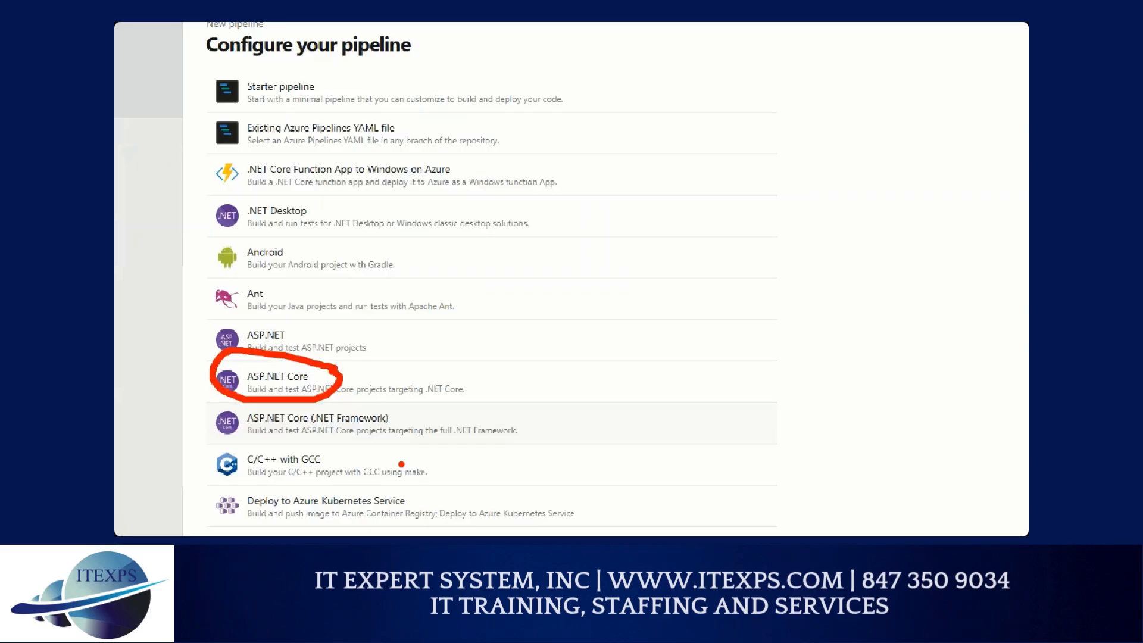
{"action": "left_click_drag", "start_coordinate": [261, 516], "coordinate": [379, 513]}
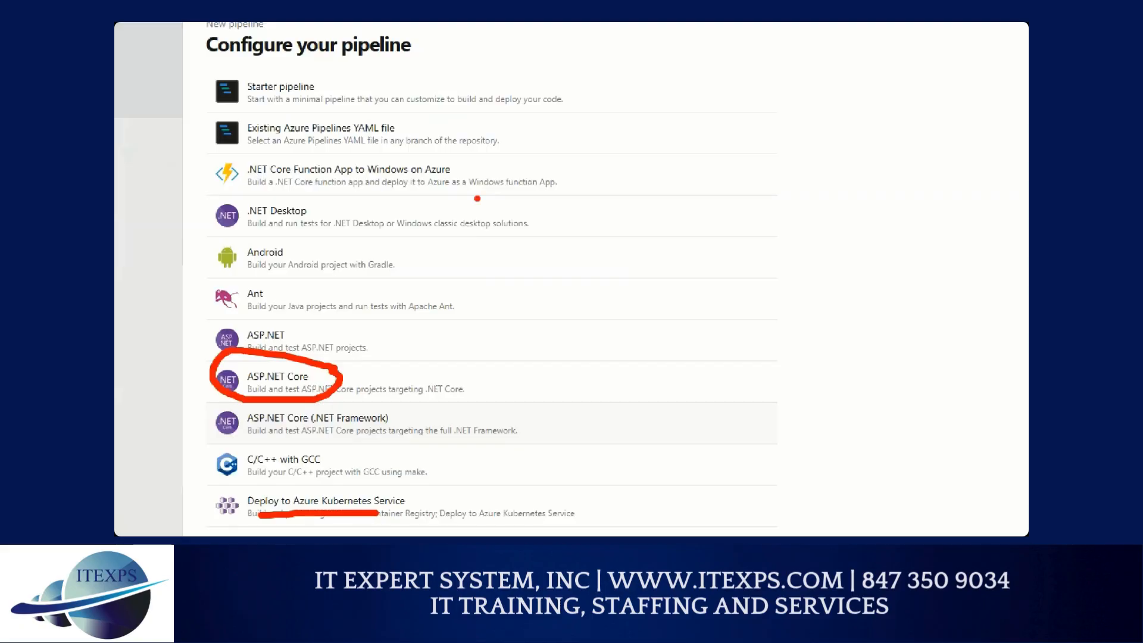
{"action": "key", "text": "Escape"}
{"action": "left_click", "coordinate": [312, 391]}
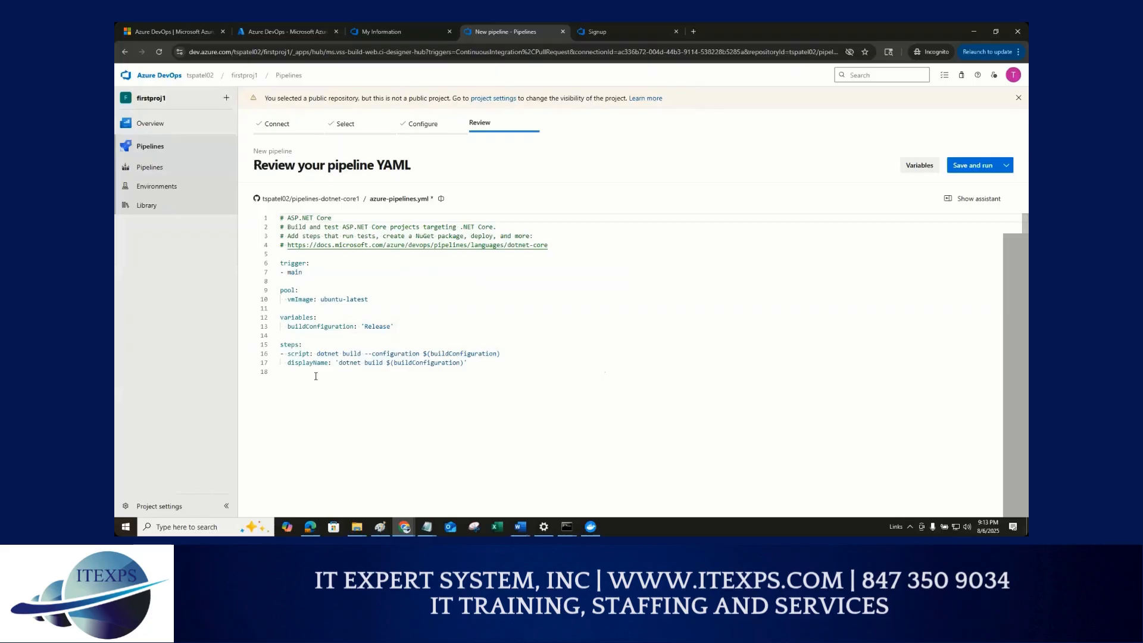
Step: Review the generated azure-pipelines.yml, examining its trigger, agent image, build configuration variable and build step
{"action": "key", "text": "ctrl+1"}
{"action": "left_click", "coordinate": [316, 377]}
{"action": "left_click_drag", "start_coordinate": [220, 164], "coordinate": [259, 145]}
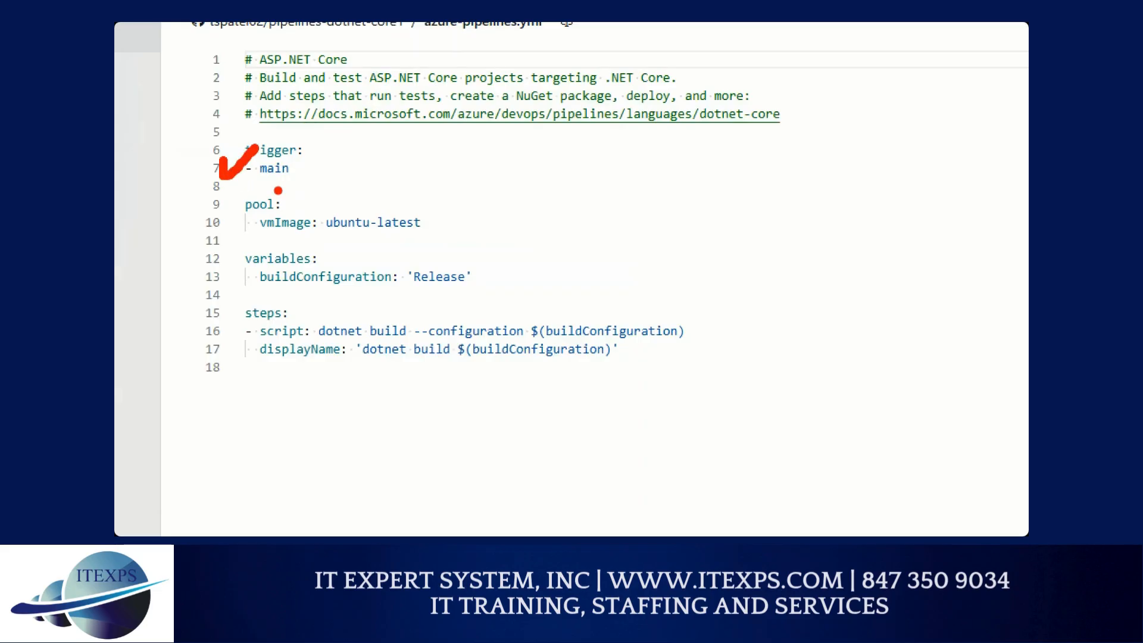
{"action": "left_click_drag", "start_coordinate": [326, 234], "coordinate": [444, 232]}
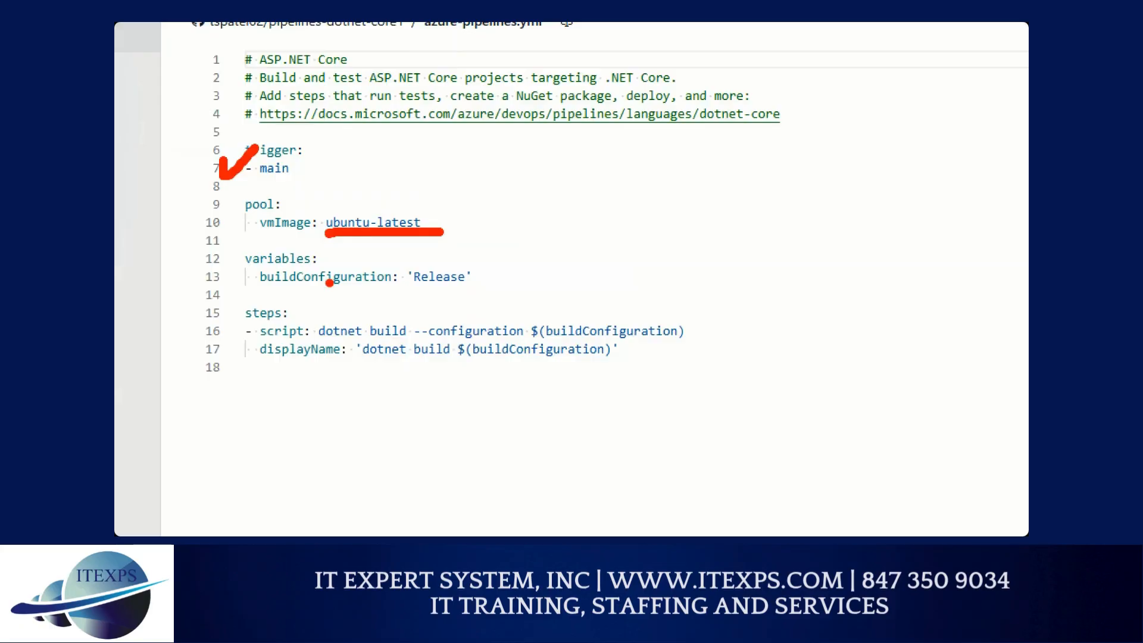
{"action": "left_click_drag", "start_coordinate": [413, 289], "coordinate": [462, 289]}
{"action": "left_click_drag", "start_coordinate": [329, 329], "coordinate": [497, 331]}
{"action": "left_click_drag", "start_coordinate": [367, 355], "coordinate": [487, 370]}
{"action": "mouse_move", "coordinate": [680, 160]}
{"action": "left_mouse_down"}
{"action": "mouse_move", "coordinate": [737, 253]}
{"action": "mouse_move", "coordinate": [726, 372]}
{"action": "left_mouse_up"}
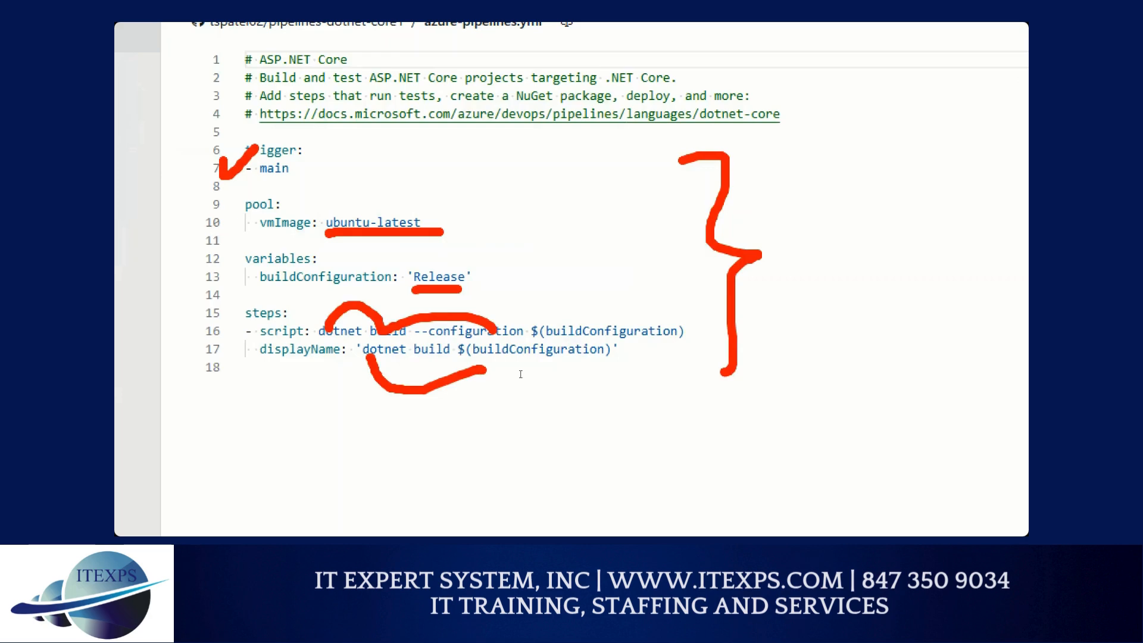
{"action": "key", "text": "Escape"}
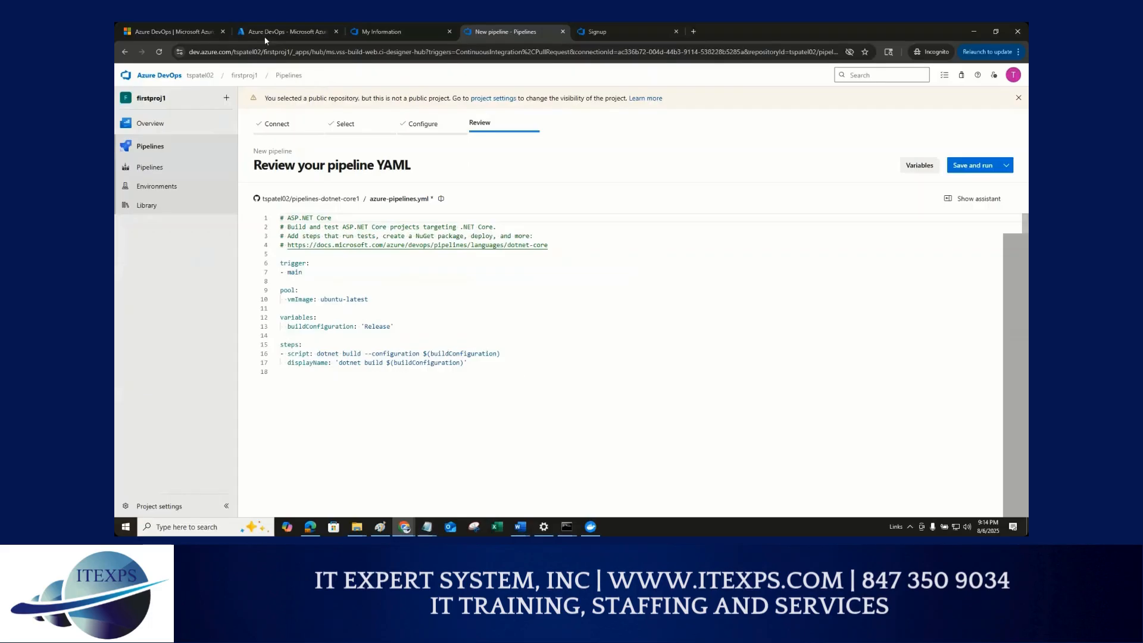
Step: Save and run the pipeline with azure-pipelines.yml committed directly to the main branch, and open the run's job
{"action": "left_click", "coordinate": [970, 169]}
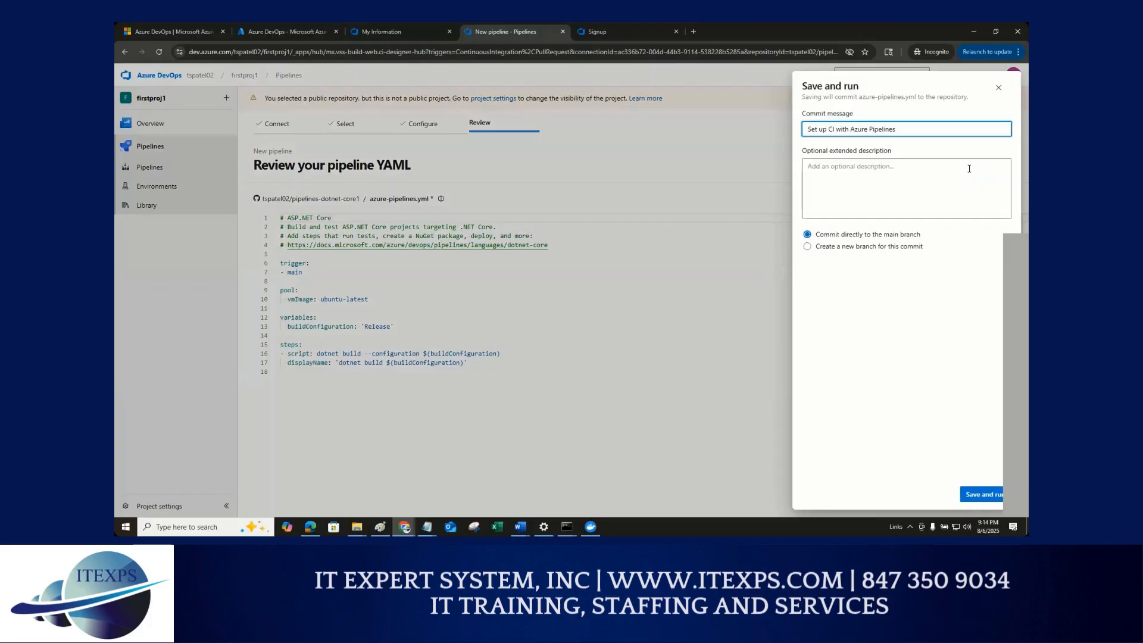
{"action": "left_click", "coordinate": [978, 495]}
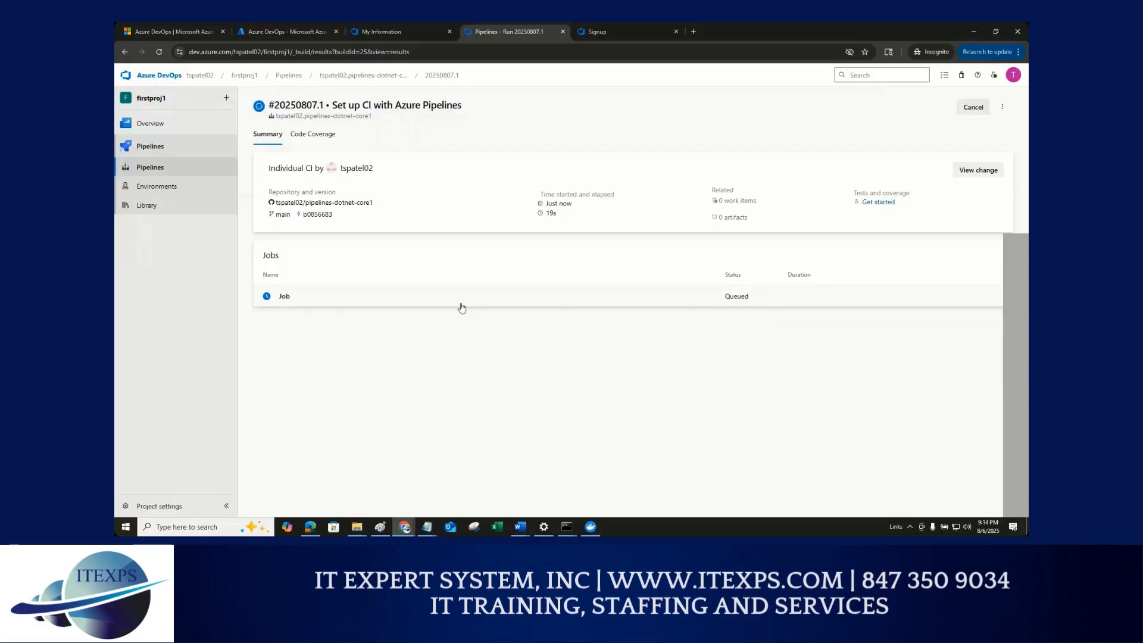
{"action": "left_click", "coordinate": [285, 298]}
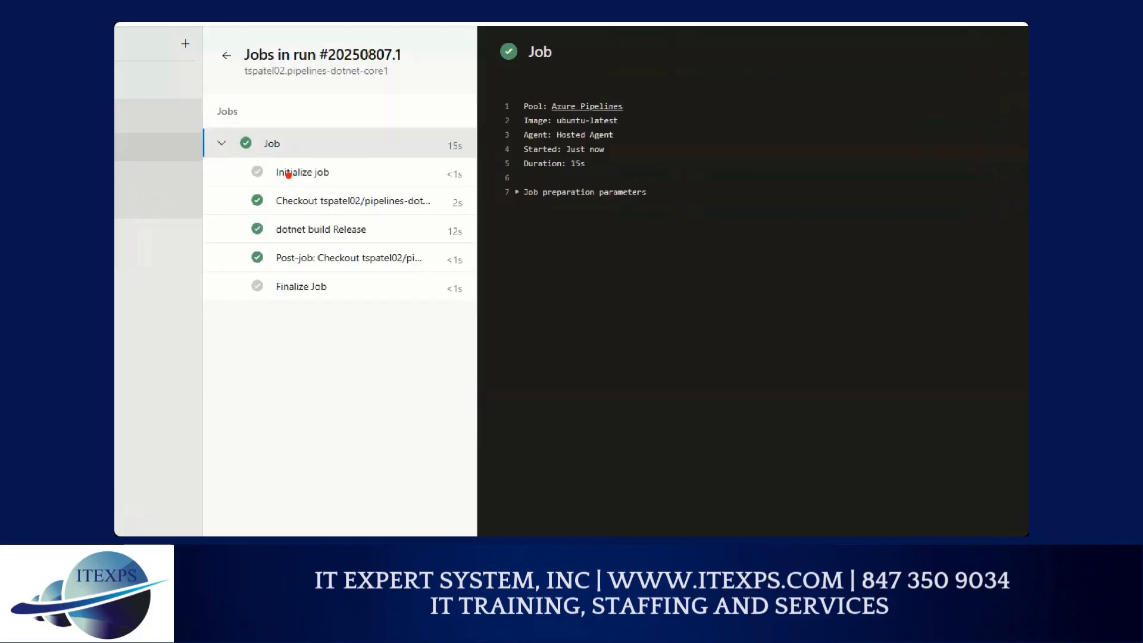
Step: Examine the job's tasks and expand the job preparation parameters in its log
{"action": "left_click_drag", "start_coordinate": [284, 300], "coordinate": [323, 300]}
{"action": "left_click_drag", "start_coordinate": [437, 135], "coordinate": [437, 315]}
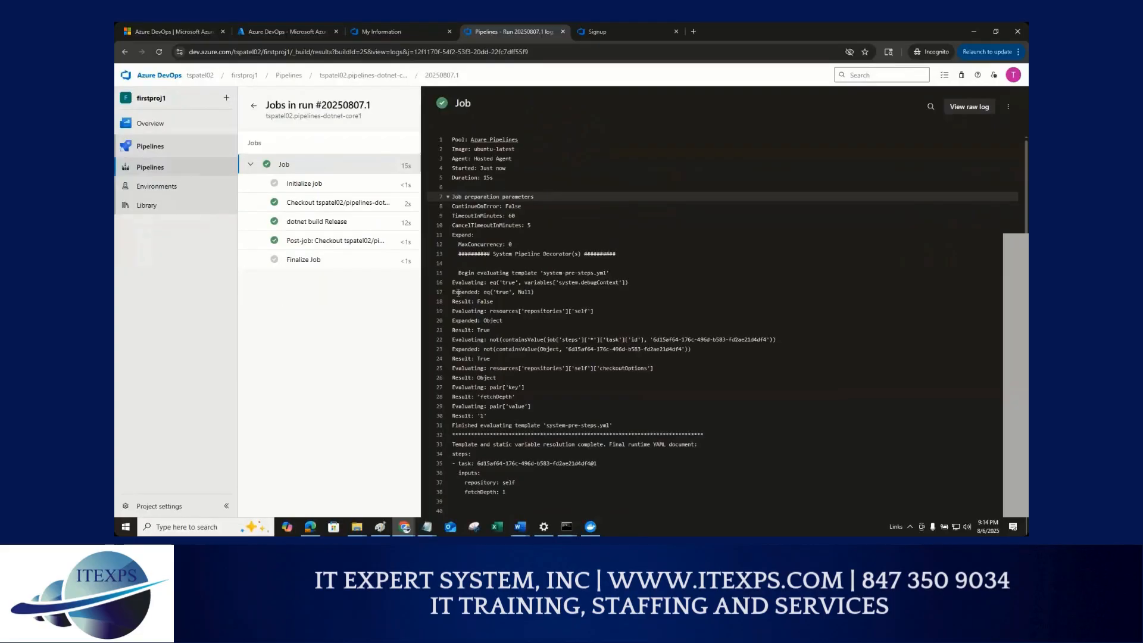
{"action": "left_click", "coordinate": [635, 446]}
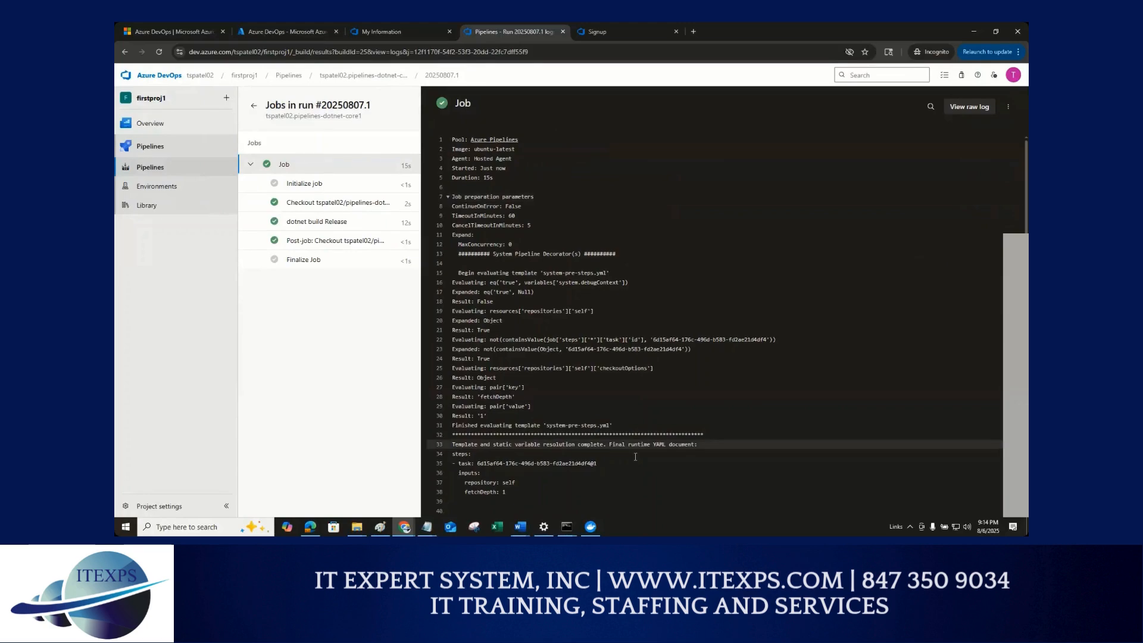
{"action": "scroll", "coordinate": [636, 457], "scroll_direction": "down", "scroll_amount": 1}
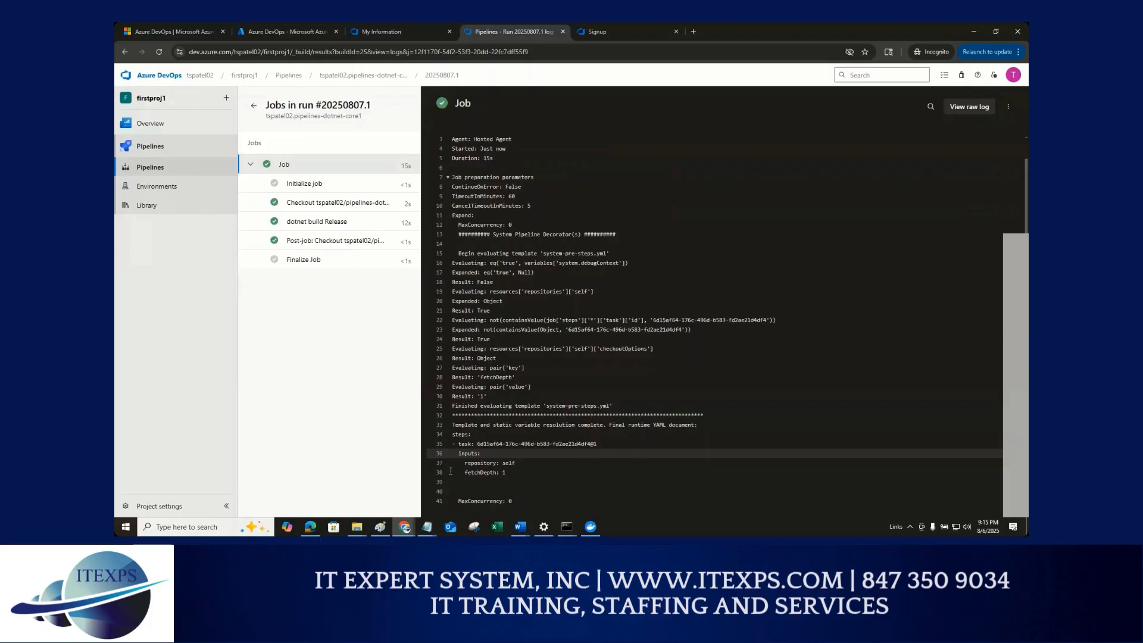
Step: Switch to the Word guide and read through its pipeline creation steps up to the Edit Pipeline and Publish step heading
{"action": "left_click", "coordinate": [519, 528]}
{"action": "scroll", "coordinate": [572, 425], "scroll_direction": "down", "scroll_amount": 3}
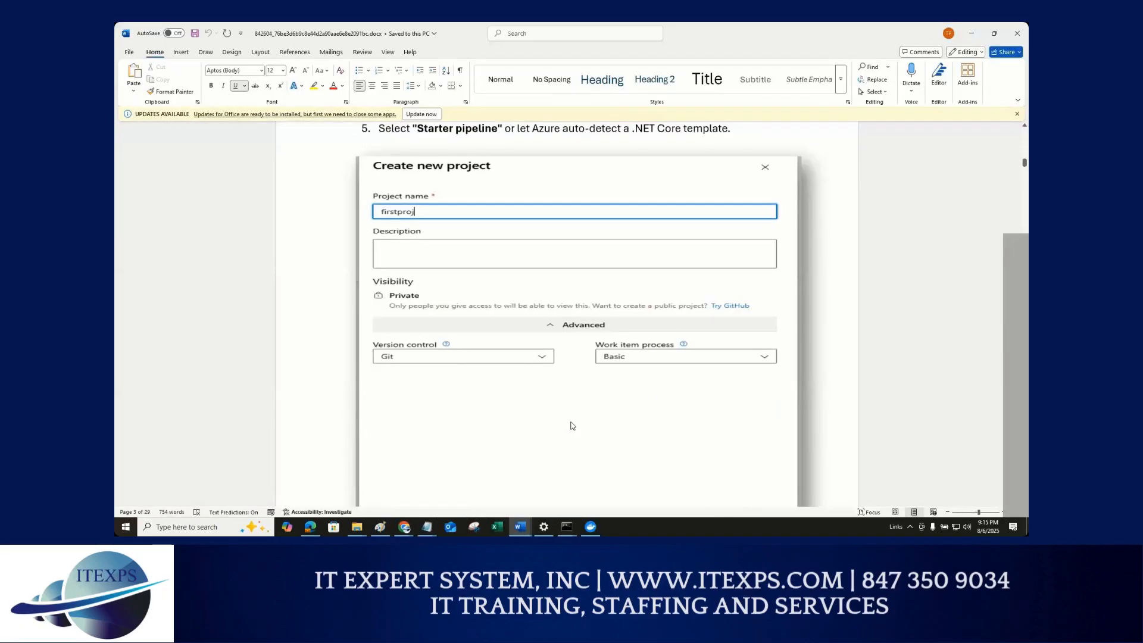
{"action": "scroll", "coordinate": [573, 426], "scroll_direction": "down", "scroll_amount": 9}
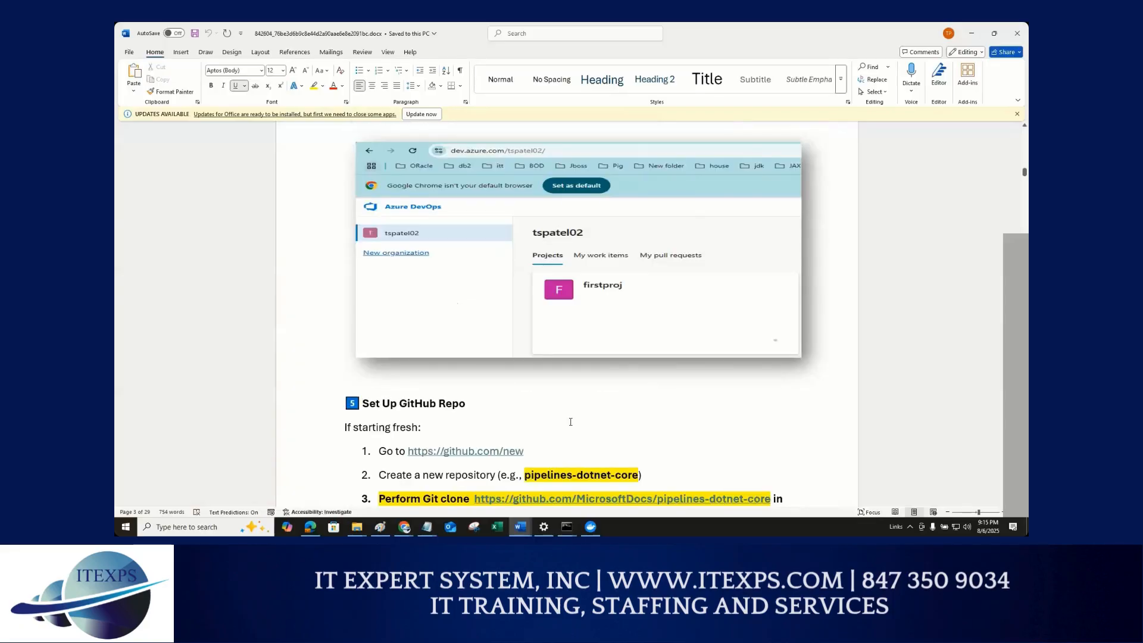
{"action": "scroll", "coordinate": [570, 422], "scroll_direction": "down", "scroll_amount": 2}
{"action": "scroll", "coordinate": [571, 422], "scroll_direction": "down", "scroll_amount": 3}
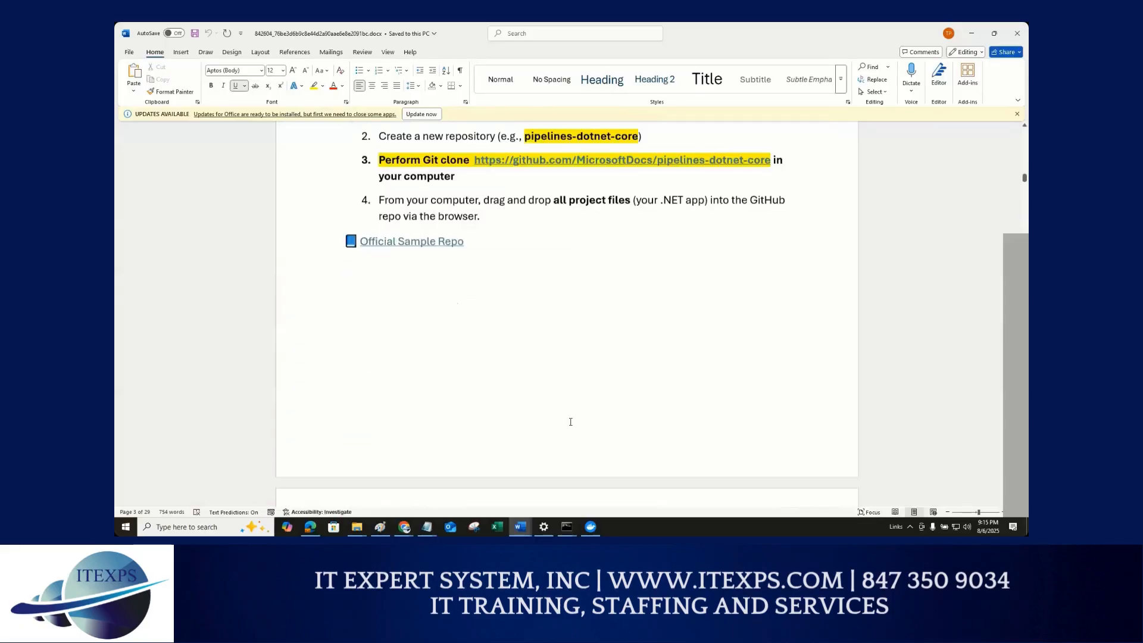
{"action": "scroll", "coordinate": [571, 421], "scroll_direction": "down", "scroll_amount": 15}
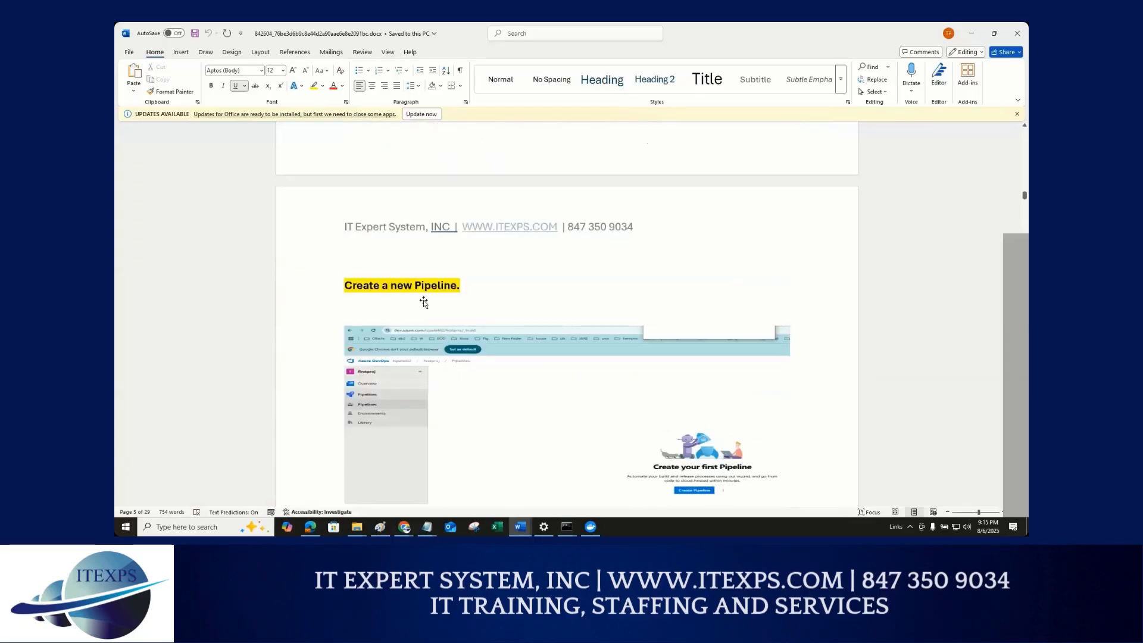
{"action": "scroll", "coordinate": [424, 303], "scroll_direction": "down", "scroll_amount": 4}
{"action": "scroll", "coordinate": [521, 381], "scroll_direction": "down", "scroll_amount": 2}
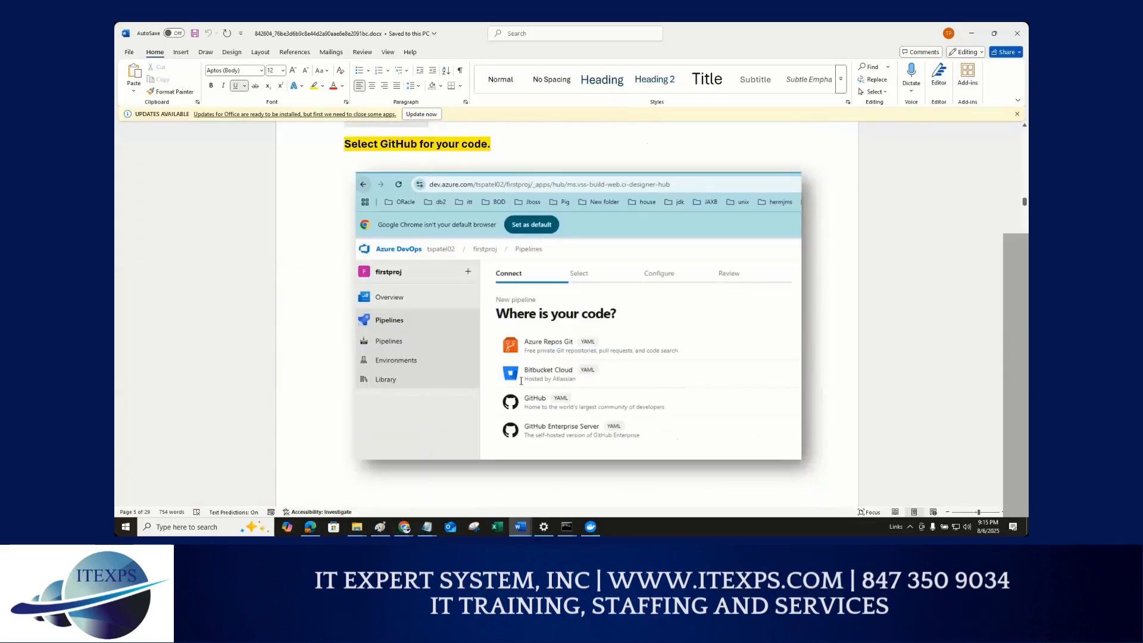
{"action": "scroll", "coordinate": [521, 382], "scroll_direction": "down", "scroll_amount": 5}
{"action": "scroll", "coordinate": [512, 375], "scroll_direction": "down", "scroll_amount": 8}
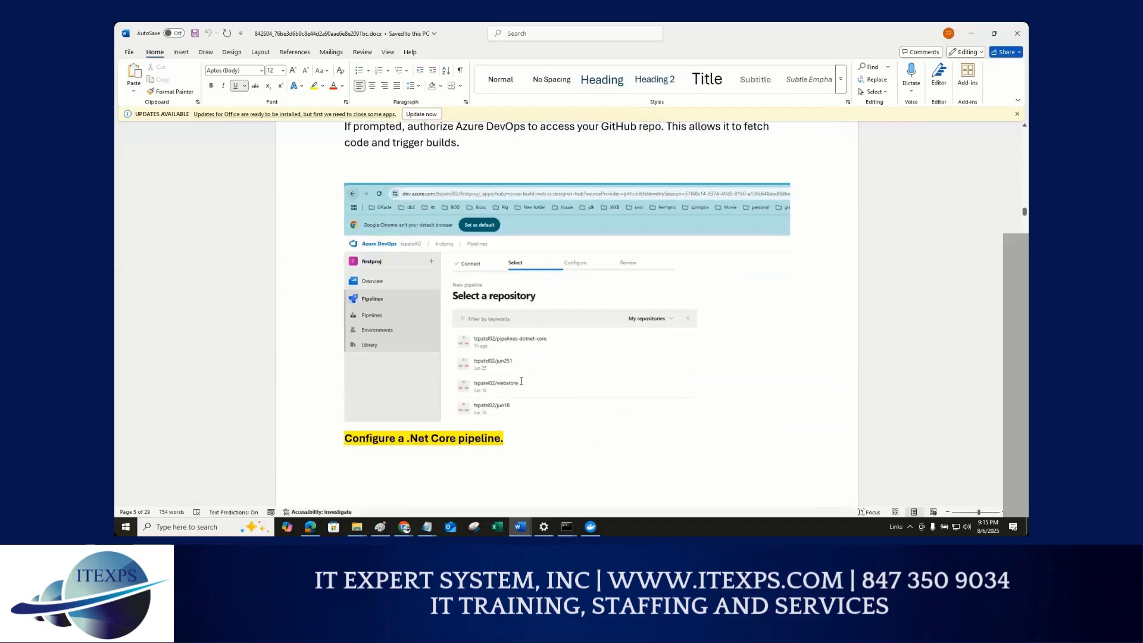
{"action": "scroll", "coordinate": [509, 372], "scroll_direction": "down", "scroll_amount": 6}
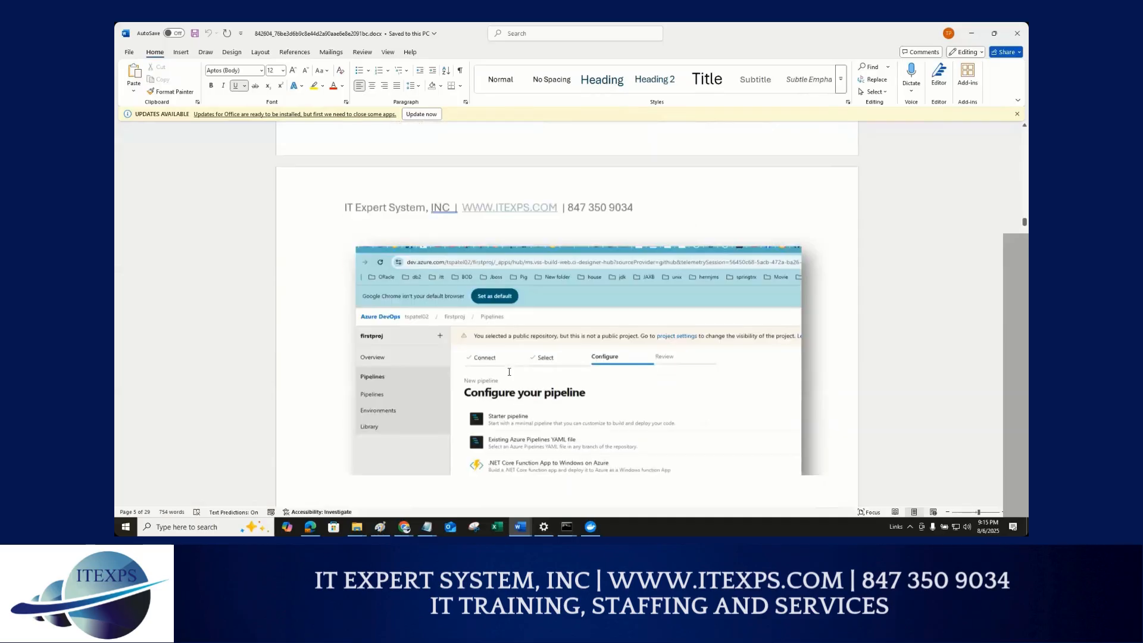
{"action": "scroll", "coordinate": [509, 371], "scroll_direction": "down", "scroll_amount": 6}
{"action": "scroll", "coordinate": [509, 374], "scroll_direction": "down", "scroll_amount": 6}
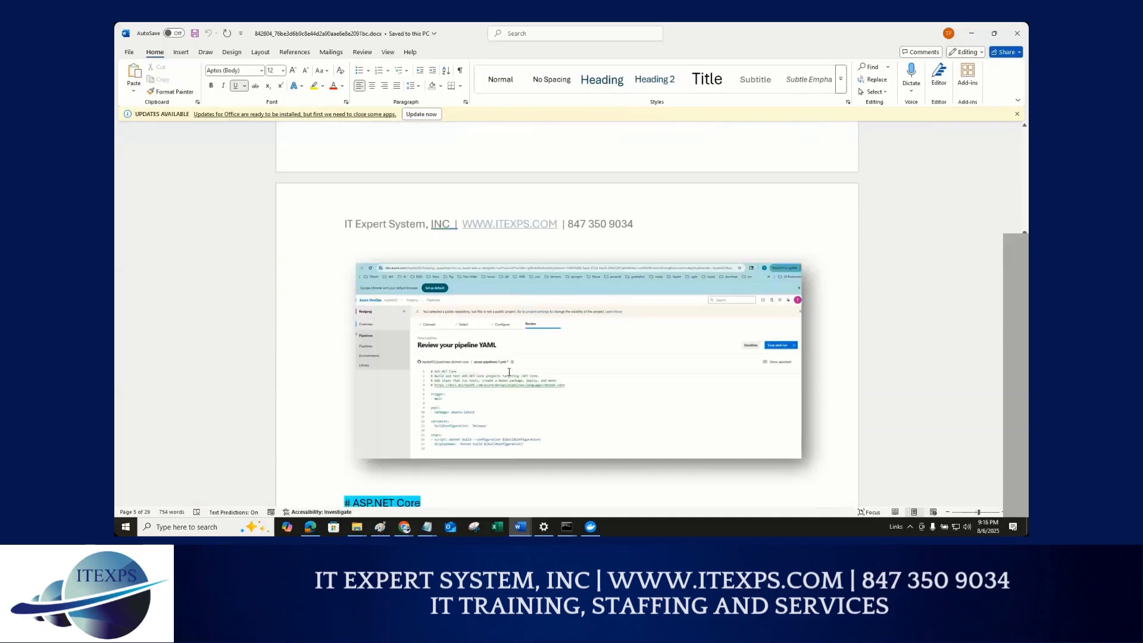
{"action": "scroll", "coordinate": [510, 372], "scroll_direction": "down", "scroll_amount": 5}
{"action": "scroll", "coordinate": [509, 372], "scroll_direction": "down", "scroll_amount": 1}
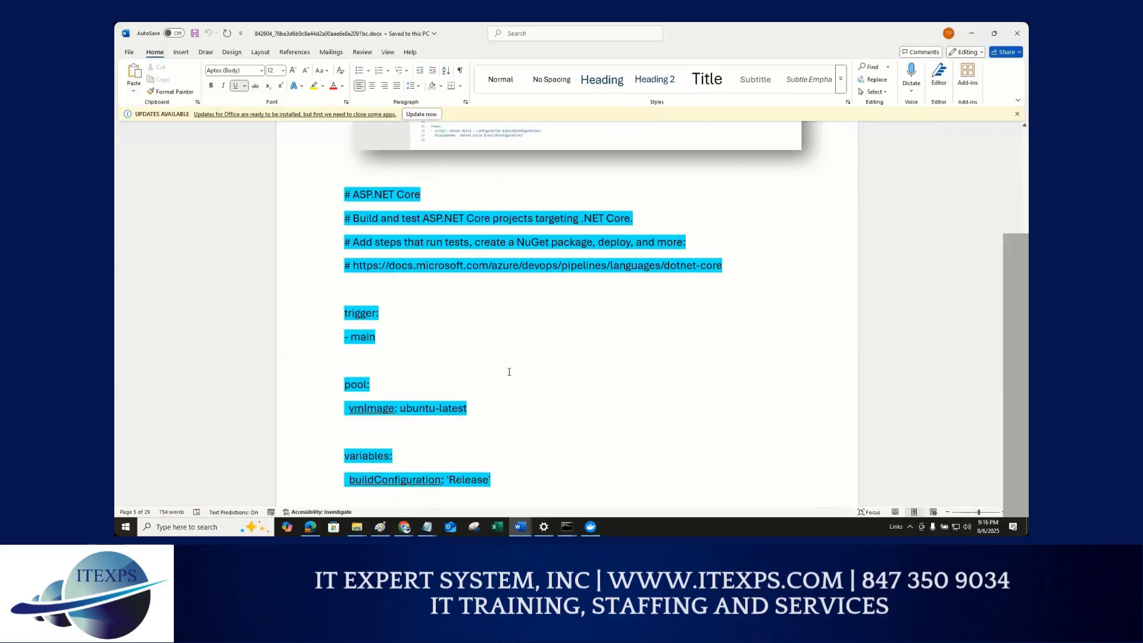
{"action": "scroll", "coordinate": [509, 372], "scroll_direction": "down", "scroll_amount": 5}
{"action": "scroll", "coordinate": [510, 371], "scroll_direction": "down", "scroll_amount": 5}
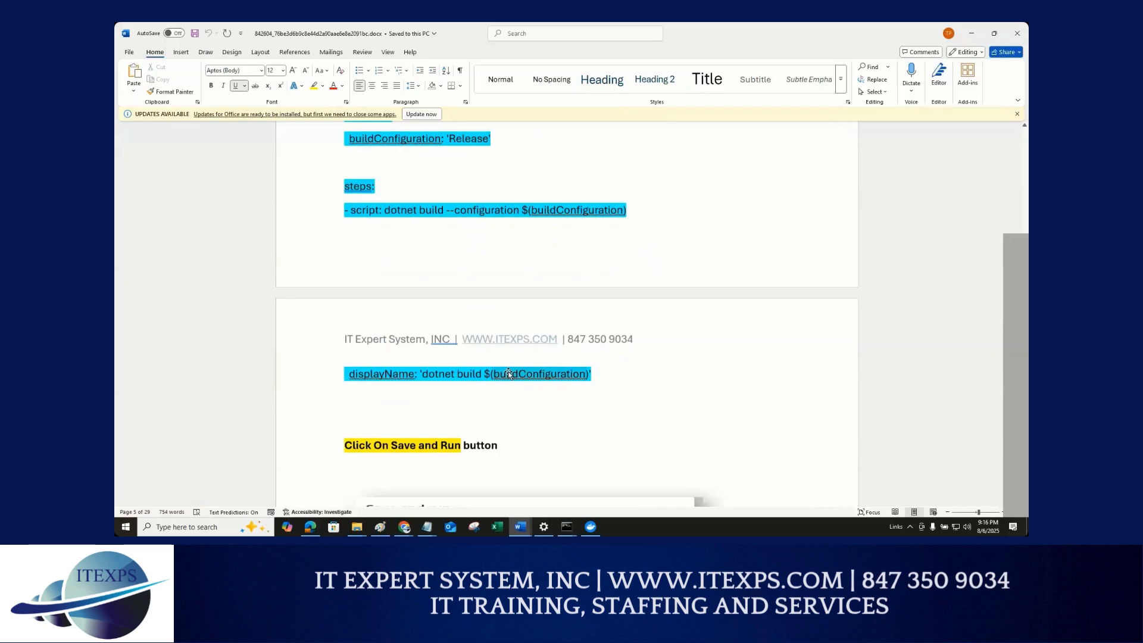
{"action": "scroll", "coordinate": [509, 373], "scroll_direction": "down", "scroll_amount": 4}
{"action": "scroll", "coordinate": [424, 361], "scroll_direction": "down", "scroll_amount": 5}
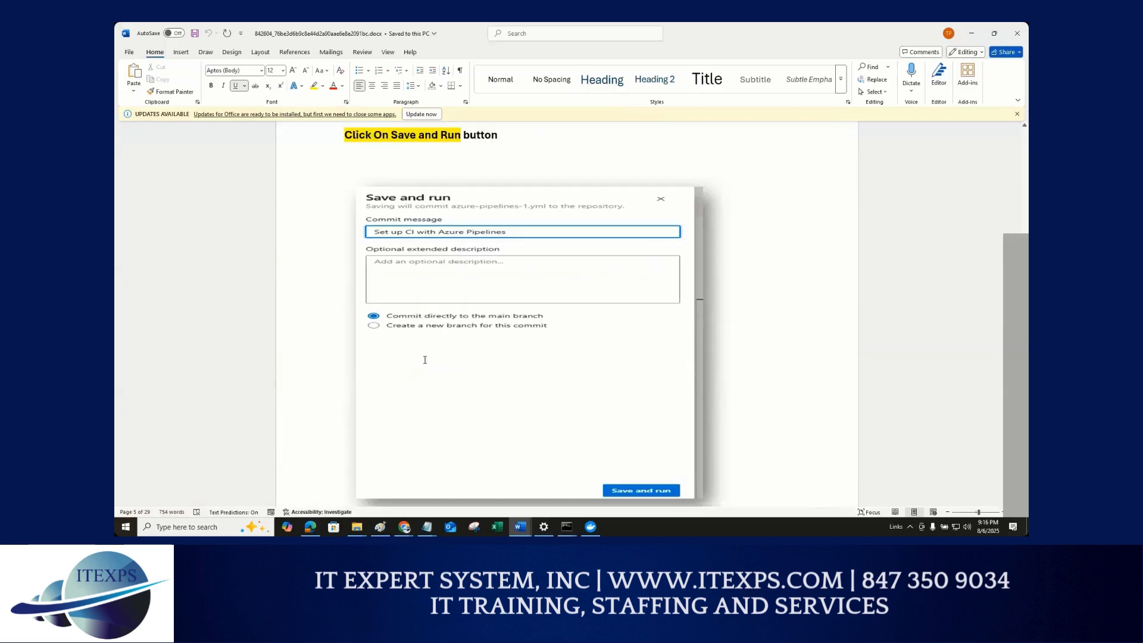
{"action": "scroll", "coordinate": [426, 365], "scroll_direction": "down", "scroll_amount": 5}
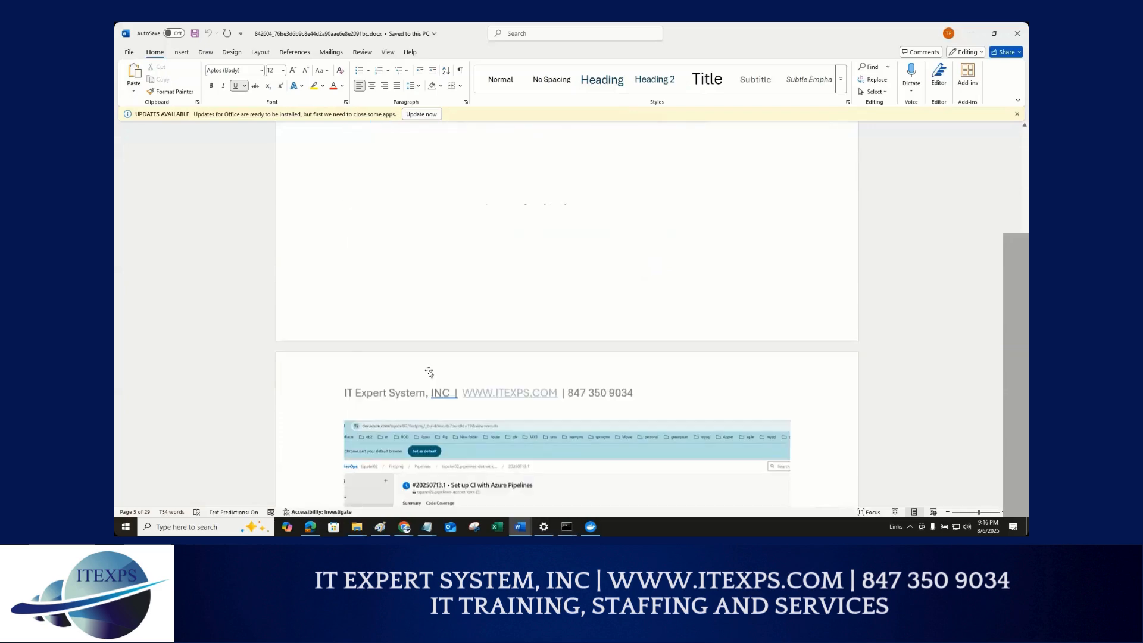
{"action": "scroll", "coordinate": [428, 372], "scroll_direction": "down", "scroll_amount": 7}
{"action": "scroll", "coordinate": [428, 371], "scroll_direction": "down", "scroll_amount": 7}
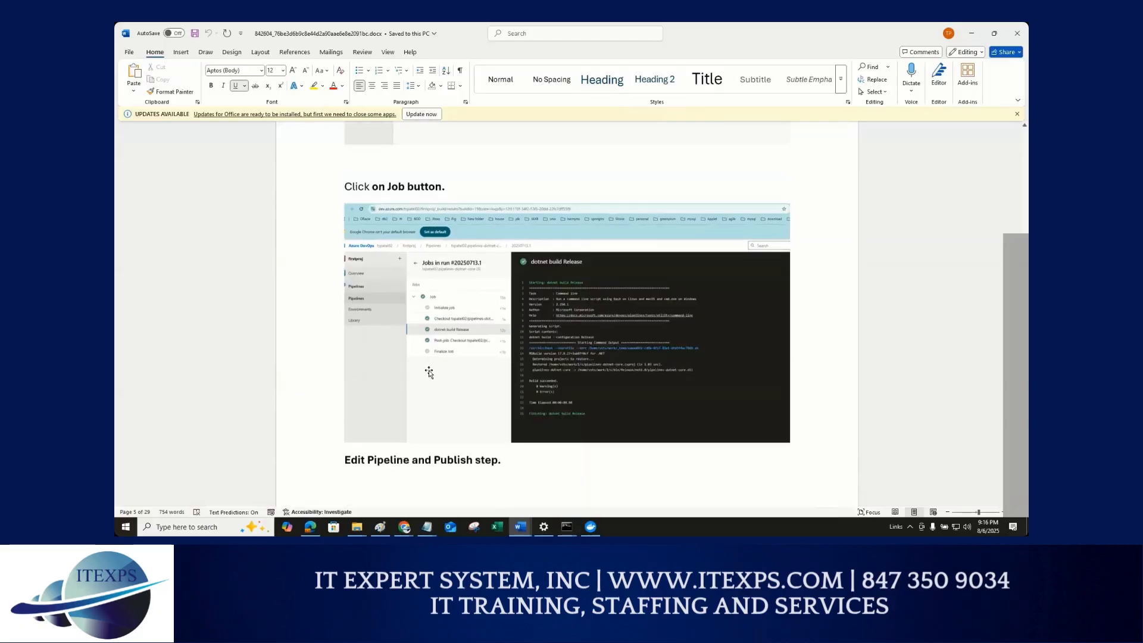
{"action": "scroll", "coordinate": [429, 372], "scroll_direction": "down", "scroll_amount": 2}
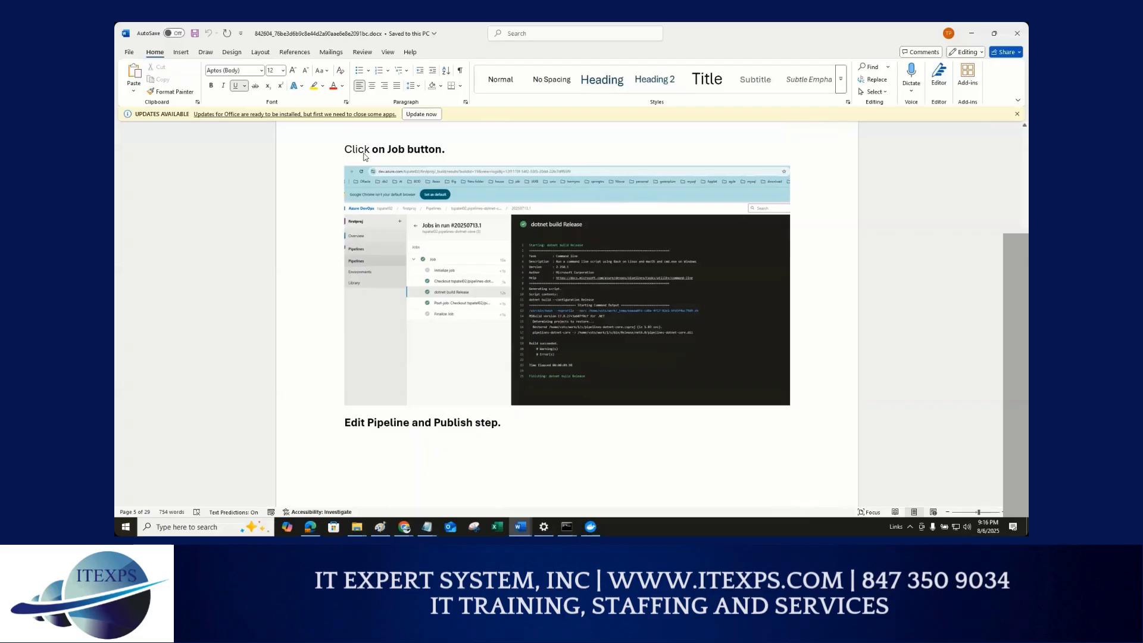
Step: Switch back to Azure DevOps and open the pipelines-dotnet-core1 pipeline in firstproj1 for editing
{"action": "key", "text": "alt+Tab"}
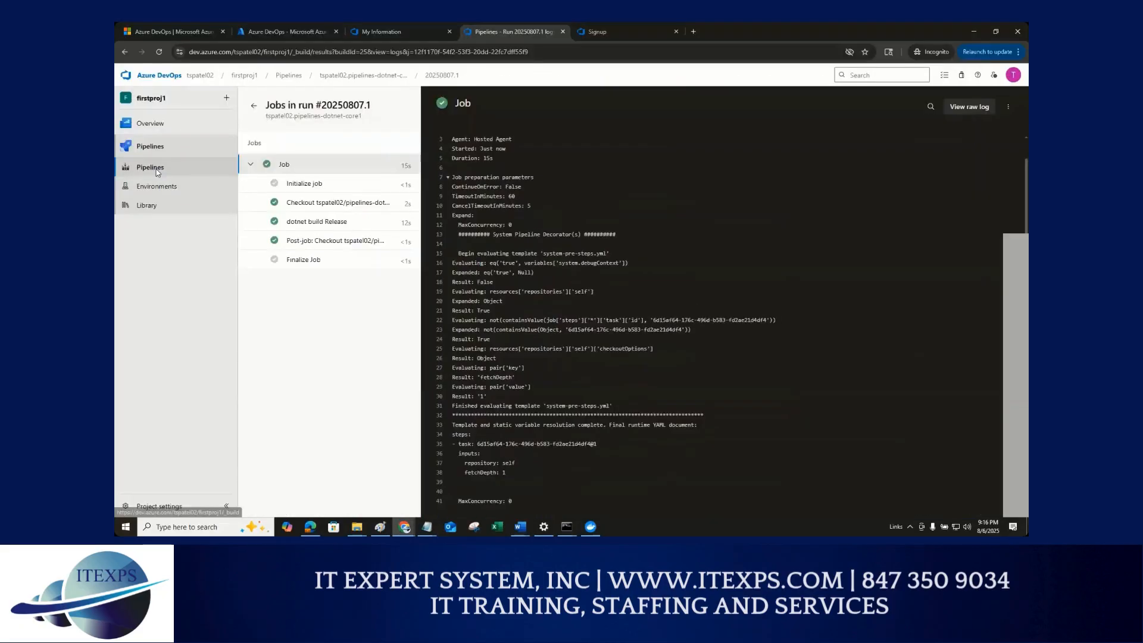
{"action": "left_click", "coordinate": [156, 172]}
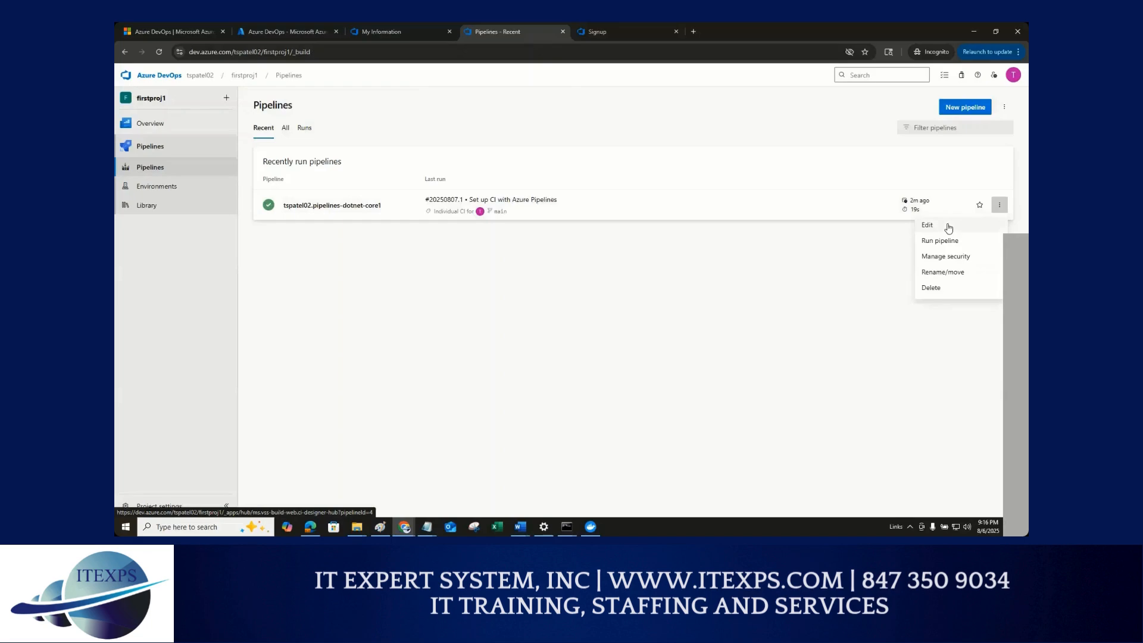
{"action": "mouse_move", "coordinate": [299, 193]}
{"action": "left_mouse_down"}
{"action": "mouse_move", "coordinate": [399, 198]}
{"action": "mouse_move", "coordinate": [386, 207]}
{"action": "left_mouse_up"}
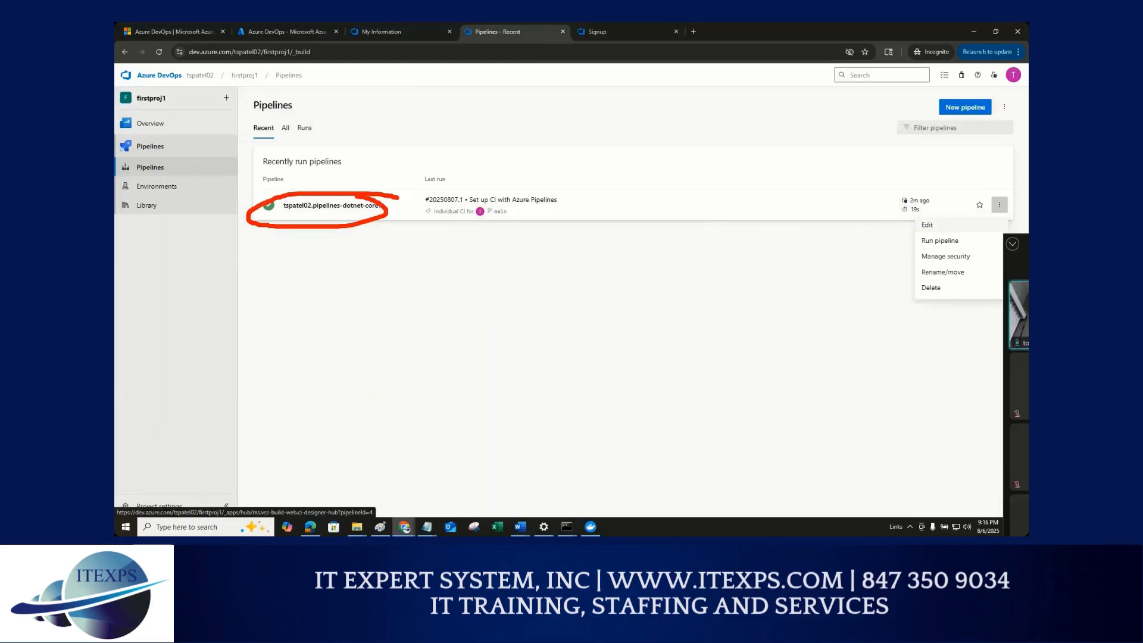
{"action": "left_click_drag", "start_coordinate": [915, 229], "coordinate": [933, 218]}
{"action": "left_click", "coordinate": [927, 225]}
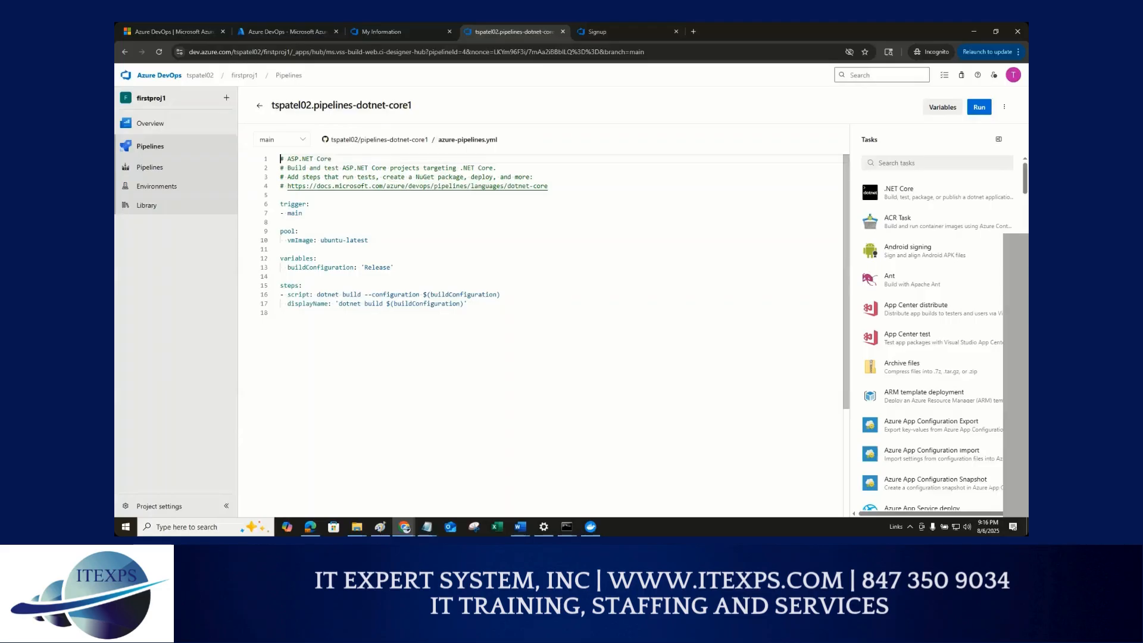
{"action": "left_click_drag", "start_coordinate": [855, 165], "coordinate": [853, 454]}
{"action": "left_click_drag", "start_coordinate": [840, 170], "coordinate": [840, 452]}
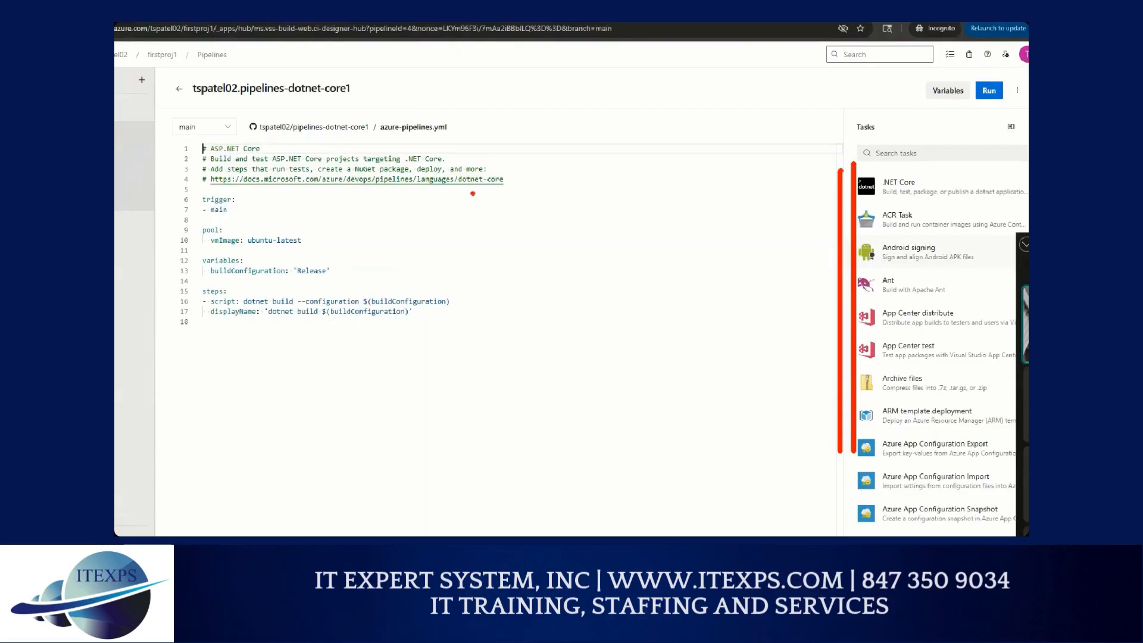
{"action": "left_click_drag", "start_coordinate": [512, 203], "coordinate": [492, 234]}
{"action": "left_click_drag", "start_coordinate": [534, 194], "coordinate": [531, 222]}
{"action": "left_click_drag", "start_coordinate": [522, 209], "coordinate": [565, 215]}
{"action": "left_click_drag", "start_coordinate": [586, 191], "coordinate": [574, 239]}
{"action": "left_click_drag", "start_coordinate": [581, 192], "coordinate": [584, 213]}
{"action": "mouse_move", "coordinate": [524, 109]}
{"action": "left_mouse_down"}
{"action": "mouse_move", "coordinate": [510, 134]}
{"action": "mouse_move", "coordinate": [544, 96]}
{"action": "left_mouse_up"}
{"action": "left_click_drag", "start_coordinate": [553, 98], "coordinate": [589, 122]}
{"action": "mouse_move", "coordinate": [604, 287]}
{"action": "left_mouse_down"}
{"action": "mouse_move", "coordinate": [631, 327]}
{"action": "mouse_move", "coordinate": [676, 305]}
{"action": "left_mouse_up"}
{"action": "left_click_drag", "start_coordinate": [695, 257], "coordinate": [726, 288]}
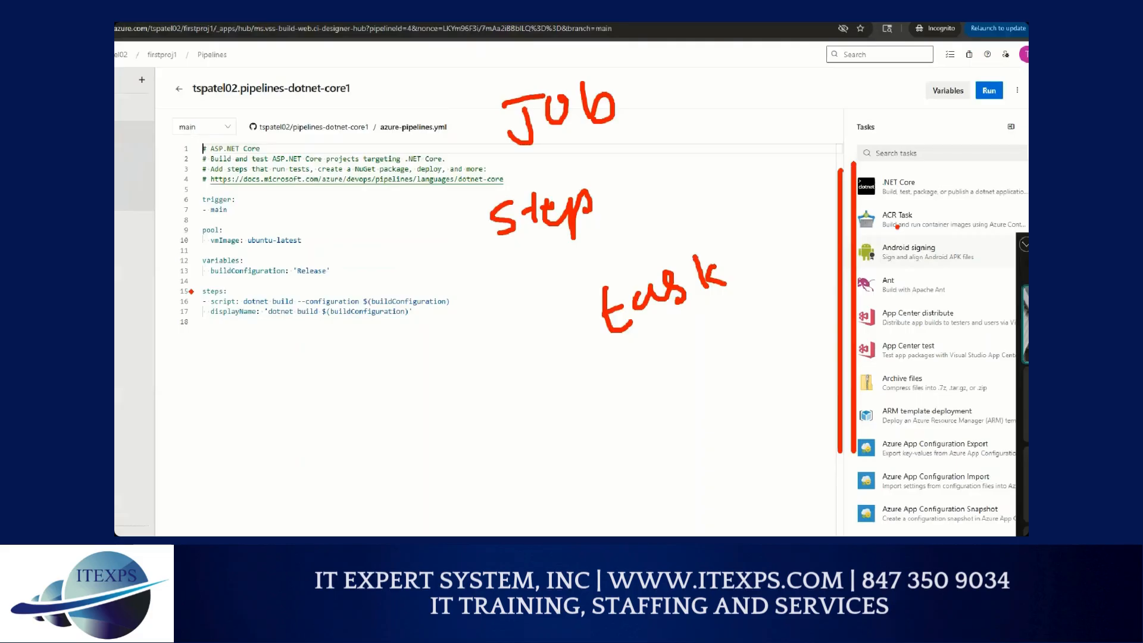
{"action": "left_click_drag", "start_coordinate": [878, 230], "coordinate": [880, 284]}
{"action": "left_click_drag", "start_coordinate": [884, 224], "coordinate": [916, 291]}
{"action": "mouse_move", "coordinate": [938, 250]}
{"action": "left_mouse_down"}
{"action": "mouse_move", "coordinate": [541, 361]}
{"action": "mouse_move", "coordinate": [409, 378]}
{"action": "left_mouse_up"}
{"action": "mouse_move", "coordinate": [419, 358]}
{"action": "left_mouse_down"}
{"action": "mouse_move", "coordinate": [401, 392]}
{"action": "mouse_move", "coordinate": [418, 393]}
{"action": "left_mouse_up"}
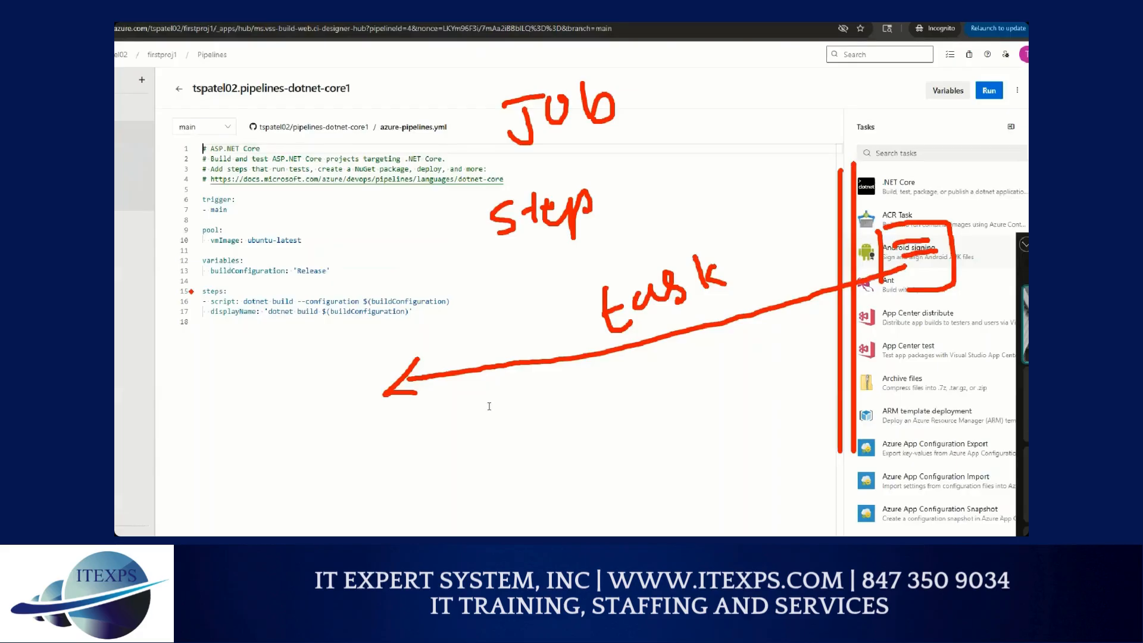
{"action": "key", "text": "Escape"}
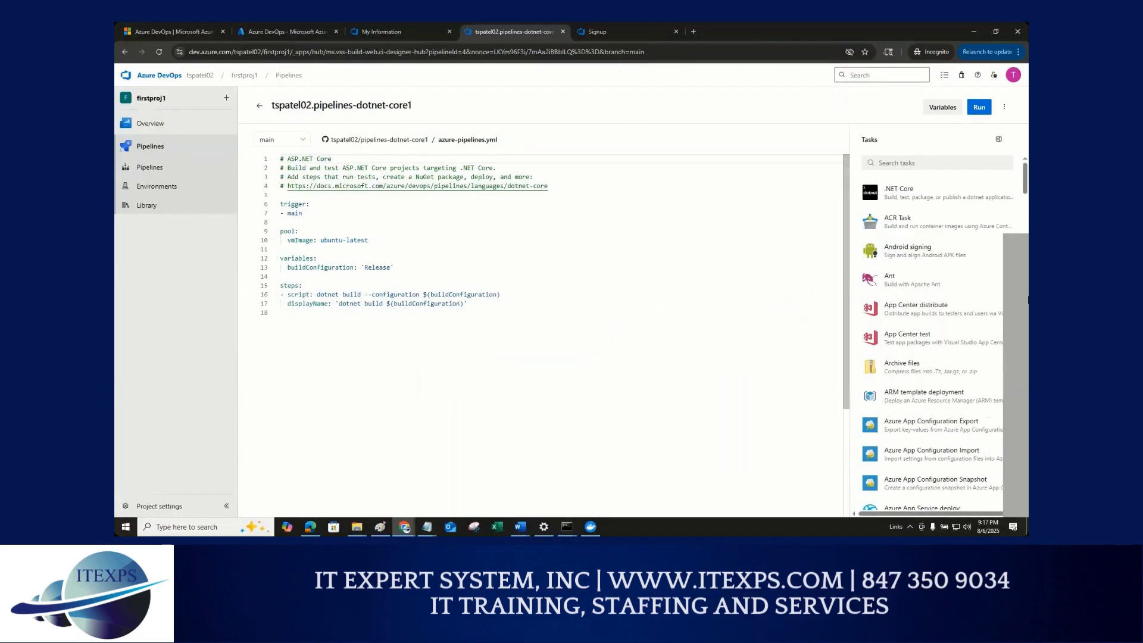
Step: Search the pipeline tasks for "publish", "azure publish" and "pu", and look through the matching publishing tasks
{"action": "left_click", "coordinate": [907, 163]}
{"action": "type", "text": "publ"}
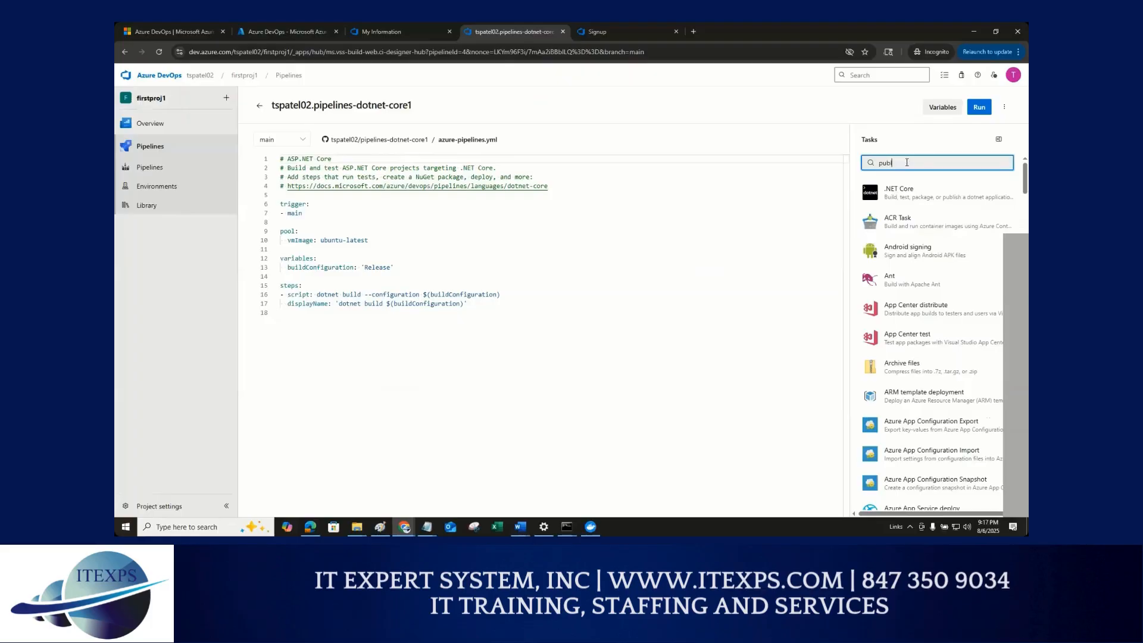
{"action": "type", "text": "ish"}
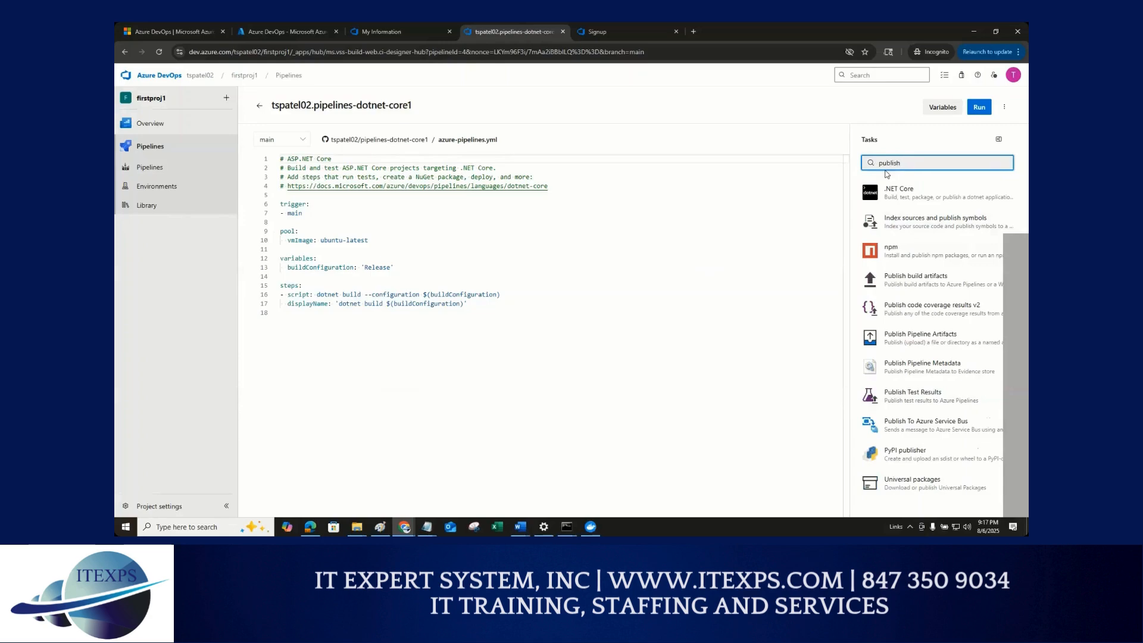
{"action": "type", "text": "azure"}
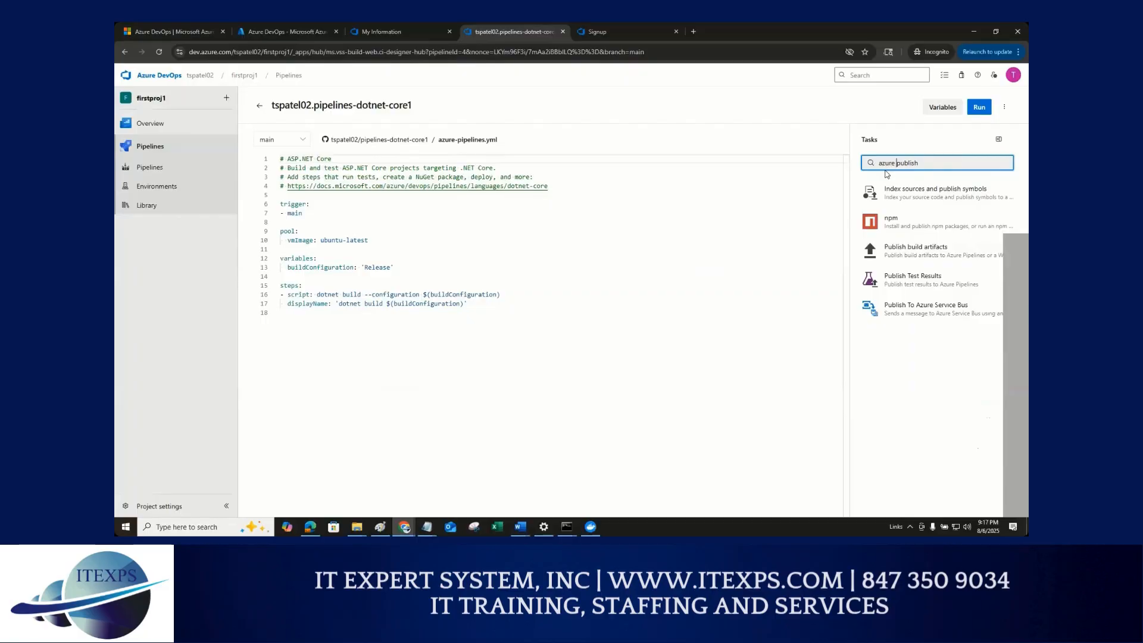
{"action": "left_click_drag", "start_coordinate": [931, 165], "coordinate": [872, 167]}
{"action": "type", "text": "pu"}
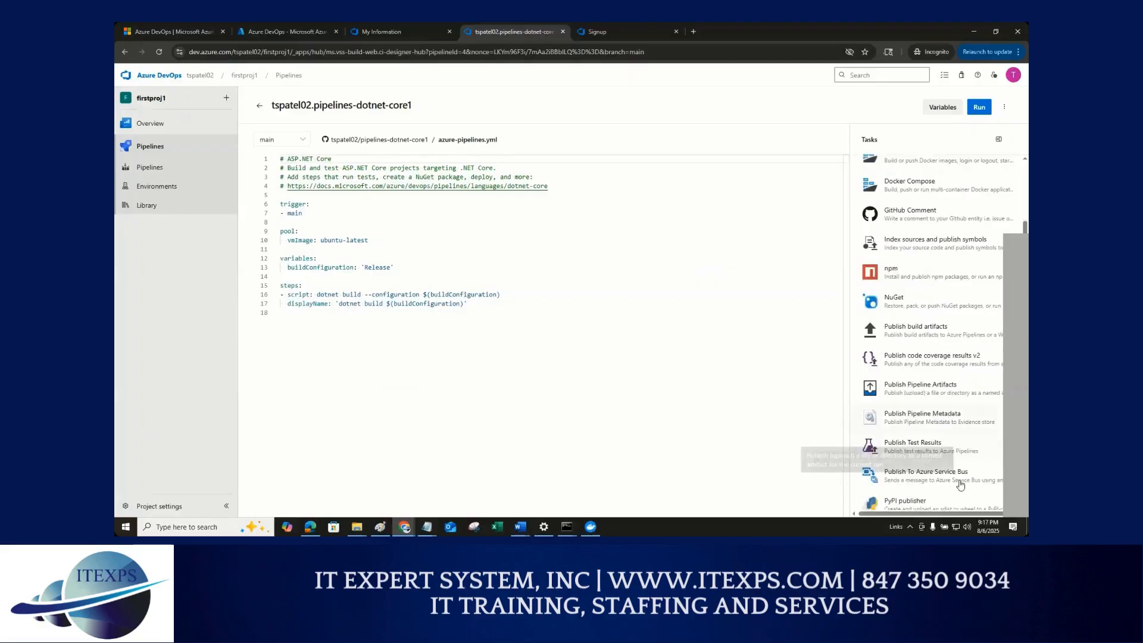
{"action": "scroll", "coordinate": [956, 452], "scroll_direction": "down", "scroll_amount": 2}
{"action": "scroll", "coordinate": [965, 453], "scroll_direction": "down", "scroll_amount": 1}
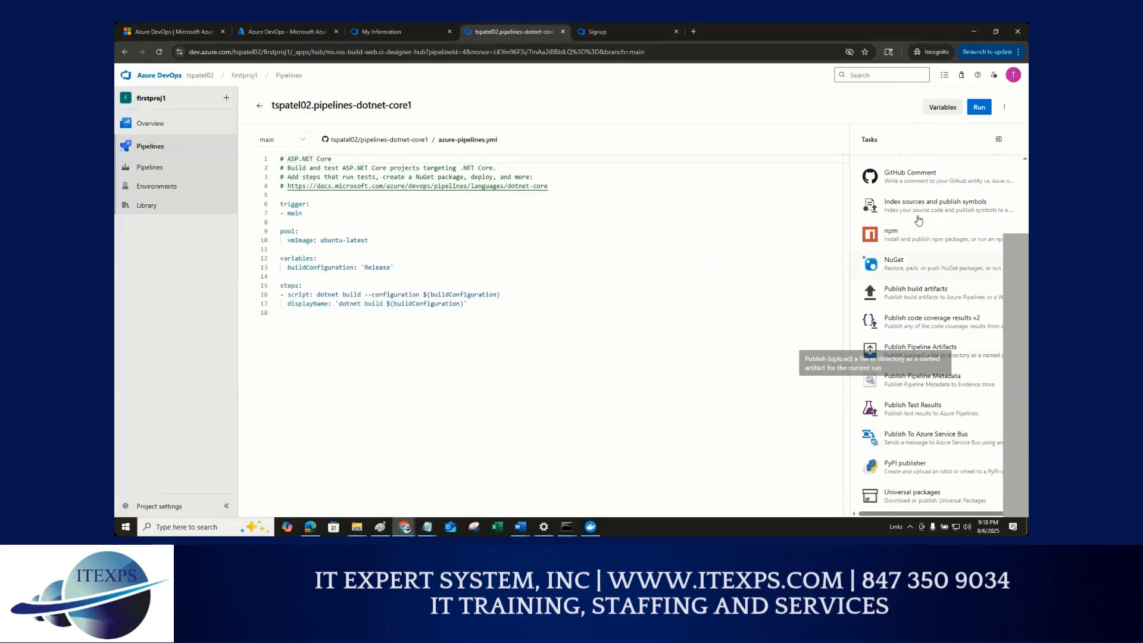
Step: Search the pipeline tasks for "deploy"
{"action": "scroll", "coordinate": [919, 222], "scroll_direction": "up", "scroll_amount": 3}
{"action": "left_click", "coordinate": [875, 162]}
{"action": "type", "text": "pu"}
{"action": "left_click_drag", "start_coordinate": [888, 163], "coordinate": [867, 164]}
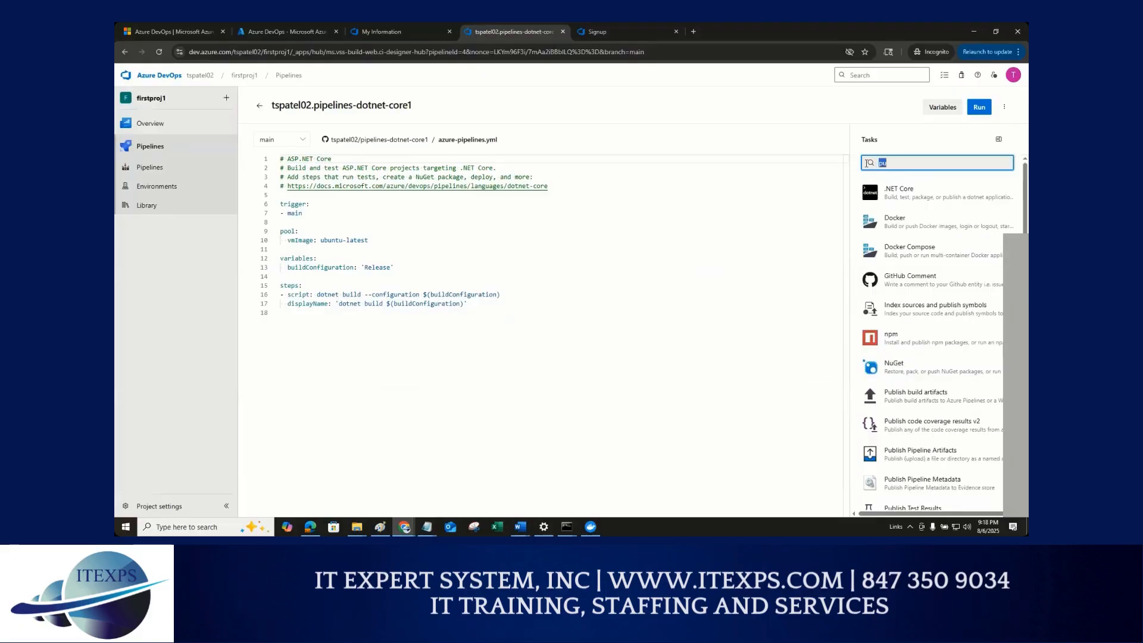
{"action": "type", "text": "deploy"}
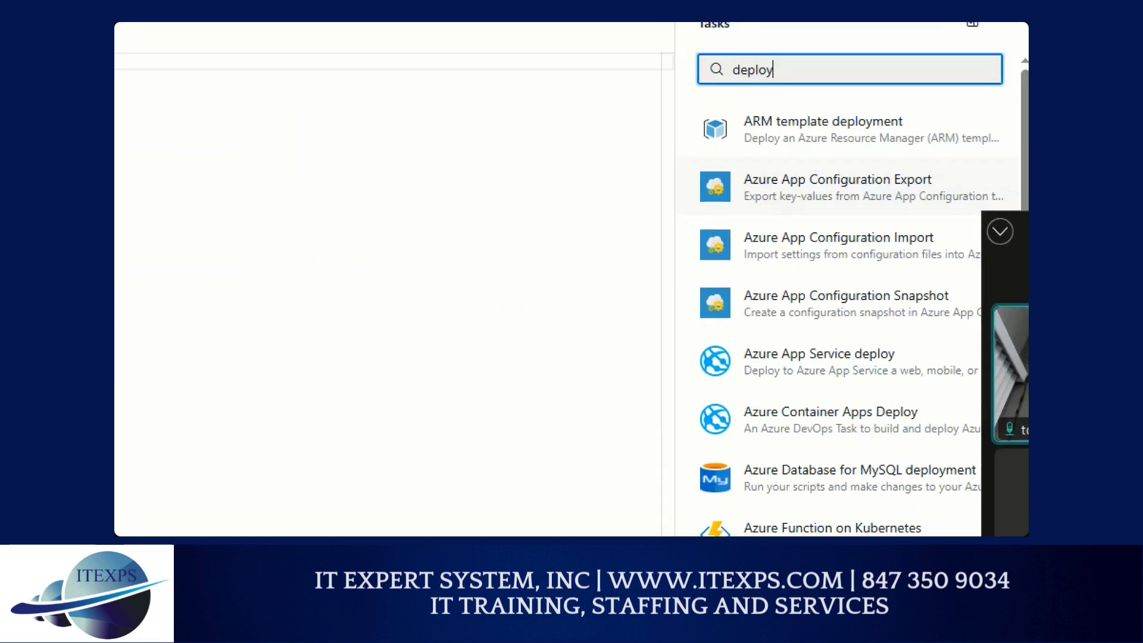
{"action": "left_click", "coordinate": [840, 212]}
{"action": "left_click_drag", "start_coordinate": [723, 91], "coordinate": [767, 91]}
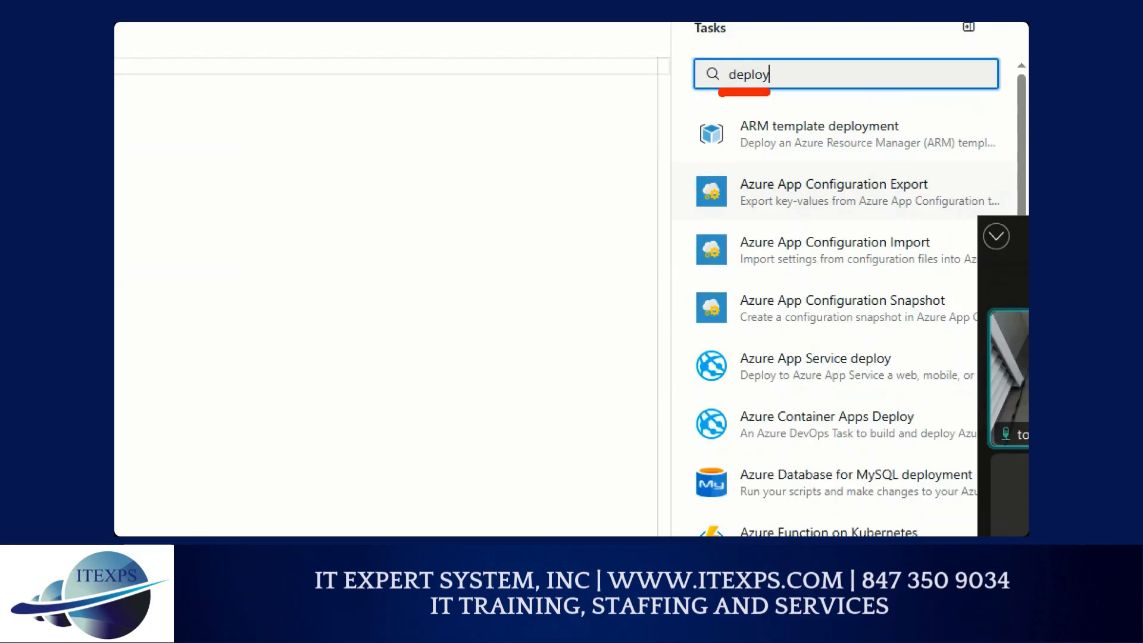
{"action": "mouse_move", "coordinate": [874, 337]}
{"action": "left_mouse_down"}
{"action": "mouse_move", "coordinate": [716, 386]}
{"action": "mouse_move", "coordinate": [890, 338]}
{"action": "left_mouse_up"}
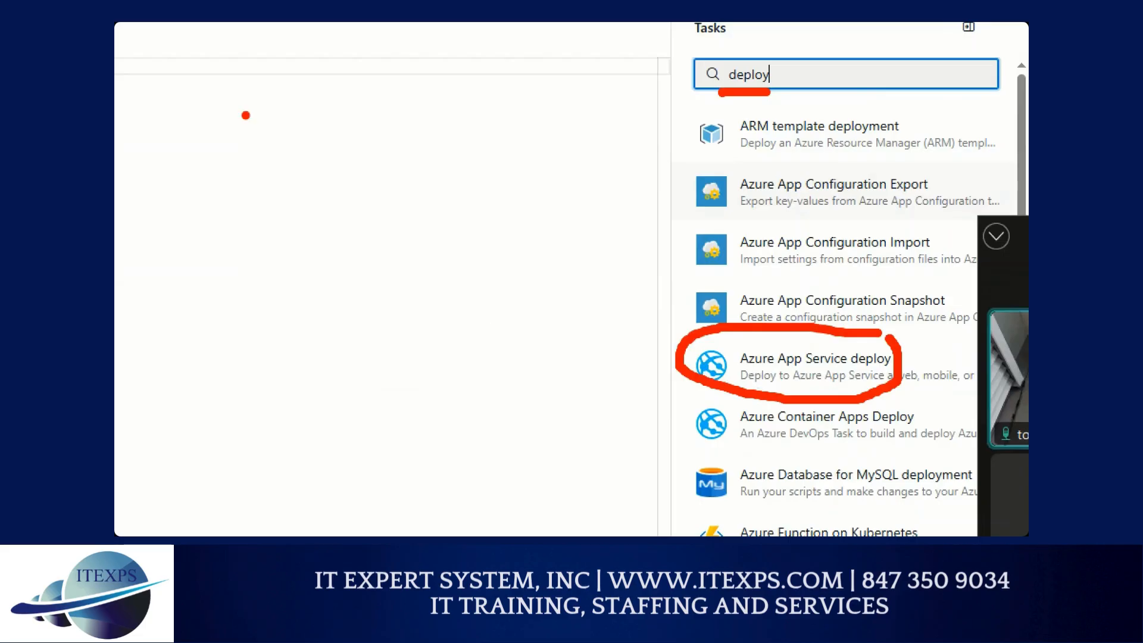
{"action": "left_click_drag", "start_coordinate": [246, 115], "coordinate": [232, 337]}
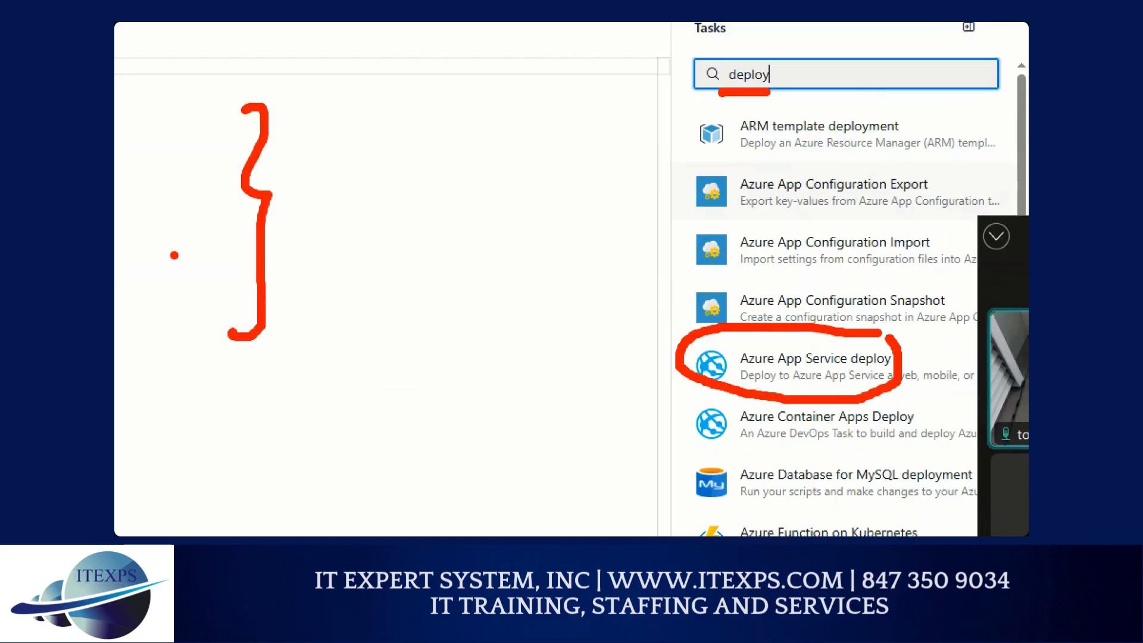
{"action": "mouse_move", "coordinate": [173, 253]}
{"action": "left_mouse_down"}
{"action": "mouse_move", "coordinate": [366, 268]}
{"action": "mouse_move", "coordinate": [381, 282]}
{"action": "left_mouse_up"}
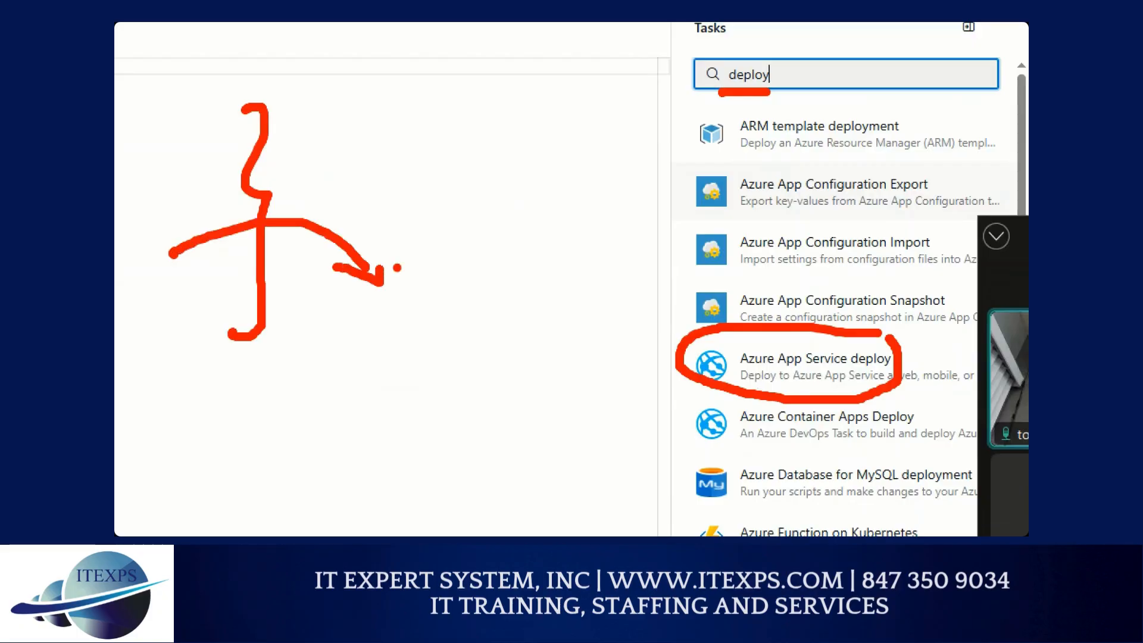
{"action": "left_click_drag", "start_coordinate": [502, 120], "coordinate": [481, 393]}
{"action": "left_click_drag", "start_coordinate": [520, 115], "coordinate": [464, 390]}
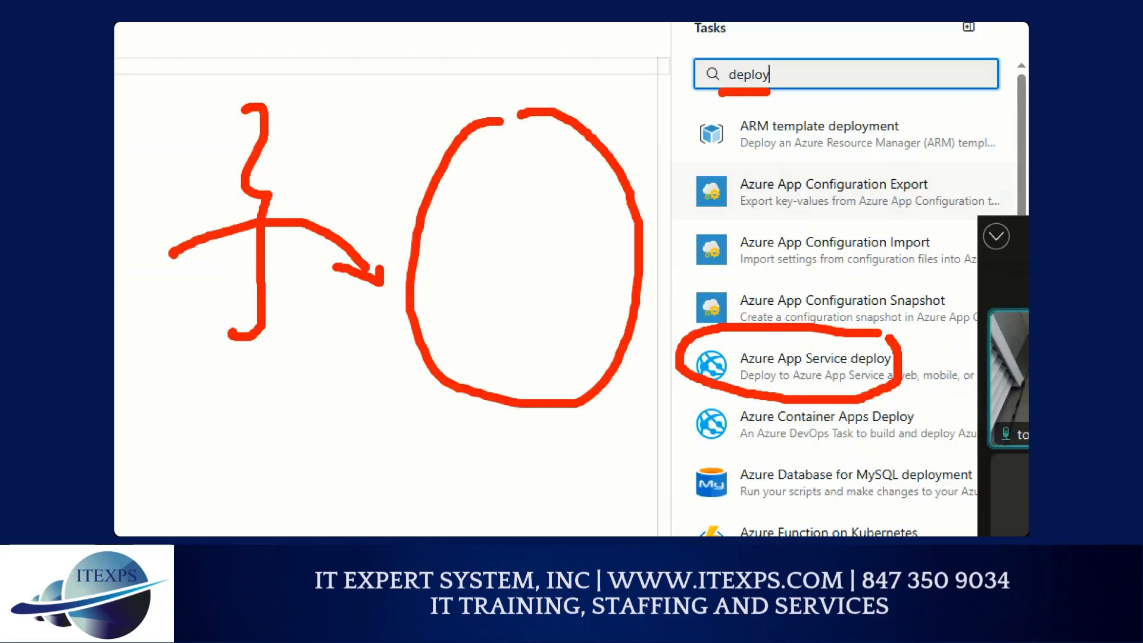
{"action": "left_click", "coordinate": [542, 170]}
{"action": "left_click", "coordinate": [546, 210]}
{"action": "left_click", "coordinate": [544, 255]}
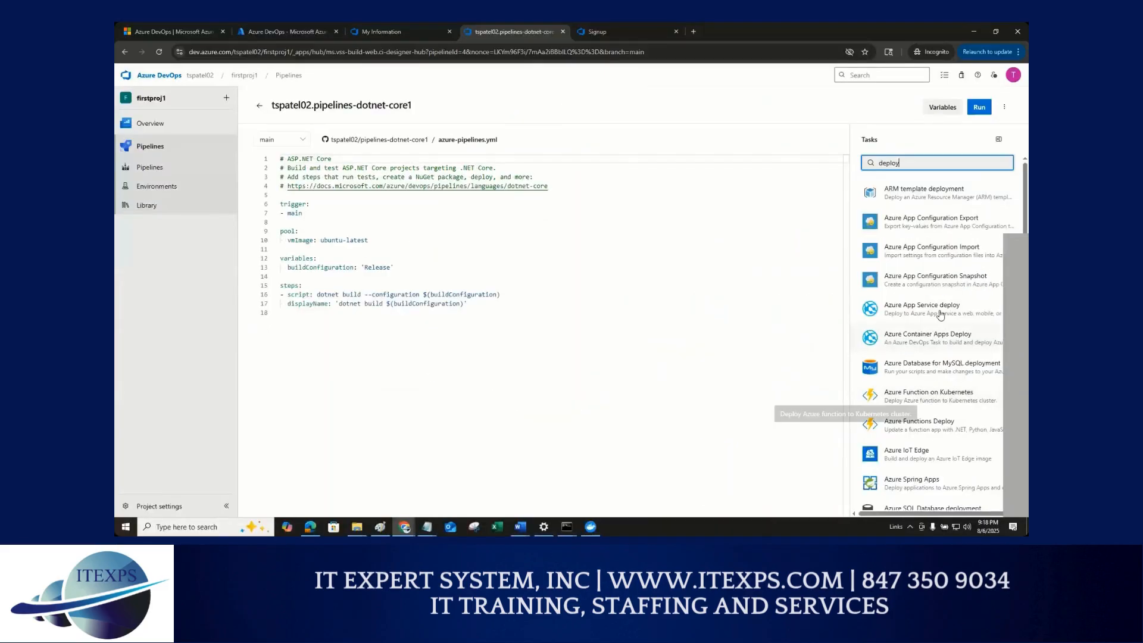
Step: Open the Azure App Service deploy task and keep Azure Resource Manager as its connection type
{"action": "left_click", "coordinate": [941, 315]}
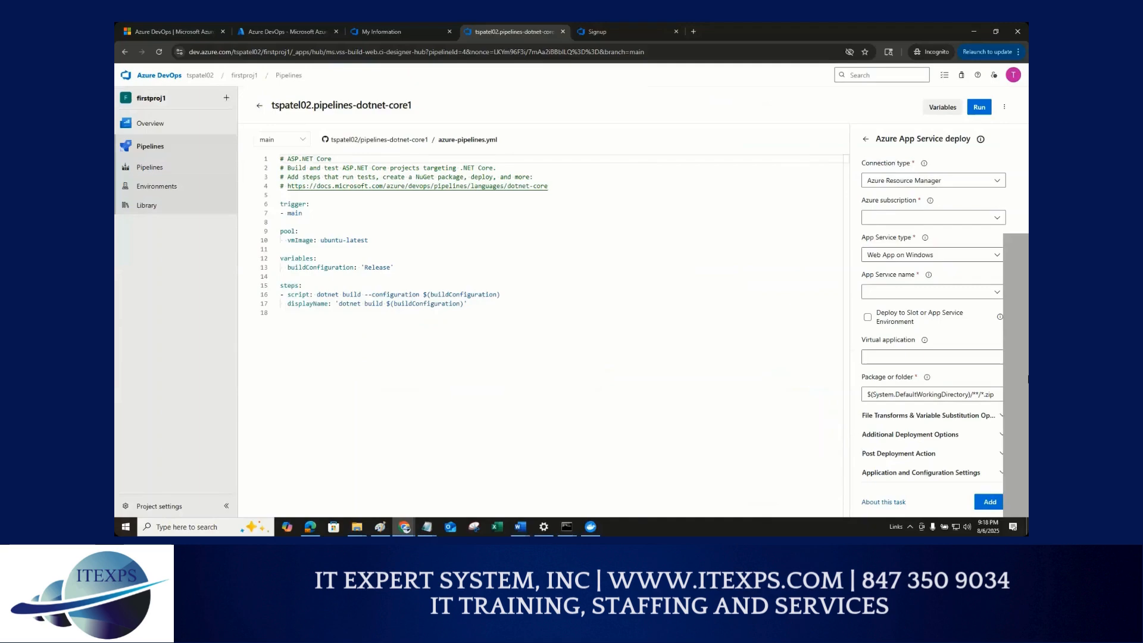
{"action": "left_click", "coordinate": [919, 186]}
{"action": "left_click", "coordinate": [920, 191]}
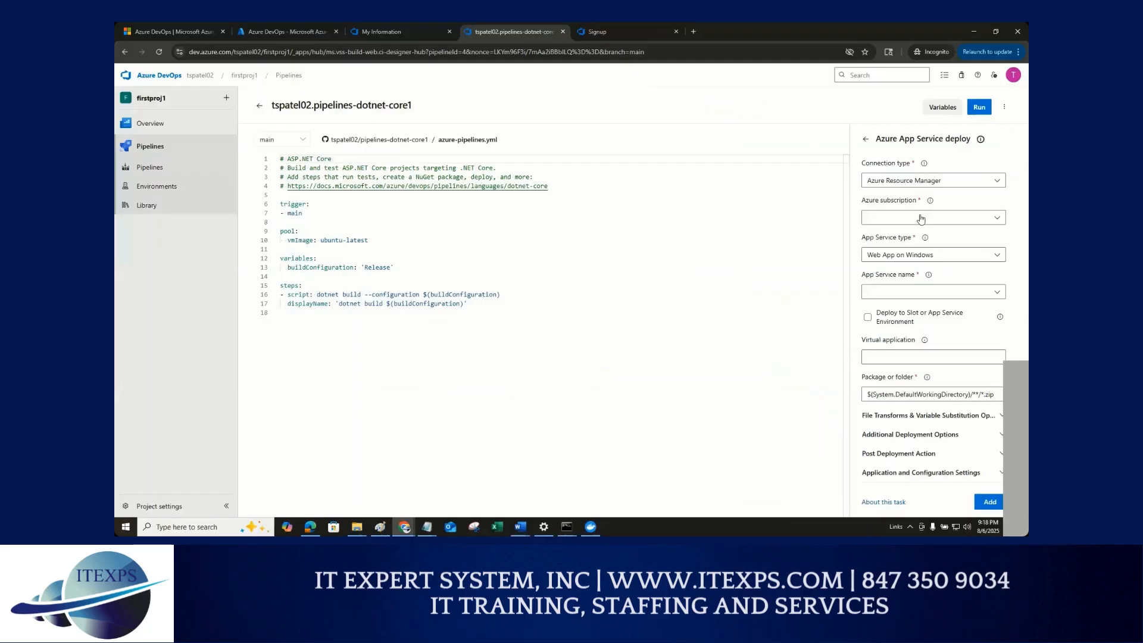
Step: Select and authorize Azure subscription 1 for the deploy task, and set its App Service type to Web App on Linux
{"action": "left_click", "coordinate": [922, 218]}
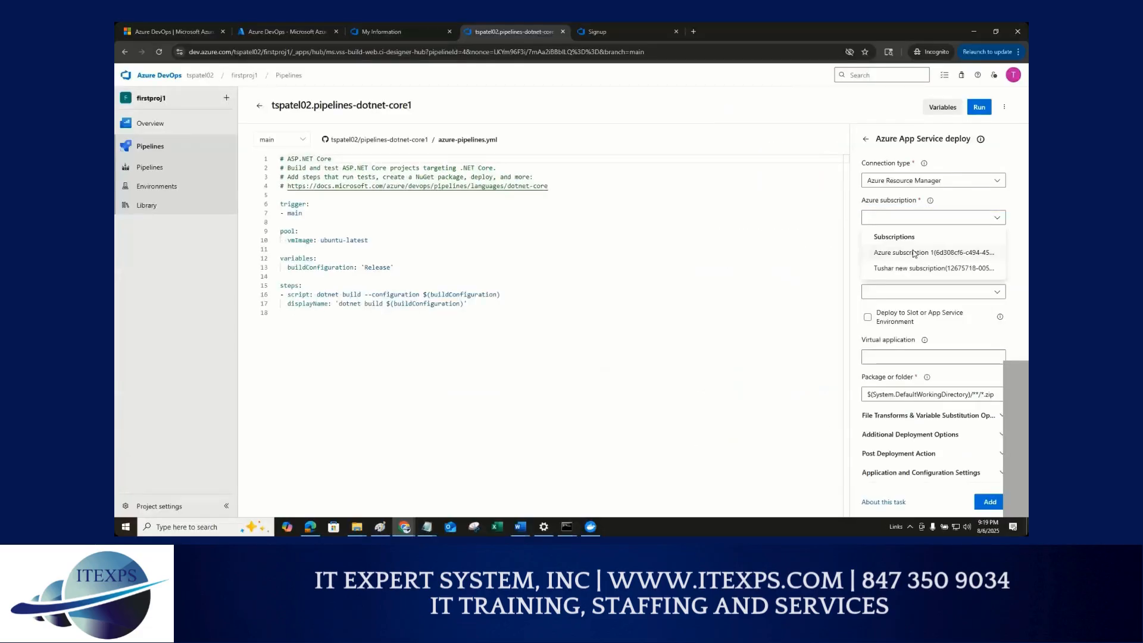
{"action": "left_click", "coordinate": [915, 253]}
{"action": "left_click", "coordinate": [886, 254]}
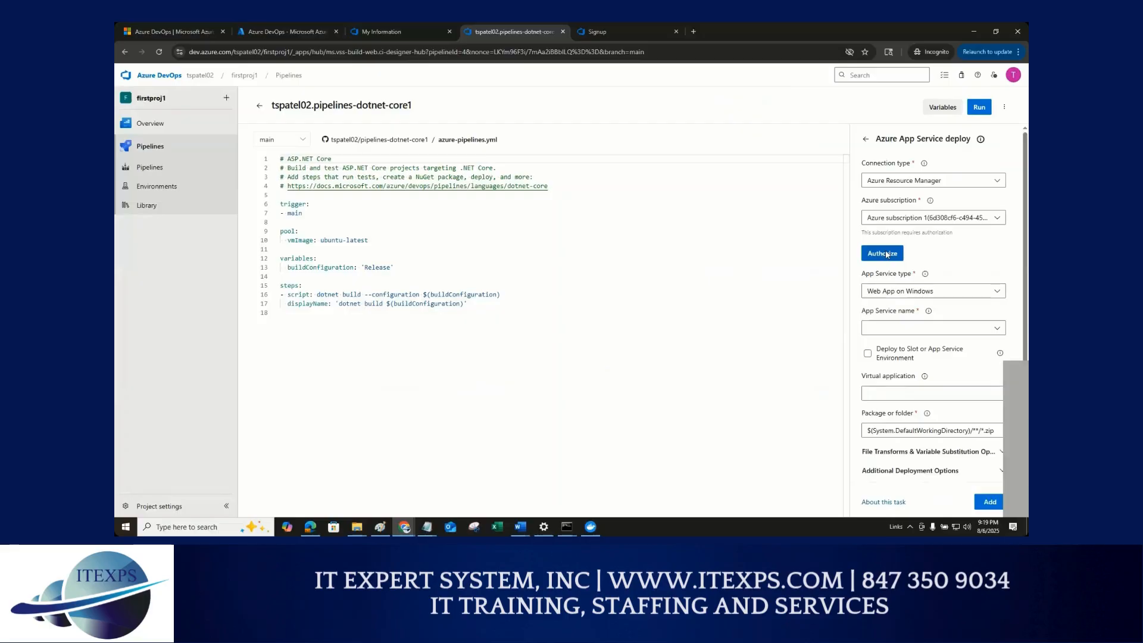
{"action": "left_click", "coordinate": [887, 255]}
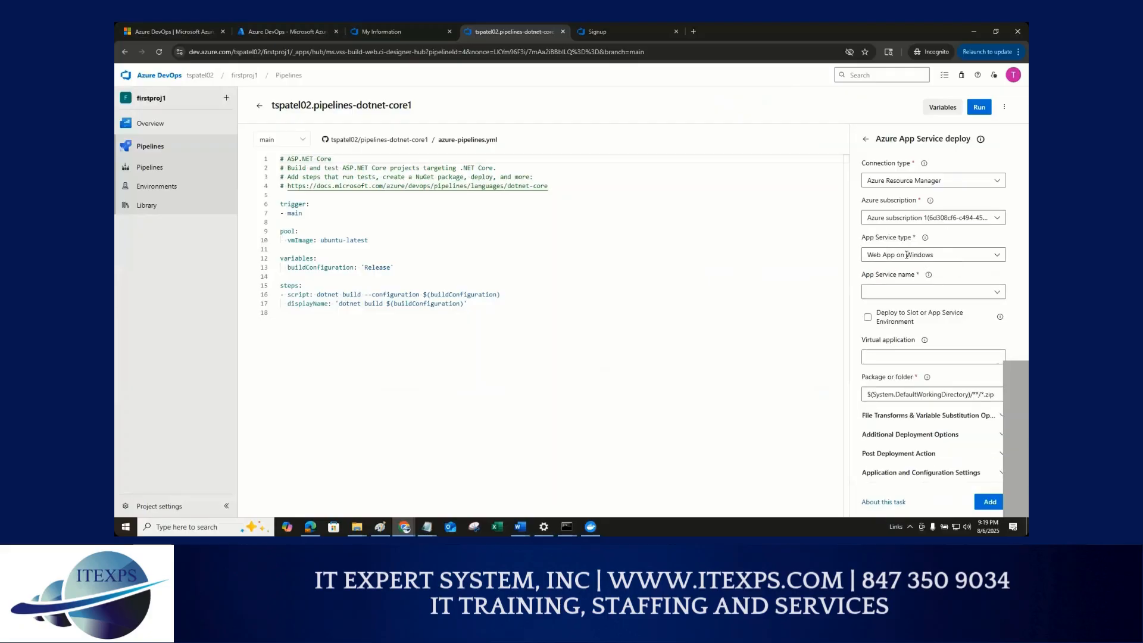
{"action": "left_click", "coordinate": [907, 255]}
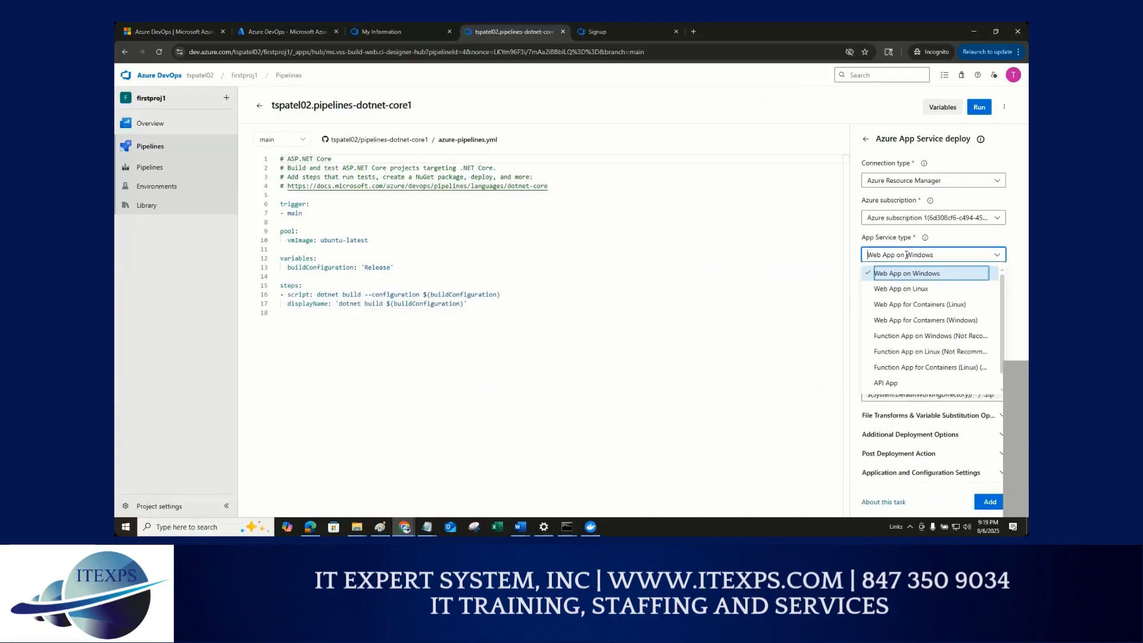
{"action": "left_click", "coordinate": [904, 290]}
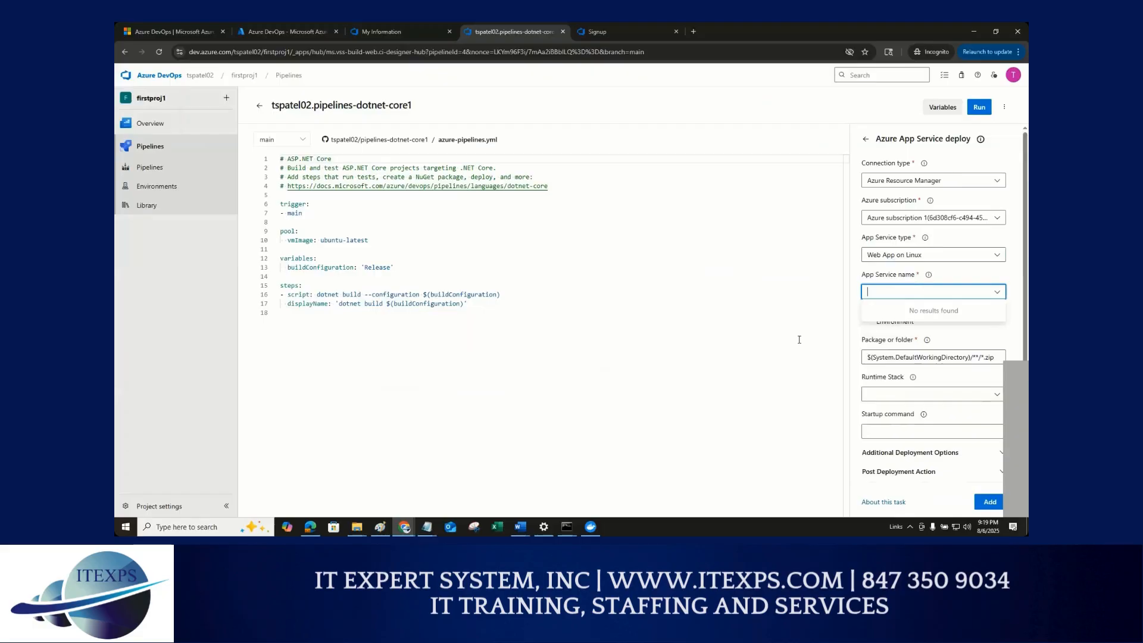
Step: Switch to the Word guide and read from the Edit Pipeline and Publish step through the Set Up Azure for Deployment section
{"action": "left_click", "coordinate": [519, 527]}
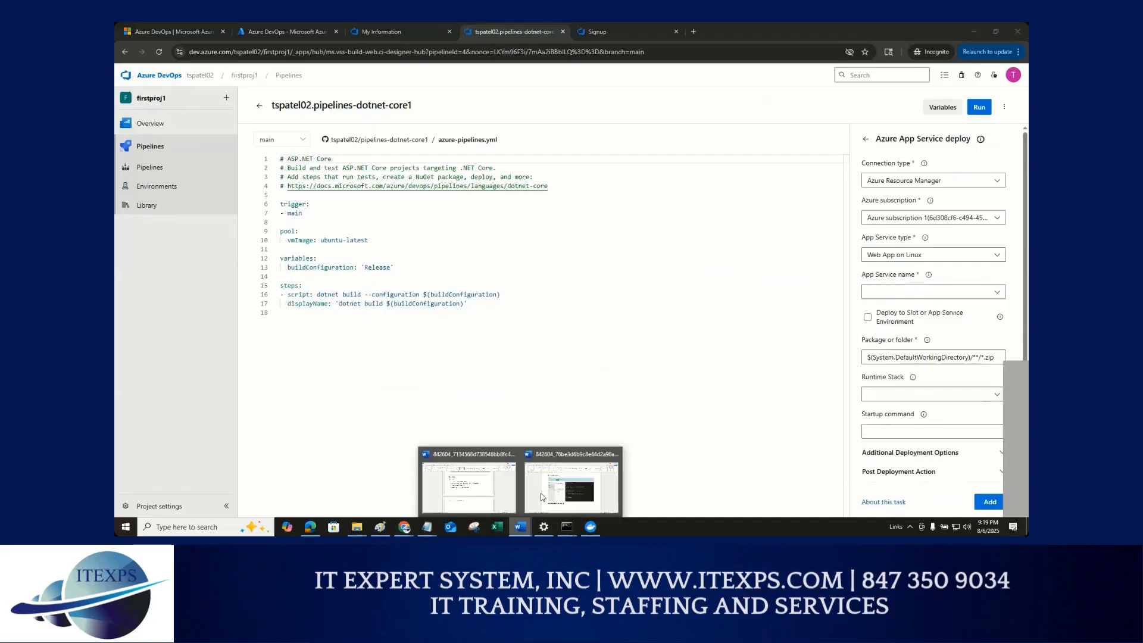
{"action": "left_click", "coordinate": [541, 493]}
{"action": "scroll", "coordinate": [535, 457], "scroll_direction": "down", "scroll_amount": 2}
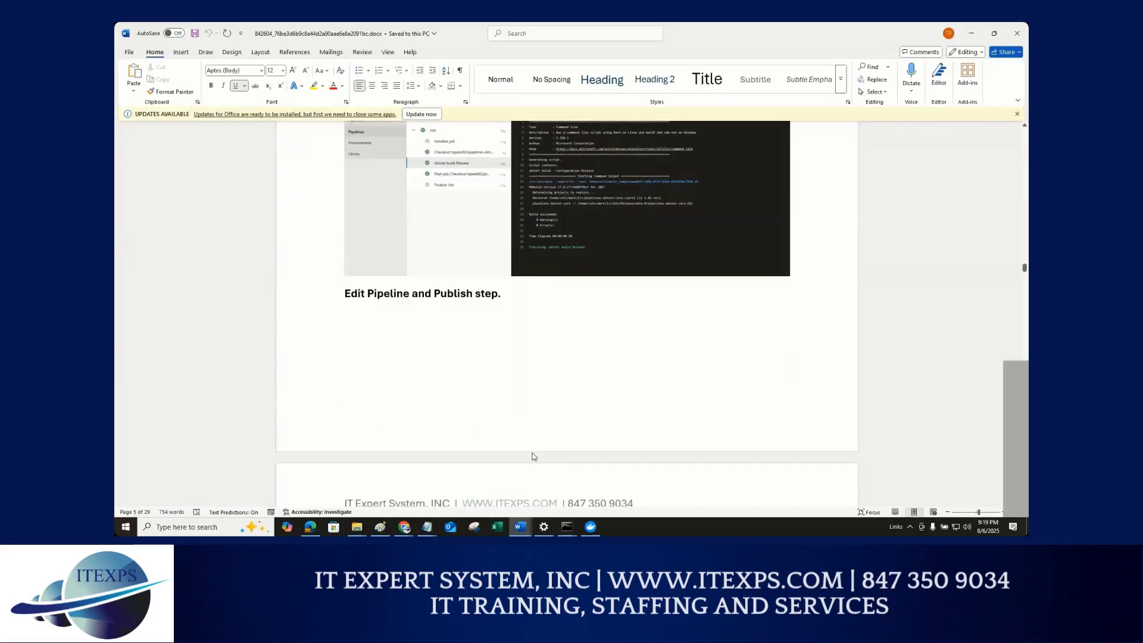
{"action": "scroll", "coordinate": [535, 457], "scroll_direction": "down", "scroll_amount": 4}
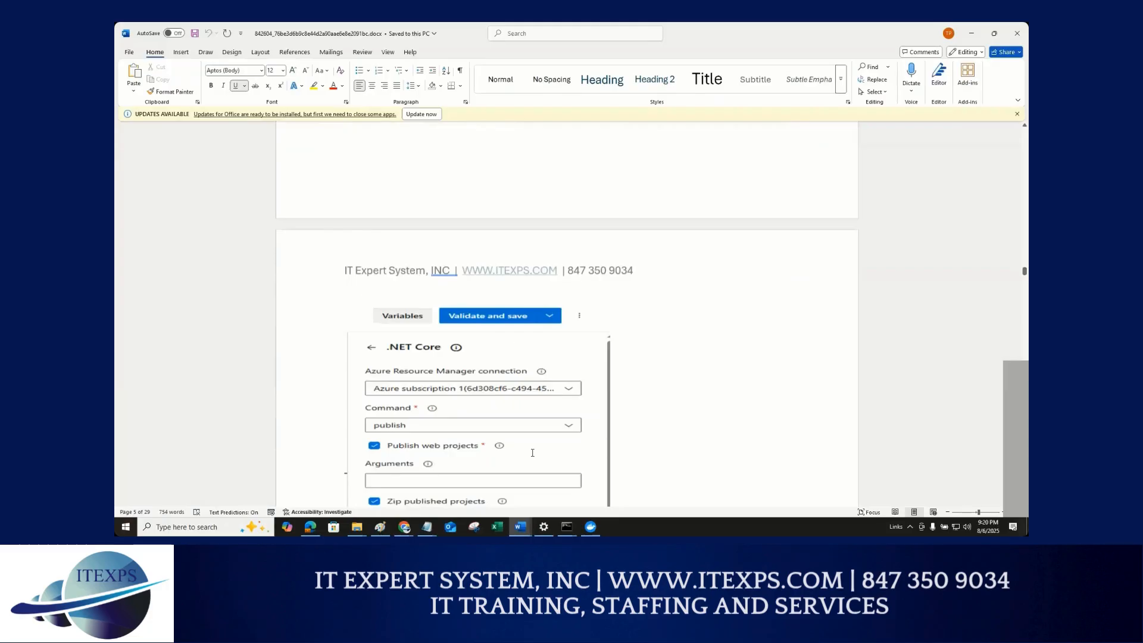
{"action": "scroll", "coordinate": [535, 457], "scroll_direction": "down", "scroll_amount": 5}
{"action": "scroll", "coordinate": [533, 456], "scroll_direction": "down", "scroll_amount": 3}
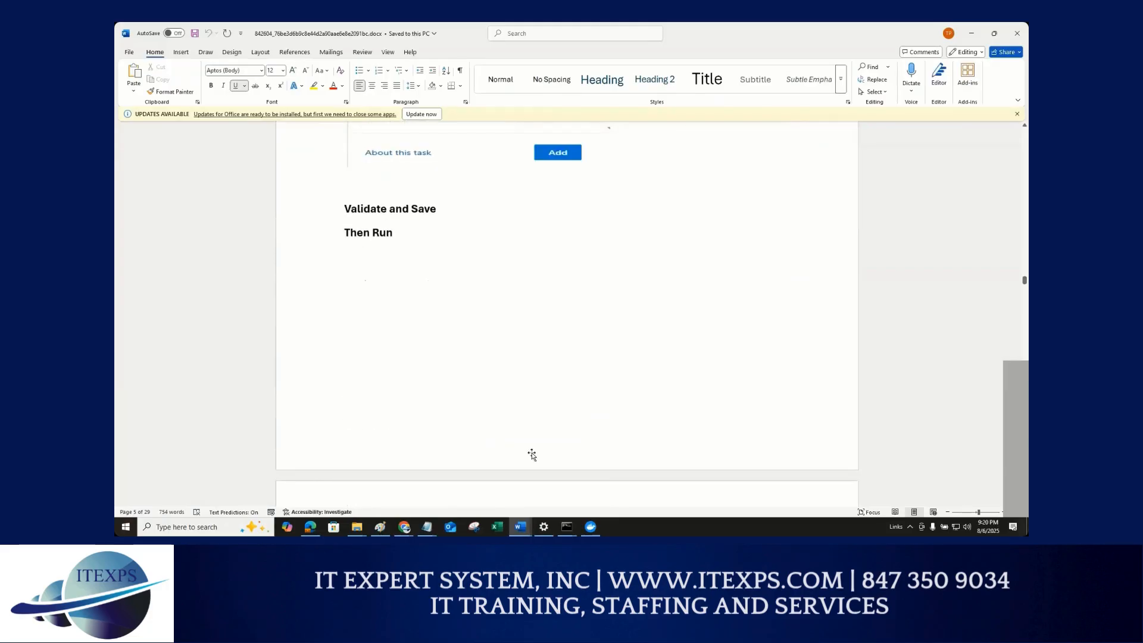
{"action": "scroll", "coordinate": [532, 455], "scroll_direction": "down", "scroll_amount": 10}
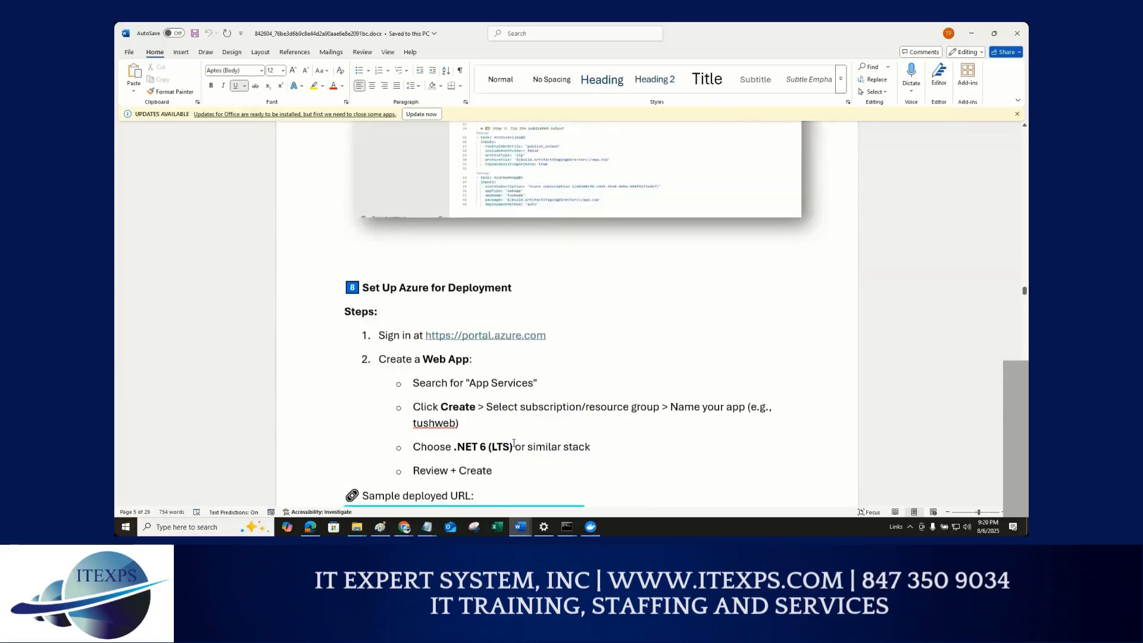
{"action": "scroll", "coordinate": [510, 440], "scroll_direction": "down", "scroll_amount": 1}
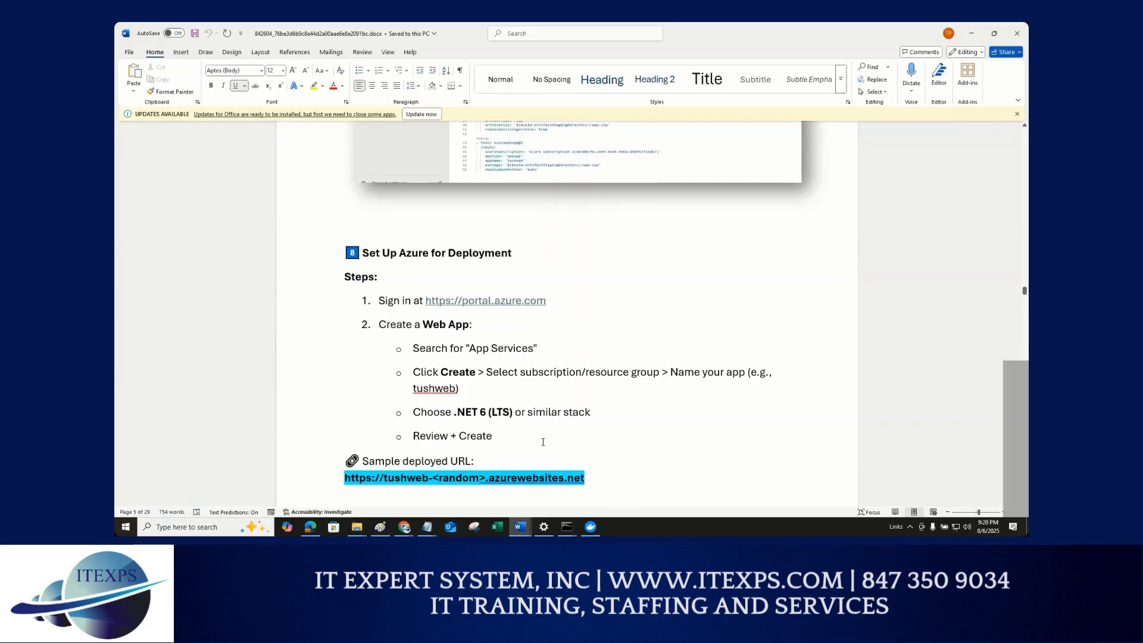
Step: Switch to the Azure portal dashboard in the browser and search its resources and services for "web"
{"action": "key", "text": "alt+Tab"}
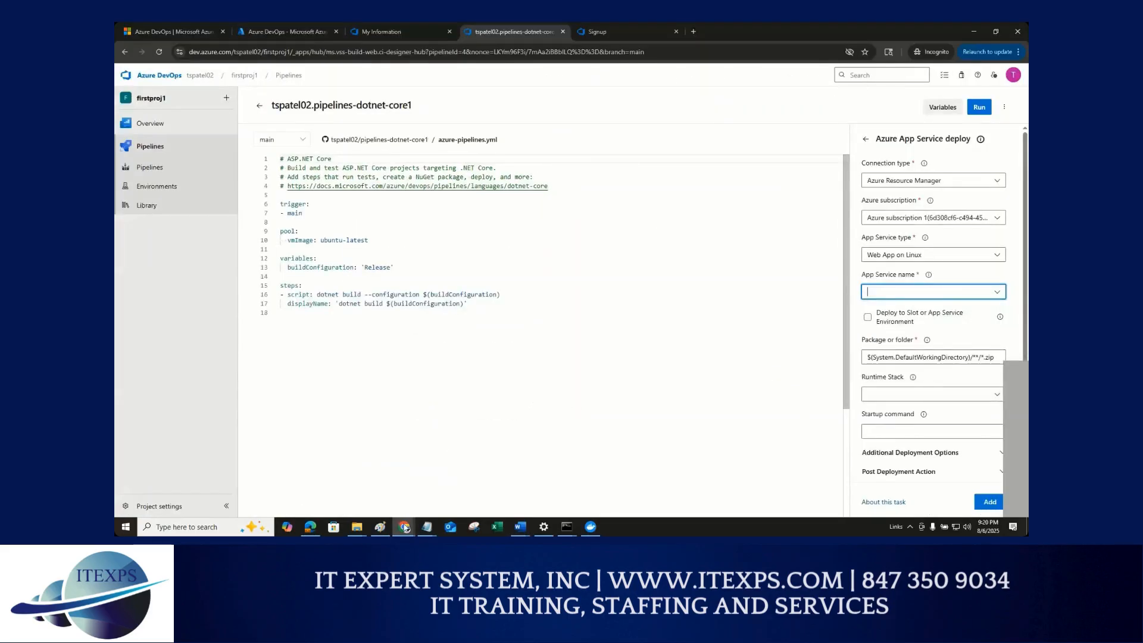
{"action": "left_click", "coordinate": [405, 527]}
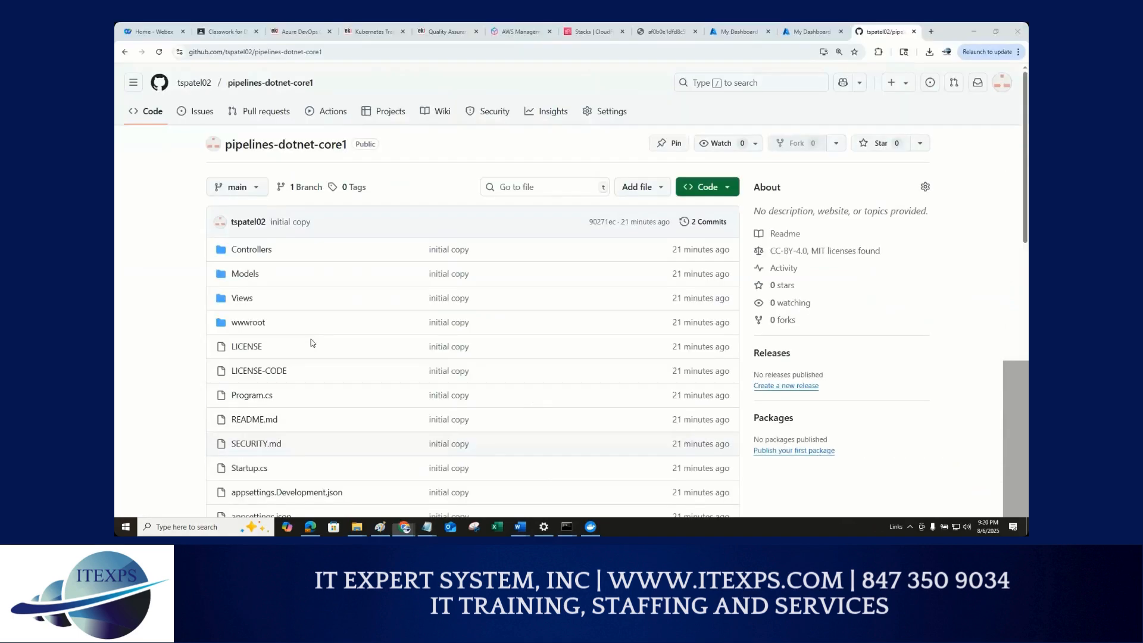
{"action": "left_click", "coordinate": [798, 36]}
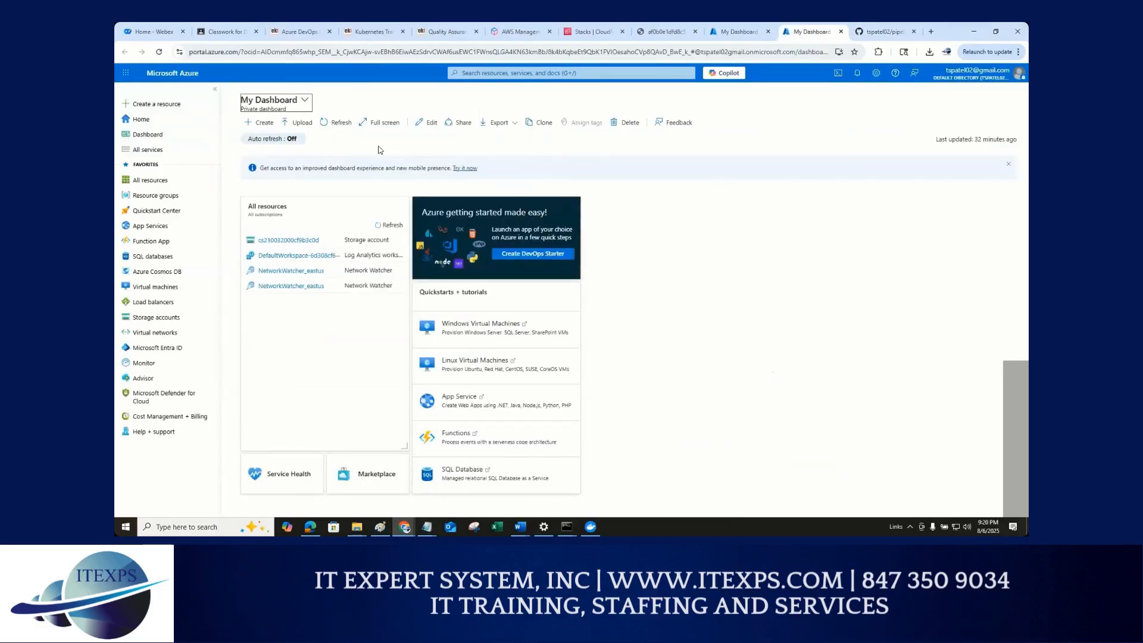
{"action": "left_click", "coordinate": [470, 72]}
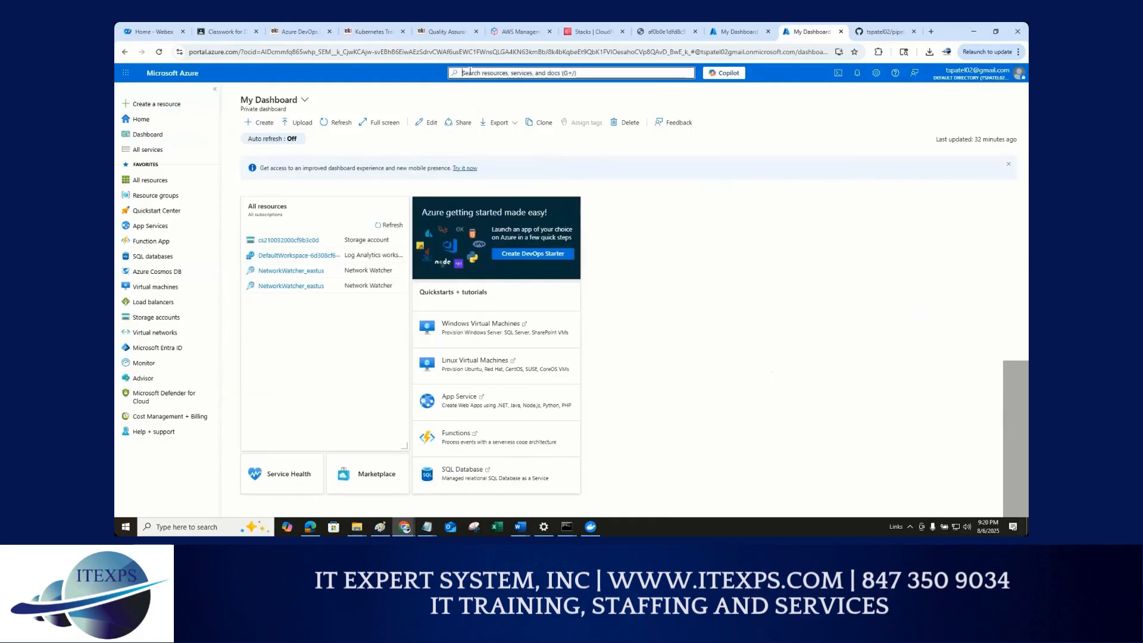
{"action": "type", "text": "web"}
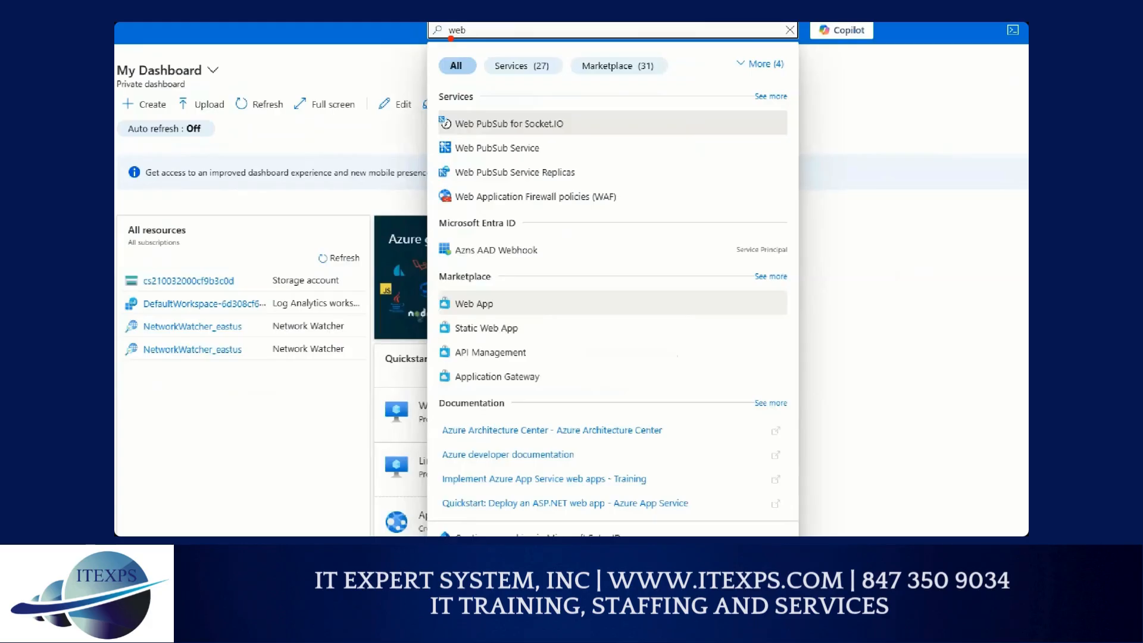
{"action": "mouse_move", "coordinate": [503, 288]}
{"action": "left_mouse_down"}
{"action": "mouse_move", "coordinate": [444, 314]}
{"action": "mouse_move", "coordinate": [505, 293]}
{"action": "left_mouse_up"}
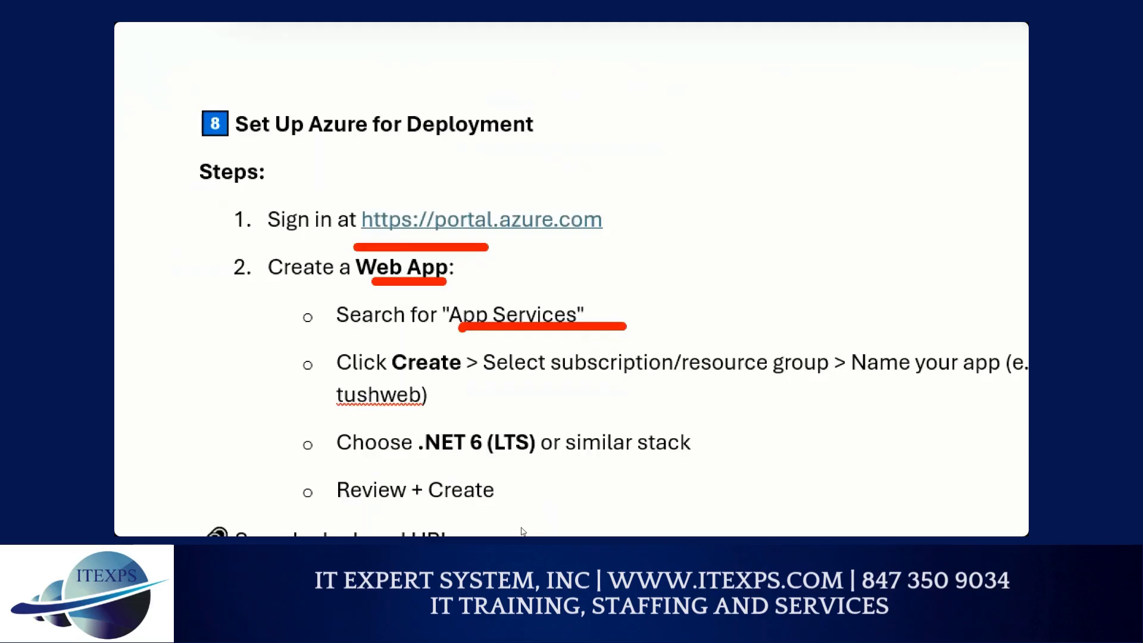
Step: Return to the Azure portal, search for "App" instead, and open the App Services page
{"action": "left_click", "coordinate": [412, 530]}
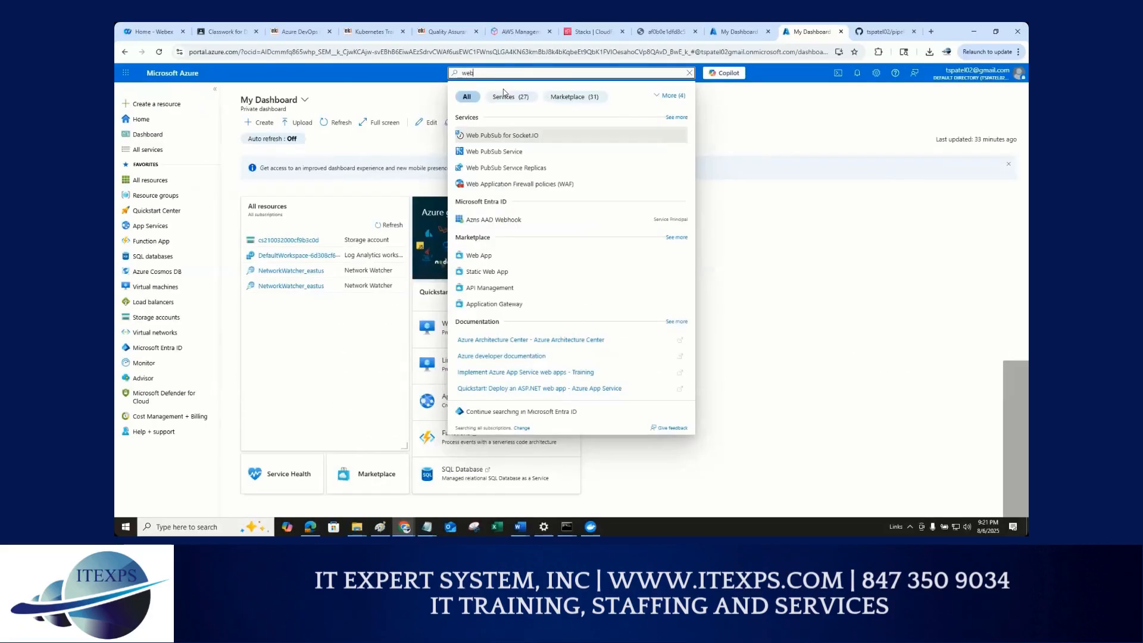
{"action": "key", "text": "BackSpace"}
{"action": "key", "text": "BackSpace"}
{"action": "key", "text": "BackSpace"}
{"action": "type", "text": "App s"}
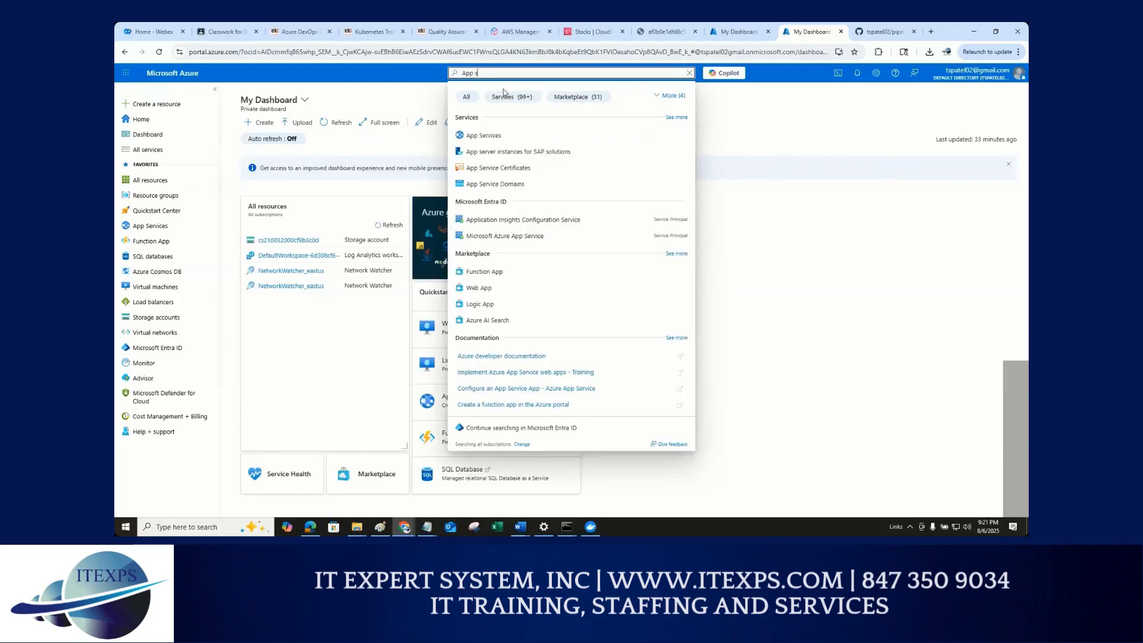
{"action": "key", "text": "BackSpace"}
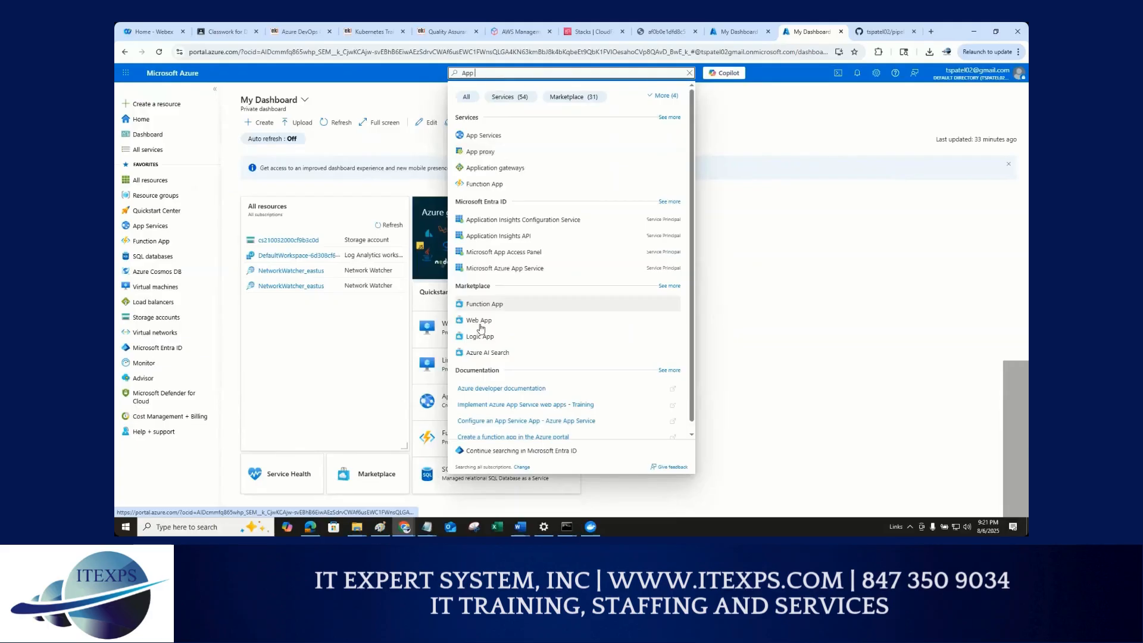
{"action": "left_click", "coordinate": [483, 136]}
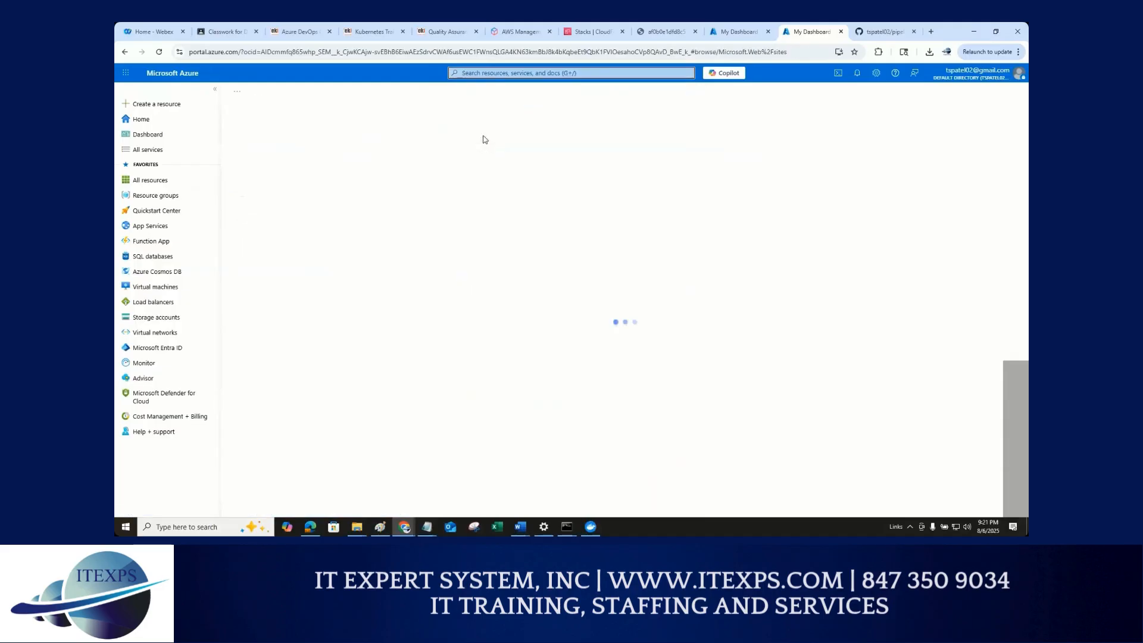
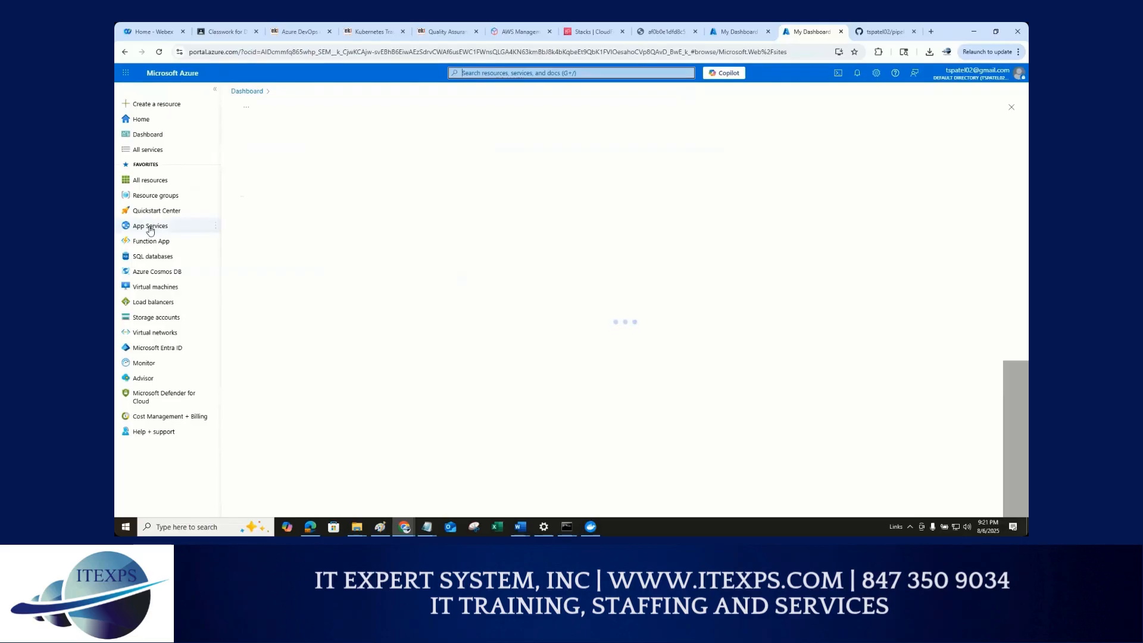
Step: Reload the App Services page and start a new Web App under Azure subscription 1
{"action": "mouse_move", "coordinate": [151, 230]}
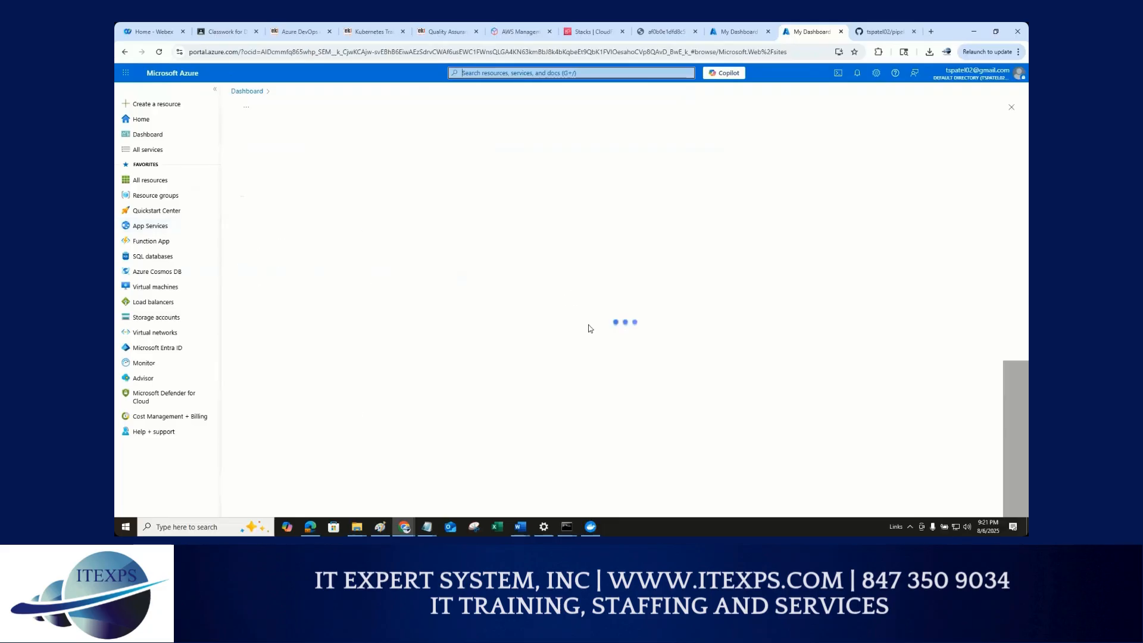
{"action": "left_click", "coordinate": [159, 53]}
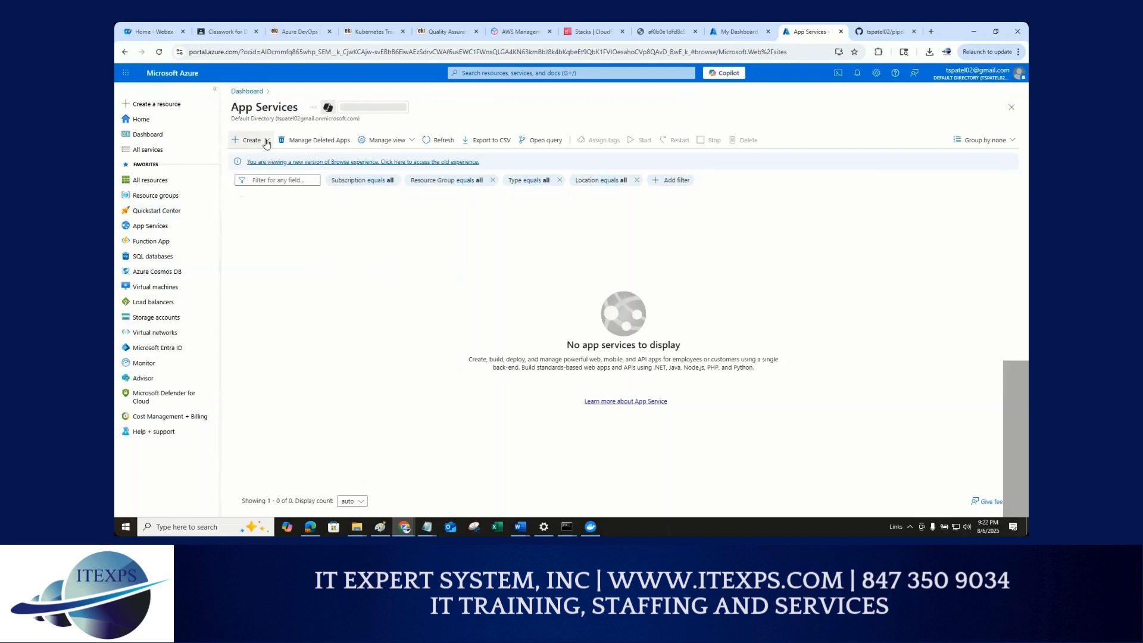
{"action": "left_click", "coordinate": [266, 142]}
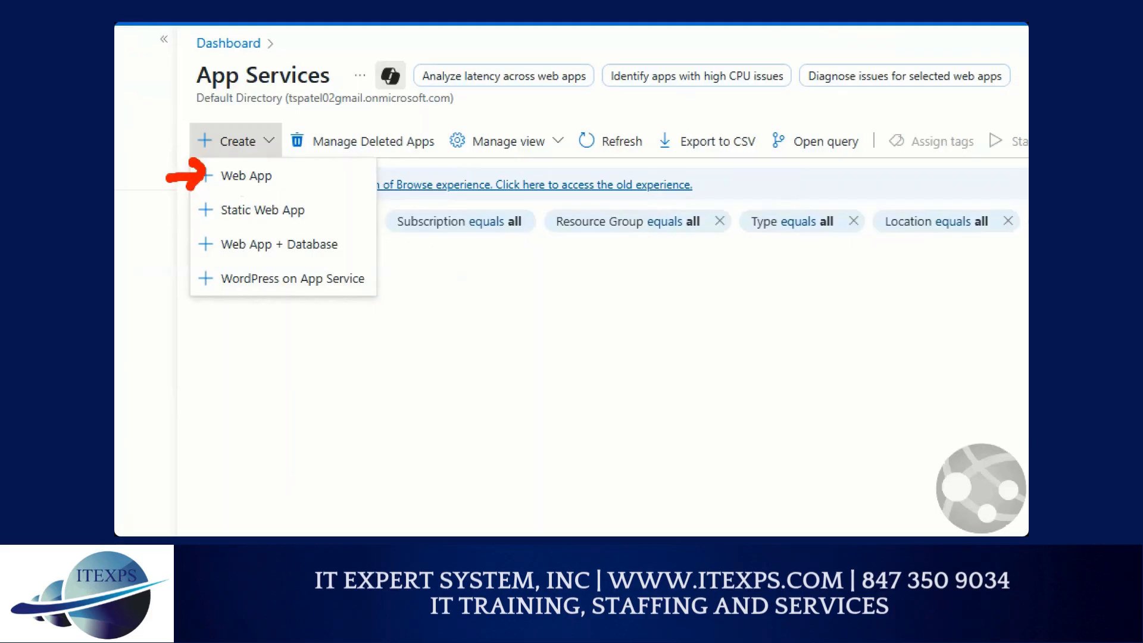
{"action": "left_click", "coordinate": [247, 174]}
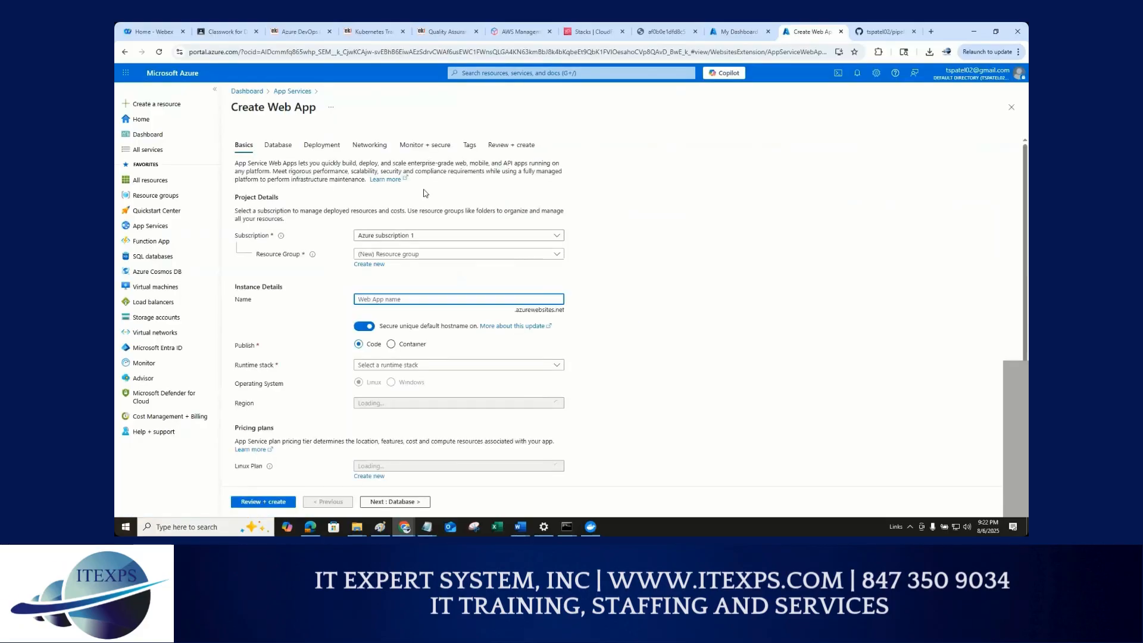
{"action": "left_click", "coordinate": [423, 237]}
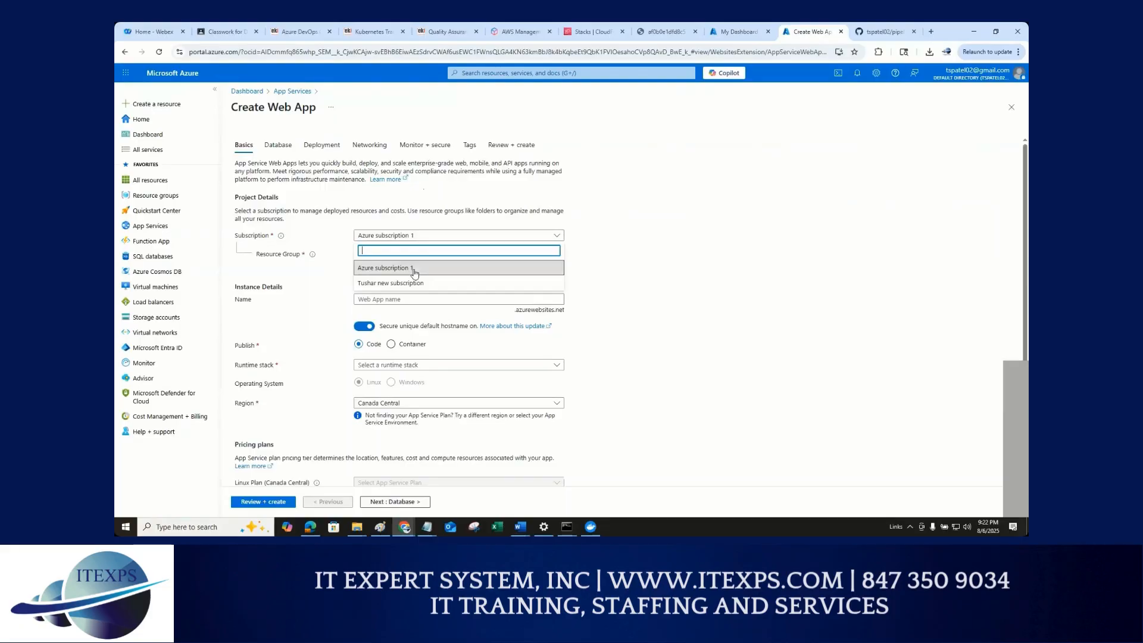
{"action": "left_click", "coordinate": [415, 269]}
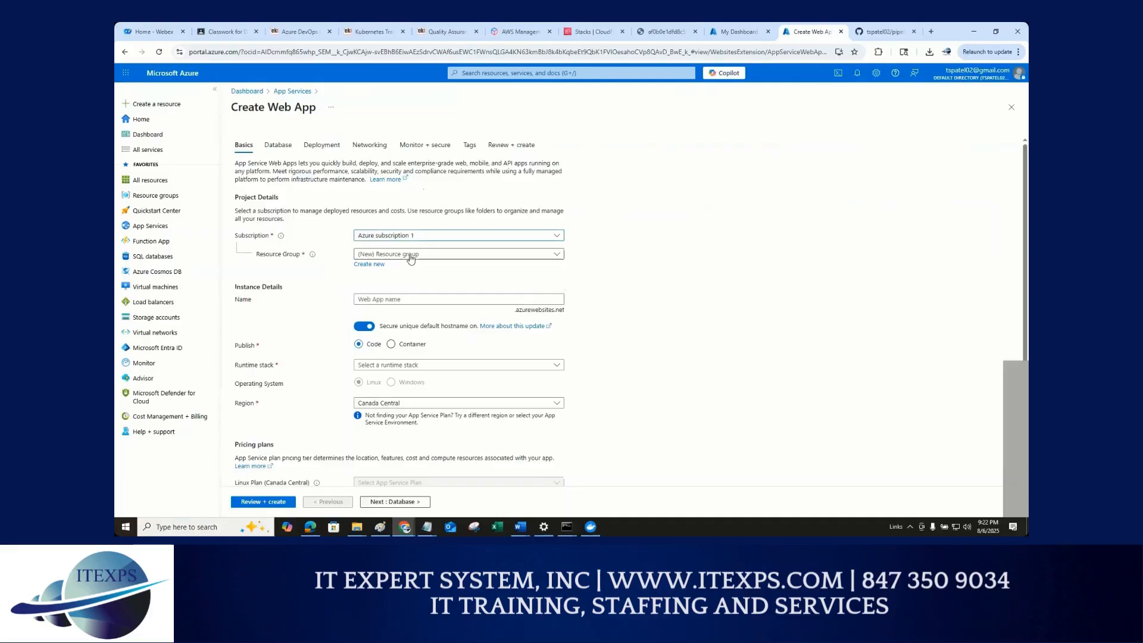
{"action": "left_click", "coordinate": [410, 256]}
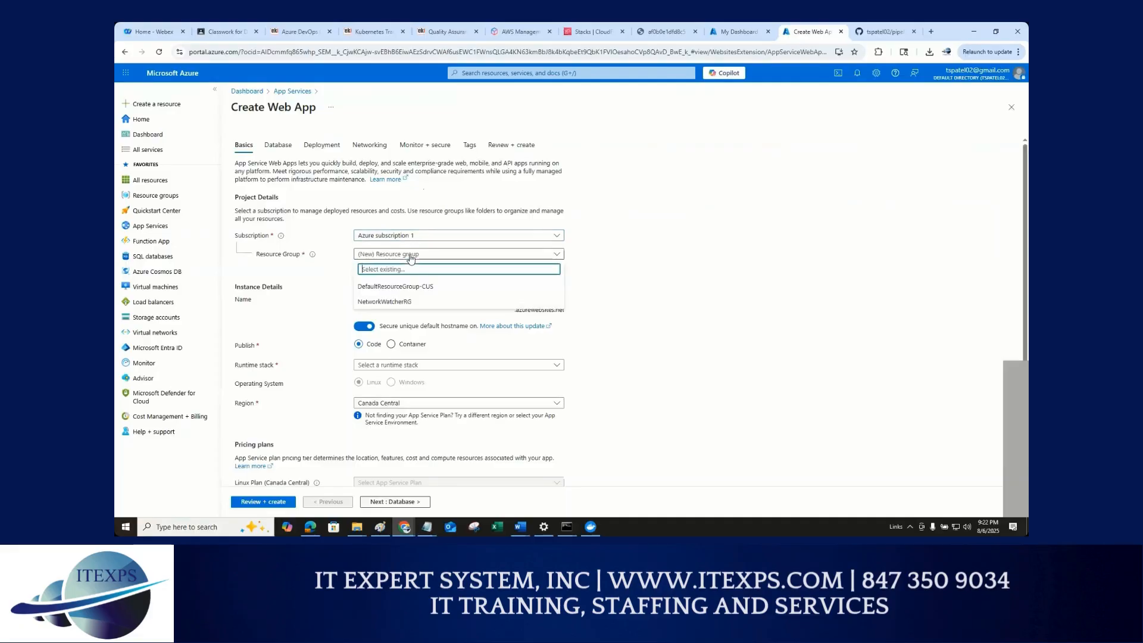
{"action": "type", "text": "aug6rg"}
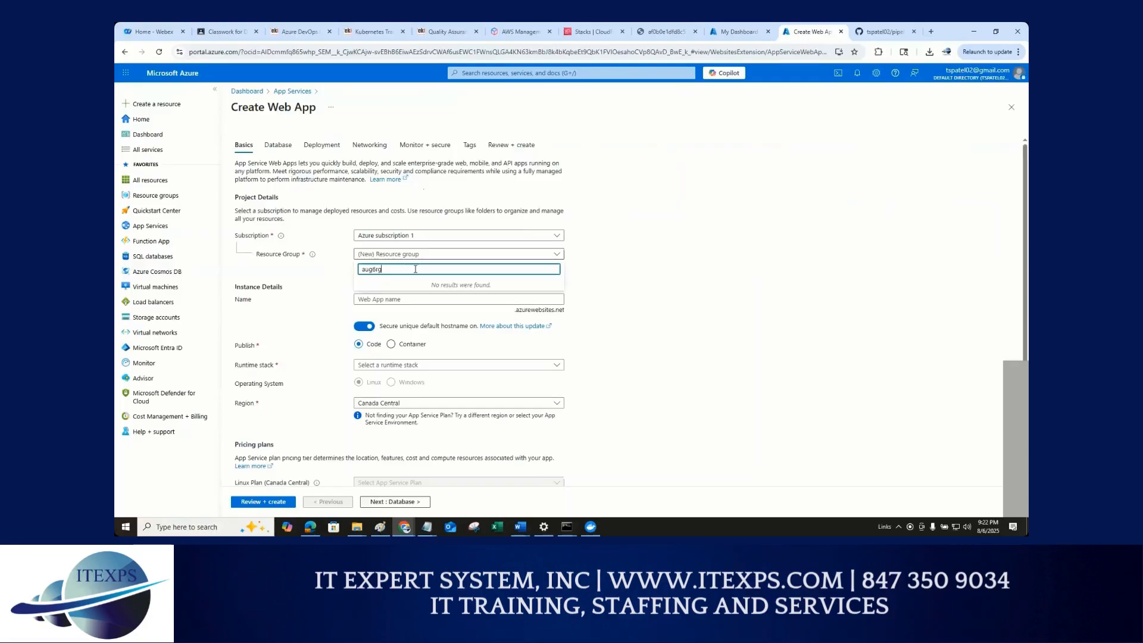
{"action": "left_click_drag", "start_coordinate": [362, 272], "coordinate": [398, 285]}
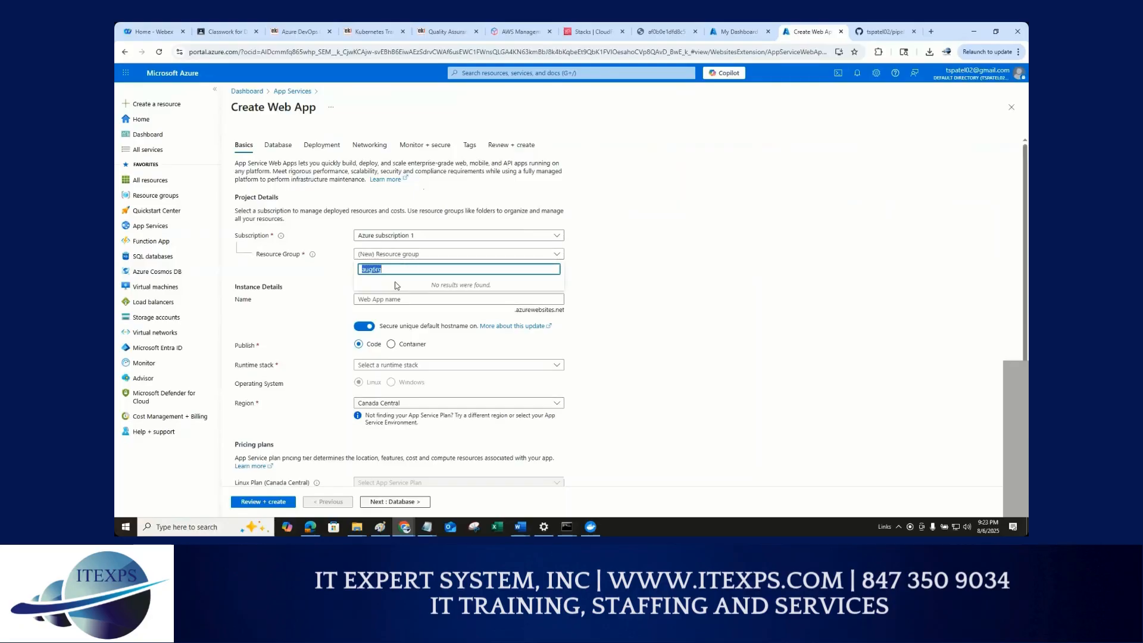
{"action": "key", "text": "BackSpace"}
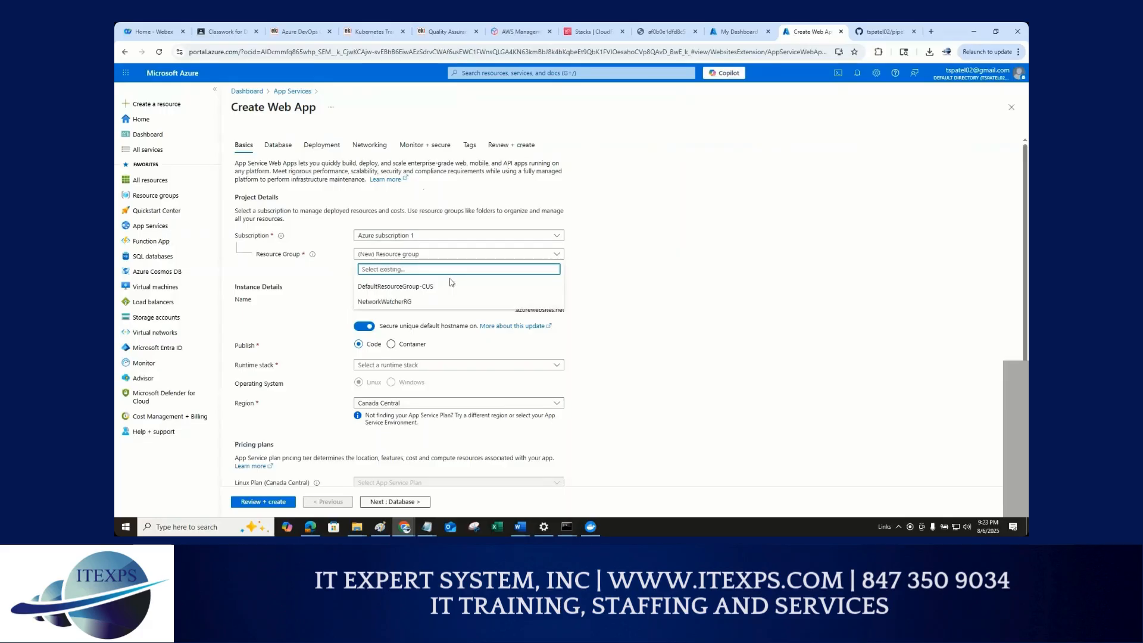
{"action": "left_click", "coordinate": [385, 255]}
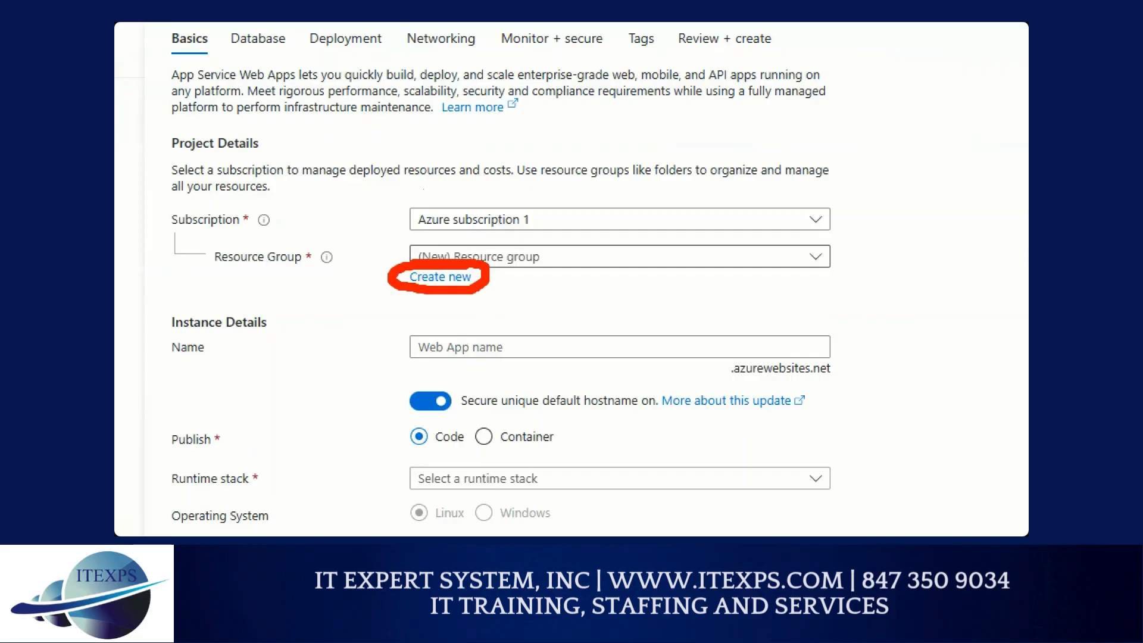
Step: Create a new resource group named aug6rg for the web app
{"action": "left_click", "coordinate": [429, 277]}
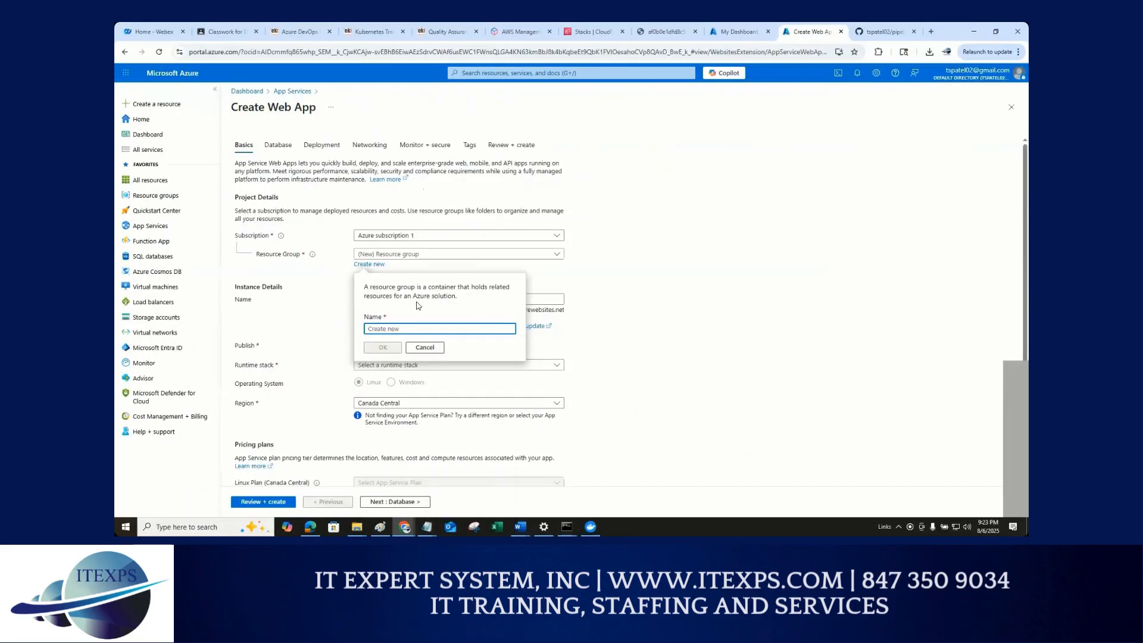
{"action": "type", "text": "aug6rg"}
{"action": "left_click", "coordinate": [382, 348]}
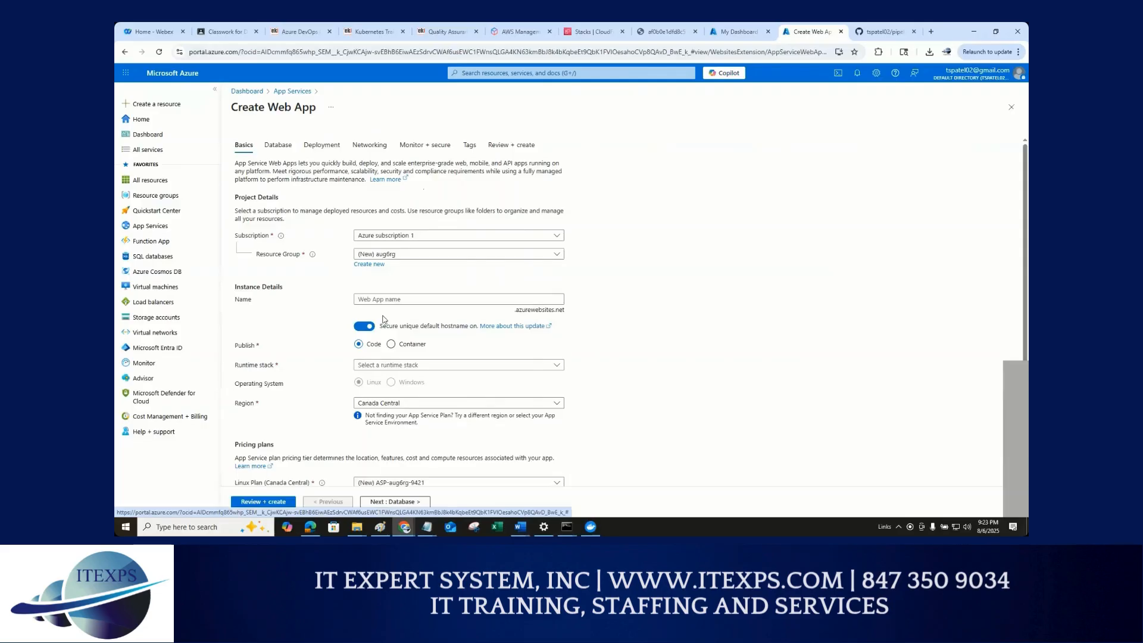
Step: Check the app naming example in the Word guide, and name the web app tomweb in the Azure portal
{"action": "key", "text": "alt+Tab"}
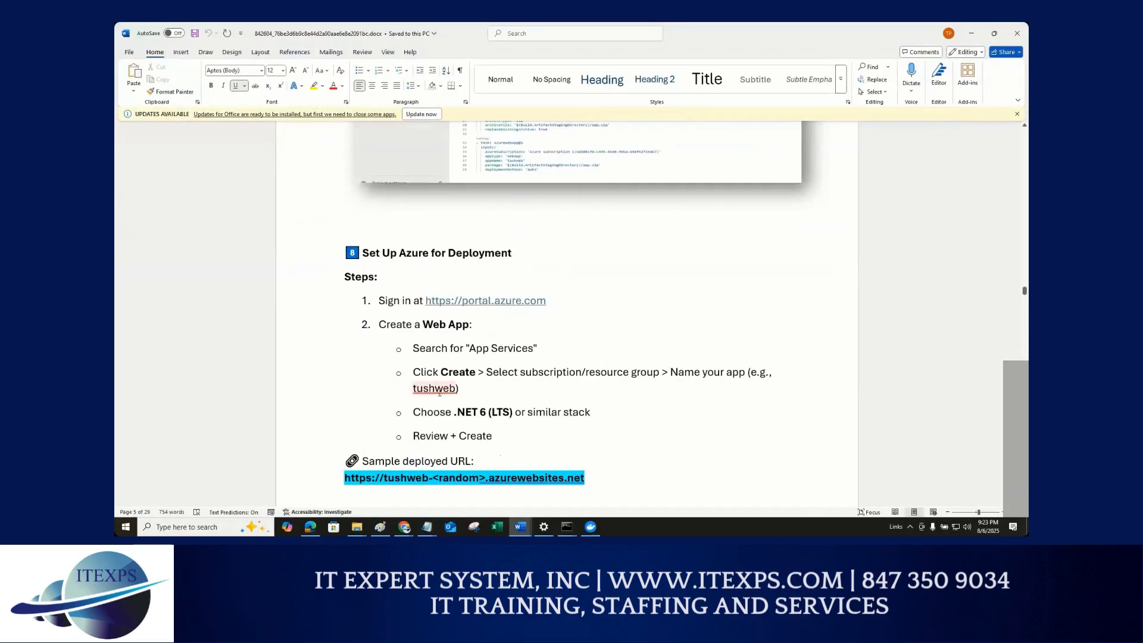
{"action": "left_click", "coordinate": [972, 34]}
{"action": "left_click", "coordinate": [382, 299]}
{"action": "type", "text": "tu"}
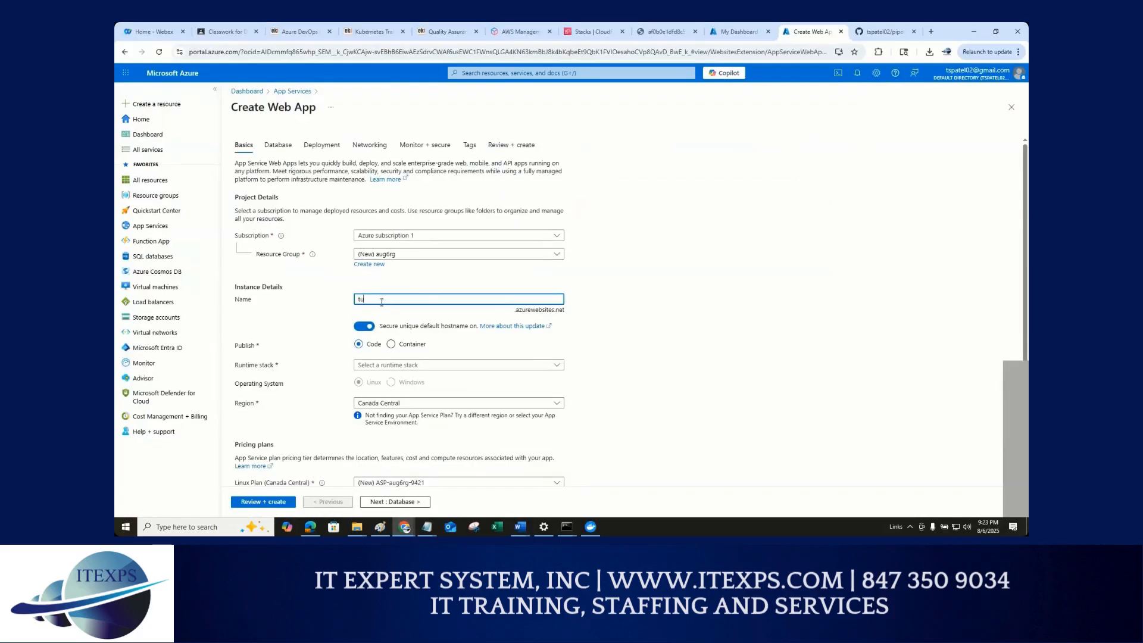
{"action": "type", "text": "s"}
{"action": "key", "text": "BackSpace"}
{"action": "key", "text": "BackSpace"}
{"action": "type", "text": "omweb"}
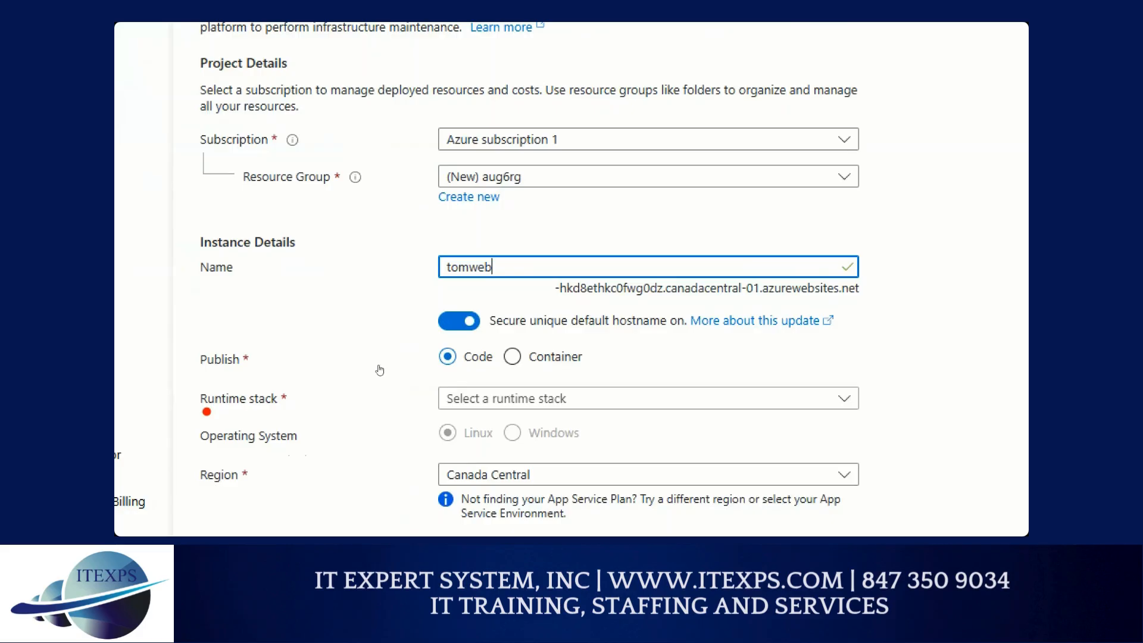
Step: Set the web app's runtime stack to .NET 9 (STS) and its operating system to Linux
{"action": "left_click", "coordinate": [648, 399]}
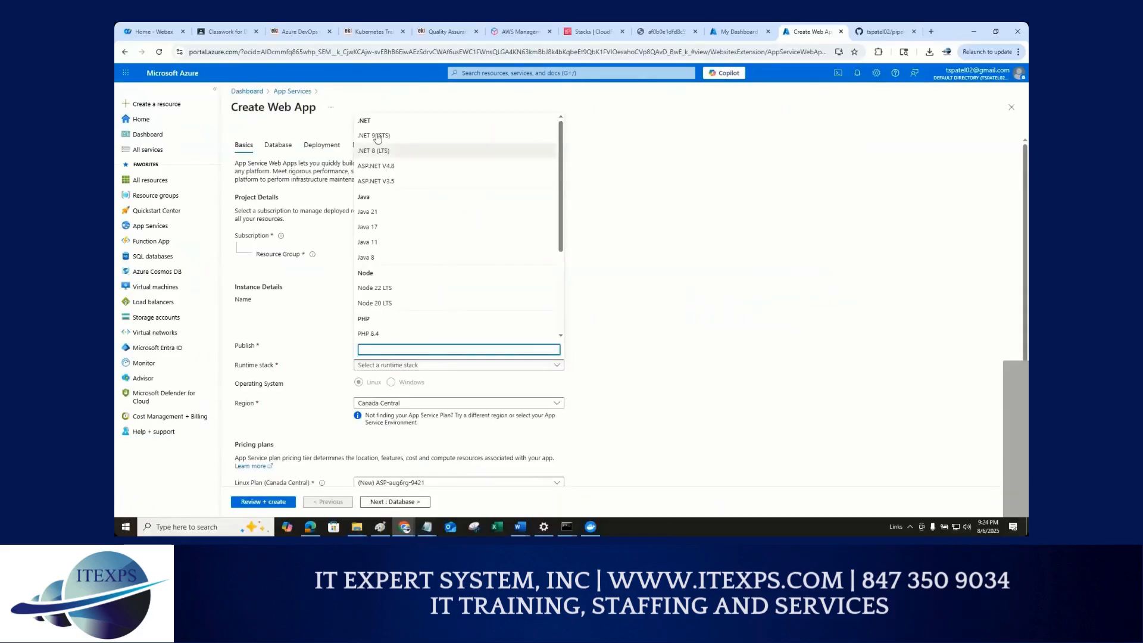
{"action": "left_click", "coordinate": [643, 298]}
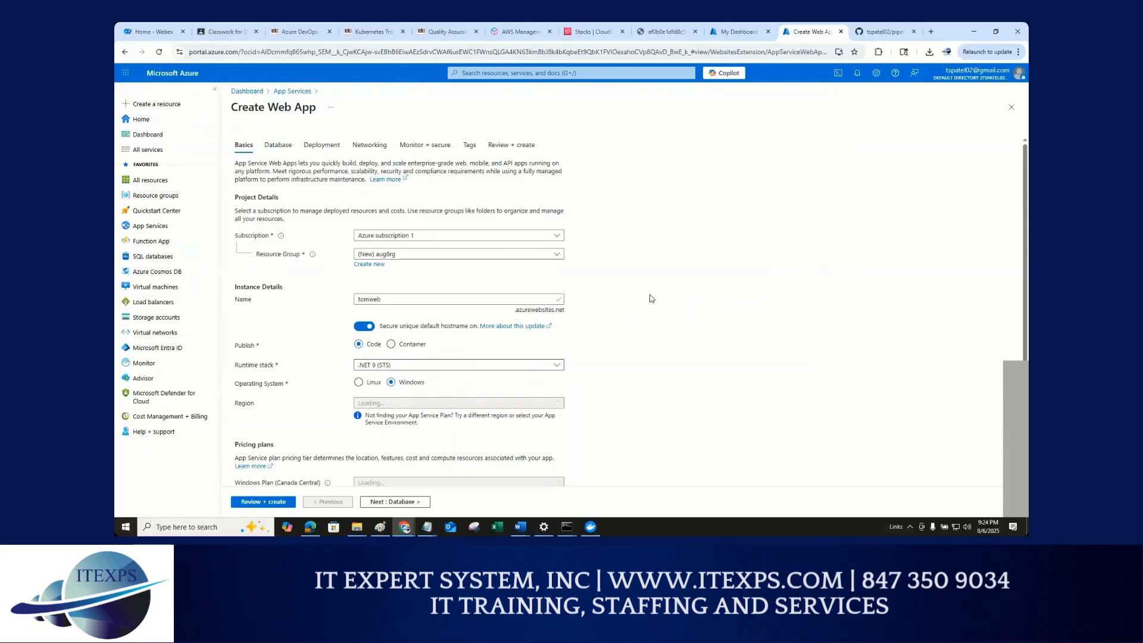
{"action": "scroll", "coordinate": [376, 294], "scroll_direction": "down", "scroll_amount": 2}
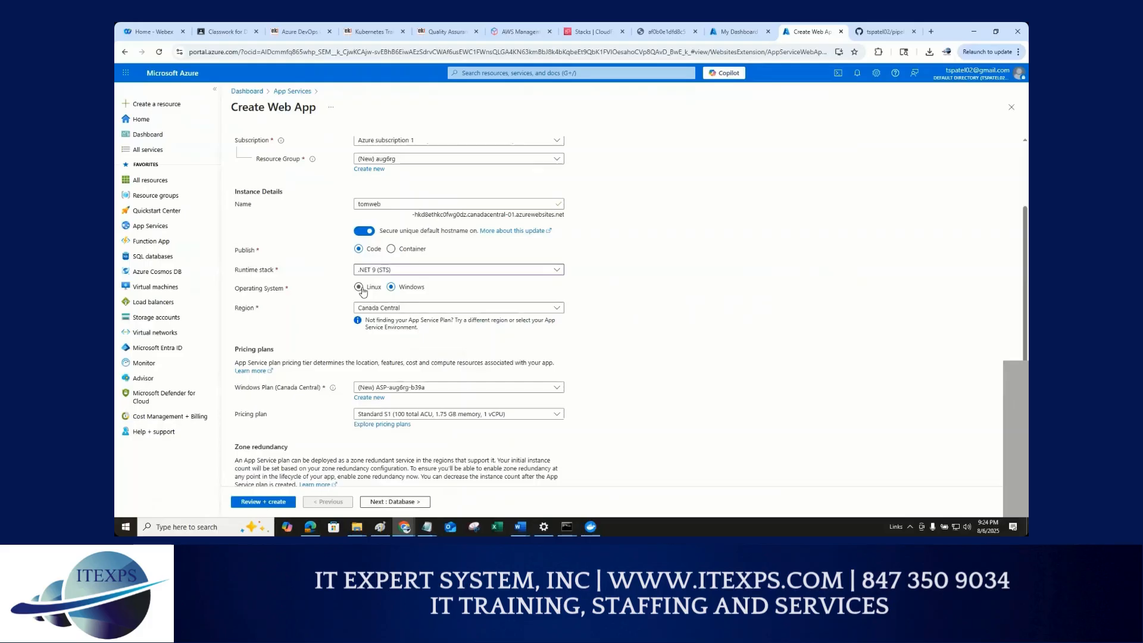
{"action": "left_click", "coordinate": [360, 288]}
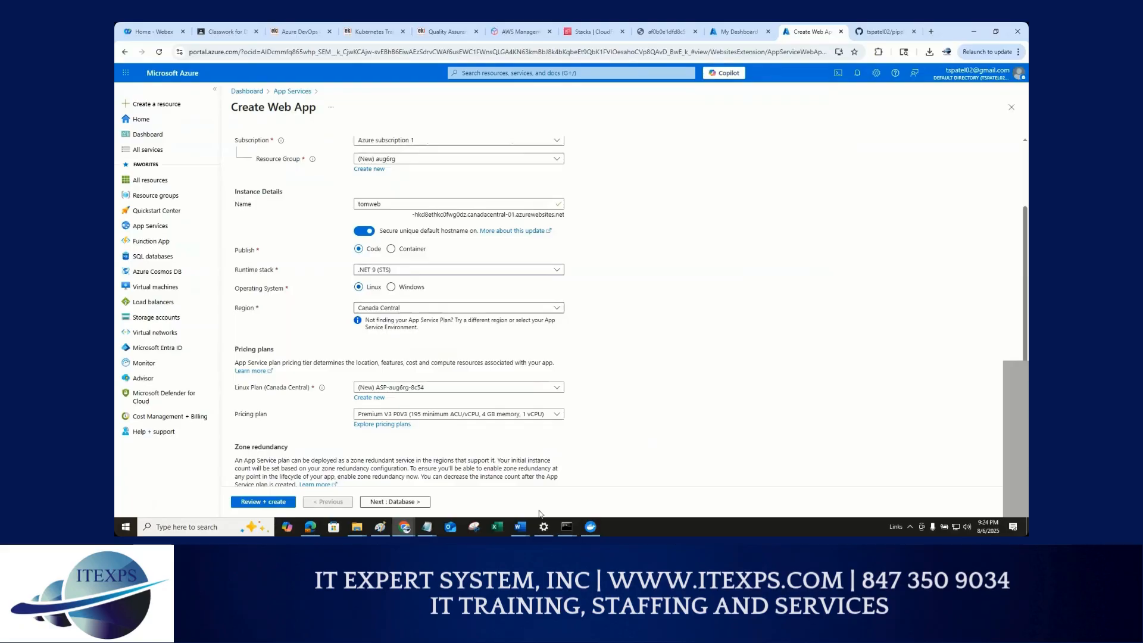
Step: Switch to the Word guide and examine the runtime stack, operating system and region in its Create Web App example
{"action": "key", "text": "alt+Tab"}
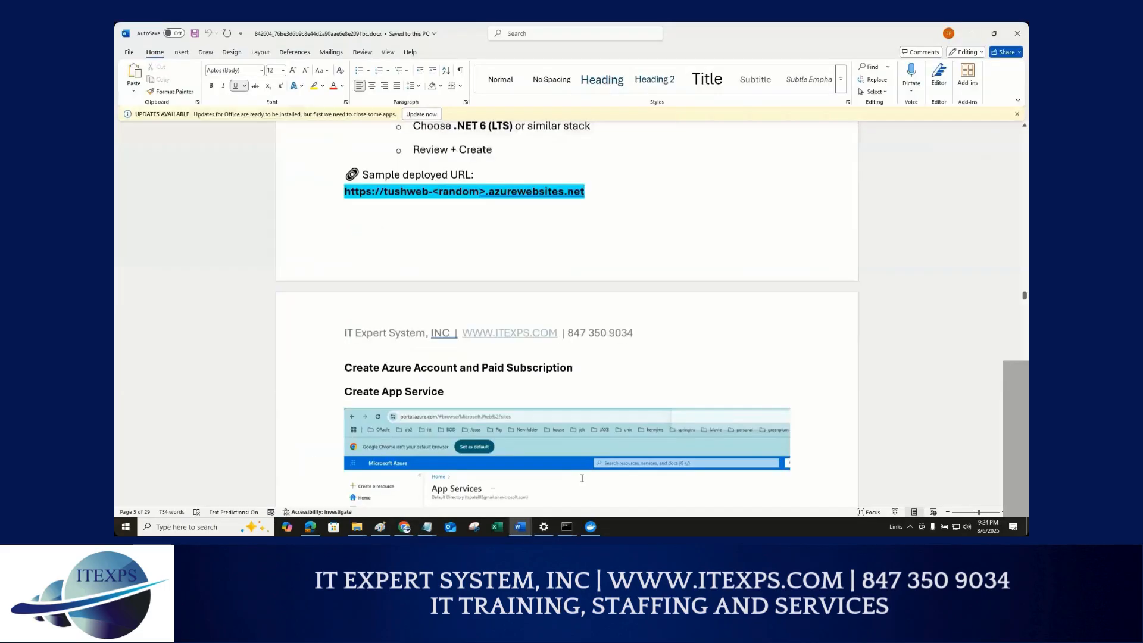
{"action": "scroll", "coordinate": [582, 478], "scroll_direction": "down", "scroll_amount": 5}
{"action": "scroll", "coordinate": [581, 478], "scroll_direction": "down", "scroll_amount": 4}
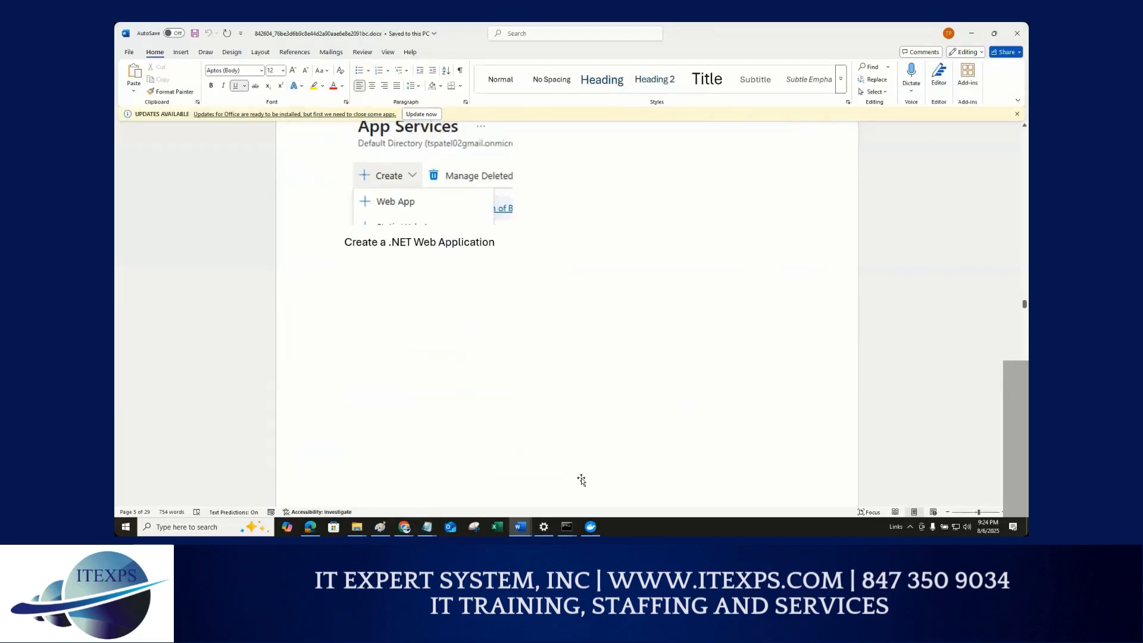
{"action": "scroll", "coordinate": [582, 480], "scroll_direction": "down", "scroll_amount": 5}
{"action": "scroll", "coordinate": [581, 478], "scroll_direction": "down", "scroll_amount": 1}
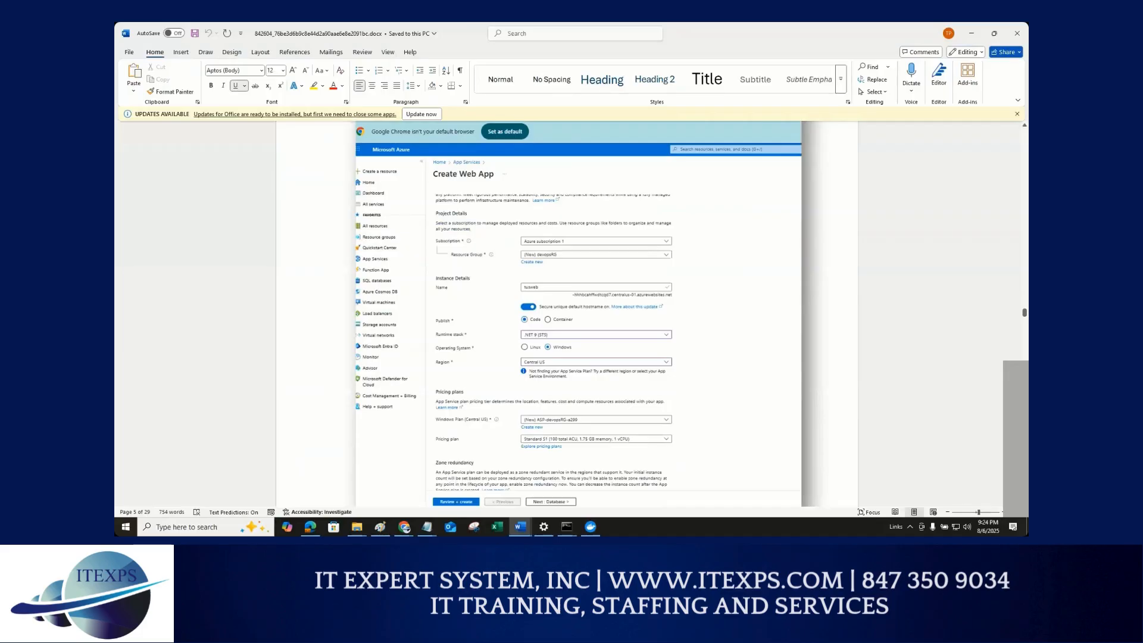
{"action": "key", "text": "ctrl+1"}
{"action": "left_click_drag", "start_coordinate": [515, 184], "coordinate": [573, 177]}
{"action": "left_click_drag", "start_coordinate": [470, 262], "coordinate": [533, 263]}
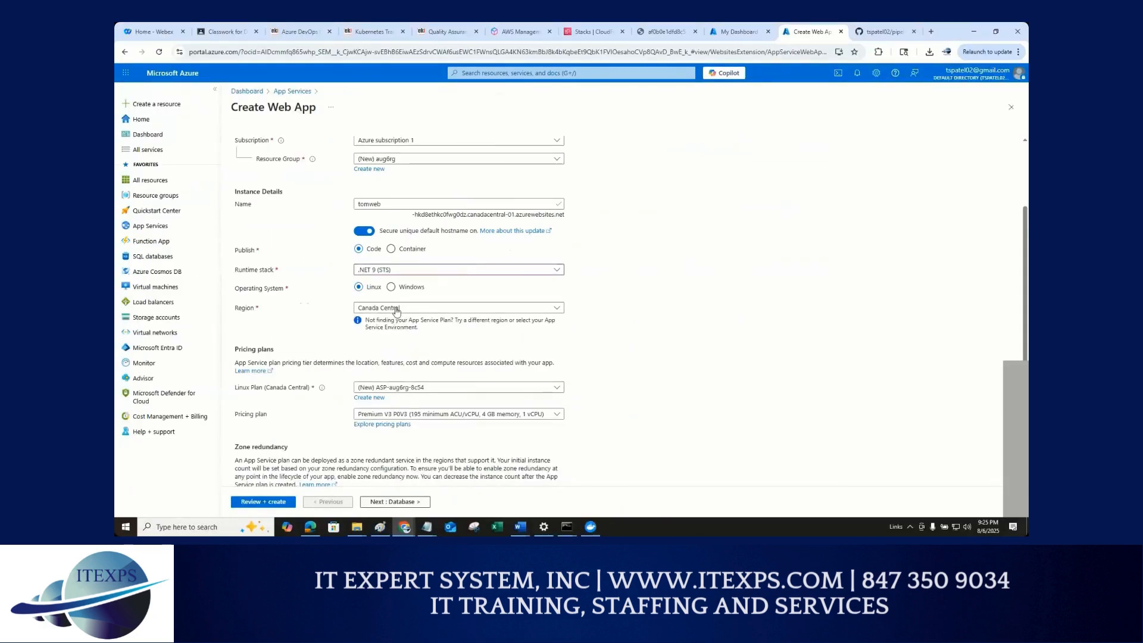
Step: Return to the Azure portal, set the region to Central US, and submit the tomweb web app for deployment
{"action": "left_click", "coordinate": [396, 308]}
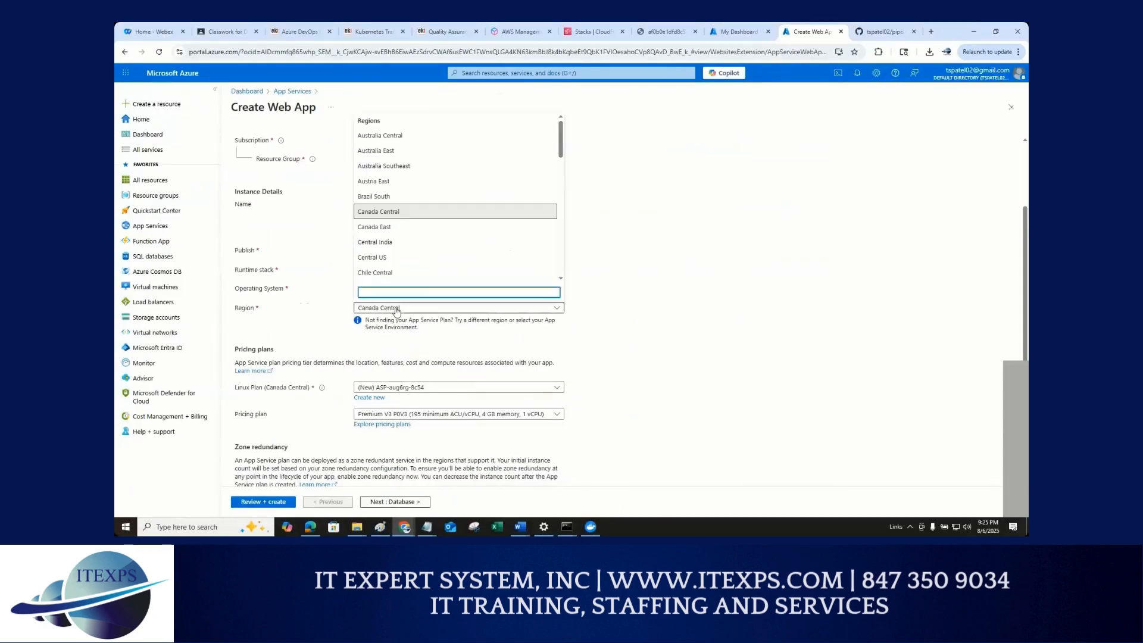
{"action": "left_click", "coordinate": [385, 258]}
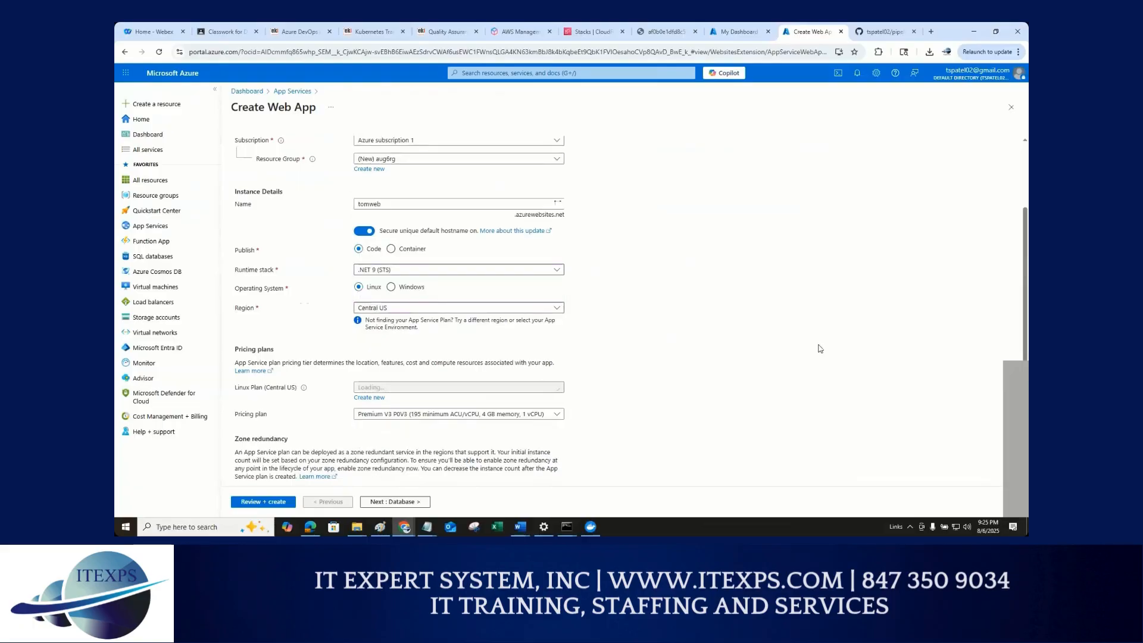
{"action": "scroll", "coordinate": [820, 349], "scroll_direction": "down", "scroll_amount": 2}
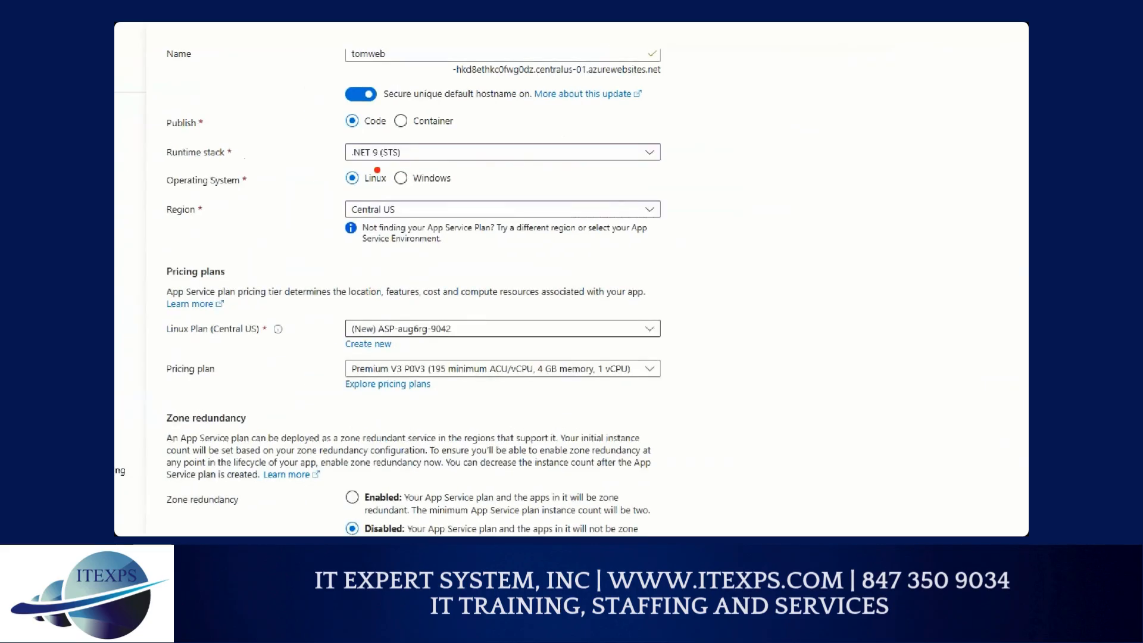
{"action": "left_click_drag", "start_coordinate": [319, 160], "coordinate": [446, 162]}
{"action": "left_click_drag", "start_coordinate": [345, 216], "coordinate": [387, 219]}
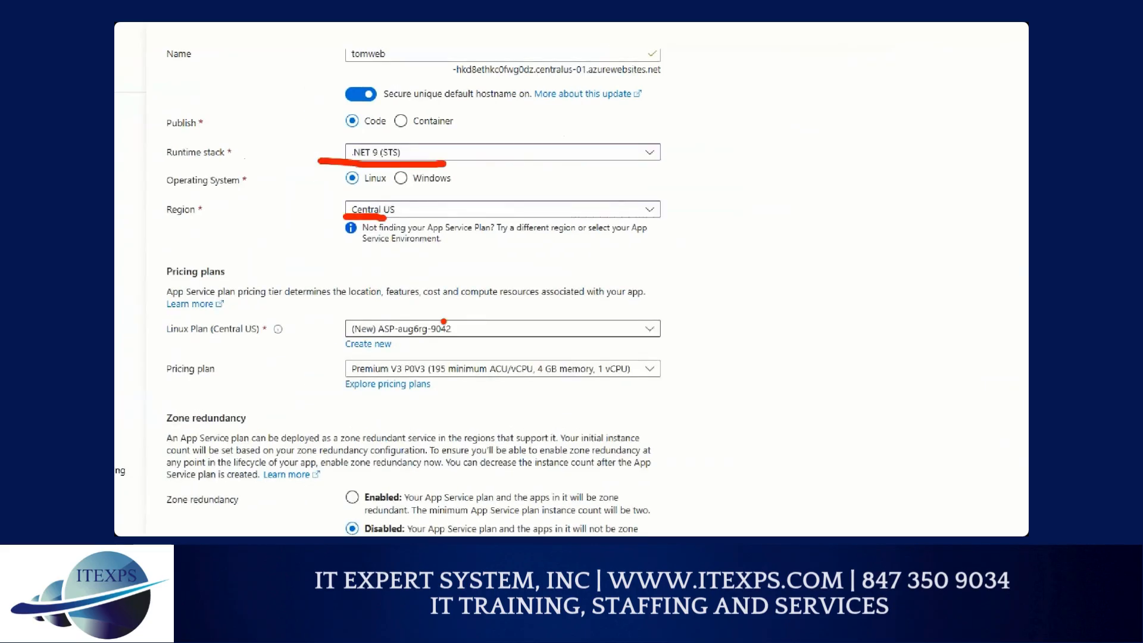
{"action": "left_click_drag", "start_coordinate": [166, 342], "coordinate": [256, 343]}
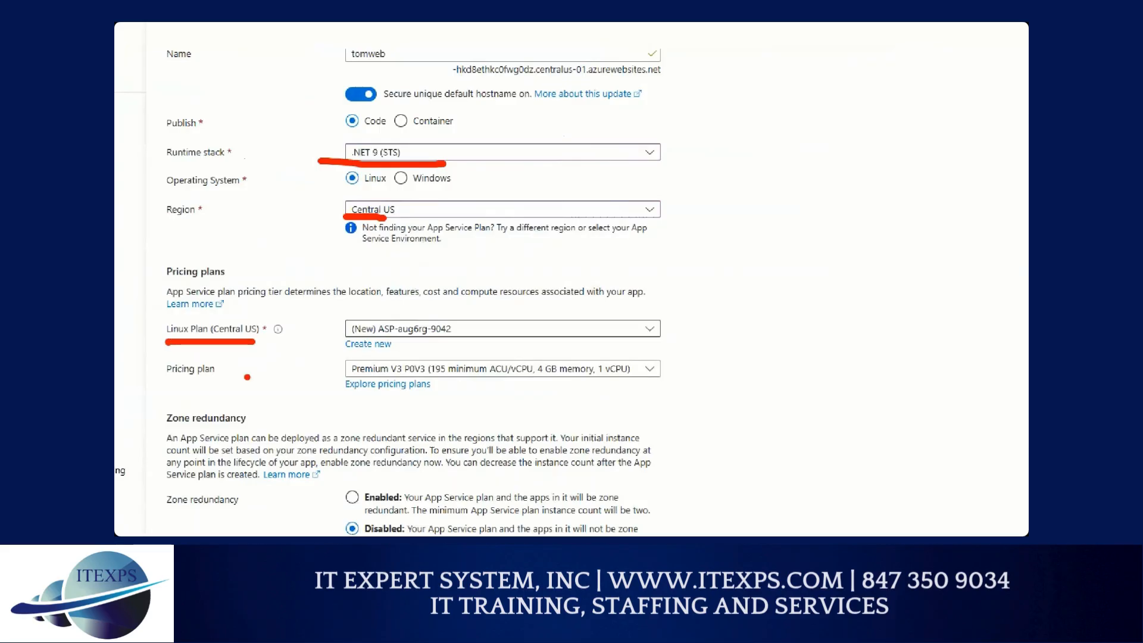
{"action": "left_click_drag", "start_coordinate": [177, 377], "coordinate": [290, 378]}
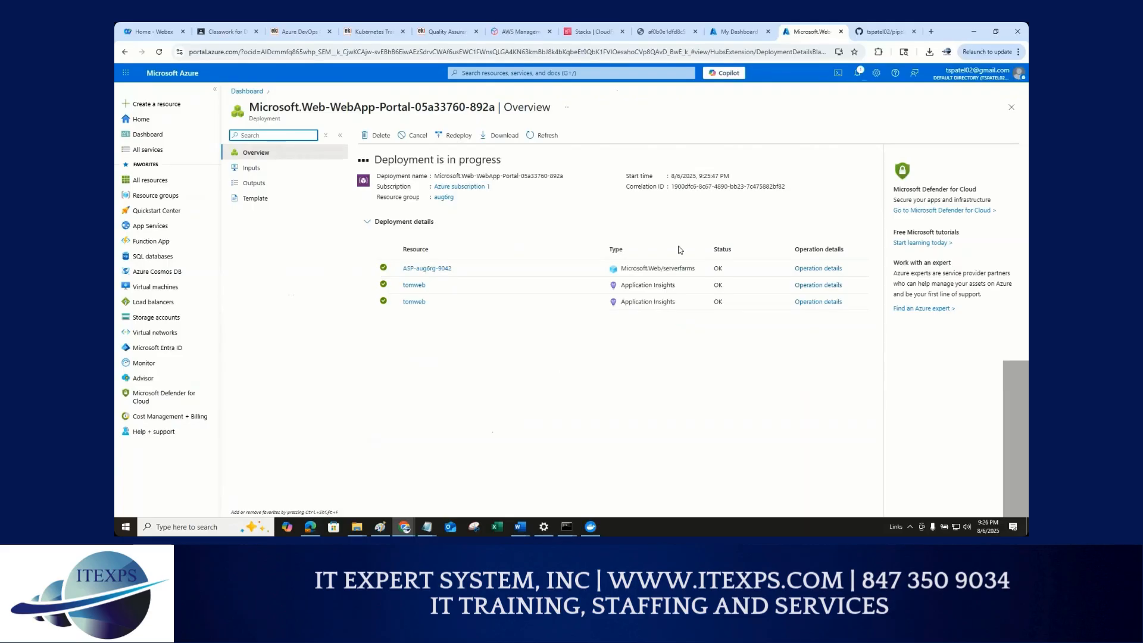
Step: Switch to the Word guide and read the instructions for verifying that the created web application is working
{"action": "left_click", "coordinate": [521, 527]}
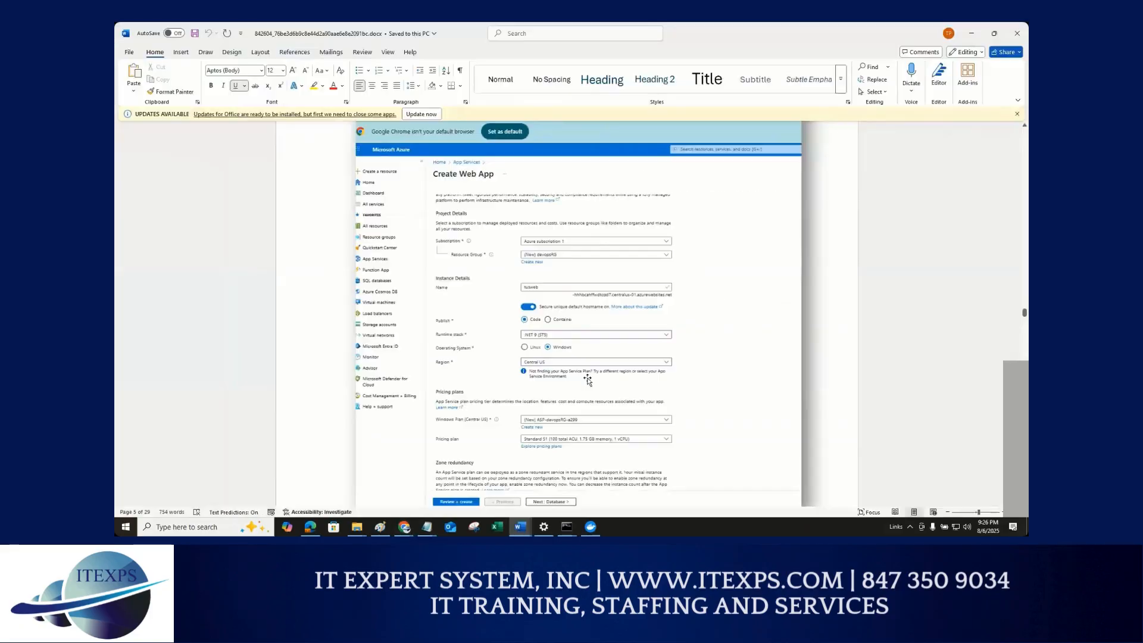
{"action": "scroll", "coordinate": [405, 409], "scroll_direction": "down", "scroll_amount": 3}
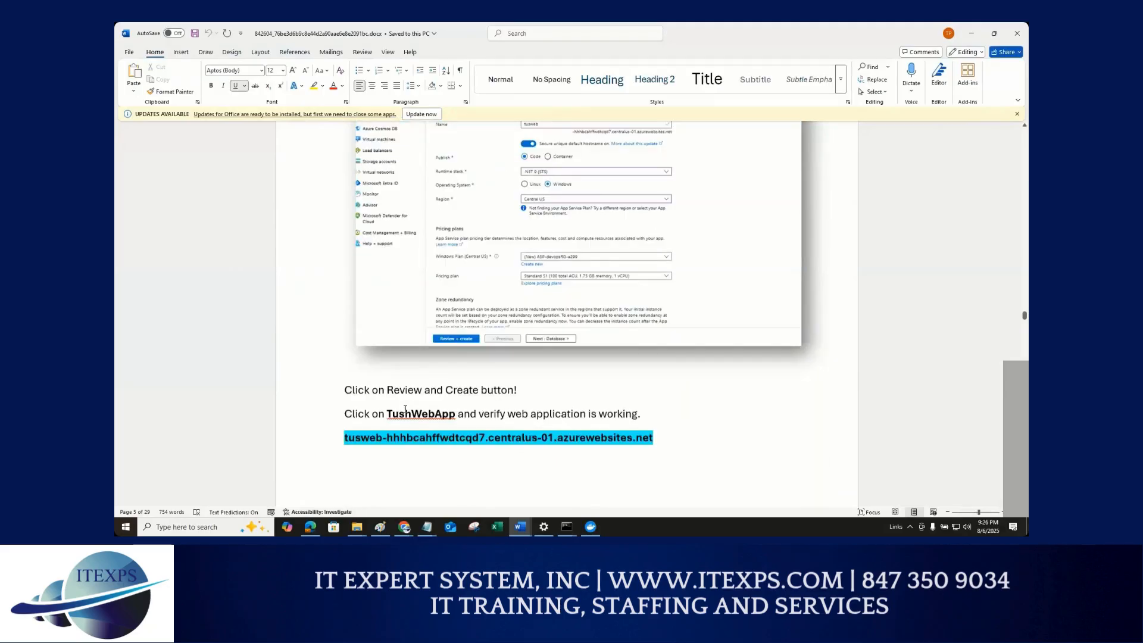
{"action": "scroll", "coordinate": [405, 409], "scroll_direction": "down", "scroll_amount": 1}
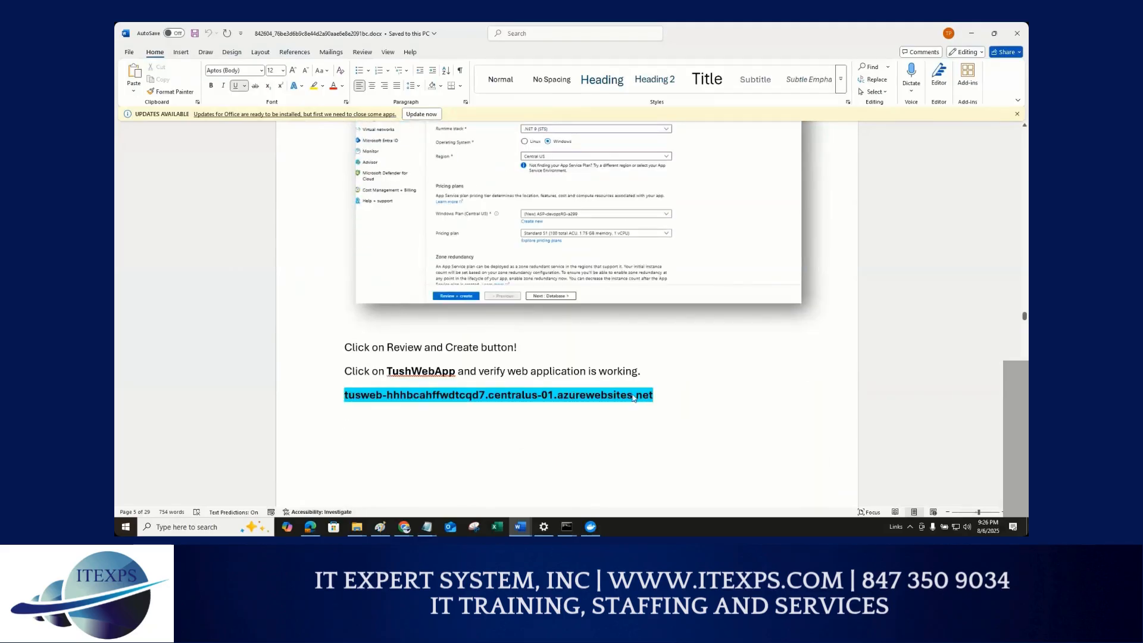
{"action": "scroll", "coordinate": [633, 397], "scroll_direction": "down", "scroll_amount": 7}
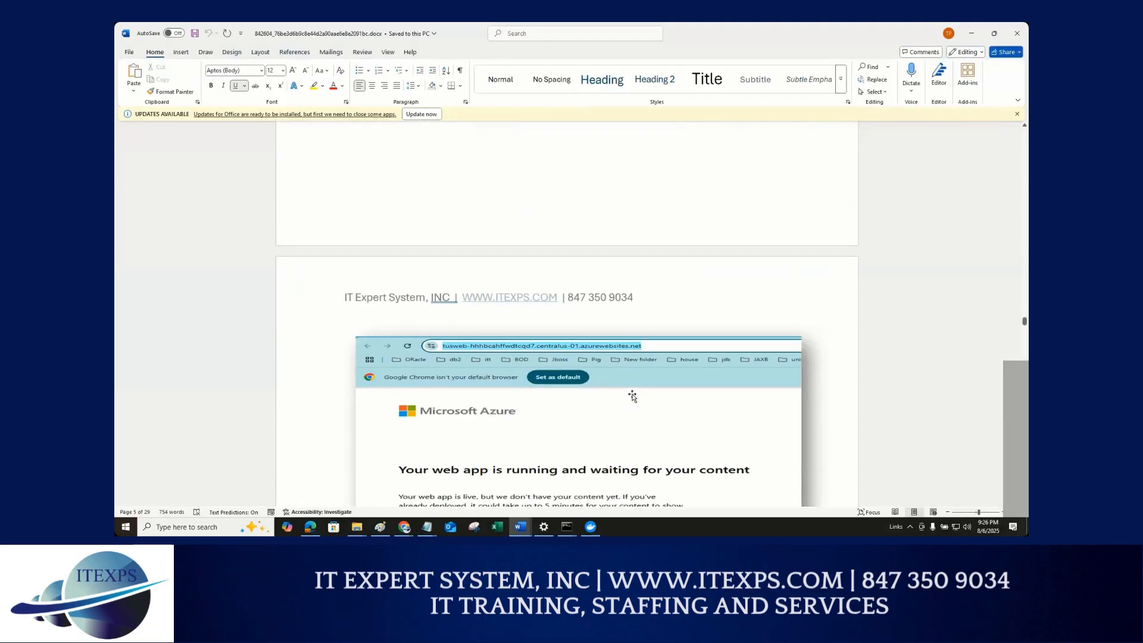
{"action": "scroll", "coordinate": [633, 398], "scroll_direction": "down", "scroll_amount": 2}
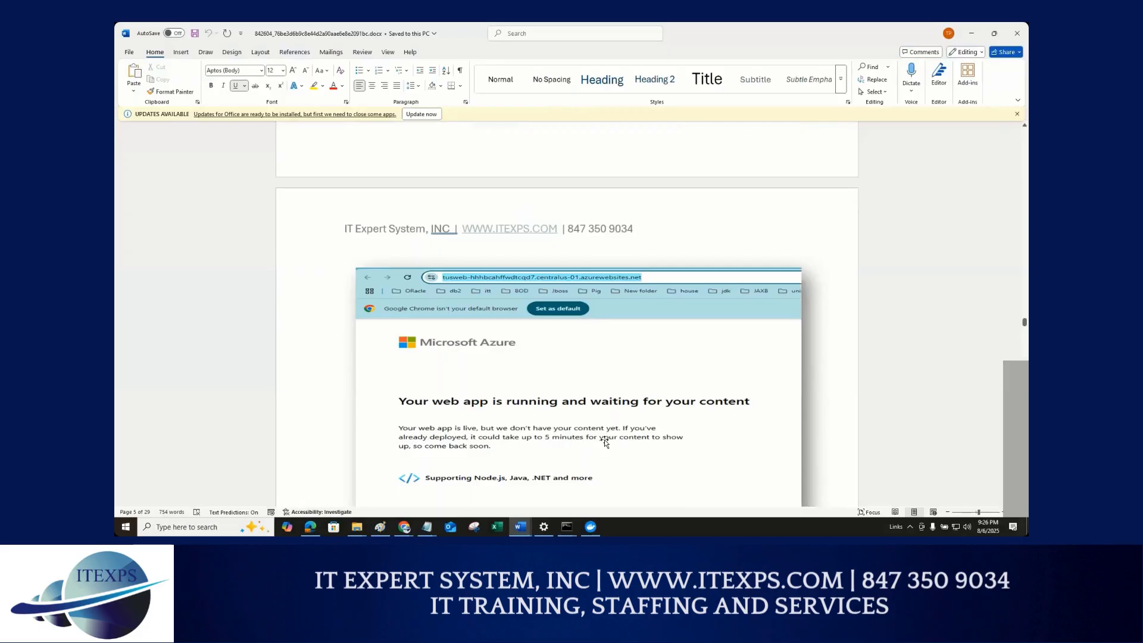
Step: Examine the web app's overview example in the Word guide, including its default domain link and the running web app page
{"action": "scroll", "coordinate": [605, 440], "scroll_direction": "down", "scroll_amount": 3}
{"action": "scroll", "coordinate": [605, 440], "scroll_direction": "down", "scroll_amount": 7}
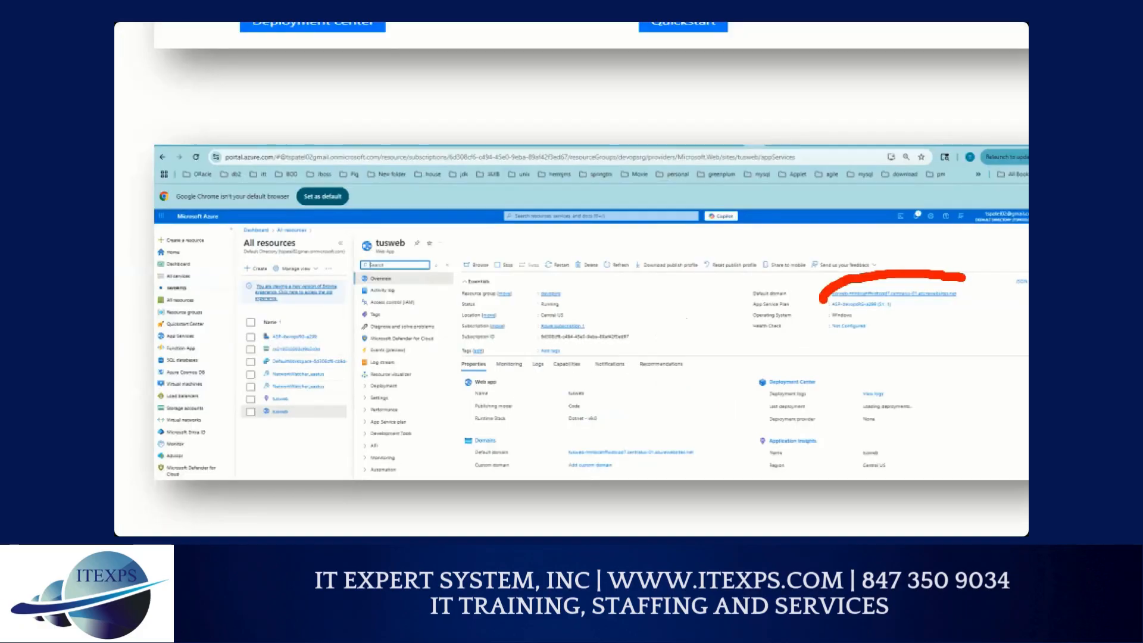
{"action": "left_click_drag", "start_coordinate": [824, 300], "coordinate": [931, 284]}
{"action": "mouse_move", "coordinate": [370, 243]}
{"action": "left_mouse_down"}
{"action": "mouse_move", "coordinate": [354, 271]}
{"action": "mouse_move", "coordinate": [416, 233]}
{"action": "left_mouse_up"}
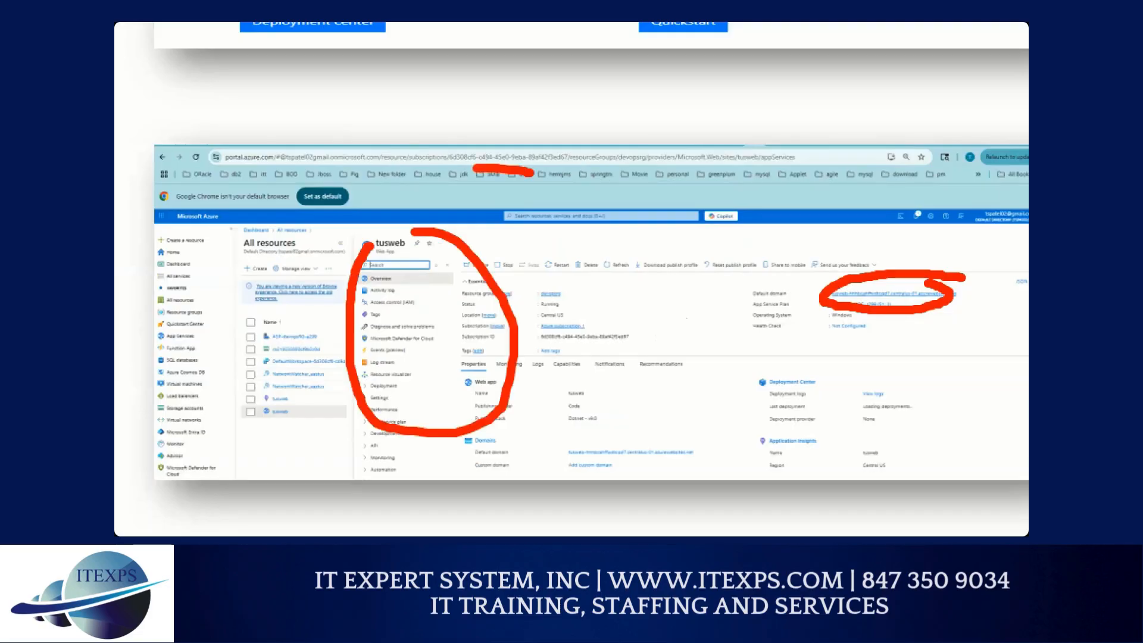
{"action": "left_click_drag", "start_coordinate": [477, 169], "coordinate": [248, 140]}
{"action": "left_click_drag", "start_coordinate": [199, 173], "coordinate": [239, 124]}
{"action": "left_click", "coordinate": [336, 284]}
{"action": "left_click", "coordinate": [343, 326]}
{"action": "left_click", "coordinate": [340, 365]}
{"action": "left_click", "coordinate": [346, 399]}
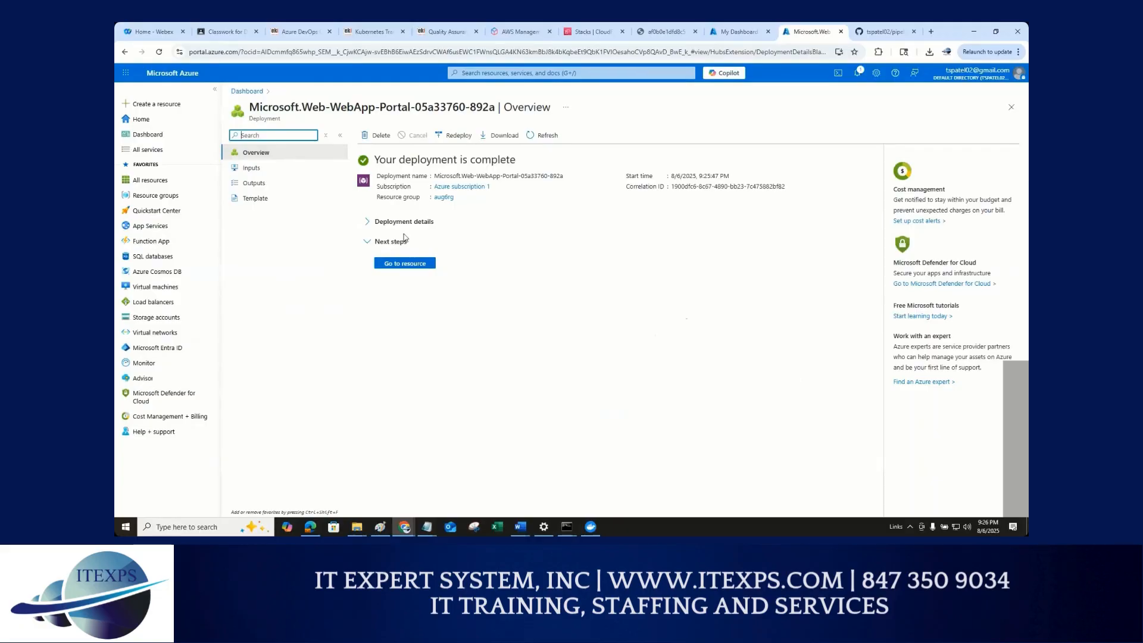
Step: Open the deployed tomweb resource in the Azure portal, check its default domain page, and return to the Azure DevOps pipeline editor
{"action": "left_click", "coordinate": [402, 267]}
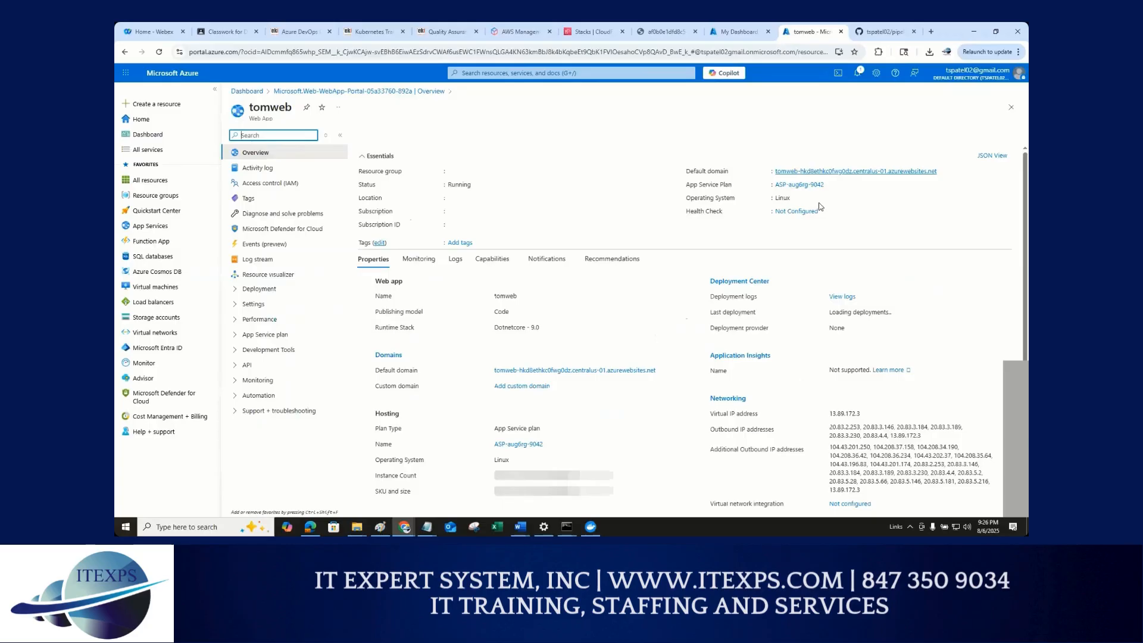
{"action": "left_click", "coordinate": [845, 172]}
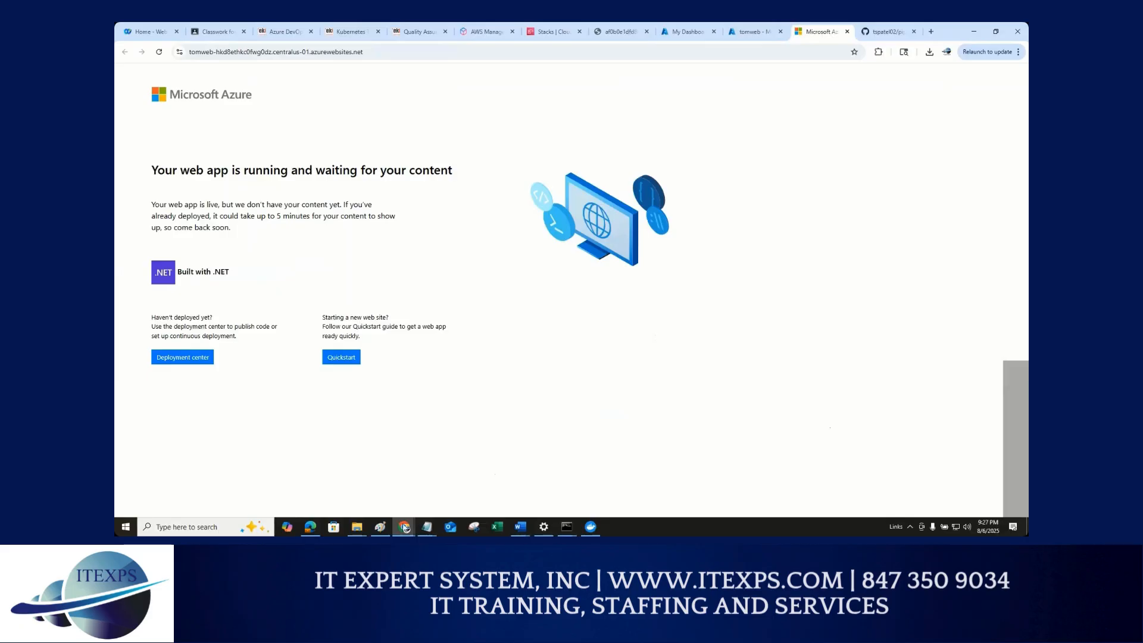
{"action": "left_click", "coordinate": [443, 494]}
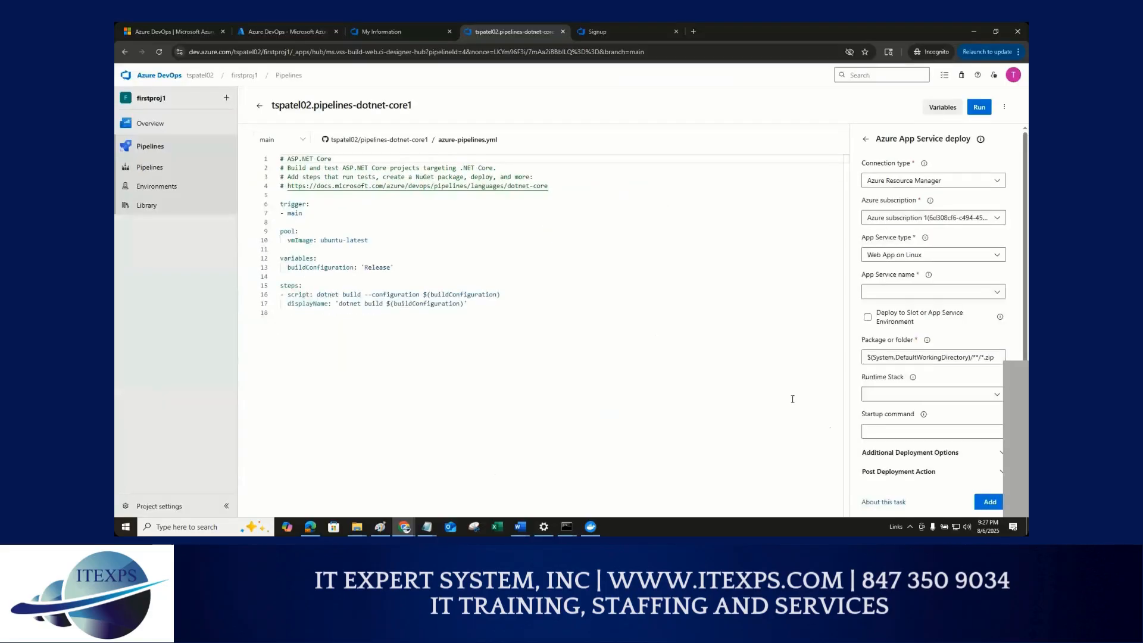
{"action": "left_click", "coordinate": [917, 254]}
{"action": "left_click", "coordinate": [916, 255]}
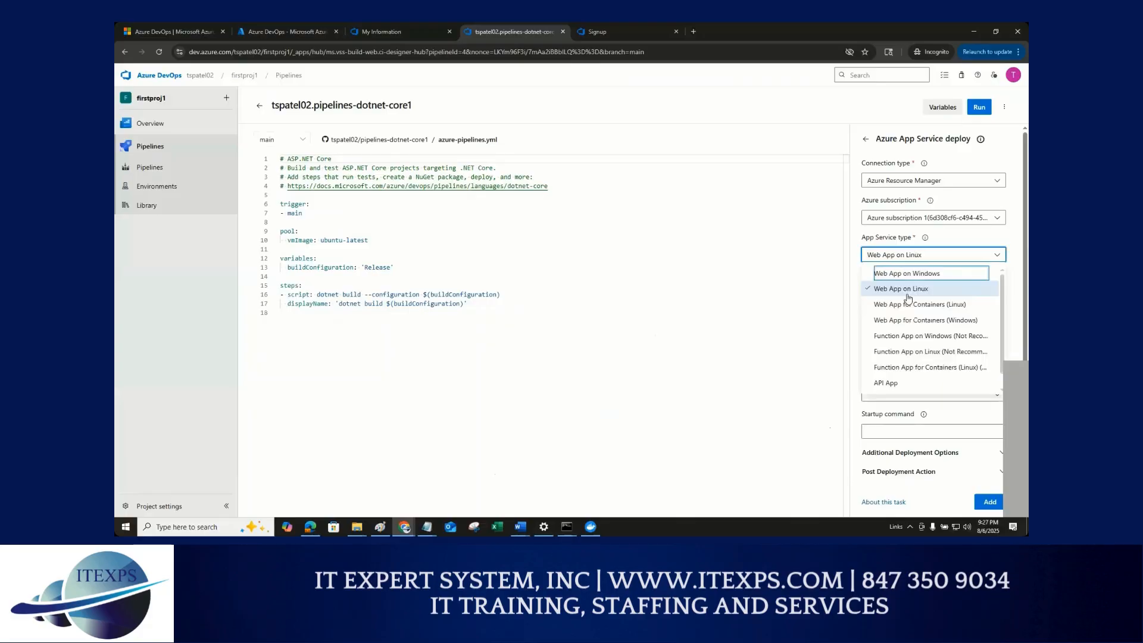
{"action": "left_click", "coordinate": [907, 291]}
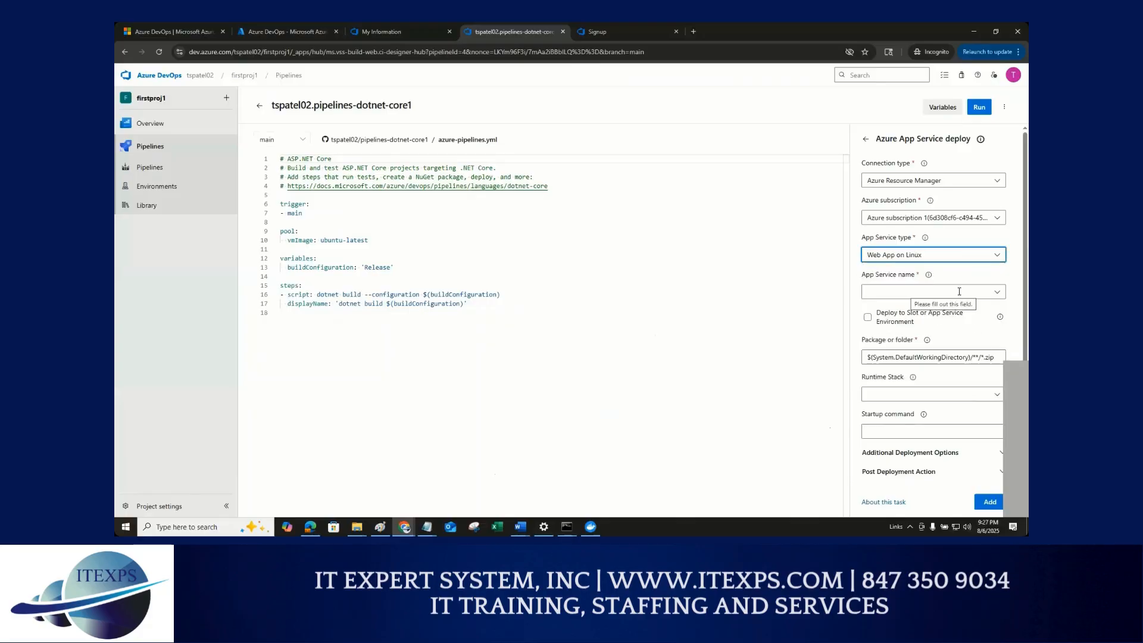
{"action": "left_click", "coordinate": [998, 295]}
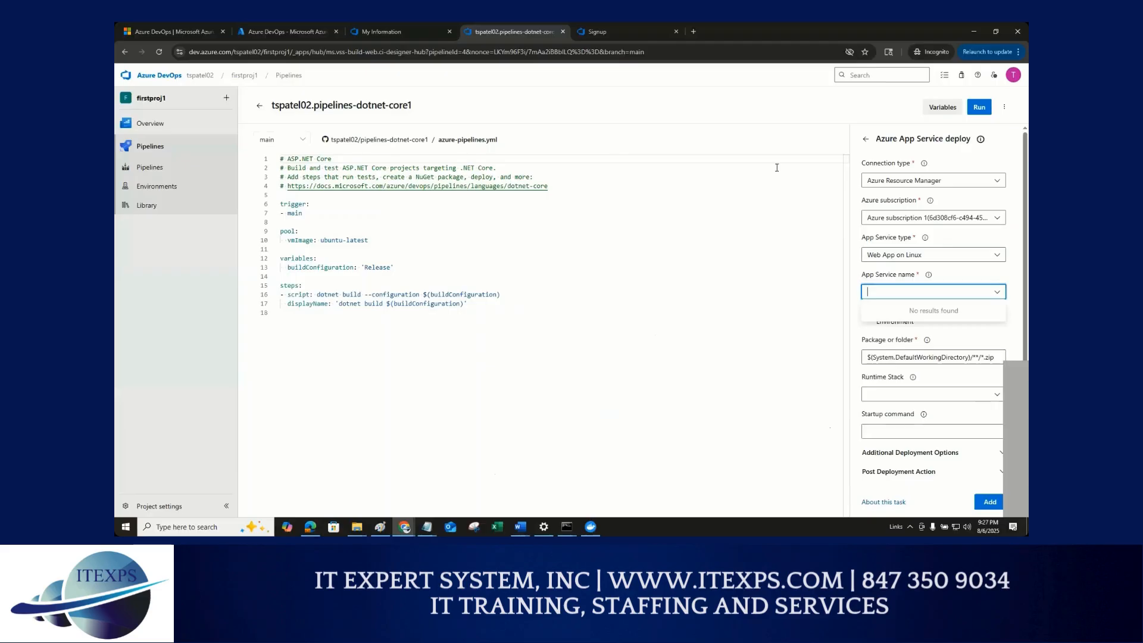
{"action": "left_click", "coordinate": [906, 217]}
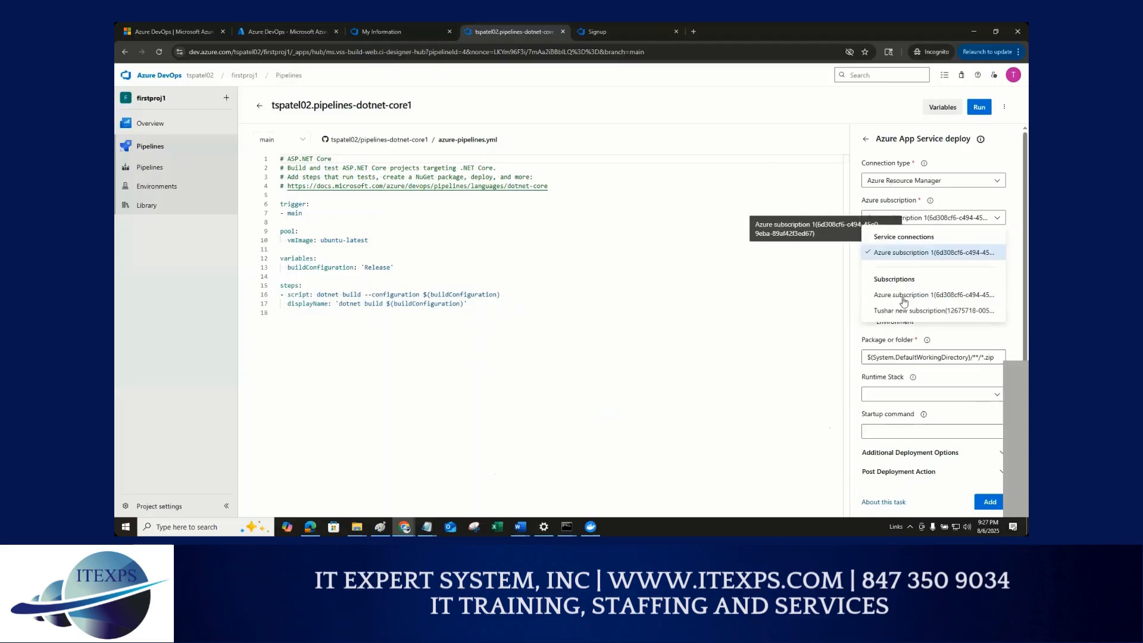
{"action": "left_click", "coordinate": [949, 318]}
{"action": "left_click", "coordinate": [926, 223]}
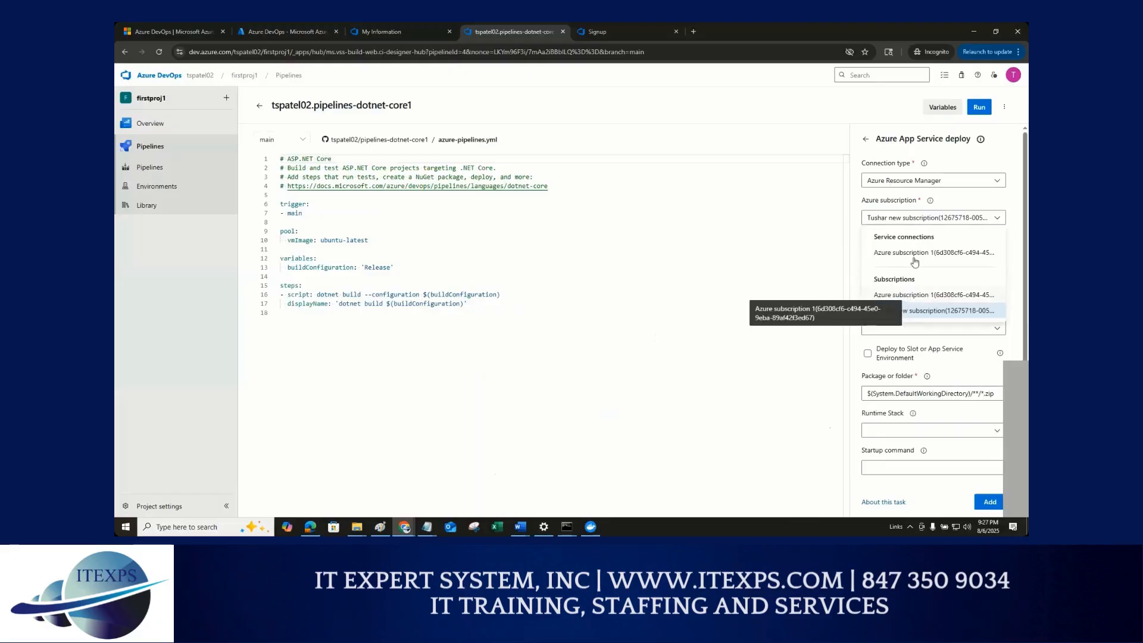
{"action": "left_click", "coordinate": [916, 255]}
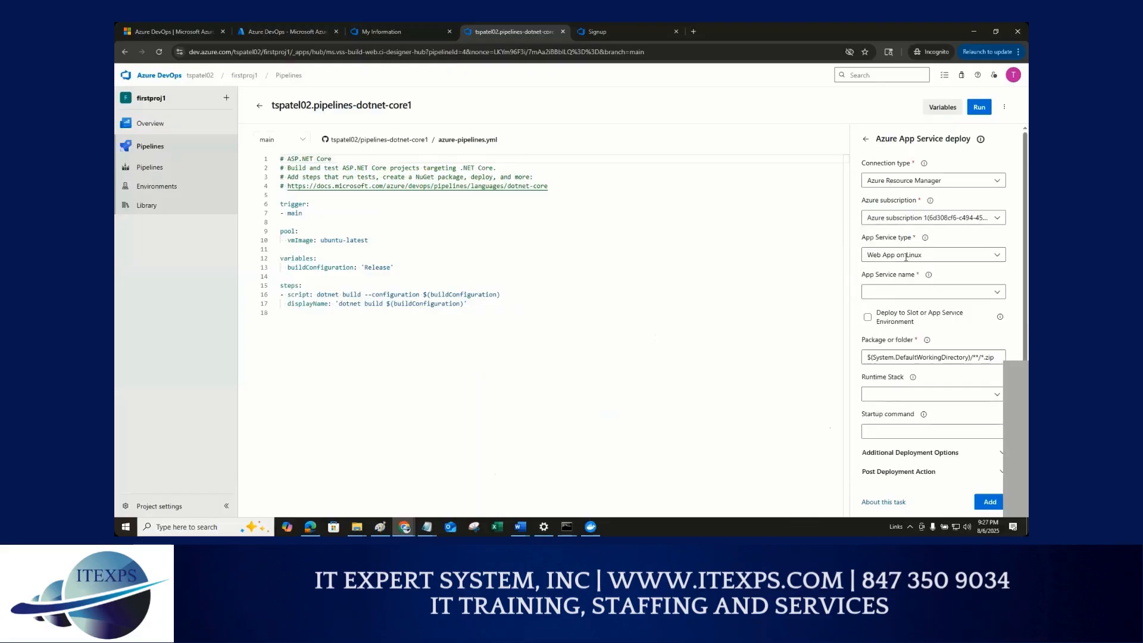
{"action": "left_click", "coordinate": [906, 256]}
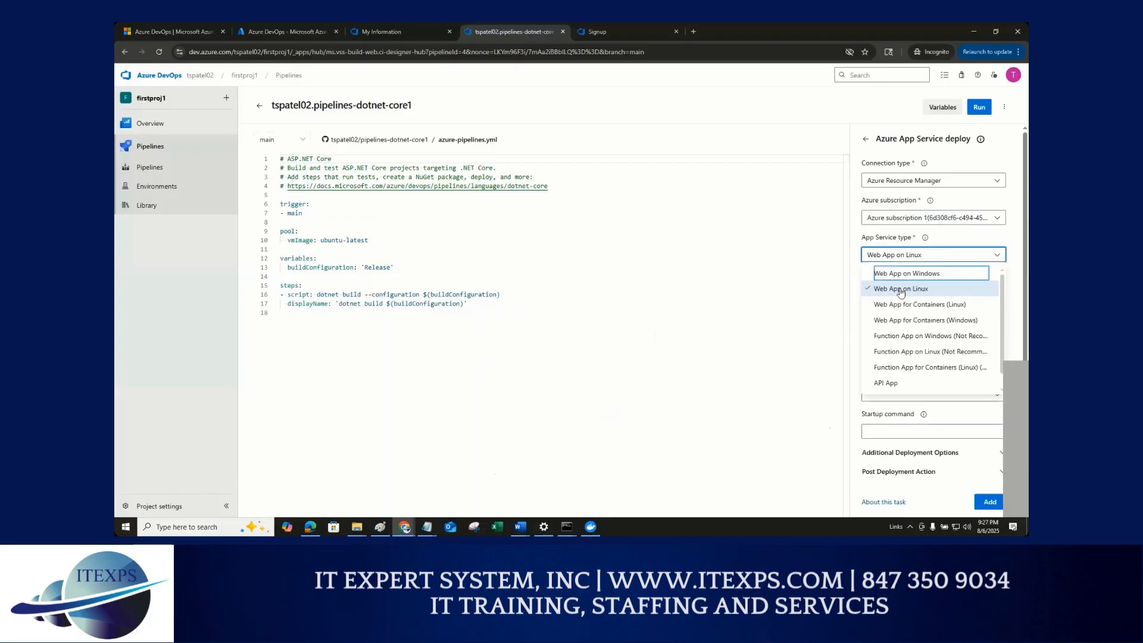
{"action": "left_click", "coordinate": [901, 290]}
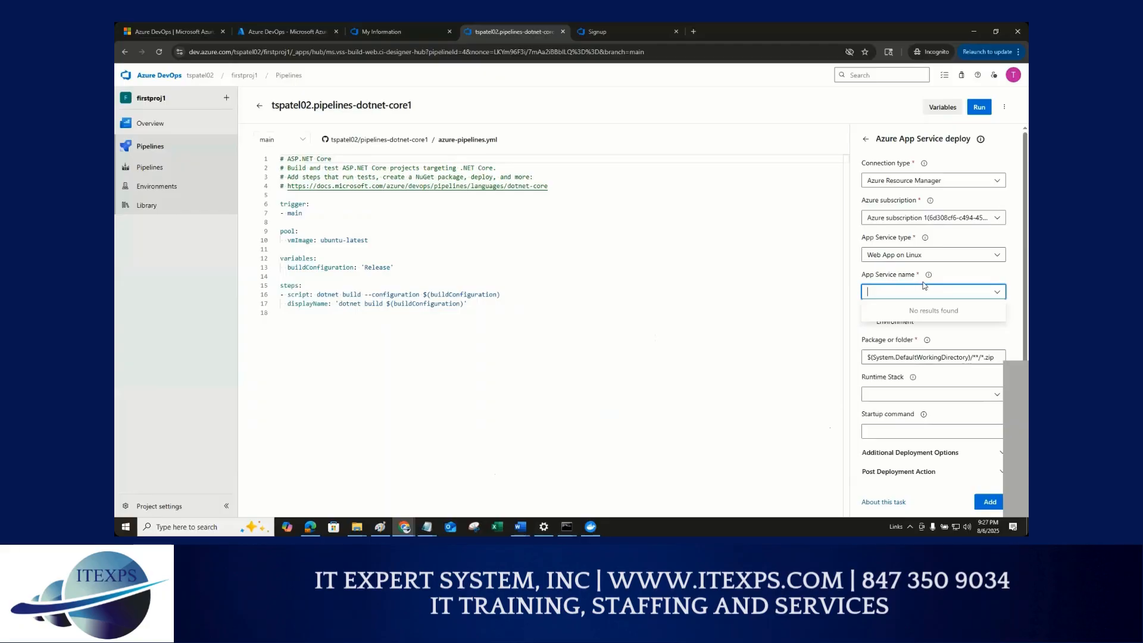
{"action": "left_click", "coordinate": [825, 334]}
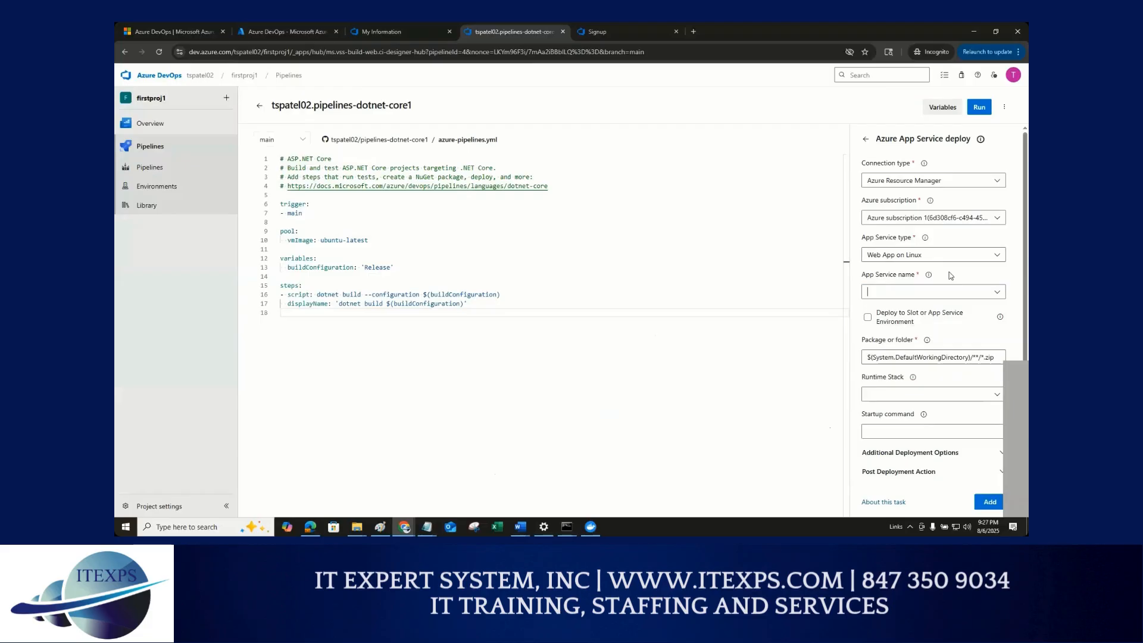
Step: Reload the pipeline editor, search the tasks for "deploy", and open the Azure App Service deploy task
{"action": "key", "text": "F5"}
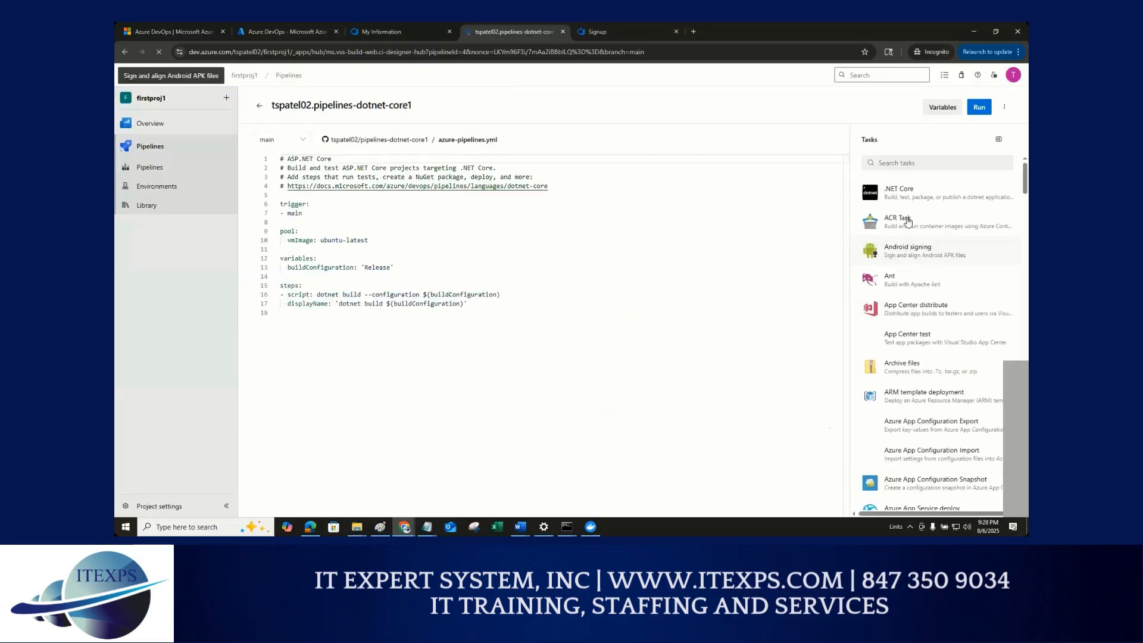
{"action": "left_click", "coordinate": [909, 163]}
{"action": "type", "text": "d"}
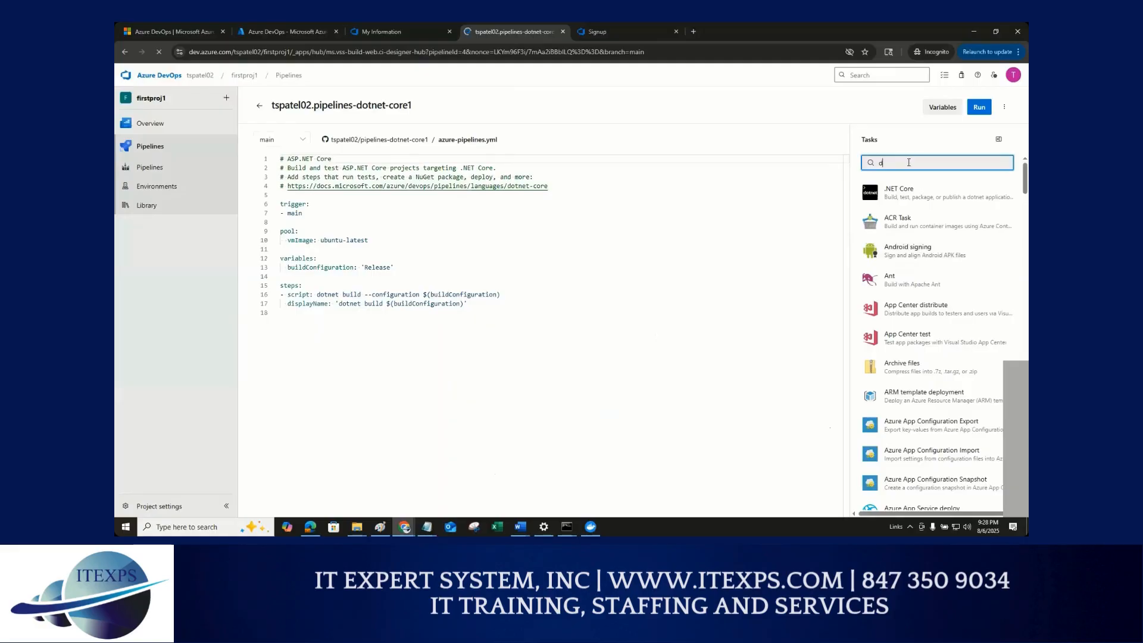
{"action": "type", "text": "eploy"}
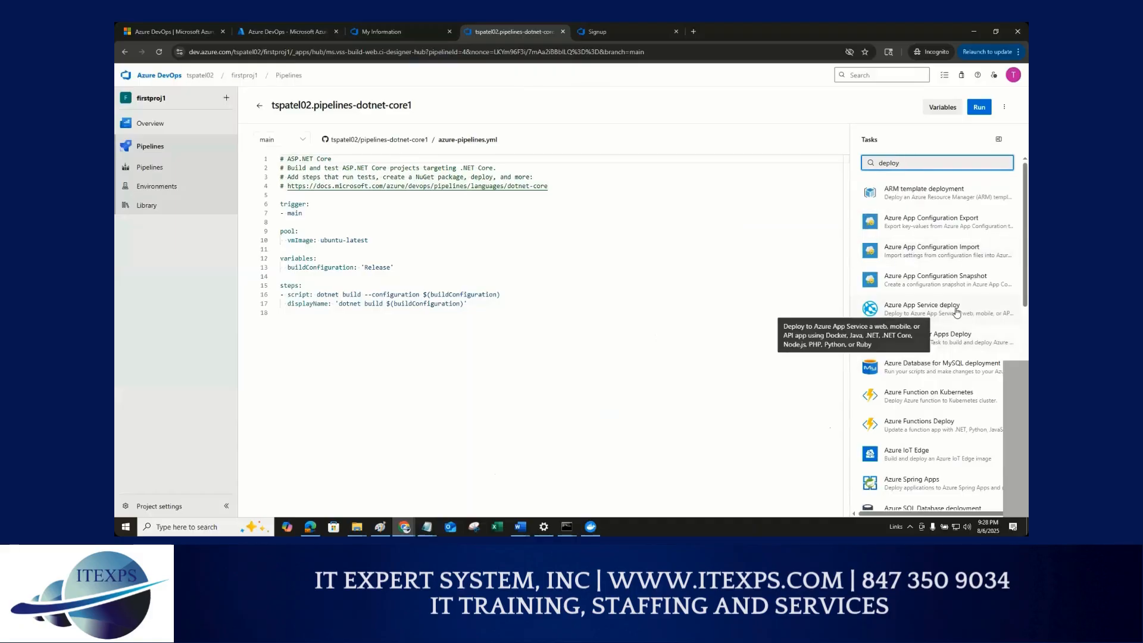
{"action": "left_click", "coordinate": [936, 314]}
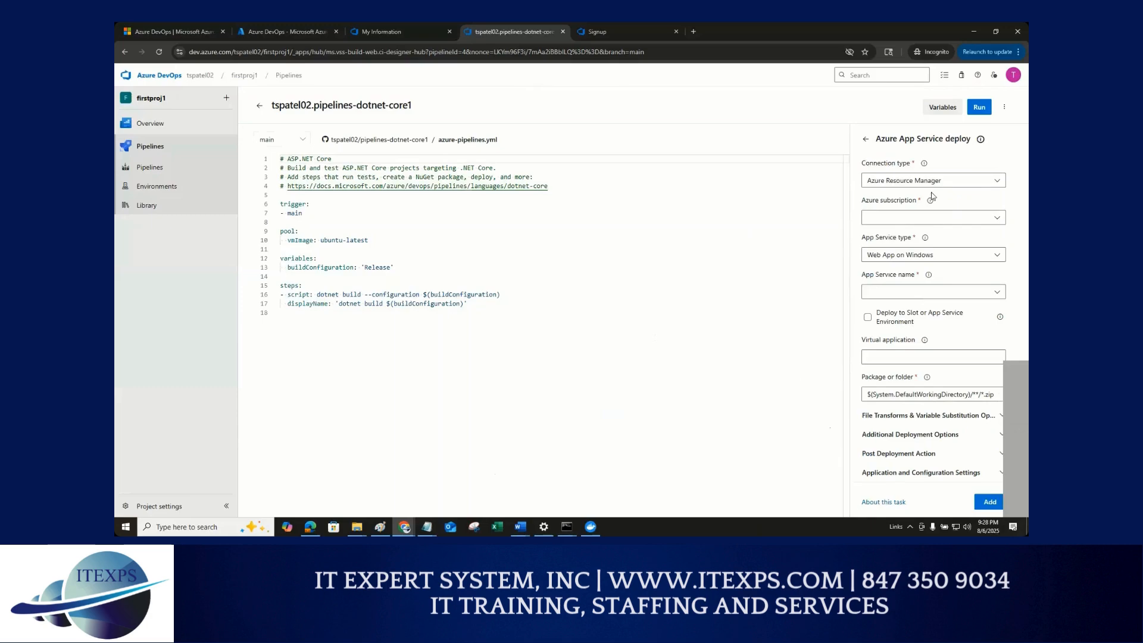
Step: Select Azure subscription 1 from the available subscriptions for the deploy task and authorize it
{"action": "left_click", "coordinate": [931, 217]}
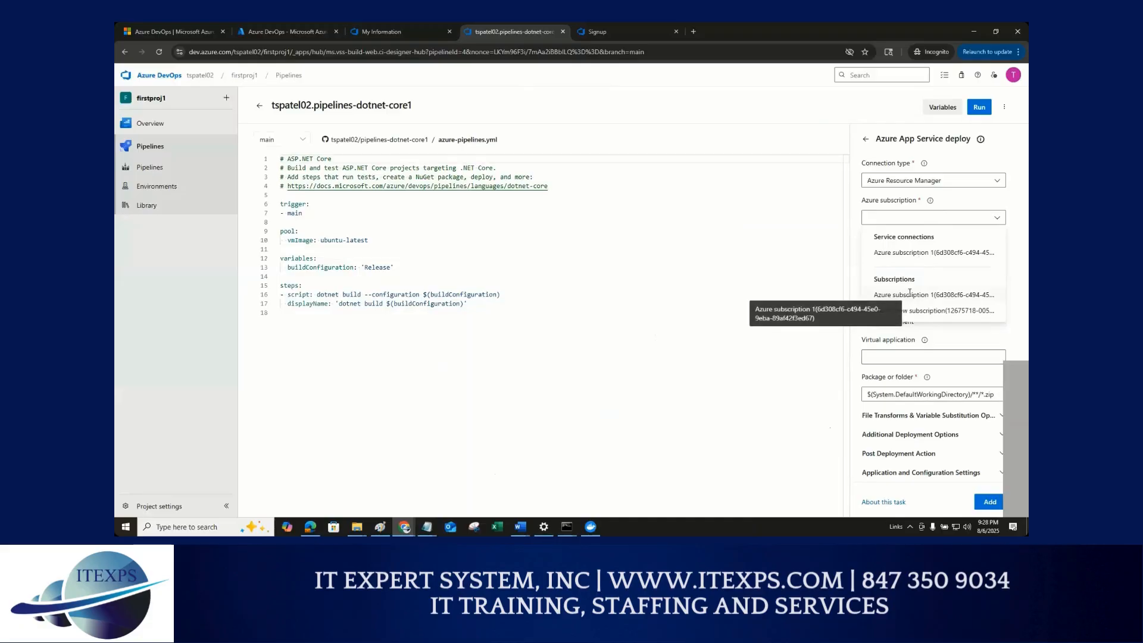
{"action": "left_click", "coordinate": [891, 253]}
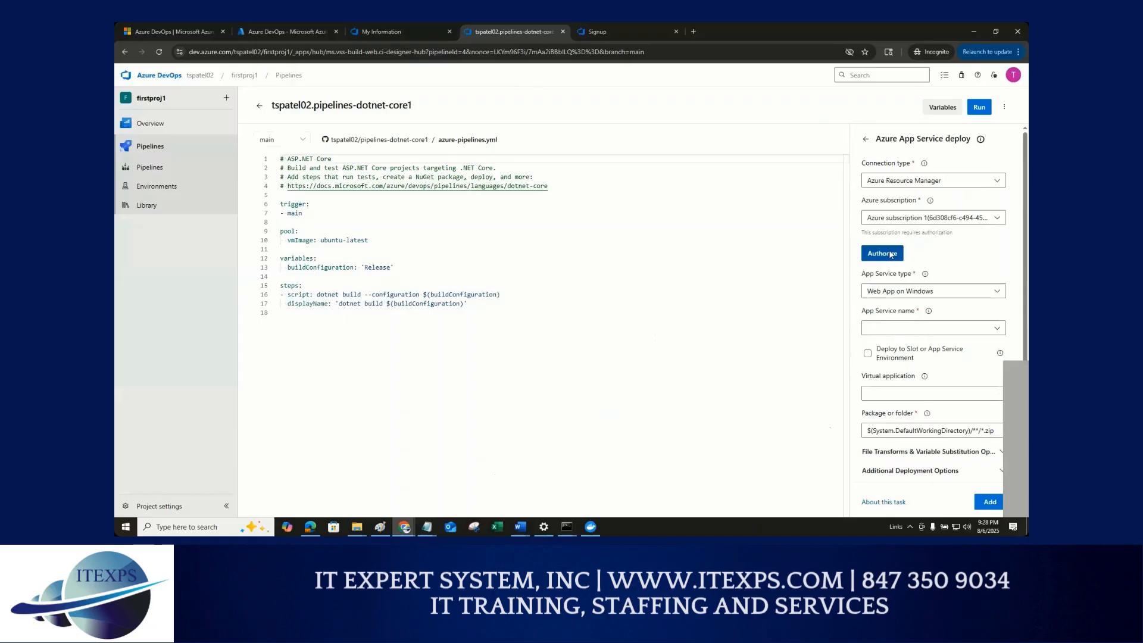
{"action": "left_click", "coordinate": [891, 254]}
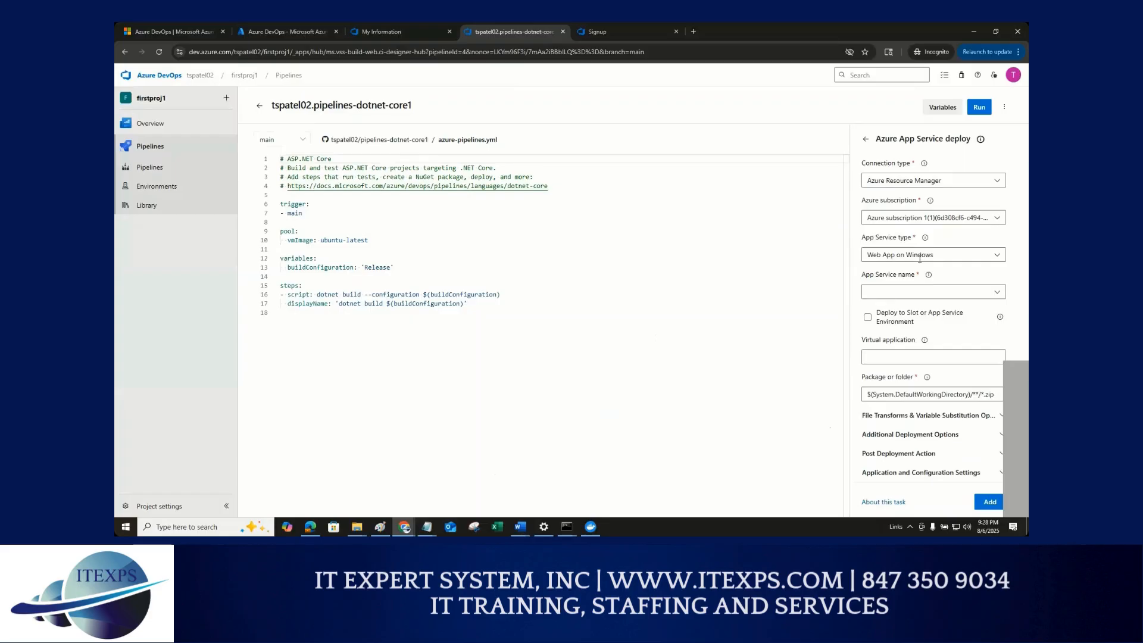
Step: Set the deploy task's App Service type to Web App on Linux and its App Service name to tomweb
{"action": "left_click", "coordinate": [917, 256]}
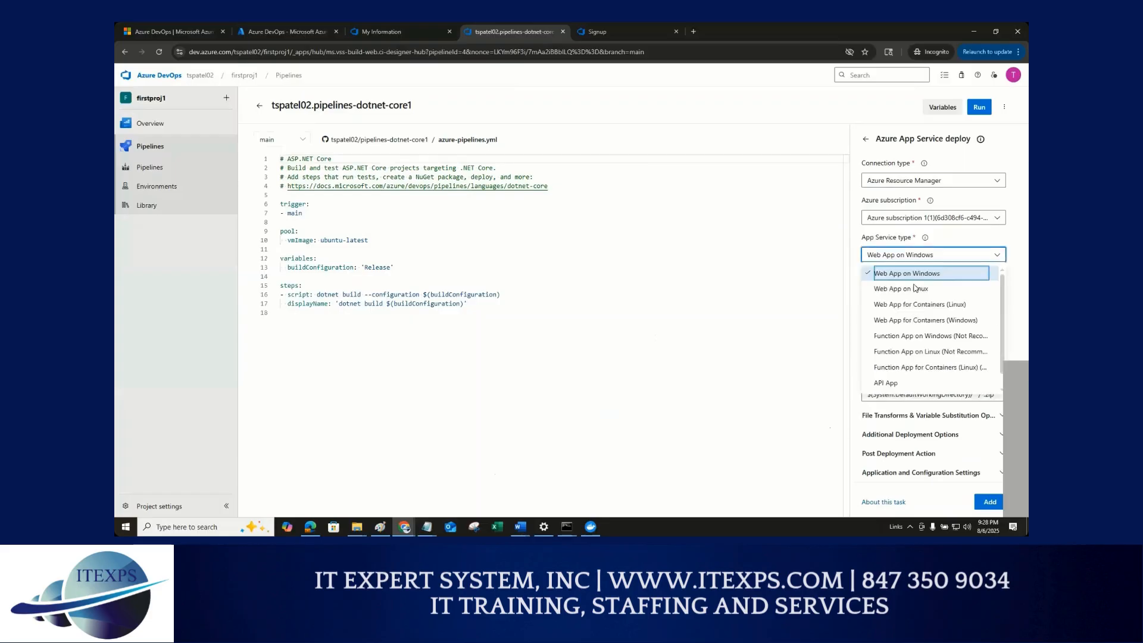
{"action": "left_click", "coordinate": [916, 288]}
{"action": "left_click", "coordinate": [915, 292]}
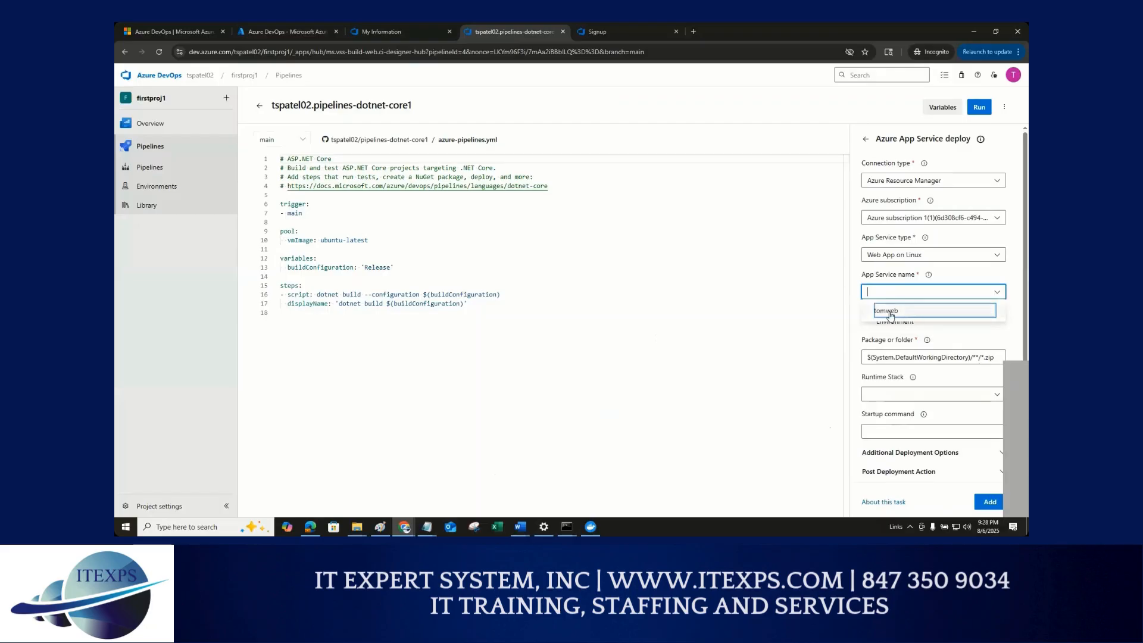
{"action": "left_click", "coordinate": [891, 314]}
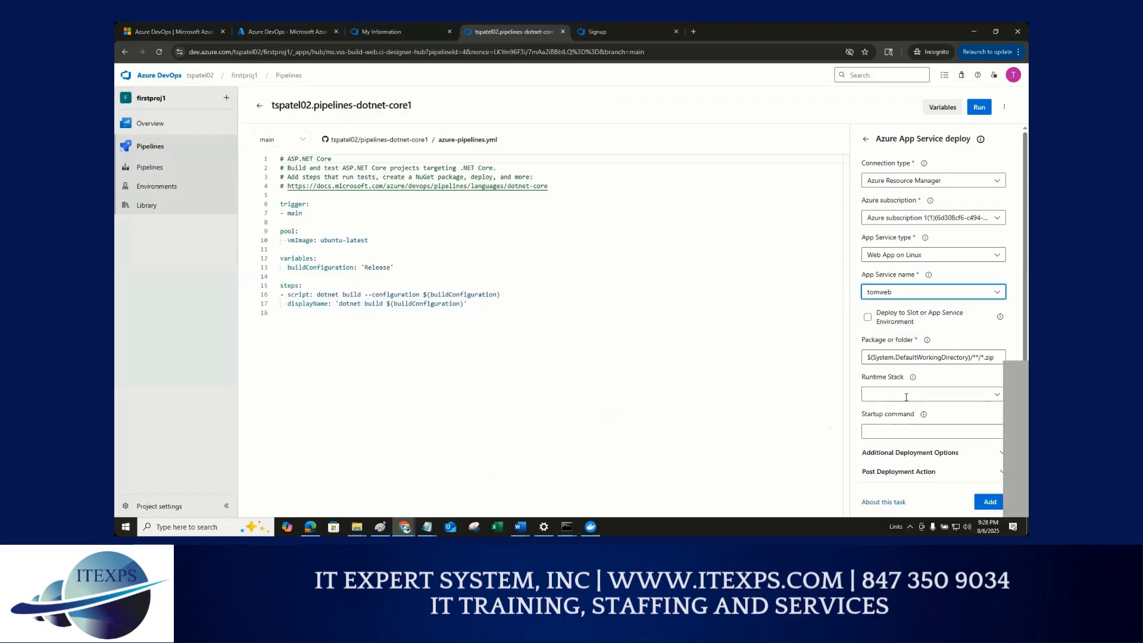
Step: Set the runtime stack to .NET 9.0, add the deploy task to azure-pipelines.yml, and place the cursor on the file's last line
{"action": "left_click", "coordinate": [907, 395]}
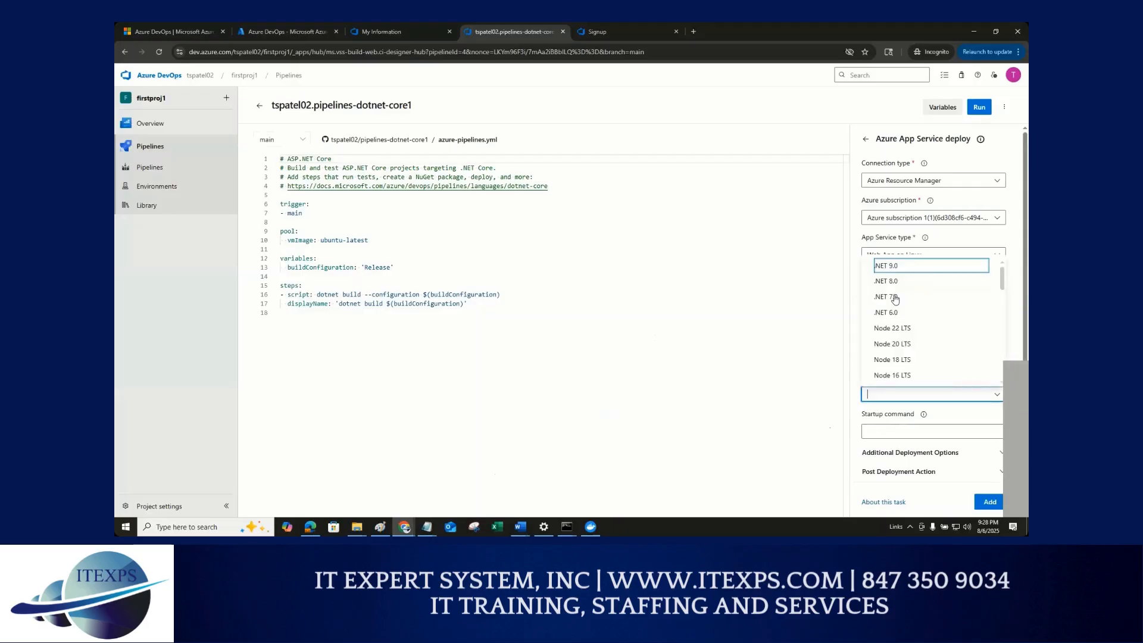
{"action": "left_click", "coordinate": [894, 269]}
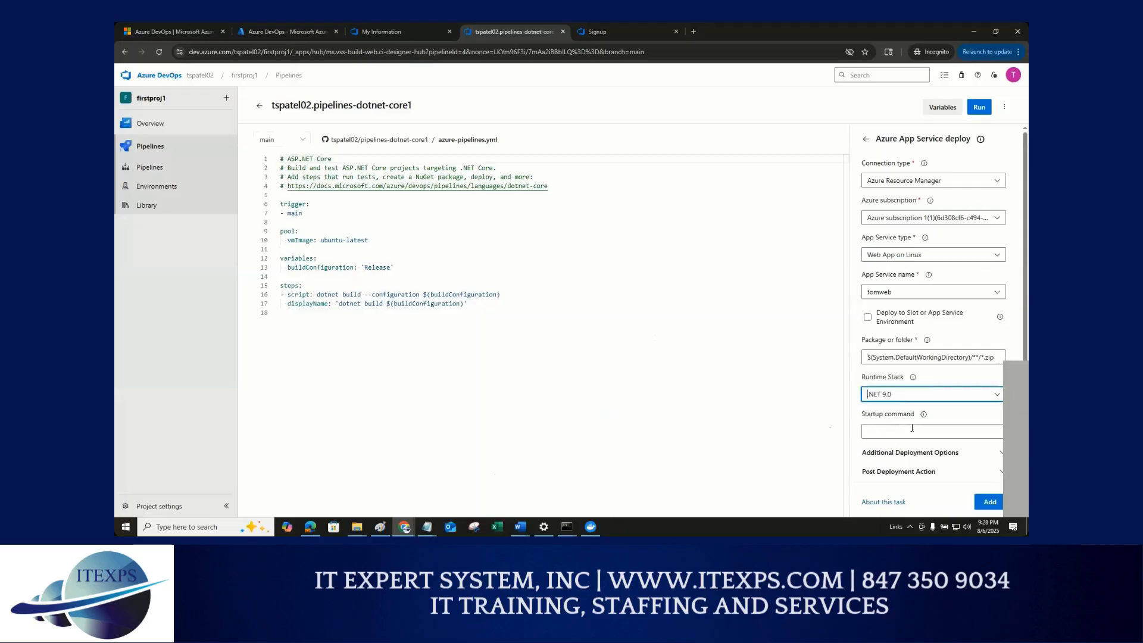
{"action": "scroll", "coordinate": [911, 428], "scroll_direction": "down", "scroll_amount": 1}
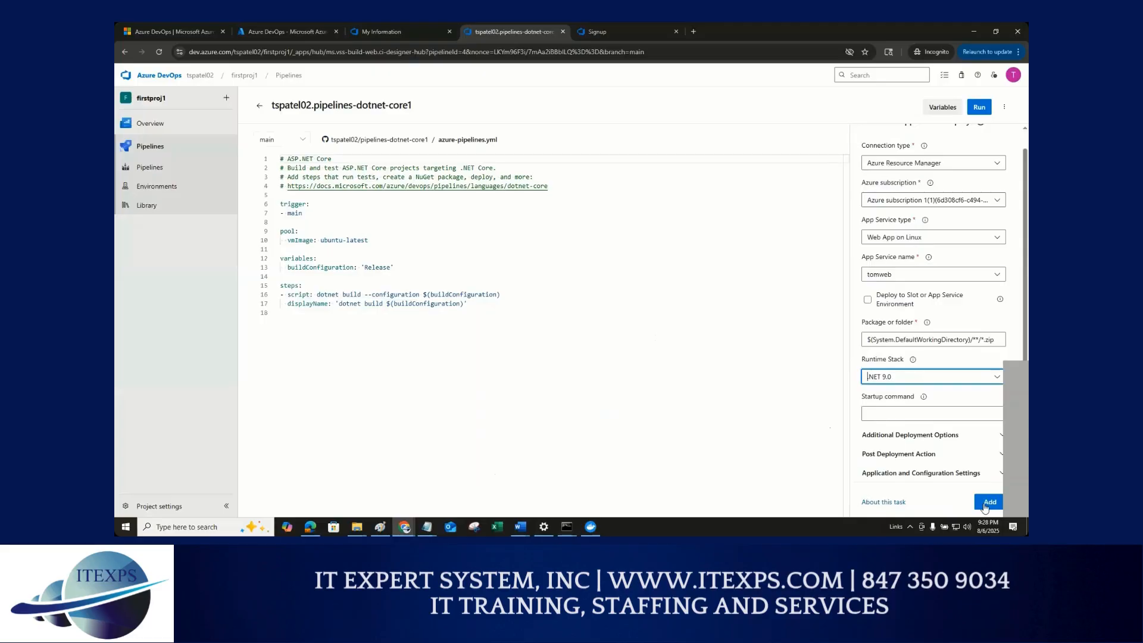
{"action": "left_click", "coordinate": [984, 508]}
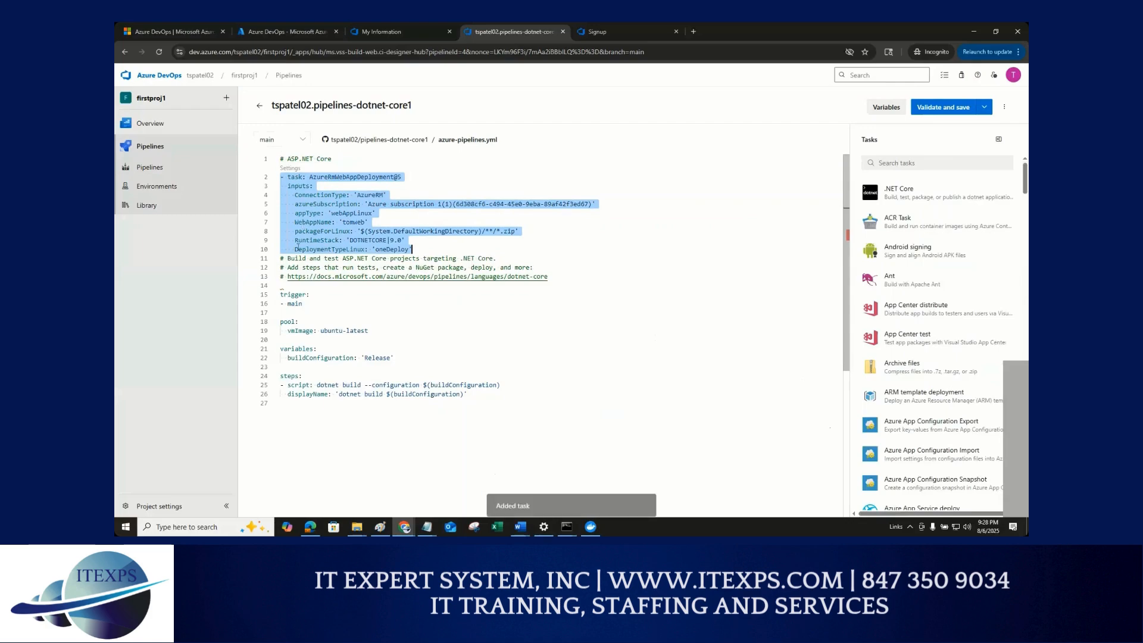
{"action": "left_click", "coordinate": [286, 413]}
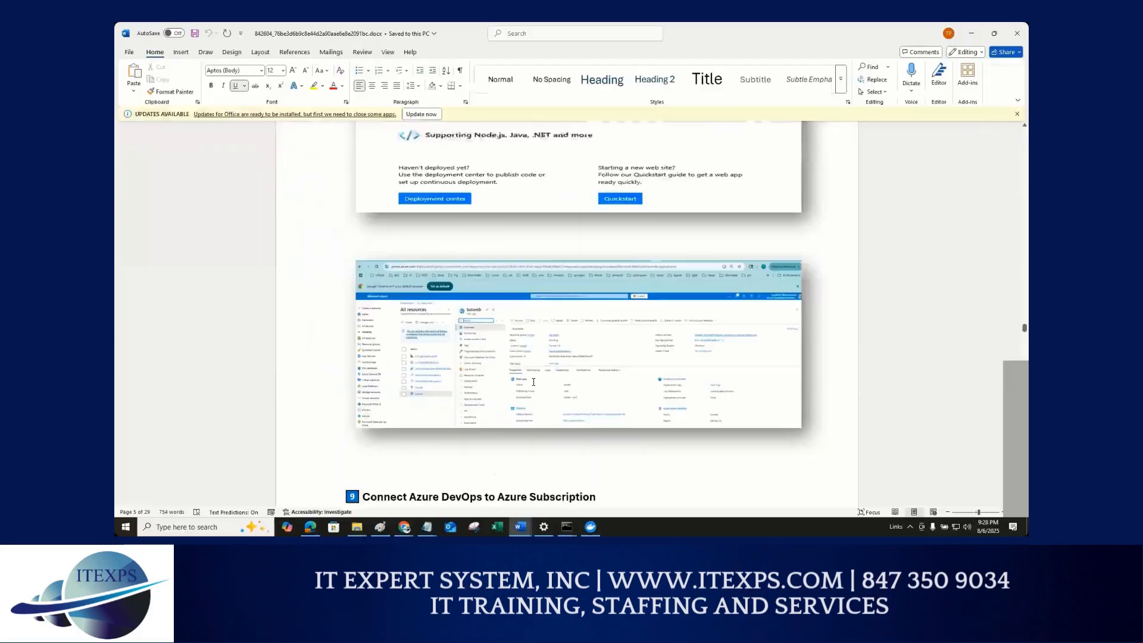
Step: Switch to the Word guide and read its sections on service connections, Microsoft-hosted agents, and changing the billing subscription
{"action": "scroll", "coordinate": [533, 382], "scroll_direction": "down", "scroll_amount": 5}
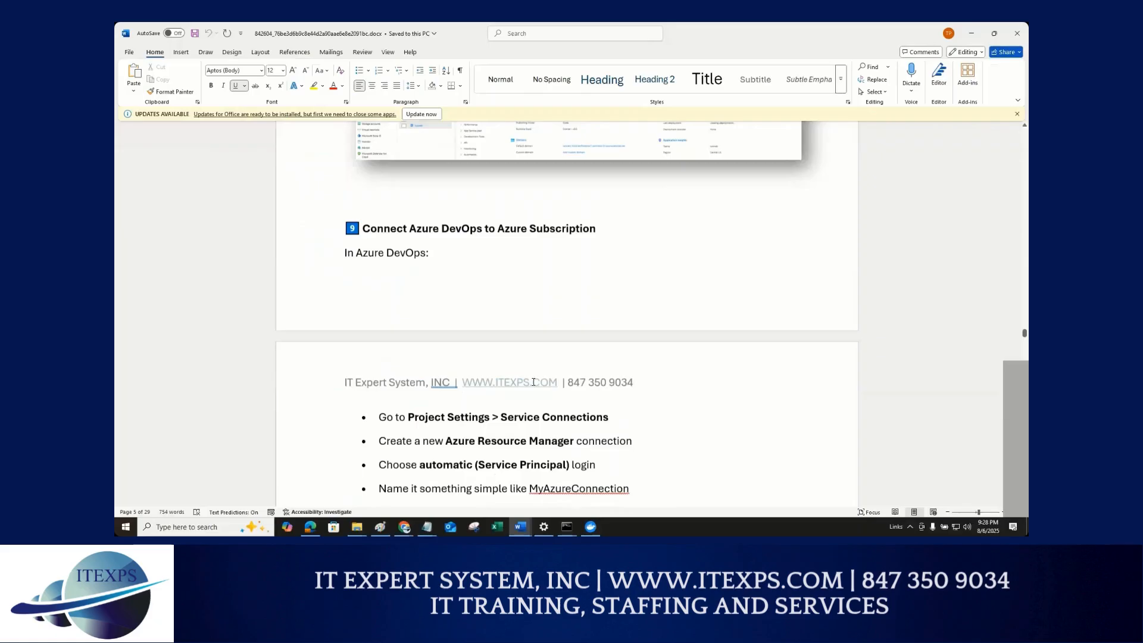
{"action": "scroll", "coordinate": [533, 382], "scroll_direction": "down", "scroll_amount": 10}
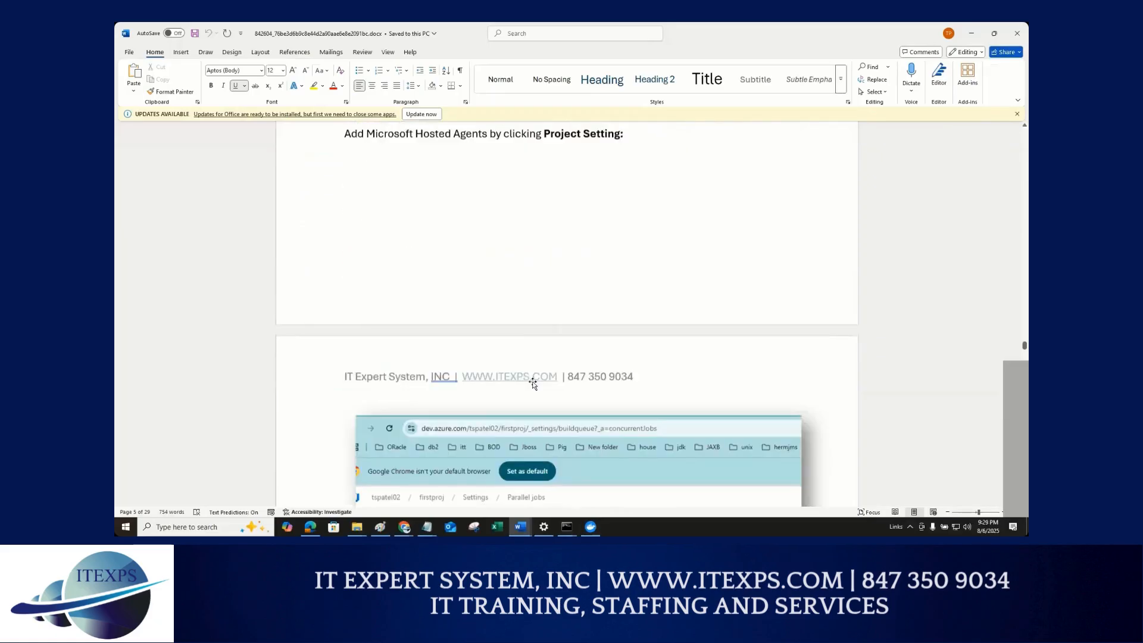
{"action": "scroll", "coordinate": [533, 381], "scroll_direction": "down", "scroll_amount": 6}
{"action": "scroll", "coordinate": [534, 381], "scroll_direction": "down", "scroll_amount": 5}
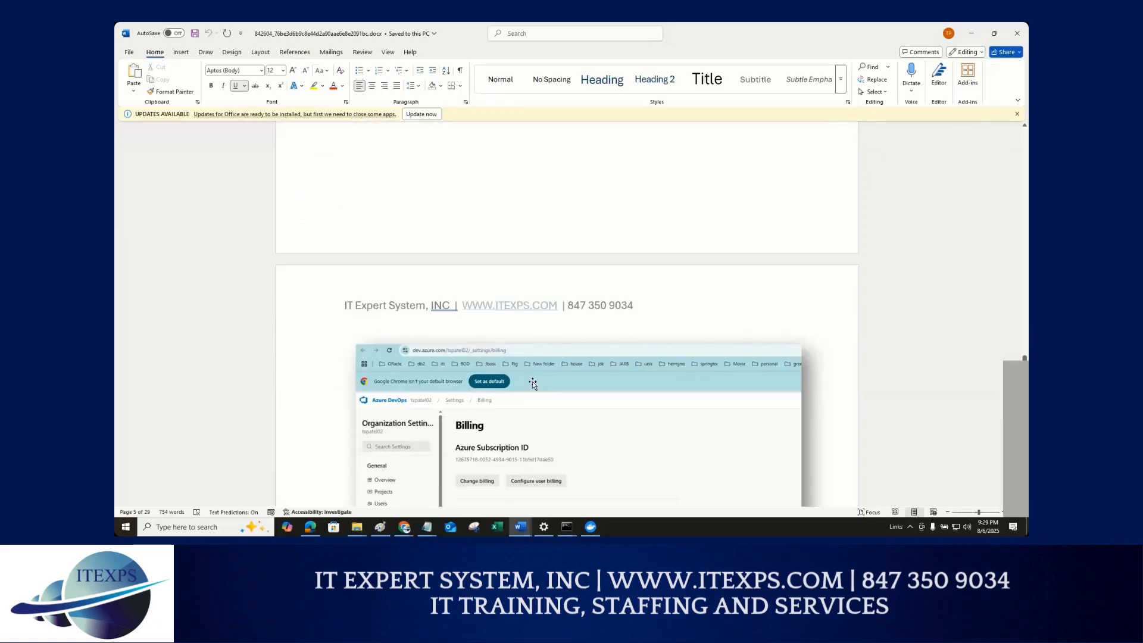
{"action": "scroll", "coordinate": [533, 384], "scroll_direction": "down", "scroll_amount": 5}
{"action": "scroll", "coordinate": [534, 385], "scroll_direction": "down", "scroll_amount": 5}
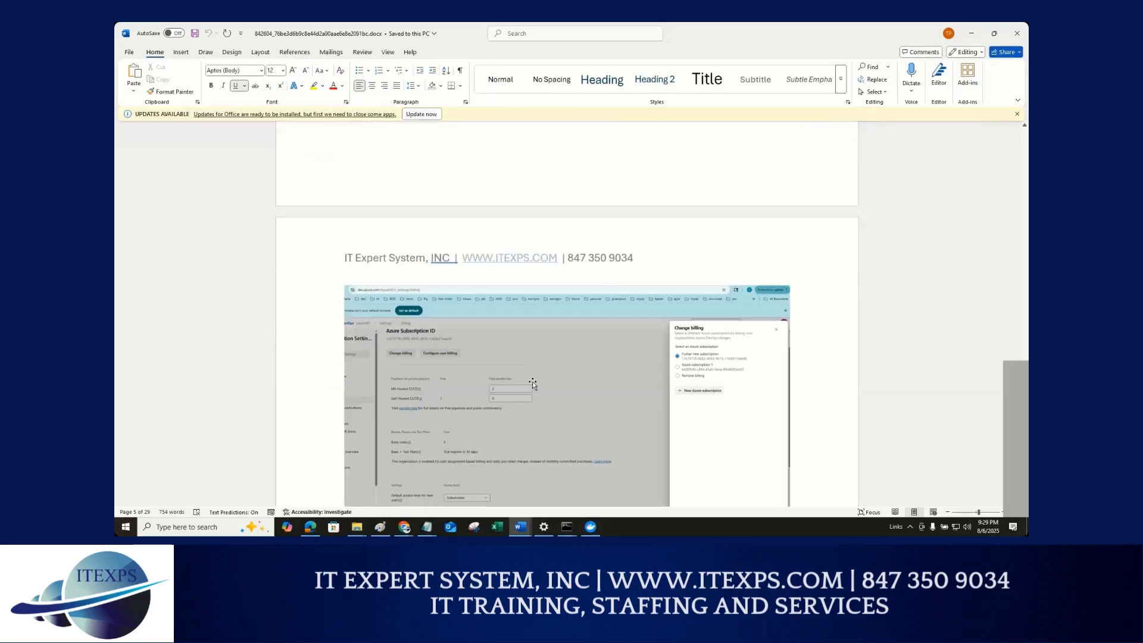
{"action": "scroll", "coordinate": [533, 381], "scroll_direction": "down", "scroll_amount": 5}
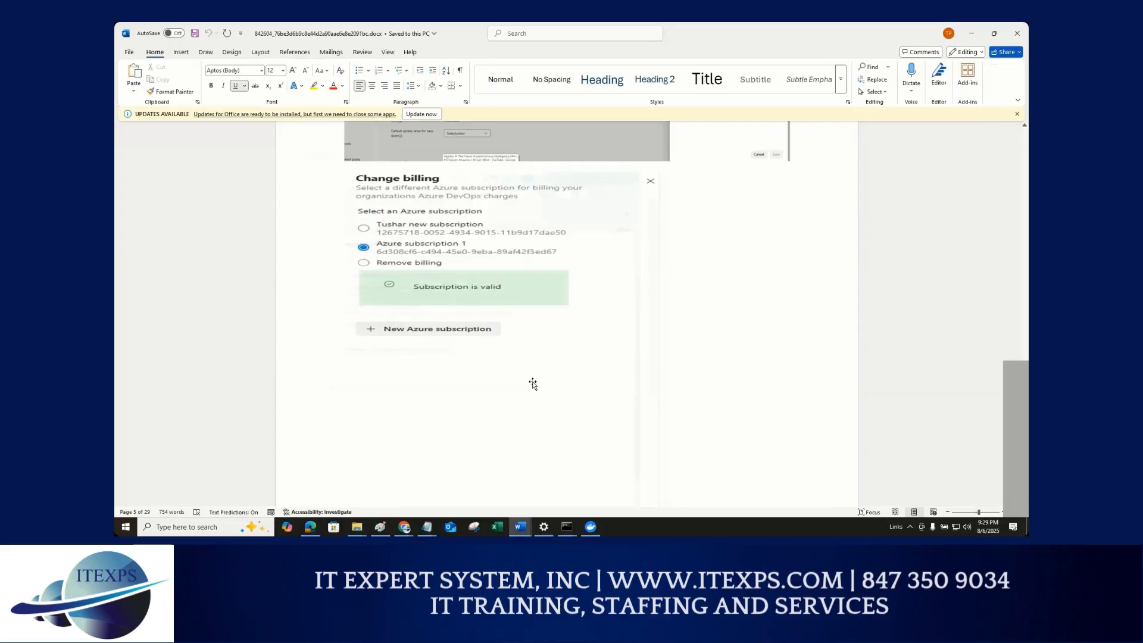
Step: Find the highlighted sample pipeline YAML in the guide and select it from "# ASP.NET Core" through the deploymentMethod line for copying
{"action": "scroll", "coordinate": [533, 384], "scroll_direction": "down", "scroll_amount": 5}
{"action": "scroll", "coordinate": [533, 384], "scroll_direction": "down", "scroll_amount": 5}
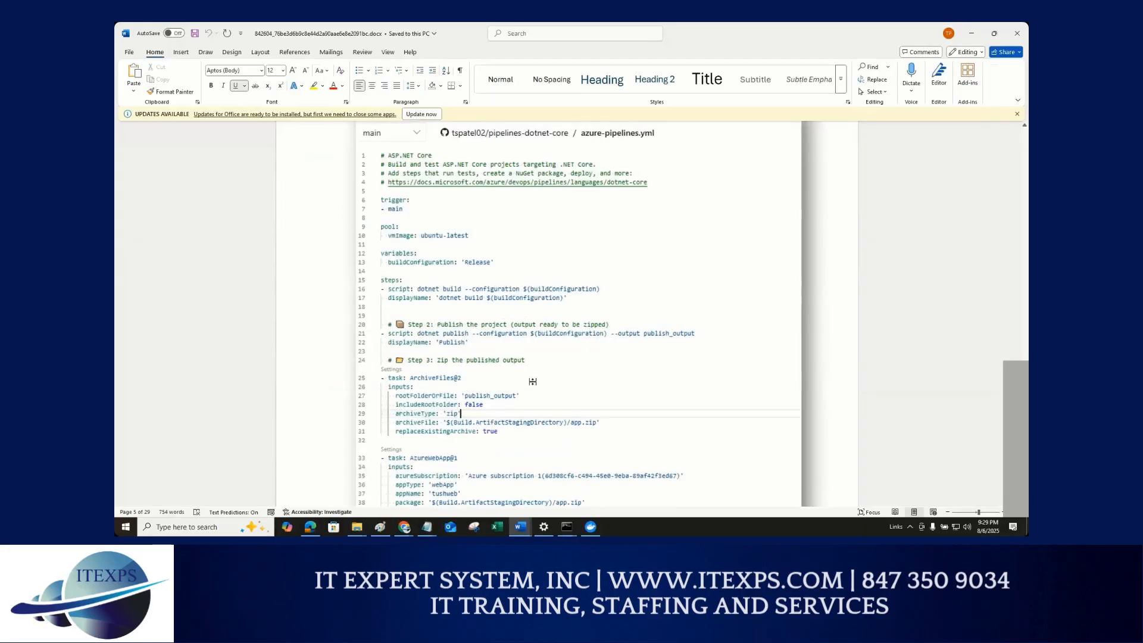
{"action": "scroll", "coordinate": [532, 381], "scroll_direction": "down", "scroll_amount": 5}
{"action": "scroll", "coordinate": [499, 376], "scroll_direction": "down", "scroll_amount": 4}
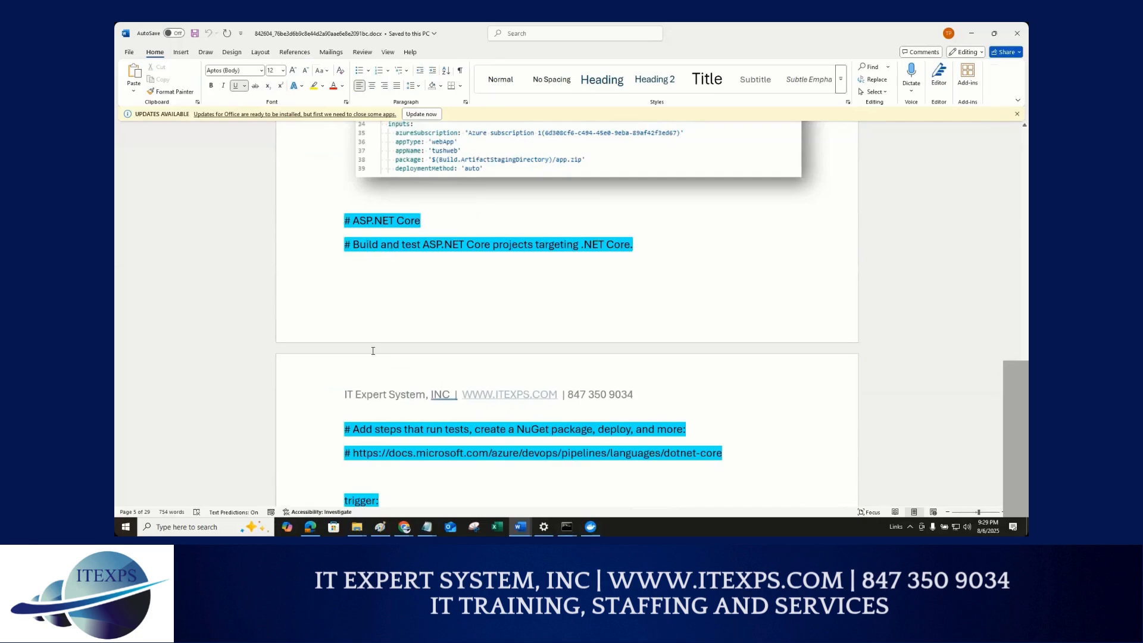
{"action": "left_click_drag", "start_coordinate": [346, 220], "coordinate": [486, 391]}
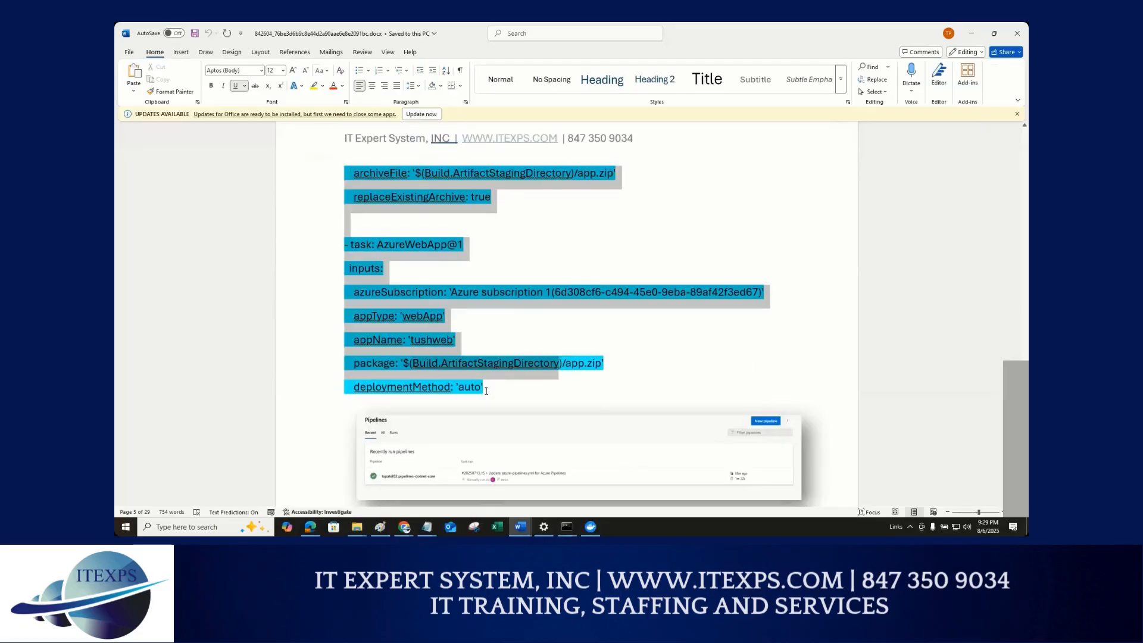
{"action": "left_click_drag", "start_coordinate": [486, 391], "coordinate": [486, 391]}
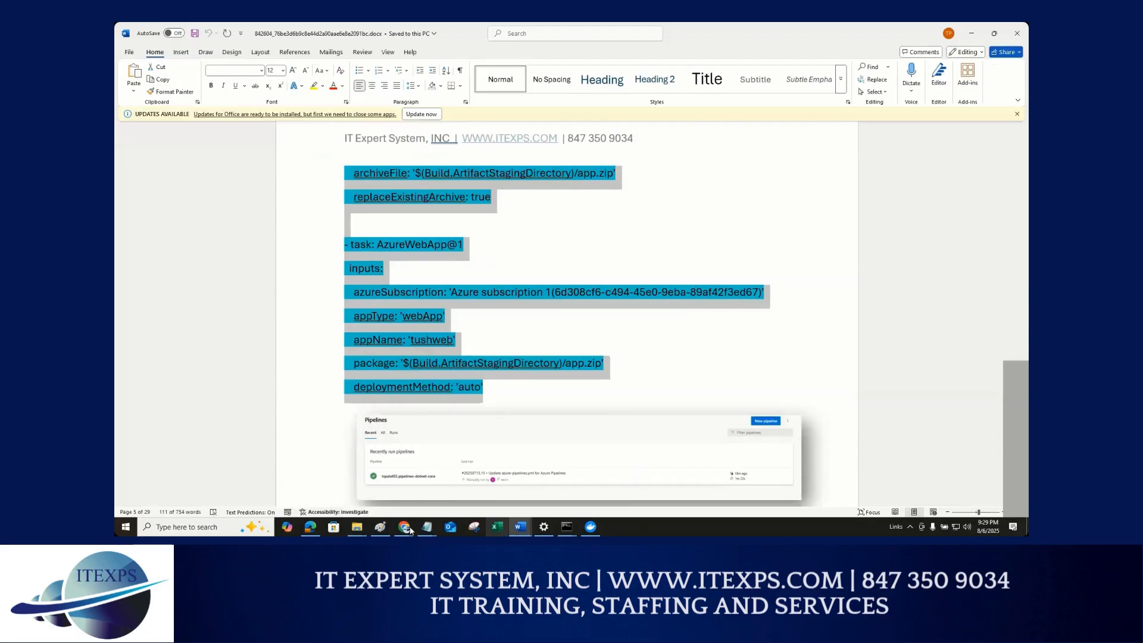
Step: Switch back to Azure DevOps in the browser and replace the entire contents of azure-pipelines.yml with the guide's YAML
{"action": "key", "text": "alt+Tab"}
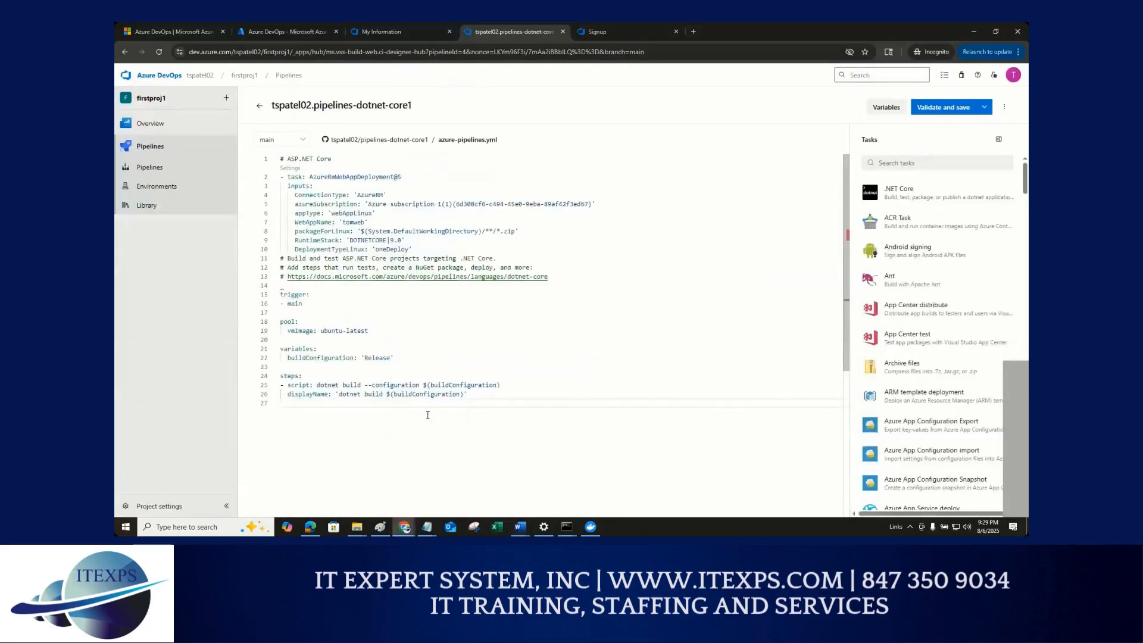
{"action": "key", "text": "ctrl+a"}
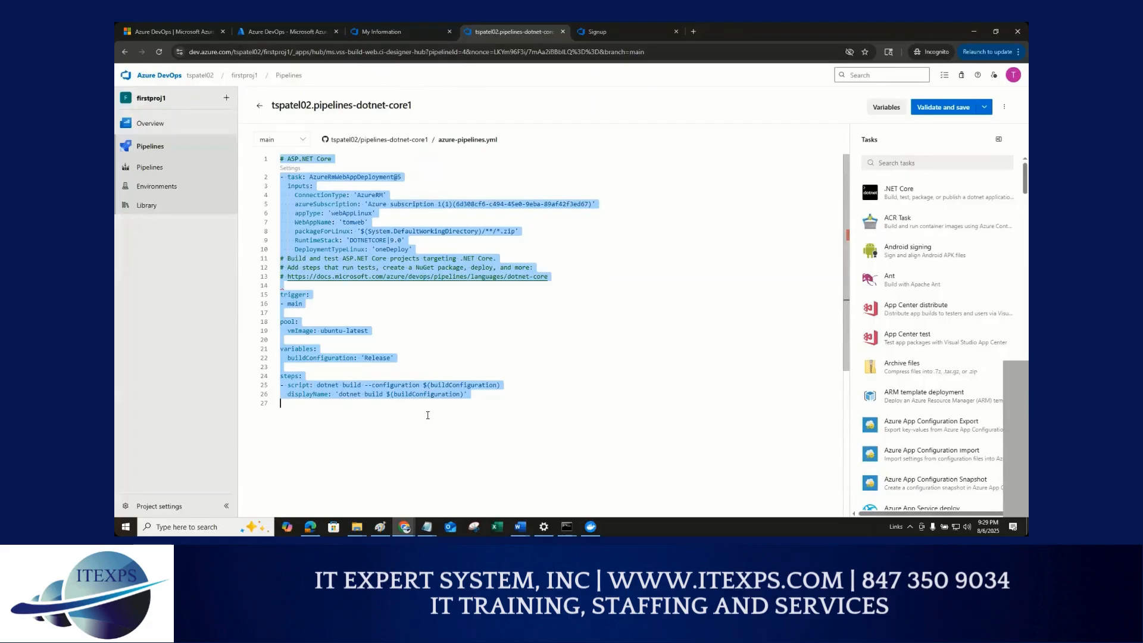
{"action": "type", "text": "# ASP.NET Core # Build and test ASP.NET Core projects targeting .NET Core. # Add steps that run tests, create a NuGet package, deploy, and more: # https://docs.microsoft.com/azure/devops/pipelines/languages/dotnet-core  trigger: - main  pool:   vmImage: ubuntu-latest  variables:   buildConfiguration: 'Release'  steps: - script: dotnet build --configuration $(buildConfiguration)   displayName: 'dotnet build $(buildConfiguration)'    # 📦 Step 2: Publish the project (output ready to be zipped) - script: dotnet publish --configuration $(buildConfiguration) --output publish_output   displayName: 'Publish'    # 📁 Step 3: Zip the published output - task: ArchiveFiles@2   inputs:     rootFolderOrFile: 'publish_output'     includeRootFolder: false     archiveType: 'zip'     archiveFile: '$(Build.ArtifactStagingDirectory)/app.zip'     replaceExistingArchive: true  - task: AzureWebApp@1   inputs:     azureSubscription: 'Azure subscription 1(6d308cf6-c494-45e0-9eba-89af42f3ed67)'     appType: 'webApp'     appName: 'tushweb'     package: '$(Build.ArtifactStagingDirectory)/app.zip'     deploymentMethod: 'auto'"}
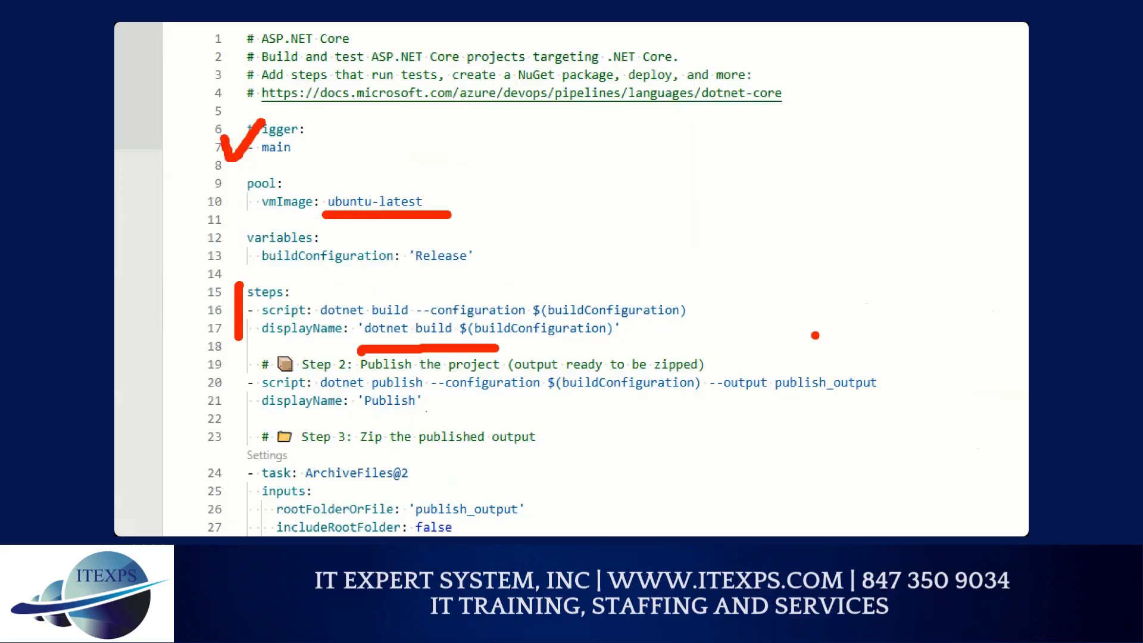
{"action": "left_click_drag", "start_coordinate": [806, 335], "coordinate": [904, 393]}
{"action": "left_click_drag", "start_coordinate": [996, 93], "coordinate": [1019, 143]}
{"action": "left_click_drag", "start_coordinate": [1012, 96], "coordinate": [1027, 138]}
{"action": "mouse_move", "coordinate": [1007, 64]}
{"action": "left_mouse_down"}
{"action": "mouse_move", "coordinate": [954, 130]}
{"action": "mouse_move", "coordinate": [1010, 80]}
{"action": "left_mouse_up"}
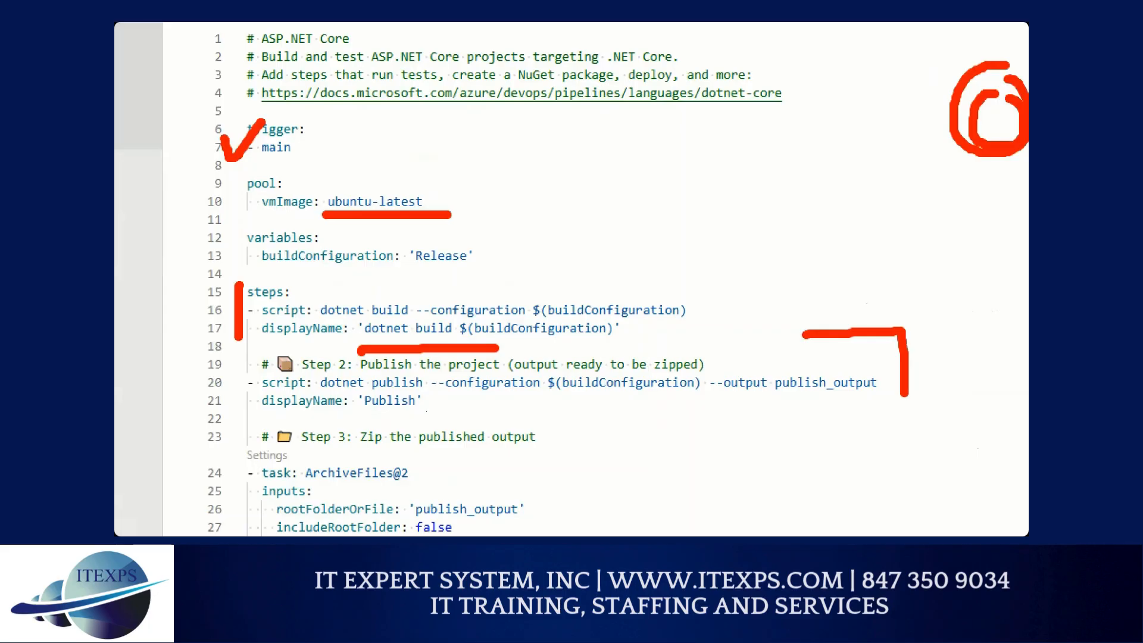
{"action": "mouse_move", "coordinate": [515, 338]}
{"action": "left_mouse_down"}
{"action": "mouse_move", "coordinate": [535, 337]}
{"action": "mouse_move", "coordinate": [583, 379]}
{"action": "left_mouse_up"}
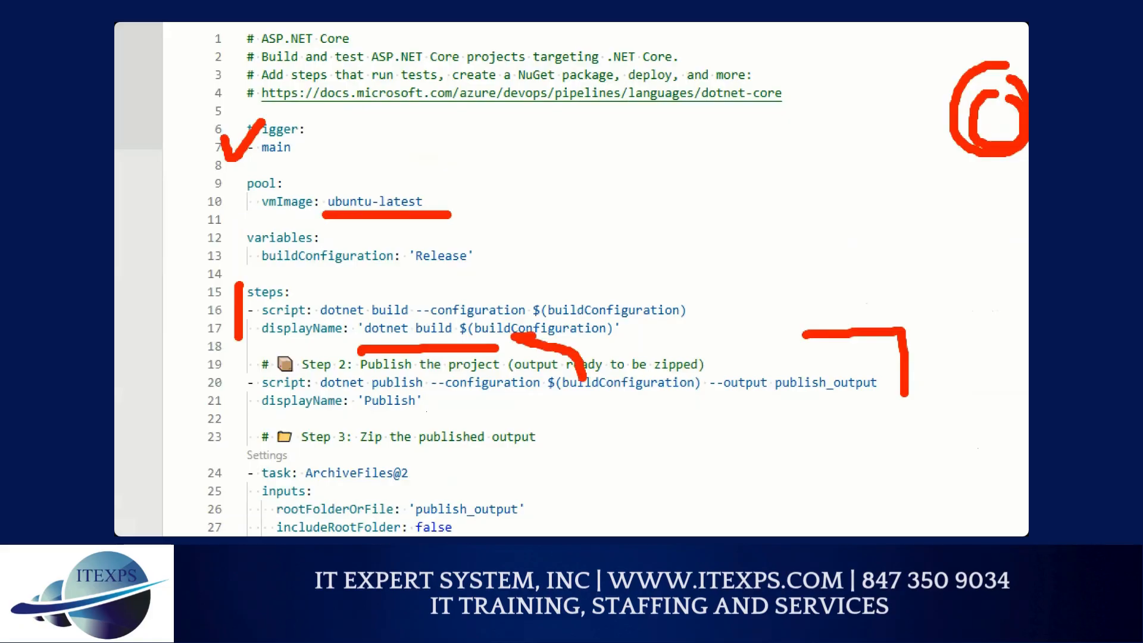
{"action": "left_click_drag", "start_coordinate": [362, 411], "coordinate": [415, 410]}
{"action": "left_click", "coordinate": [430, 419]}
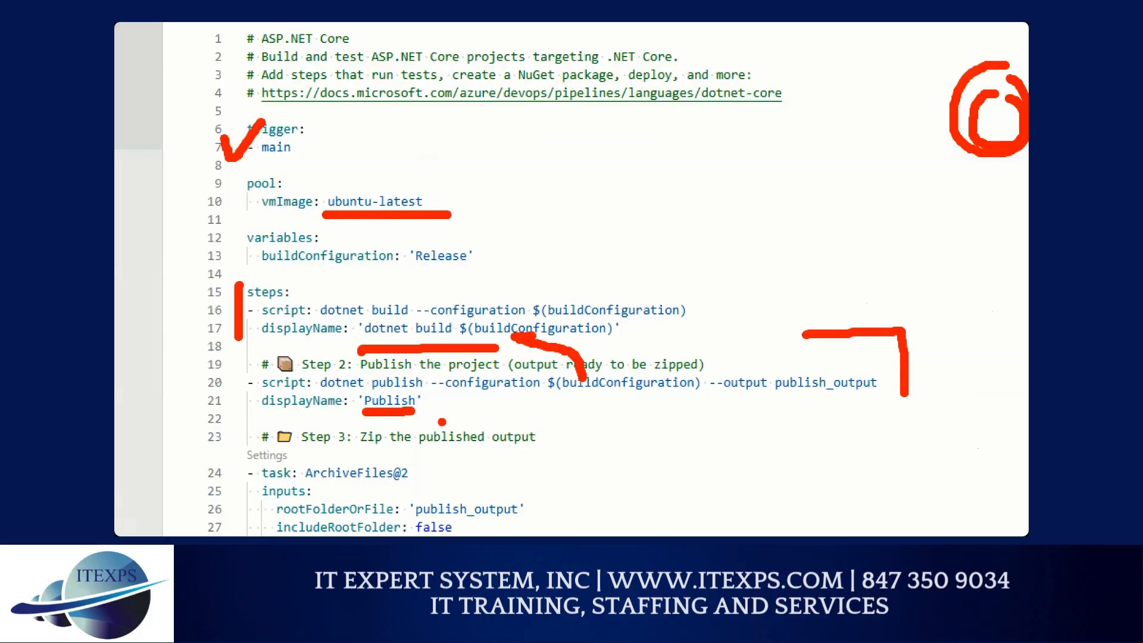
{"action": "scroll", "coordinate": [442, 421], "scroll_direction": "down", "scroll_amount": 5}
{"action": "mouse_move", "coordinate": [257, 225]}
{"action": "left_mouse_down"}
{"action": "mouse_move", "coordinate": [504, 361]}
{"action": "mouse_move", "coordinate": [341, 215]}
{"action": "mouse_move", "coordinate": [321, 218]}
{"action": "left_mouse_up"}
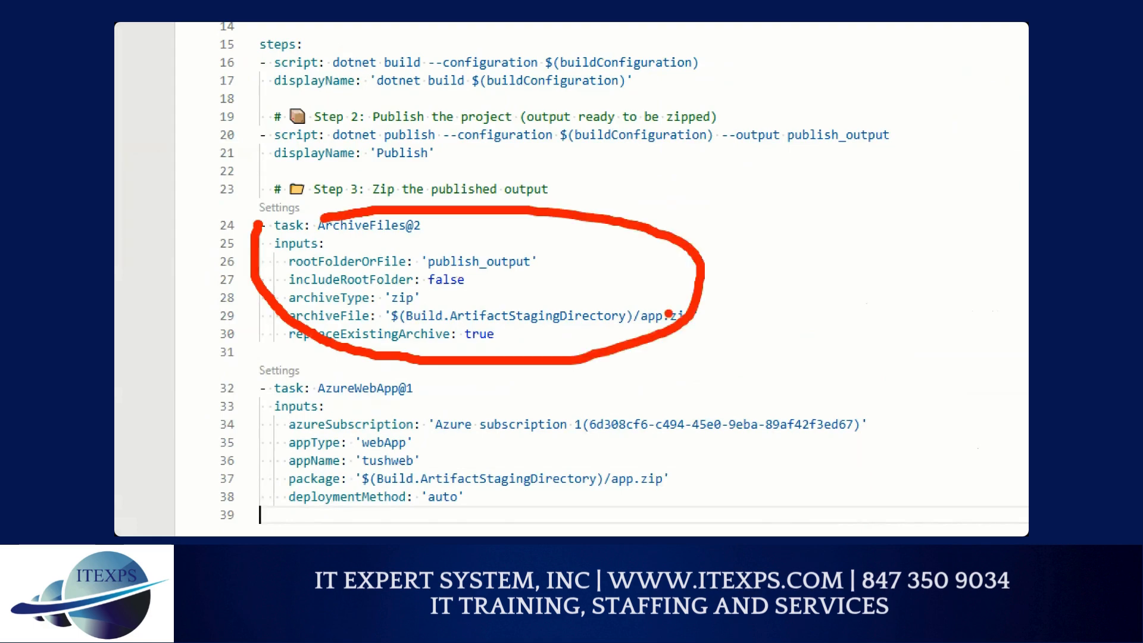
{"action": "mouse_move", "coordinate": [305, 352]}
{"action": "left_mouse_down"}
{"action": "mouse_move", "coordinate": [244, 493]}
{"action": "mouse_move", "coordinate": [345, 529]}
{"action": "left_mouse_up"}
{"action": "left_click_drag", "start_coordinate": [615, 492], "coordinate": [662, 499]}
{"action": "left_click_drag", "start_coordinate": [825, 376], "coordinate": [691, 453]}
{"action": "mouse_move", "coordinate": [825, 376]}
{"action": "left_mouse_down"}
{"action": "mouse_move", "coordinate": [888, 315]}
{"action": "mouse_move", "coordinate": [880, 325]}
{"action": "left_mouse_up"}
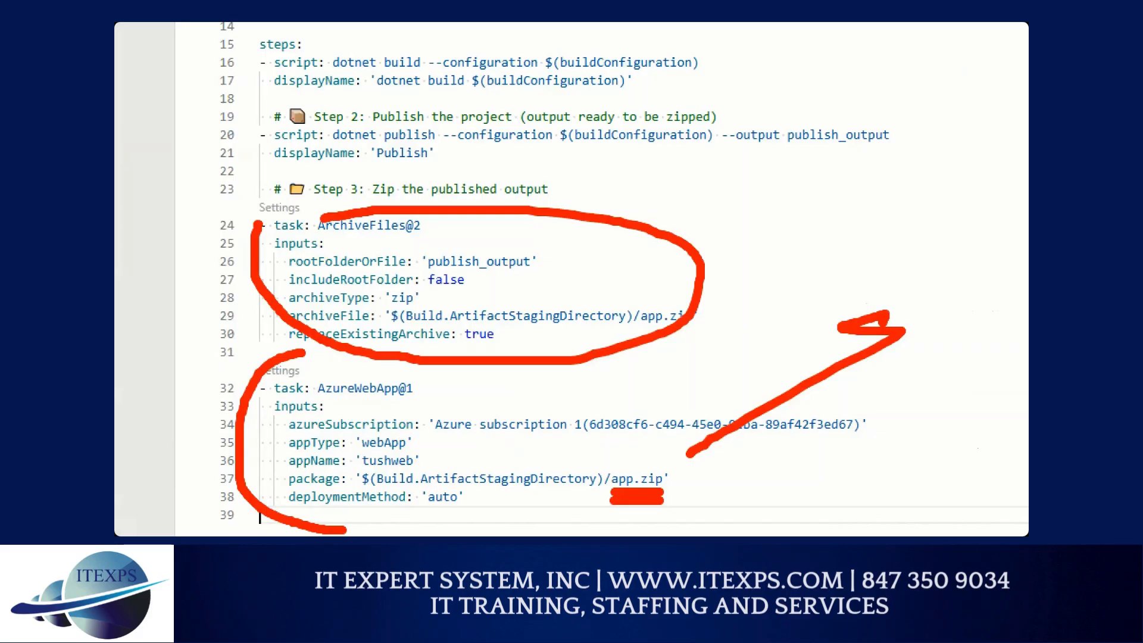
{"action": "key", "text": "Escape"}
{"action": "key", "text": "ctrl+2"}
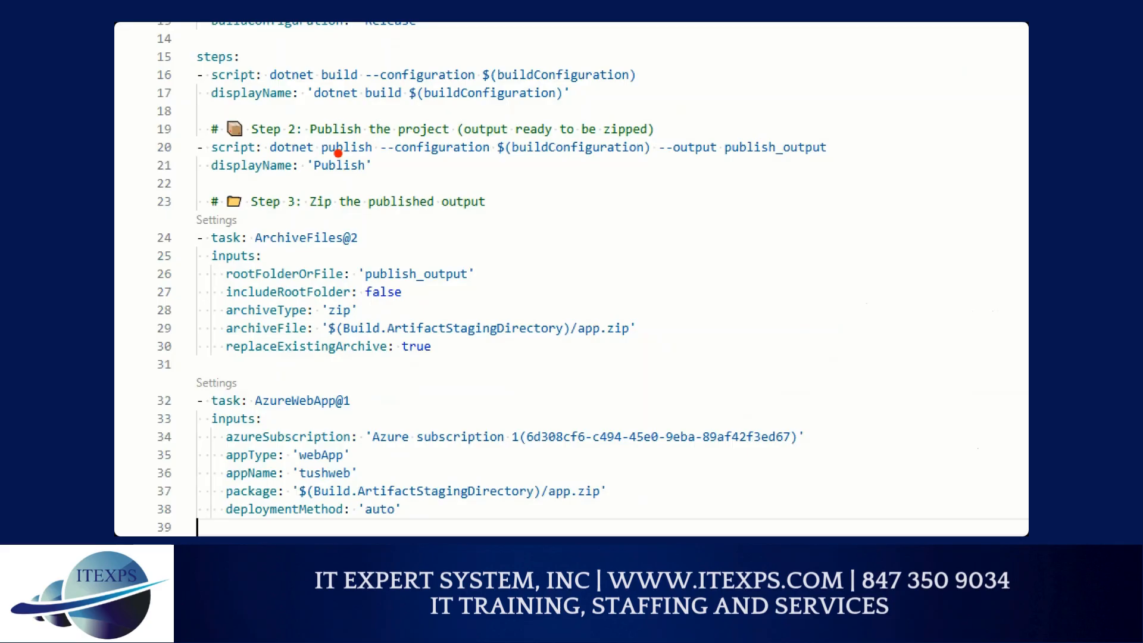
{"action": "left_click_drag", "start_coordinate": [329, 102], "coordinate": [356, 256]}
{"action": "left_click_drag", "start_coordinate": [404, 315], "coordinate": [415, 481]}
{"action": "mouse_move", "coordinate": [509, 448]}
{"action": "left_mouse_down"}
{"action": "mouse_move", "coordinate": [526, 427]}
{"action": "mouse_move", "coordinate": [891, 230]}
{"action": "left_mouse_up"}
{"action": "mouse_move", "coordinate": [853, 220]}
{"action": "left_mouse_down"}
{"action": "mouse_move", "coordinate": [917, 220]}
{"action": "mouse_move", "coordinate": [892, 248]}
{"action": "left_mouse_up"}
{"action": "mouse_move", "coordinate": [923, 104]}
{"action": "left_mouse_down"}
{"action": "mouse_move", "coordinate": [912, 204]}
{"action": "mouse_move", "coordinate": [948, 107]}
{"action": "left_mouse_up"}
{"action": "left_click_drag", "start_coordinate": [962, 95], "coordinate": [931, 184]}
{"action": "left_click_drag", "start_coordinate": [924, 127], "coordinate": [975, 184]}
{"action": "left_click", "coordinate": [963, 184]}
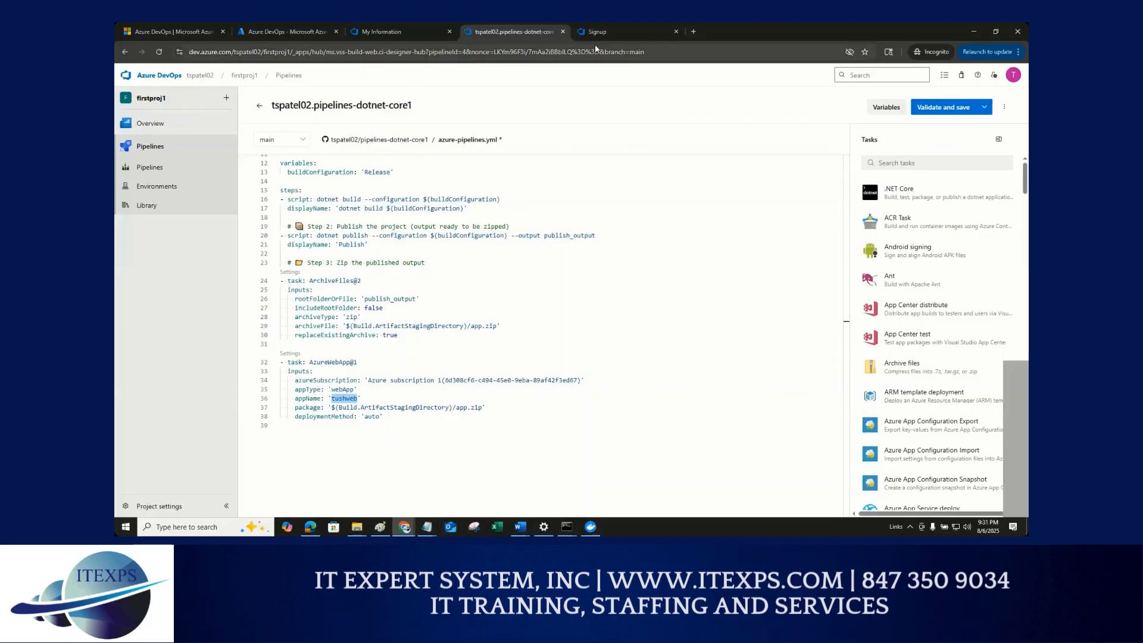
Step: Check the running web app's page in the other browser window and set the AzureWebApp@1 task's appName to tomweb
{"action": "mouse_move", "coordinate": [407, 529]}
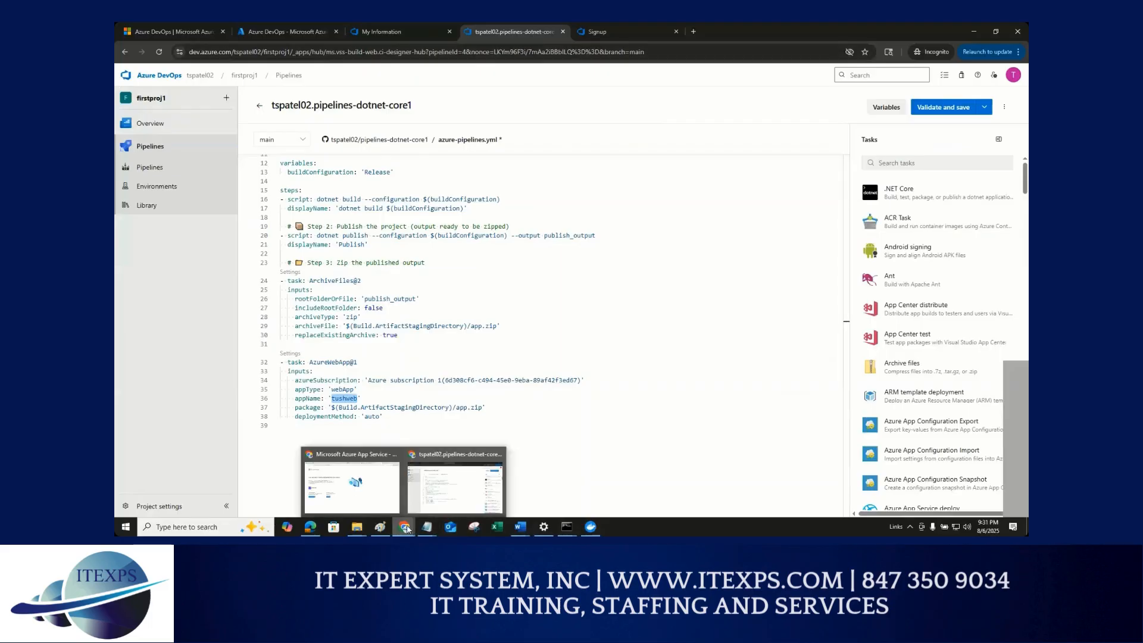
{"action": "left_click", "coordinate": [351, 485]}
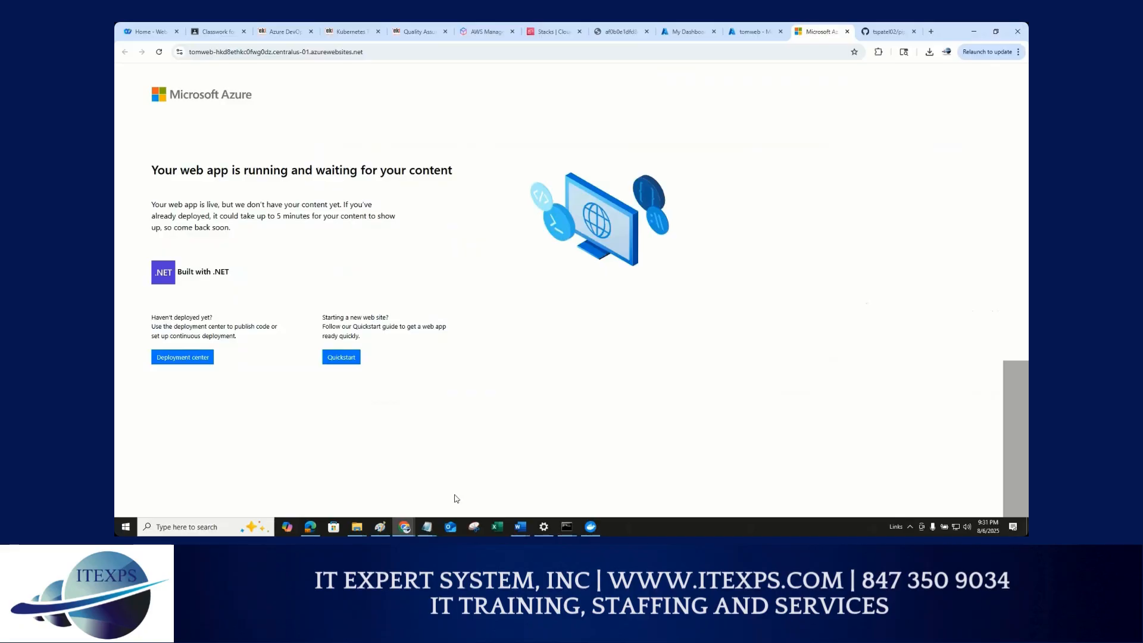
{"action": "key", "text": "alt+Tab"}
{"action": "left_click", "coordinate": [344, 396]}
{"action": "key", "text": "BackSpace"}
{"action": "key", "text": "BackSpace"}
{"action": "type", "text": "omweb'"}
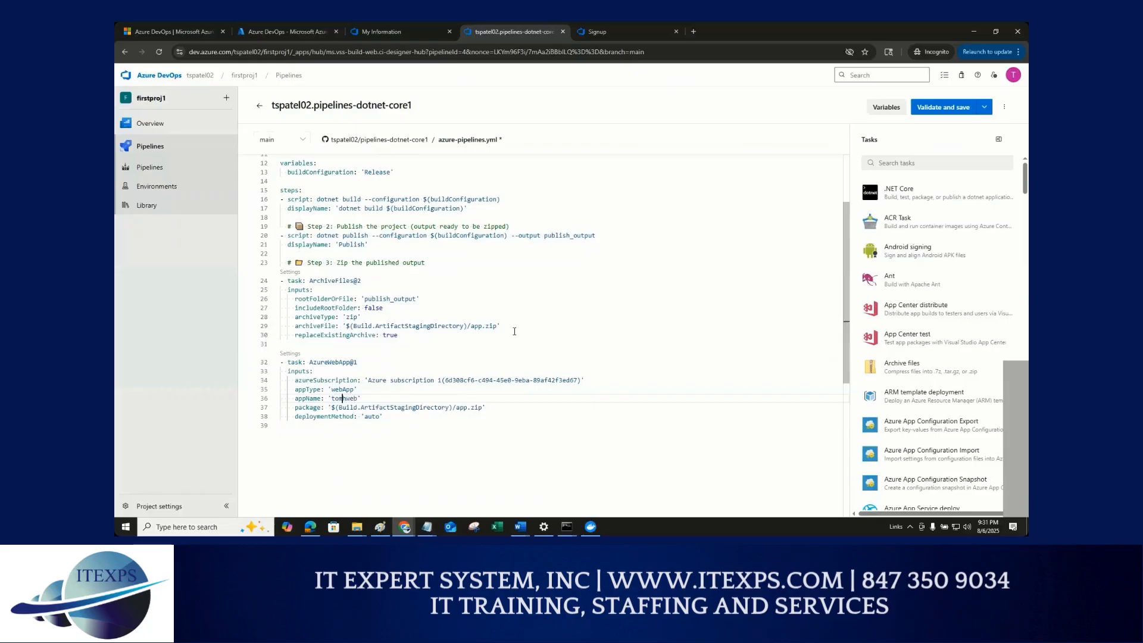
Step: Review the edited azure-pipelines.yml, then validate it and save it to the repository
{"action": "scroll", "coordinate": [514, 332], "scroll_direction": "up", "scroll_amount": 1}
{"action": "scroll", "coordinate": [514, 331], "scroll_direction": "up", "scroll_amount": 1}
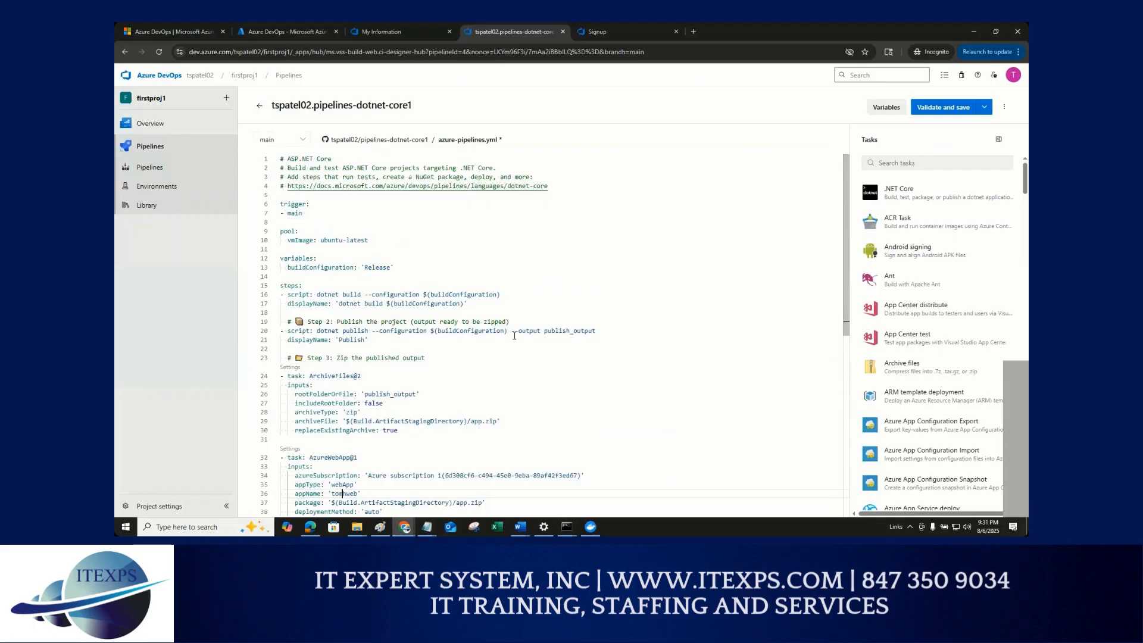
{"action": "scroll", "coordinate": [521, 363], "scroll_direction": "down", "scroll_amount": 2}
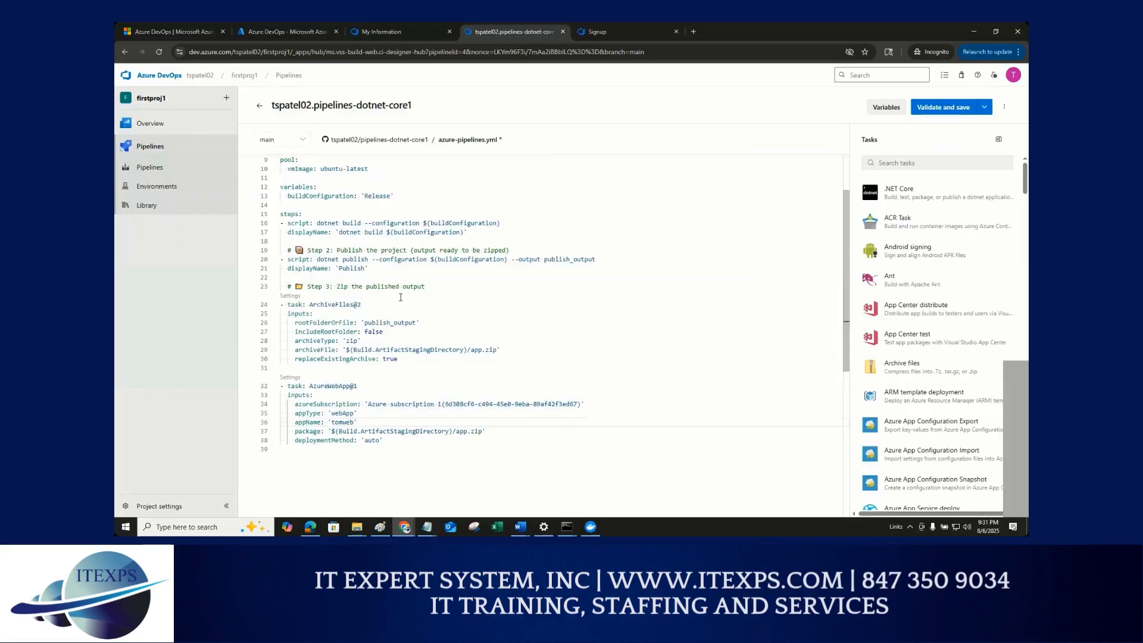
{"action": "scroll", "coordinate": [396, 284], "scroll_direction": "up", "scroll_amount": 3}
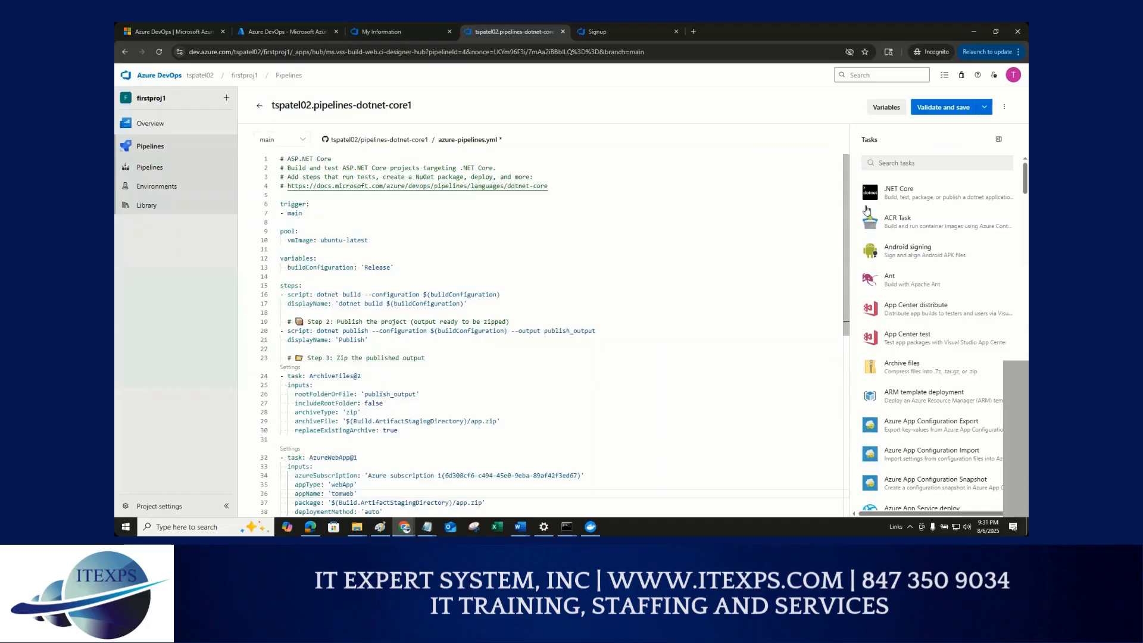
{"action": "scroll", "coordinate": [836, 211], "scroll_direction": "down", "scroll_amount": 2}
{"action": "left_click", "coordinate": [945, 108]}
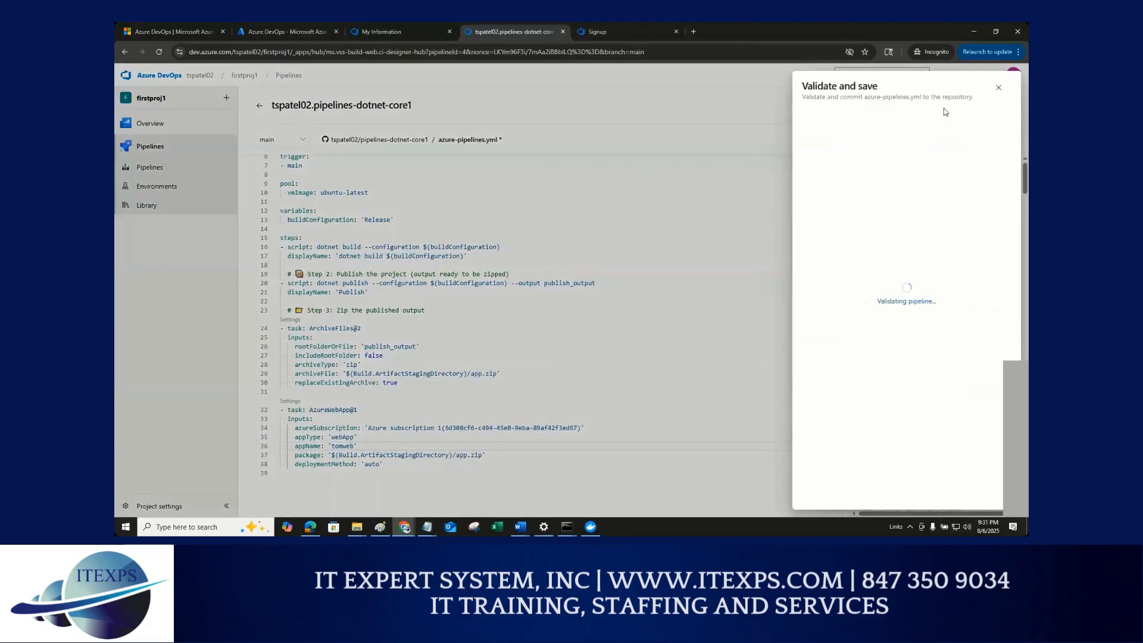
{"action": "left_click", "coordinate": [995, 494]}
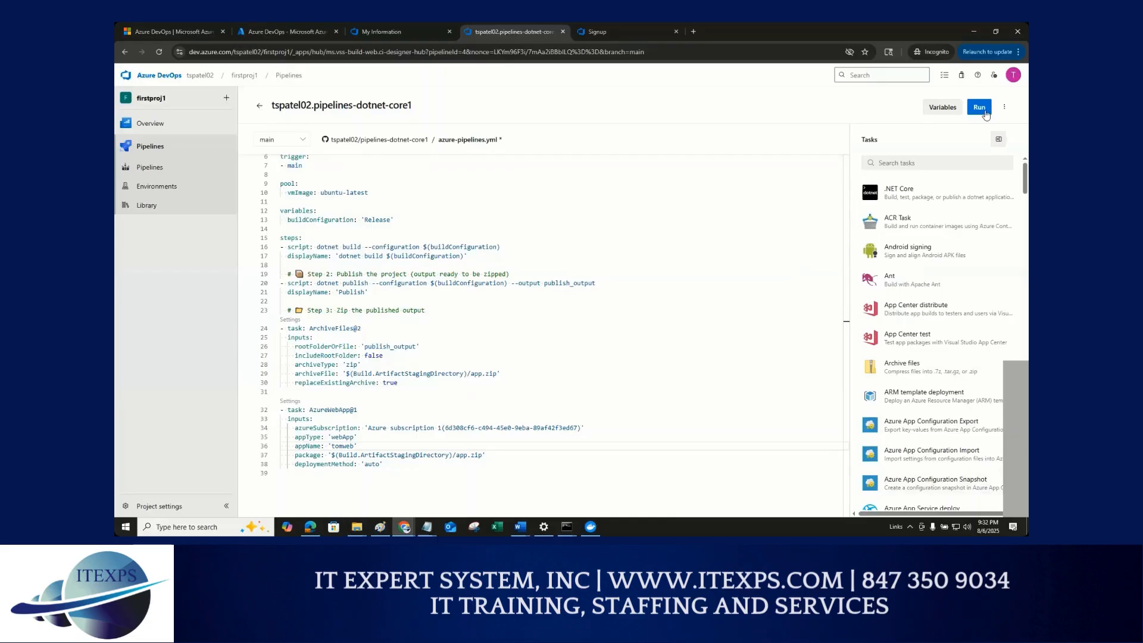
Step: Run the pipeline and permit it to use the Azure subscription 1 service connection
{"action": "left_click", "coordinate": [979, 108]}
{"action": "left_click", "coordinate": [992, 494]}
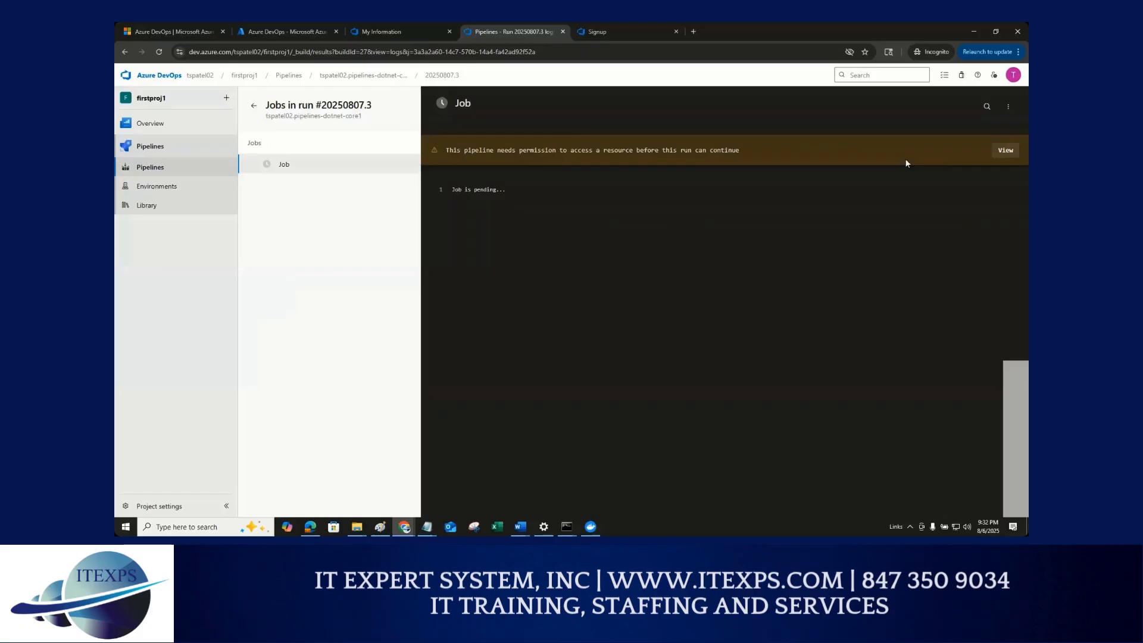
{"action": "left_click", "coordinate": [1005, 152]}
{"action": "left_click", "coordinate": [984, 129]}
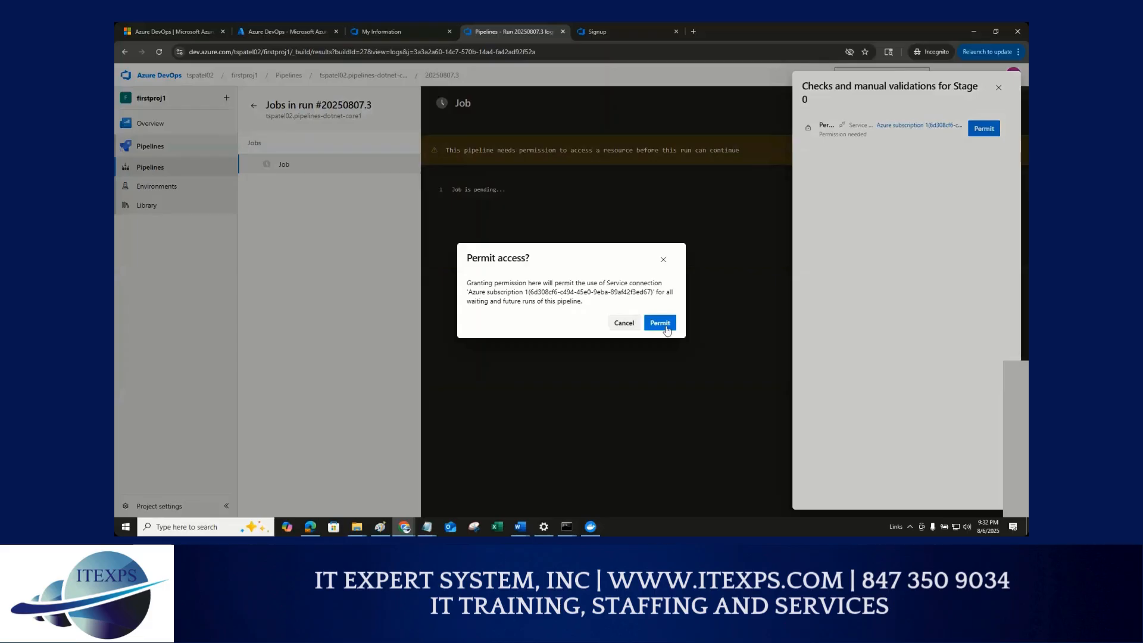
{"action": "left_click", "coordinate": [661, 325]}
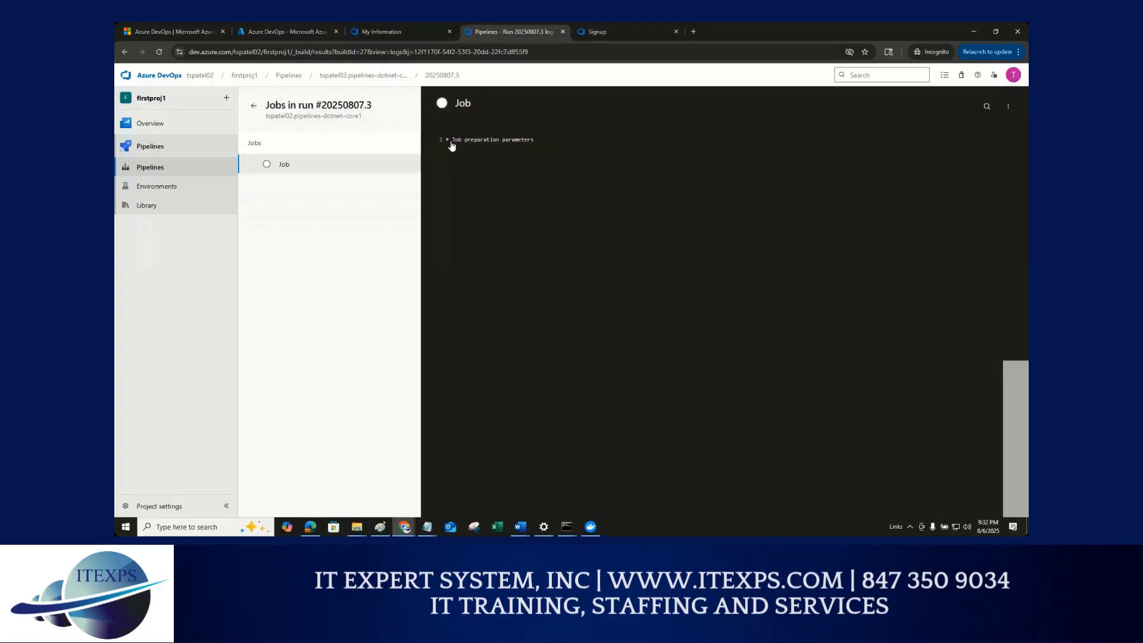
Step: Inspect the job preparation parameters in the log of the started run's Job
{"action": "left_click", "coordinate": [453, 148]}
{"action": "left_click", "coordinate": [661, 351]}
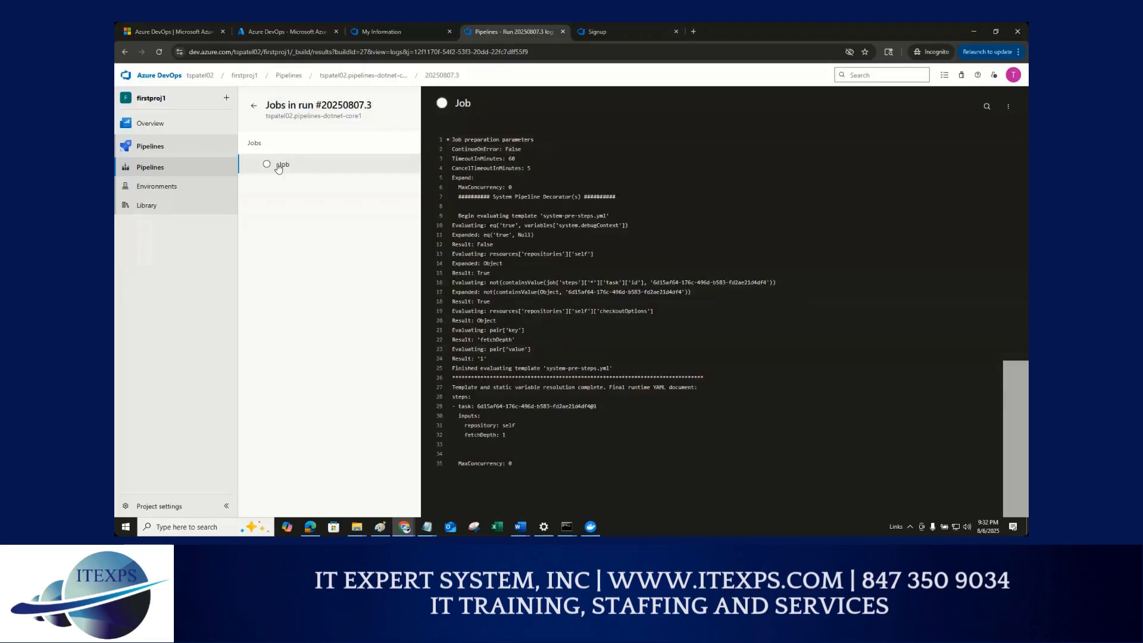
{"action": "left_click", "coordinate": [459, 146]}
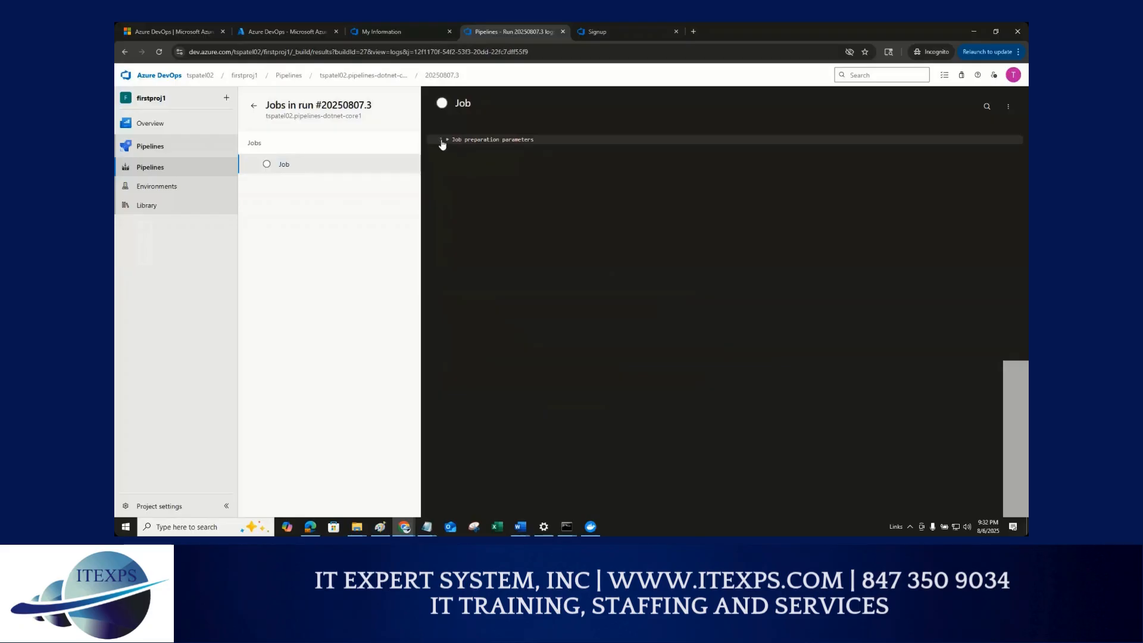
{"action": "left_click", "coordinate": [659, 367]}
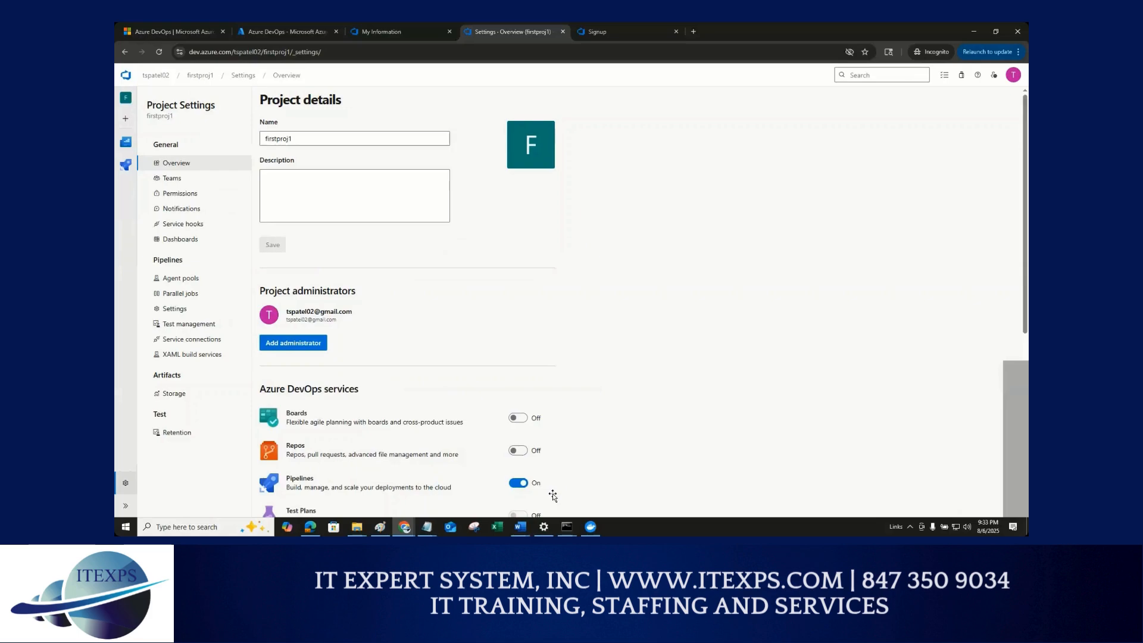
Step: Switch to the Word guide and read its sections on the pipeline run, the deployed app, inviting teammates, environments and clean-up
{"action": "left_click", "coordinate": [520, 527]}
{"action": "scroll", "coordinate": [559, 436], "scroll_direction": "down", "scroll_amount": 8}
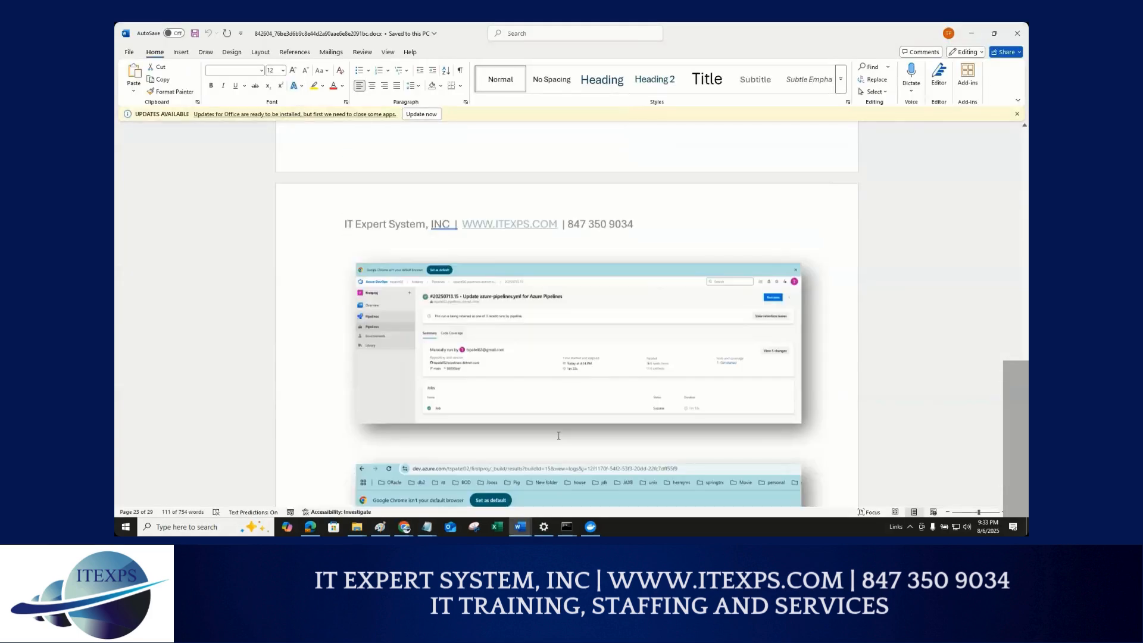
{"action": "scroll", "coordinate": [558, 437], "scroll_direction": "down", "scroll_amount": 2}
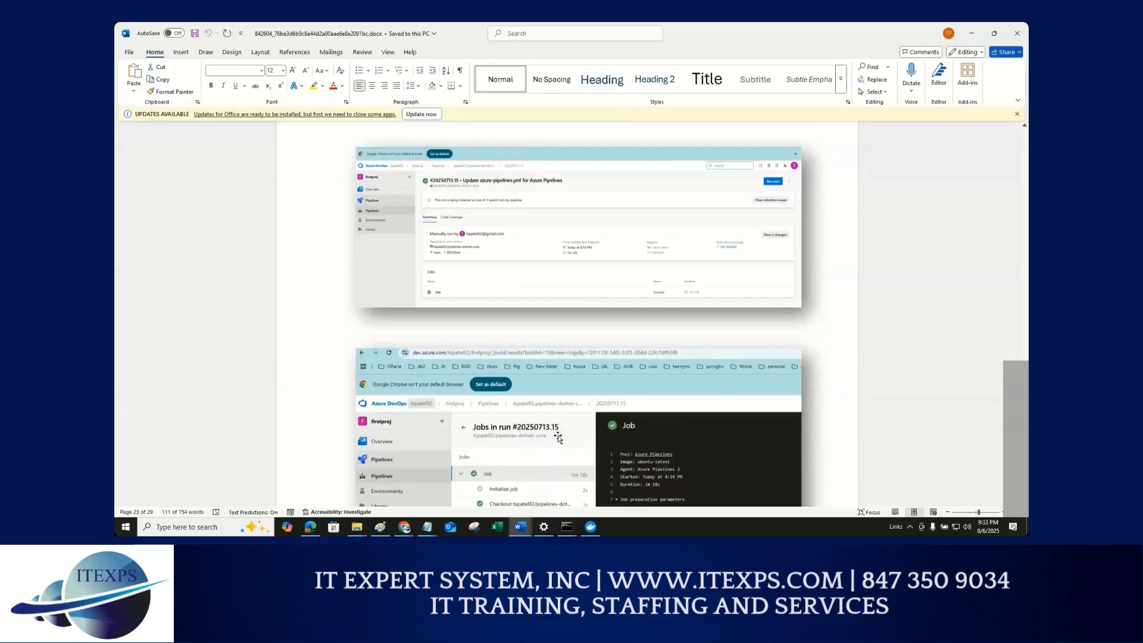
{"action": "scroll", "coordinate": [559, 438], "scroll_direction": "down", "scroll_amount": 7}
{"action": "scroll", "coordinate": [560, 439], "scroll_direction": "down", "scroll_amount": 10}
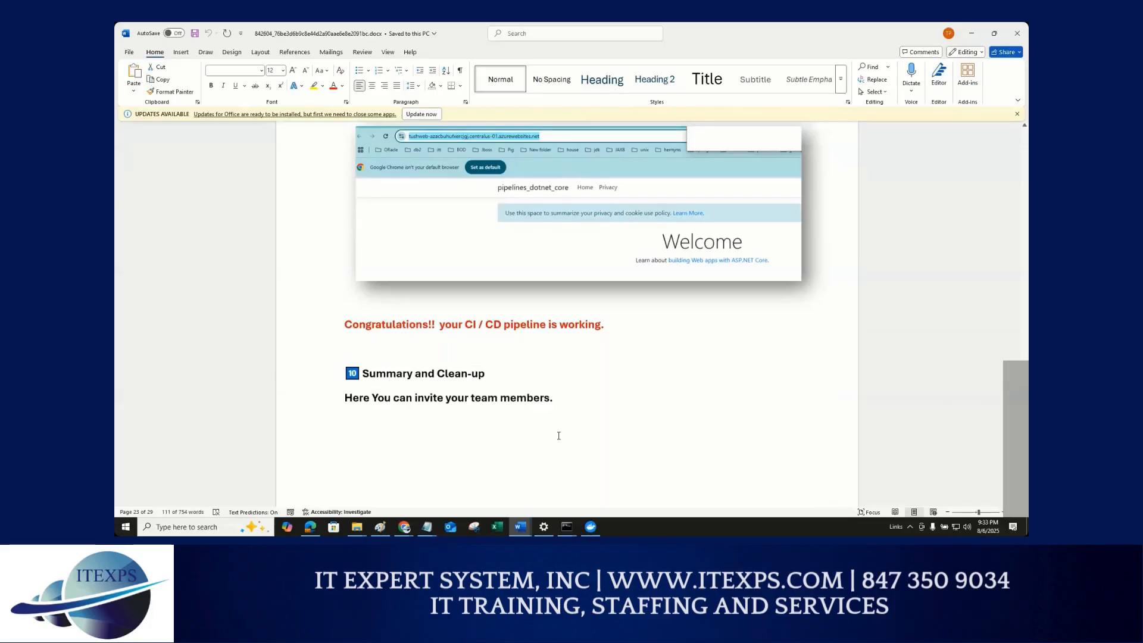
{"action": "scroll", "coordinate": [559, 435], "scroll_direction": "down", "scroll_amount": 5}
{"action": "scroll", "coordinate": [518, 424], "scroll_direction": "down", "scroll_amount": 5}
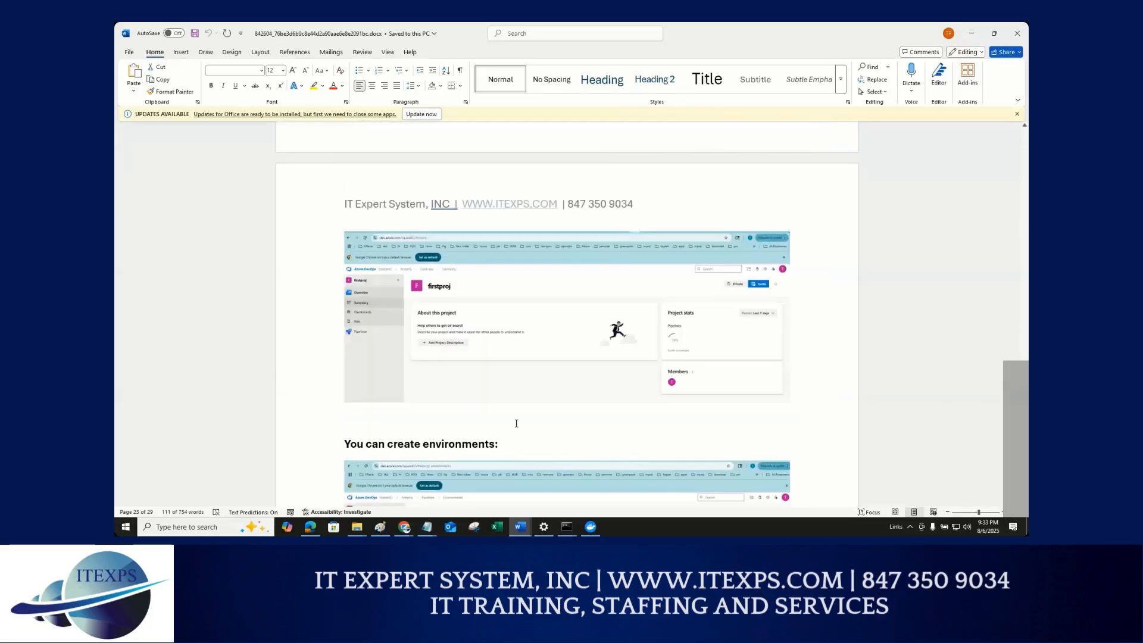
{"action": "scroll", "coordinate": [517, 424], "scroll_direction": "up", "scroll_amount": 1, "text": "ctrl"}
{"action": "scroll", "coordinate": [516, 424], "scroll_direction": "down", "scroll_amount": 4}
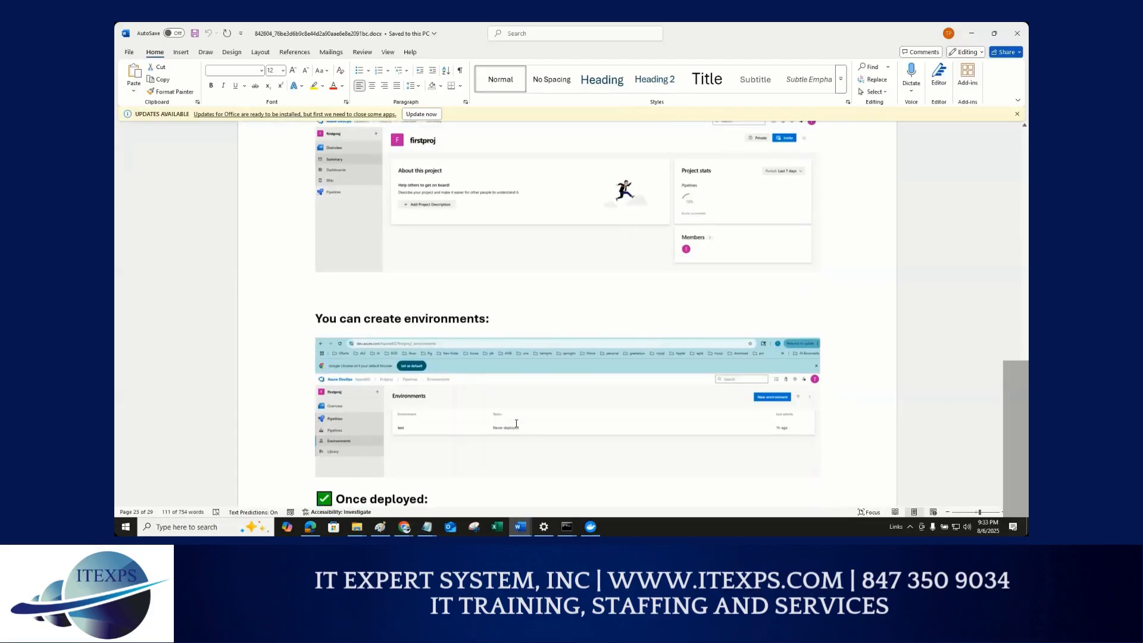
{"action": "scroll", "coordinate": [510, 405], "scroll_direction": "down", "scroll_amount": 6}
{"action": "scroll", "coordinate": [504, 379], "scroll_direction": "down", "scroll_amount": 3}
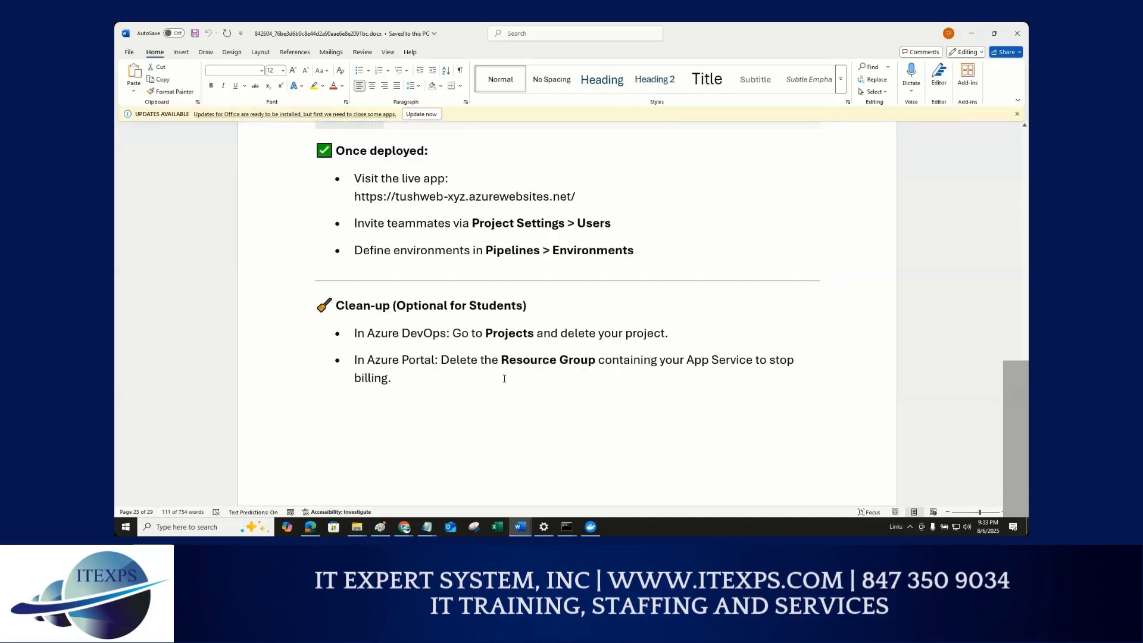
{"action": "scroll", "coordinate": [504, 379], "scroll_direction": "up", "scroll_amount": 3}
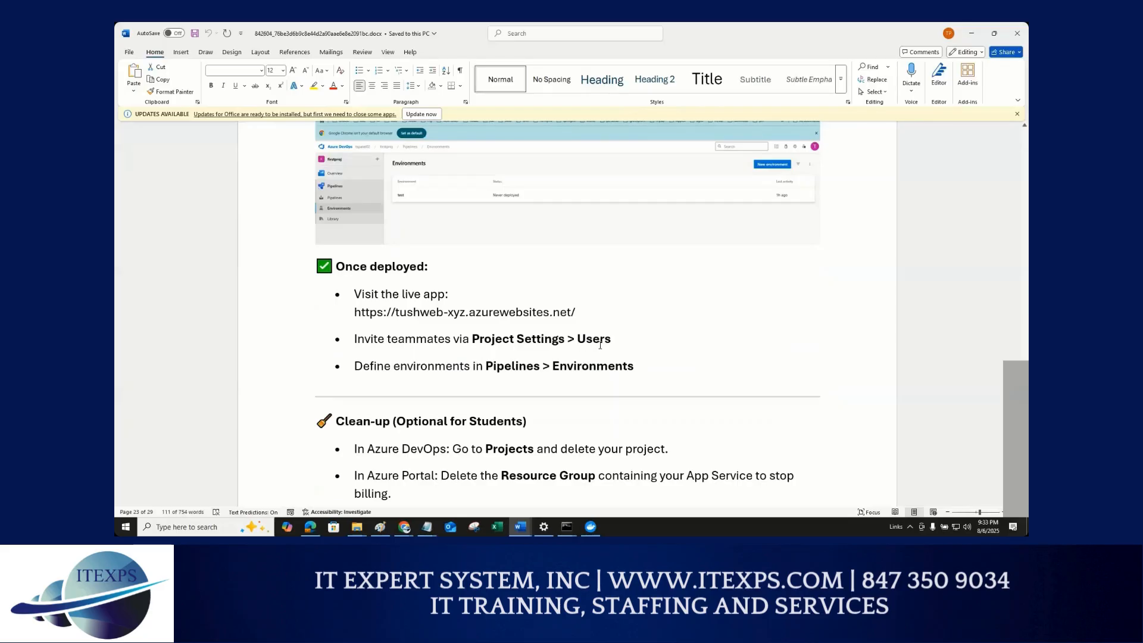
Step: Read the Word guide's clean-up instructions on deleting the project and resource group and setting hosted agents to 0 in billing
{"action": "scroll", "coordinate": [575, 366], "scroll_direction": "down", "scroll_amount": 5}
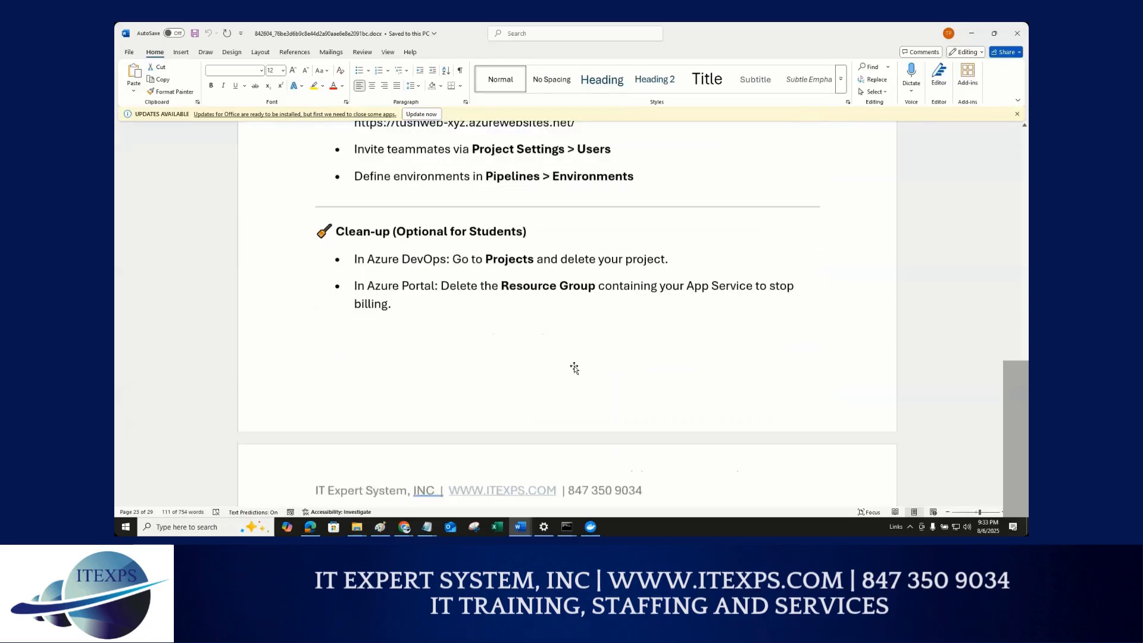
{"action": "scroll", "coordinate": [575, 368], "scroll_direction": "down", "scroll_amount": 5}
{"action": "scroll", "coordinate": [575, 368], "scroll_direction": "down", "scroll_amount": 5}
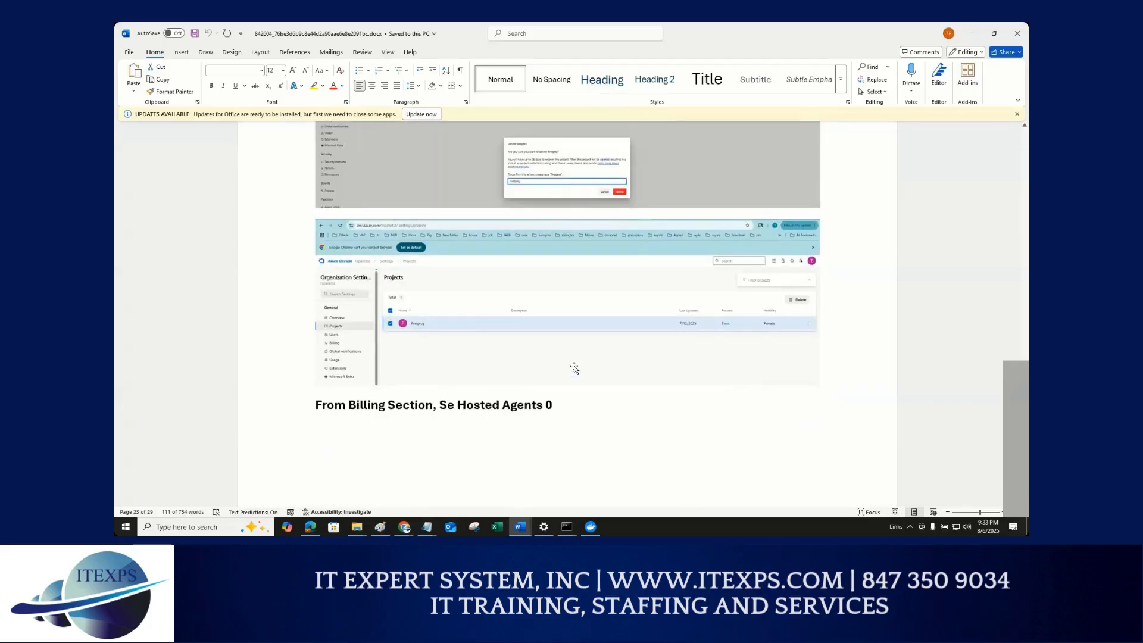
{"action": "scroll", "coordinate": [575, 366], "scroll_direction": "down", "scroll_amount": 5}
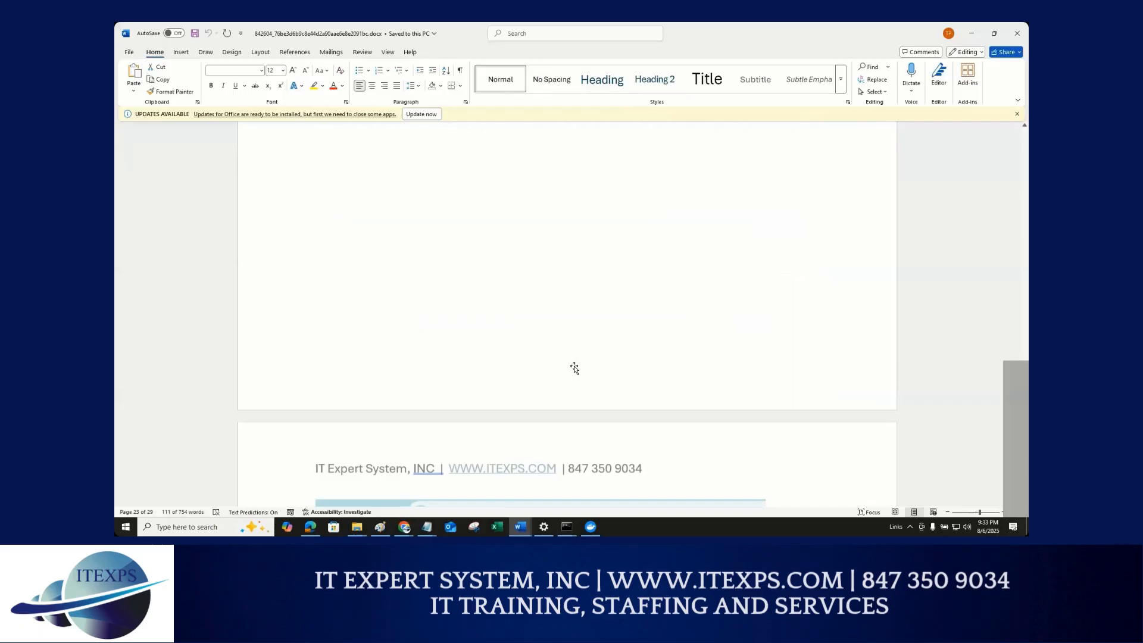
{"action": "scroll", "coordinate": [575, 368], "scroll_direction": "down", "scroll_amount": 8}
{"action": "scroll", "coordinate": [368, 356], "scroll_direction": "down", "scroll_amount": 3}
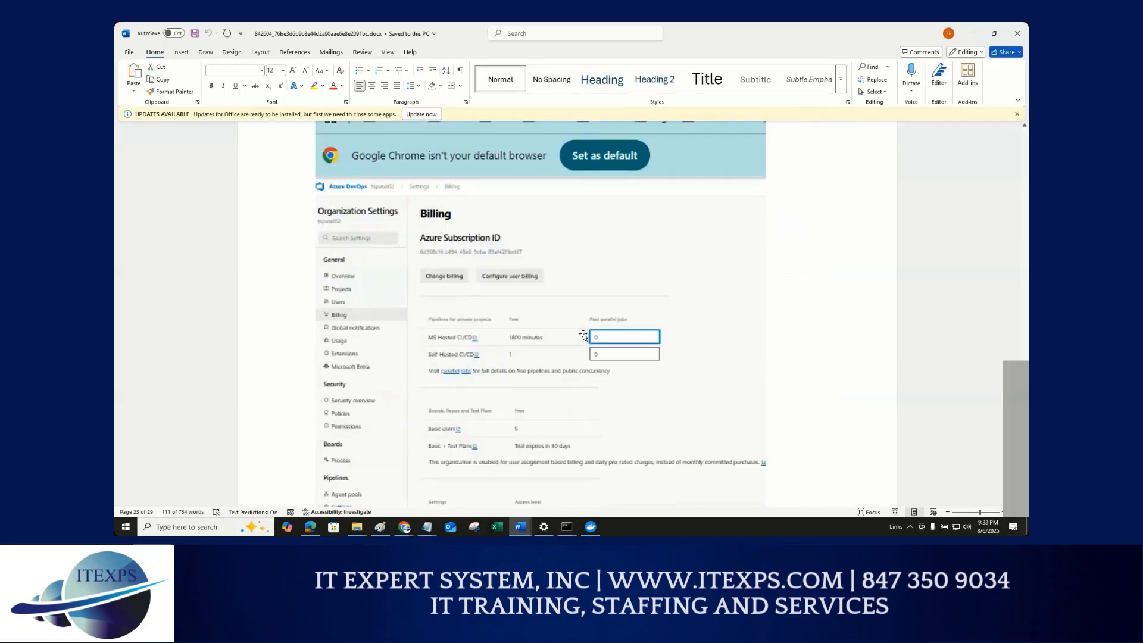
Step: Switch back to Azure DevOps and check the queued and running jobs in firstproj1's agent pools
{"action": "left_click", "coordinate": [591, 527]}
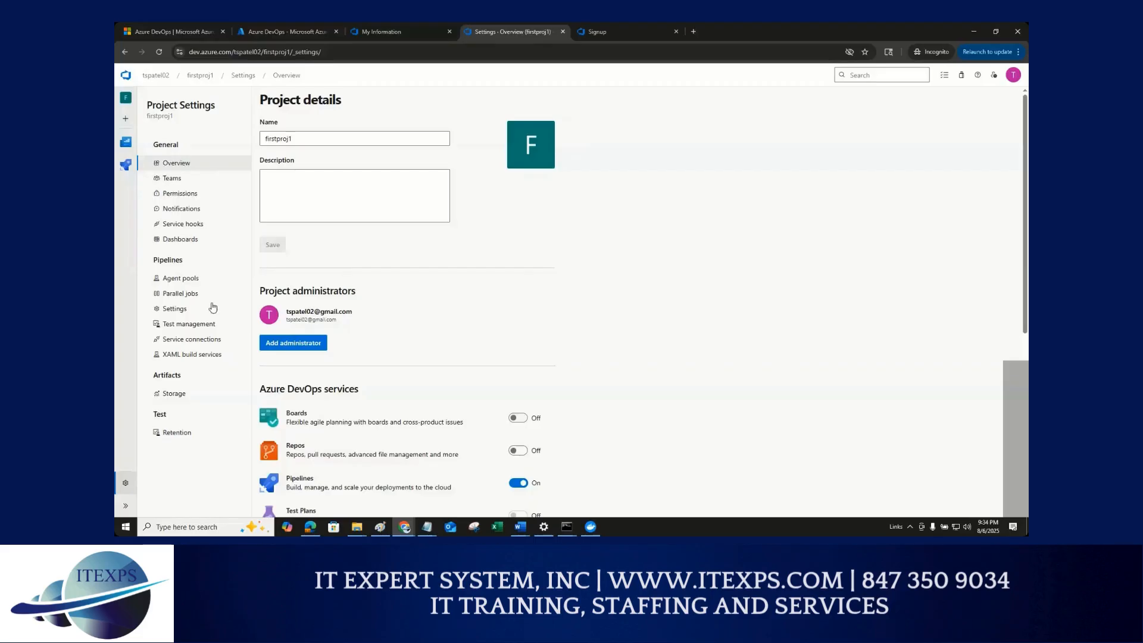
{"action": "left_click", "coordinate": [175, 284]}
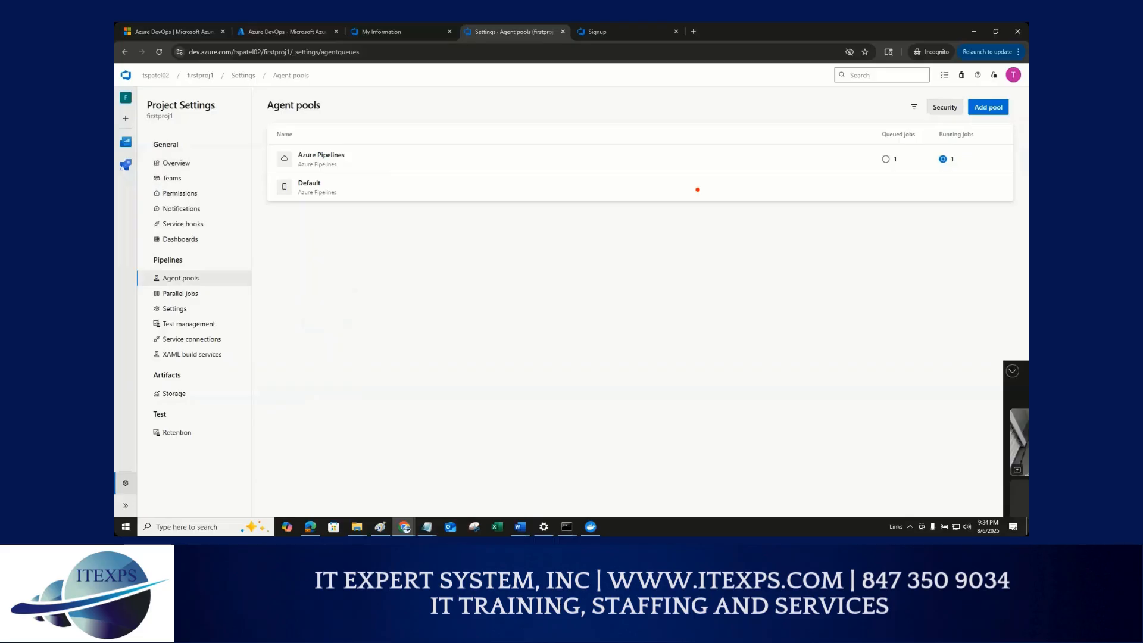
{"action": "mouse_move", "coordinate": [948, 148]}
{"action": "left_mouse_down"}
{"action": "mouse_move", "coordinate": [963, 167]}
{"action": "mouse_move", "coordinate": [957, 154]}
{"action": "left_mouse_up"}
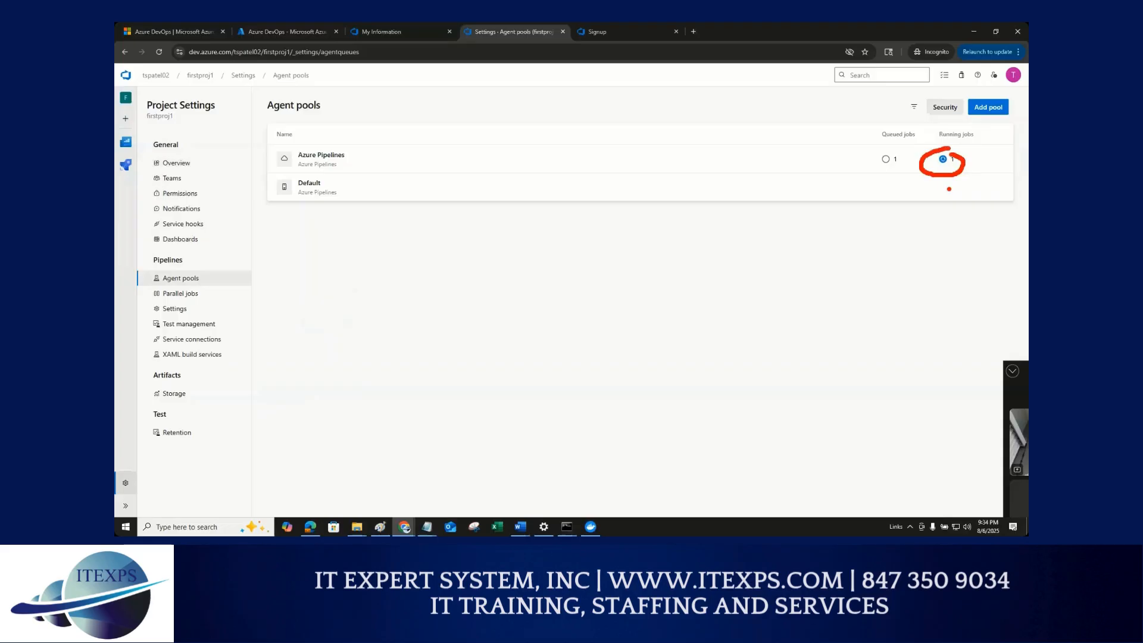
{"action": "mouse_move", "coordinate": [155, 301]}
{"action": "left_mouse_down"}
{"action": "mouse_move", "coordinate": [198, 296]}
{"action": "mouse_move", "coordinate": [173, 303]}
{"action": "left_mouse_up"}
Step: Examine the Microsoft-hosted and self-hosted parallel job allowances in firstproj1's project settings
{"action": "left_click", "coordinate": [185, 294]}
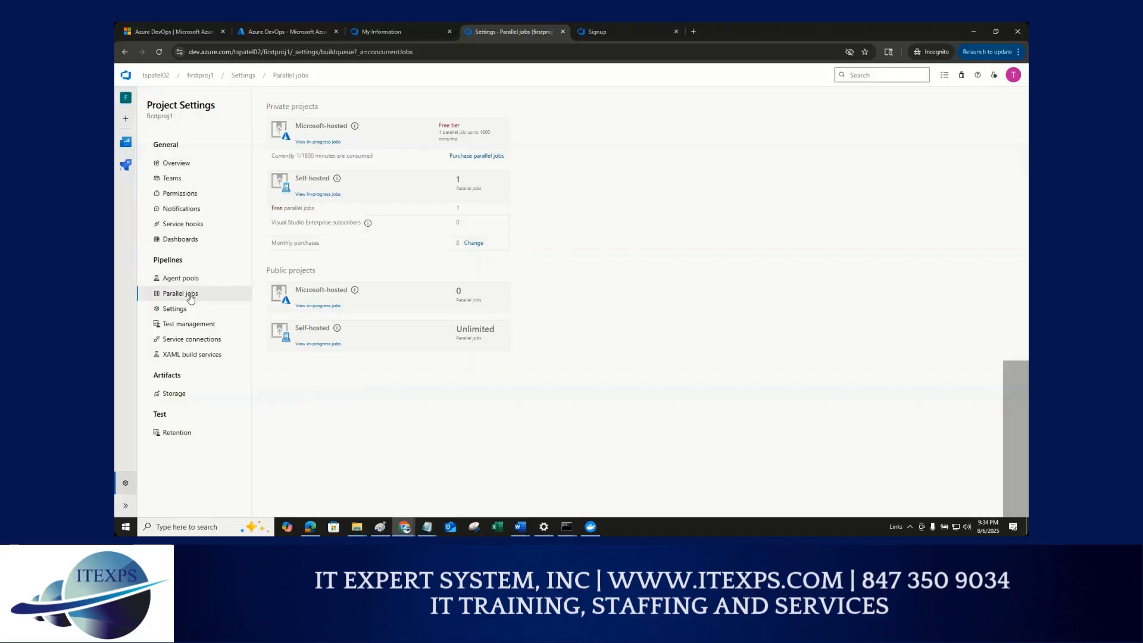
{"action": "key", "text": "ctrl+1"}
{"action": "mouse_move", "coordinate": [200, 289]}
{"action": "left_mouse_down"}
{"action": "mouse_move", "coordinate": [244, 200]}
{"action": "mouse_move", "coordinate": [470, 101]}
{"action": "left_mouse_up"}
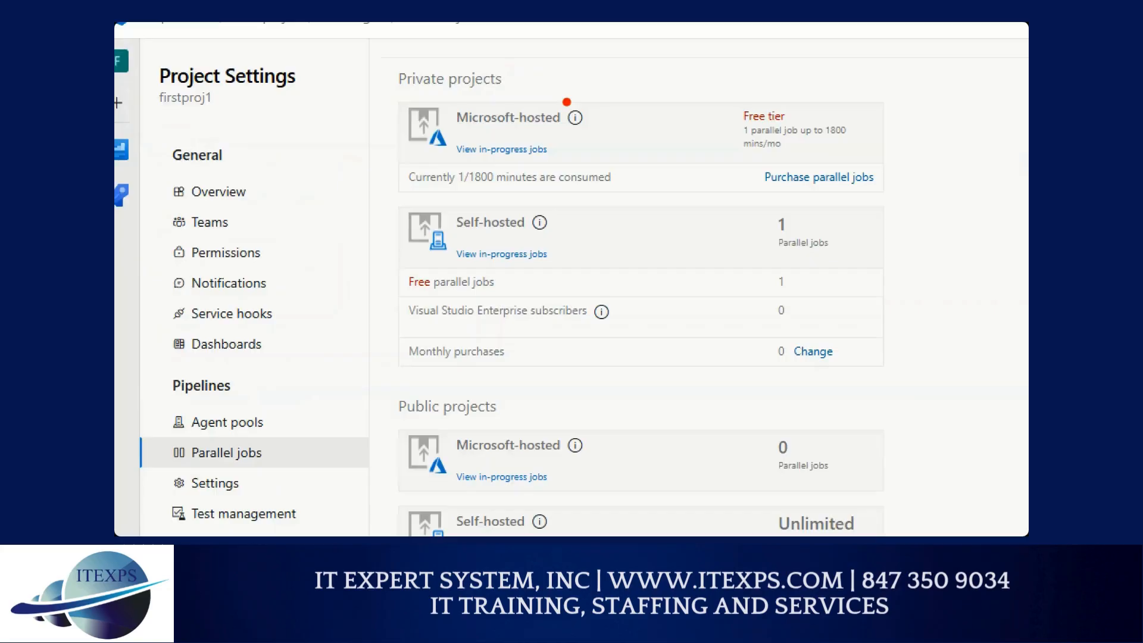
{"action": "mouse_move", "coordinate": [576, 90]}
{"action": "left_mouse_down"}
{"action": "mouse_move", "coordinate": [493, 165]}
{"action": "mouse_move", "coordinate": [570, 108]}
{"action": "left_mouse_up"}
{"action": "mouse_move", "coordinate": [492, 194]}
{"action": "left_mouse_down"}
{"action": "mouse_move", "coordinate": [400, 230]}
{"action": "mouse_move", "coordinate": [534, 258]}
{"action": "left_mouse_up"}
{"action": "mouse_move", "coordinate": [776, 190]}
{"action": "left_mouse_down"}
{"action": "mouse_move", "coordinate": [907, 187]}
{"action": "mouse_move", "coordinate": [773, 194]}
{"action": "left_mouse_up"}
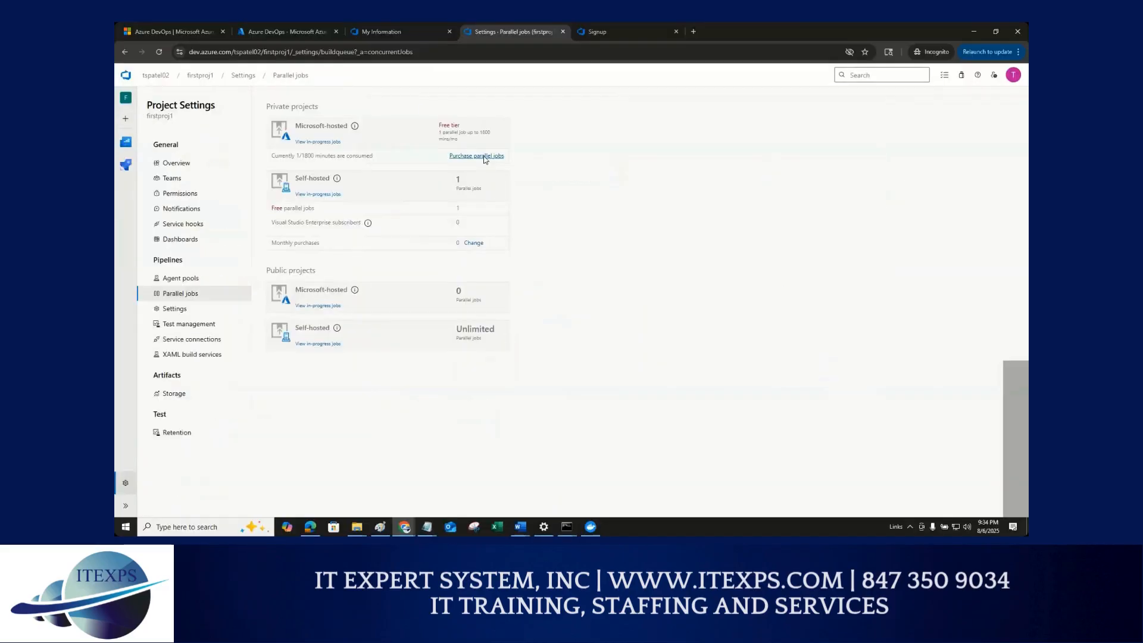
Step: Start purchasing parallel jobs, set the paid parallel jobs for MS Hosted CI/CD to 2 in the organization's billing, and save
{"action": "left_click", "coordinate": [819, 177]}
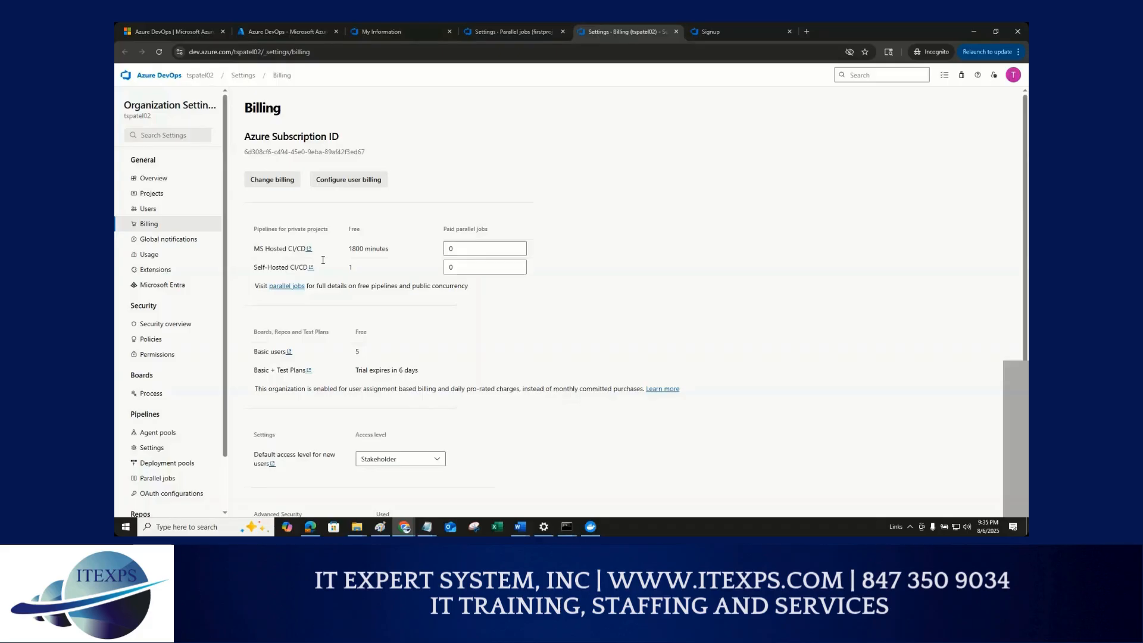
{"action": "left_click_drag", "start_coordinate": [459, 250], "coordinate": [444, 248]}
{"action": "type", "text": "2"}
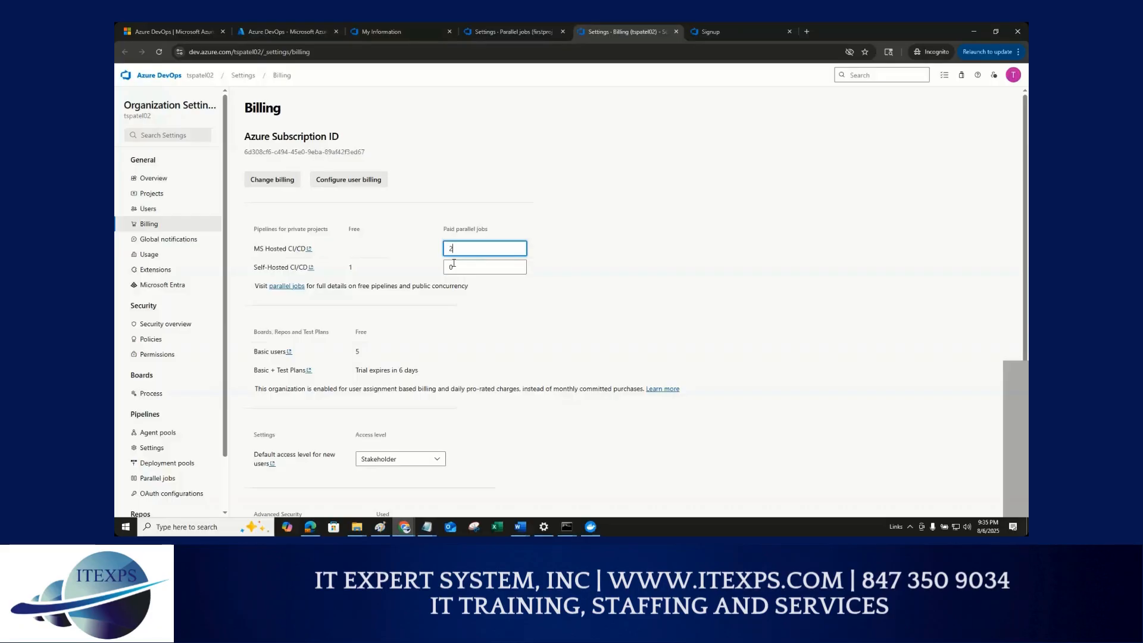
{"action": "scroll", "coordinate": [453, 263], "scroll_direction": "down", "scroll_amount": 3}
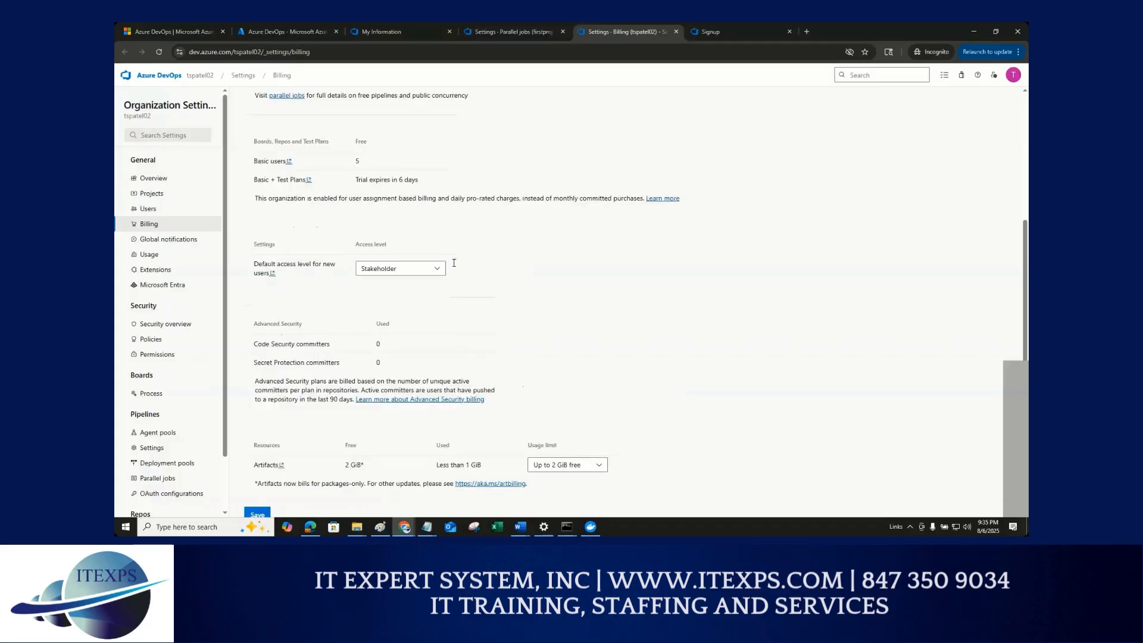
{"action": "scroll", "coordinate": [338, 424], "scroll_direction": "down", "scroll_amount": 1}
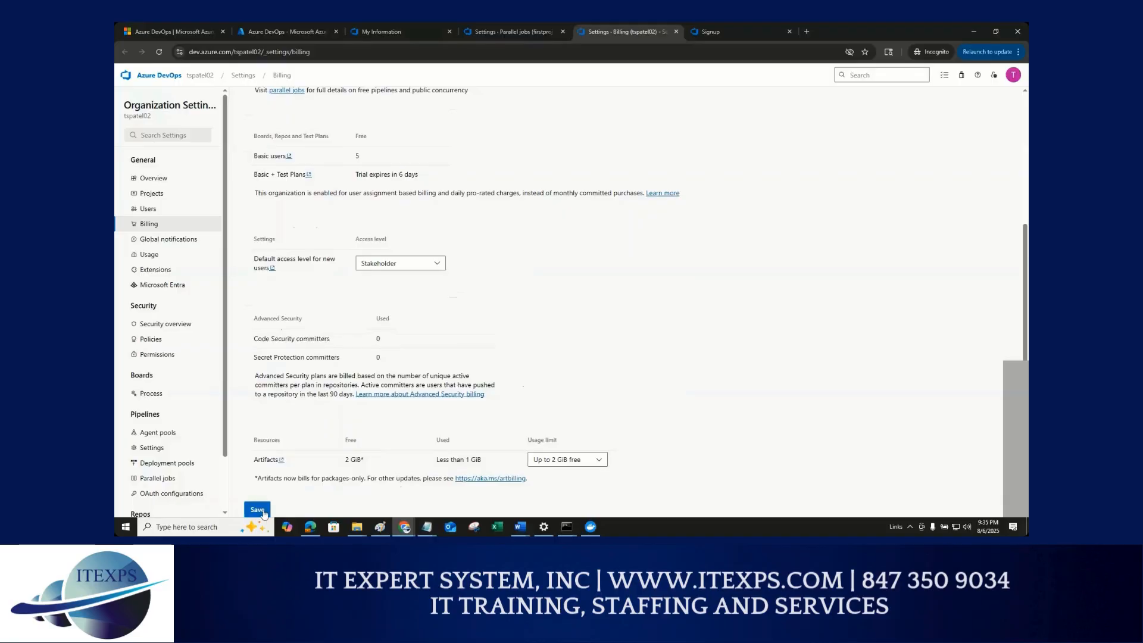
{"action": "left_click", "coordinate": [263, 512]}
{"action": "scroll", "coordinate": [538, 392], "scroll_direction": "up", "scroll_amount": 3}
{"action": "scroll", "coordinate": [521, 313], "scroll_direction": "up", "scroll_amount": 1}
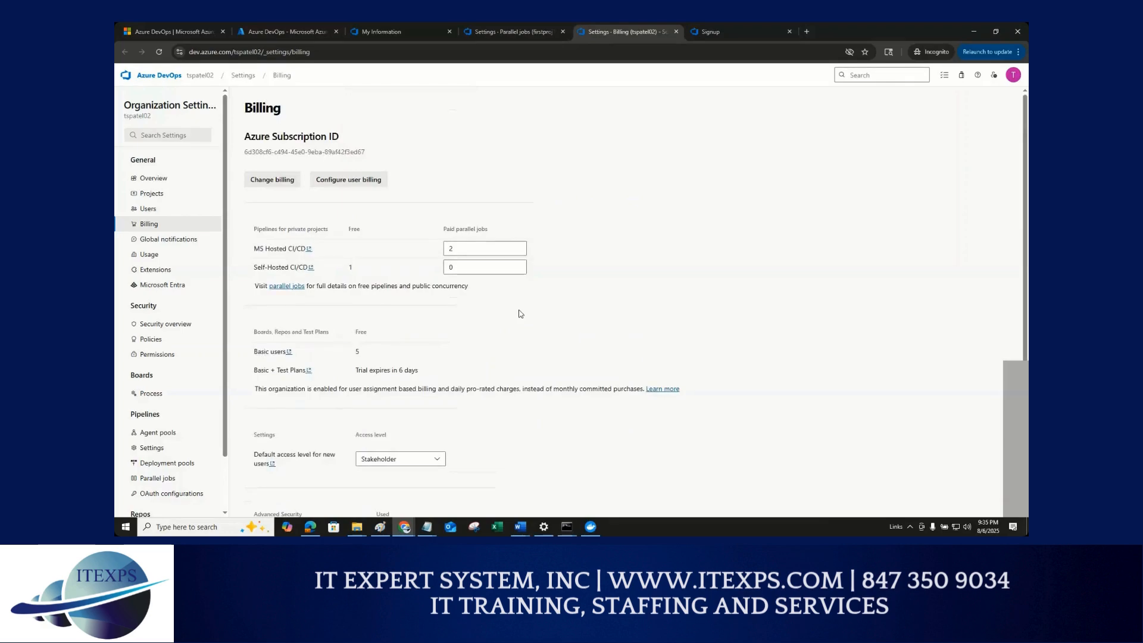
Step: Review the organization's billing settings and check its parallel job allowances
{"action": "scroll", "coordinate": [521, 314], "scroll_direction": "down", "scroll_amount": 4}
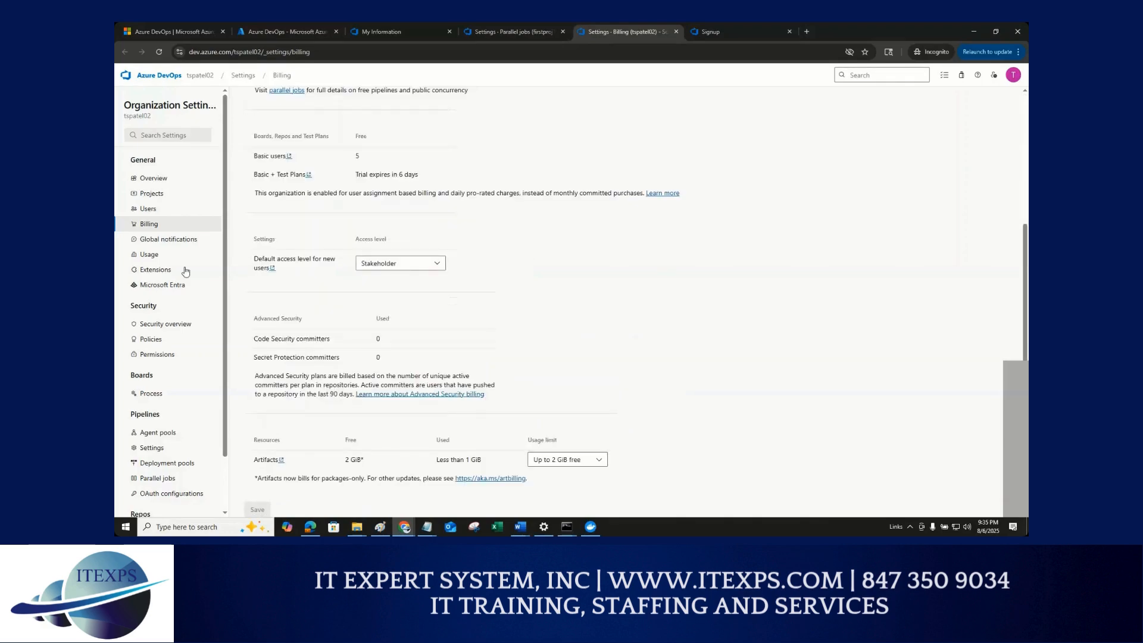
{"action": "scroll", "coordinate": [518, 253], "scroll_direction": "up", "scroll_amount": 3}
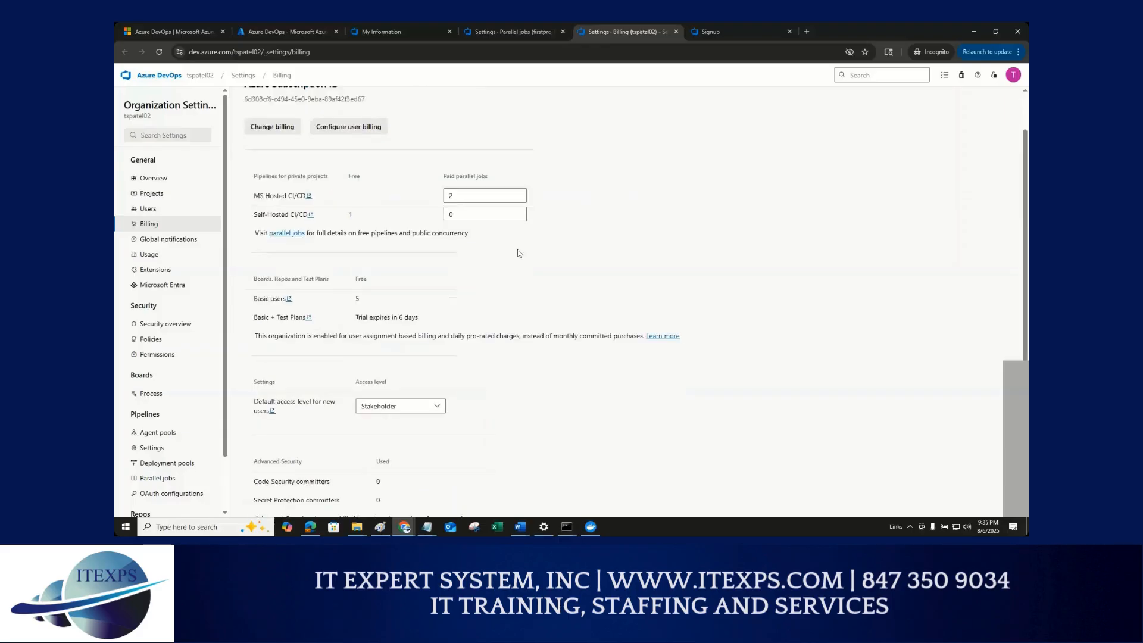
{"action": "scroll", "coordinate": [519, 253], "scroll_direction": "down", "scroll_amount": 2}
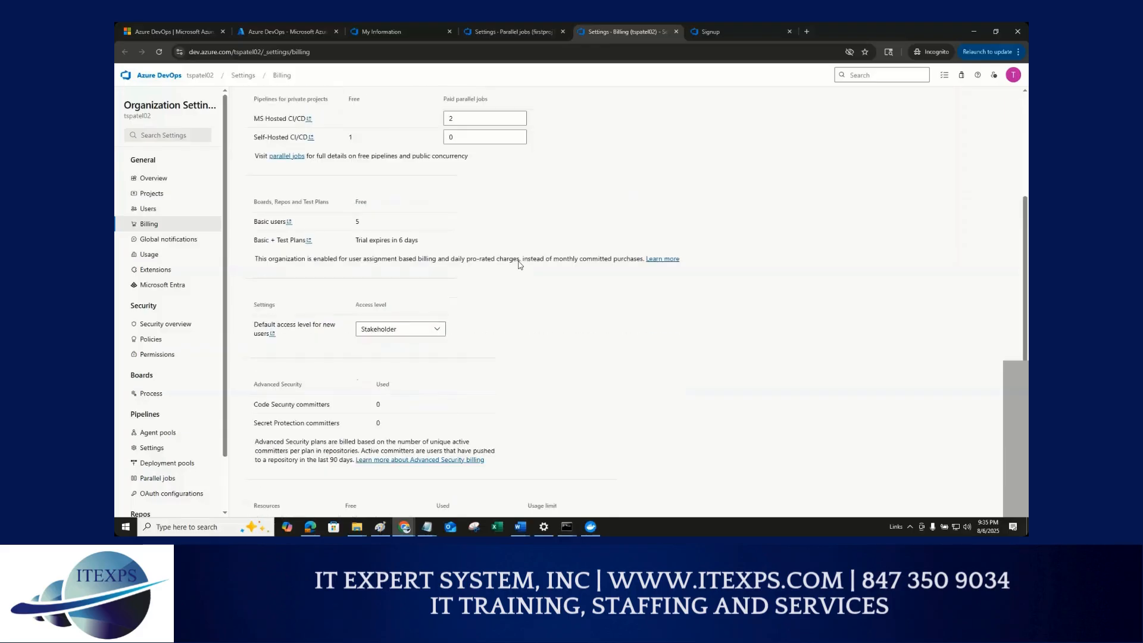
{"action": "scroll", "coordinate": [519, 265], "scroll_direction": "down", "scroll_amount": 1}
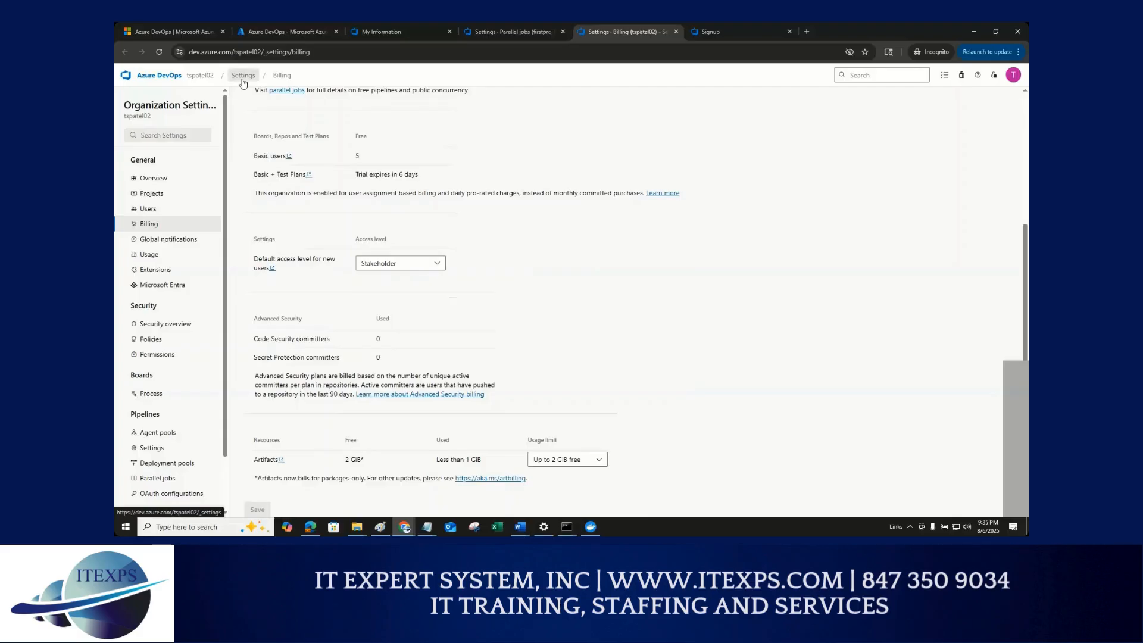
{"action": "left_click", "coordinate": [242, 81]}
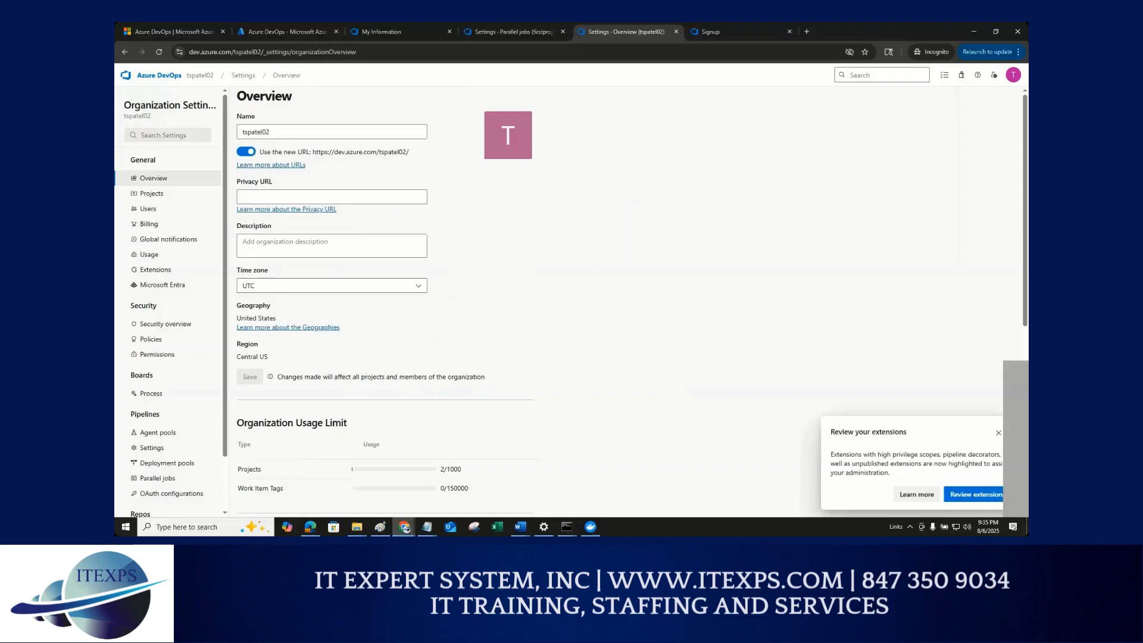
{"action": "left_click", "coordinate": [159, 479]}
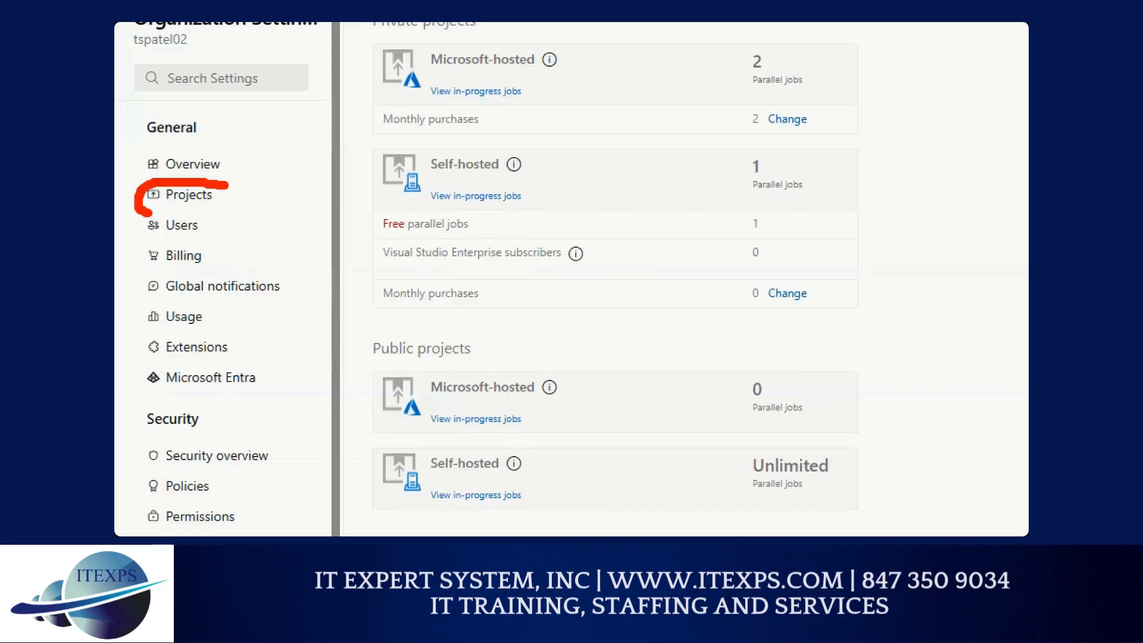
Step: Open firstproj1 from the organization's project list, look over its enabled services, and go to the project summary
{"action": "left_click", "coordinate": [158, 196]}
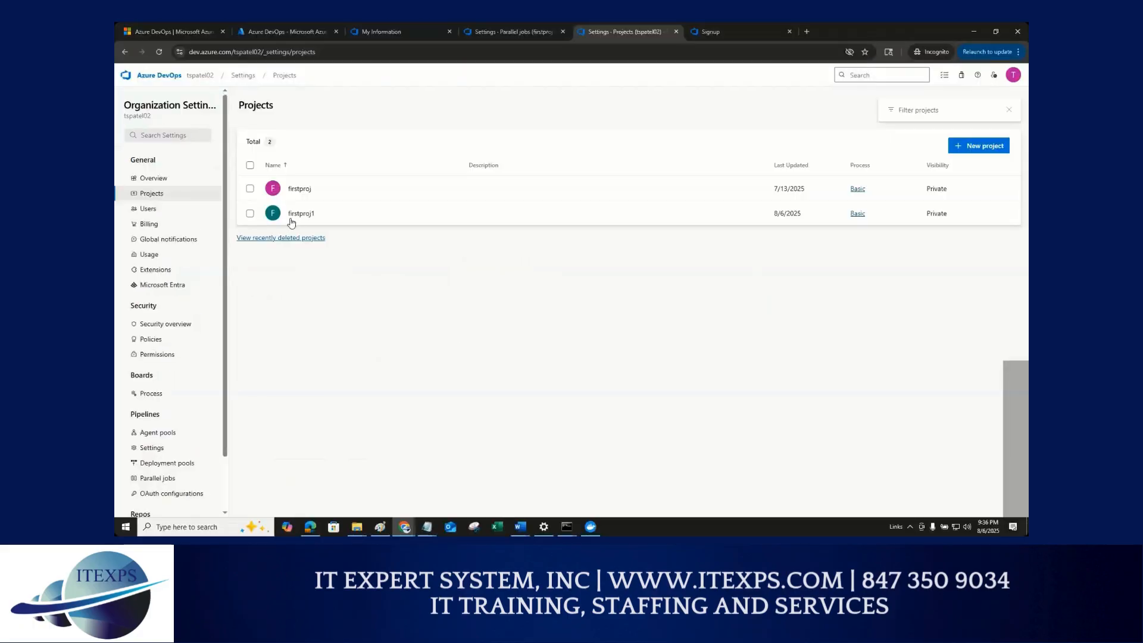
{"action": "left_click", "coordinate": [250, 214]}
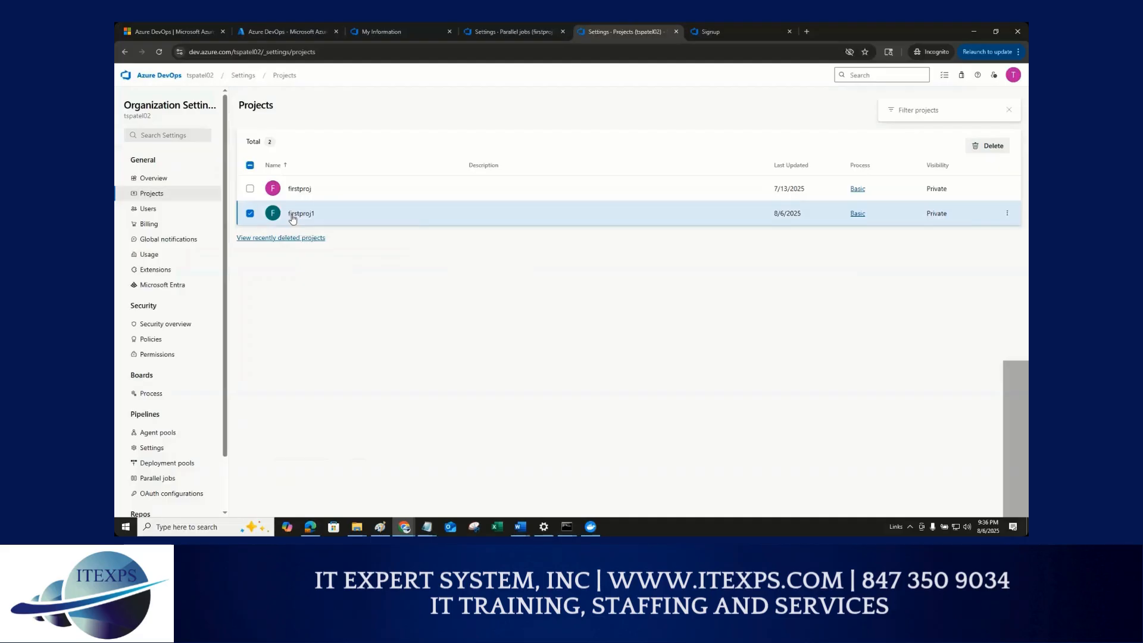
{"action": "left_click", "coordinate": [294, 218]}
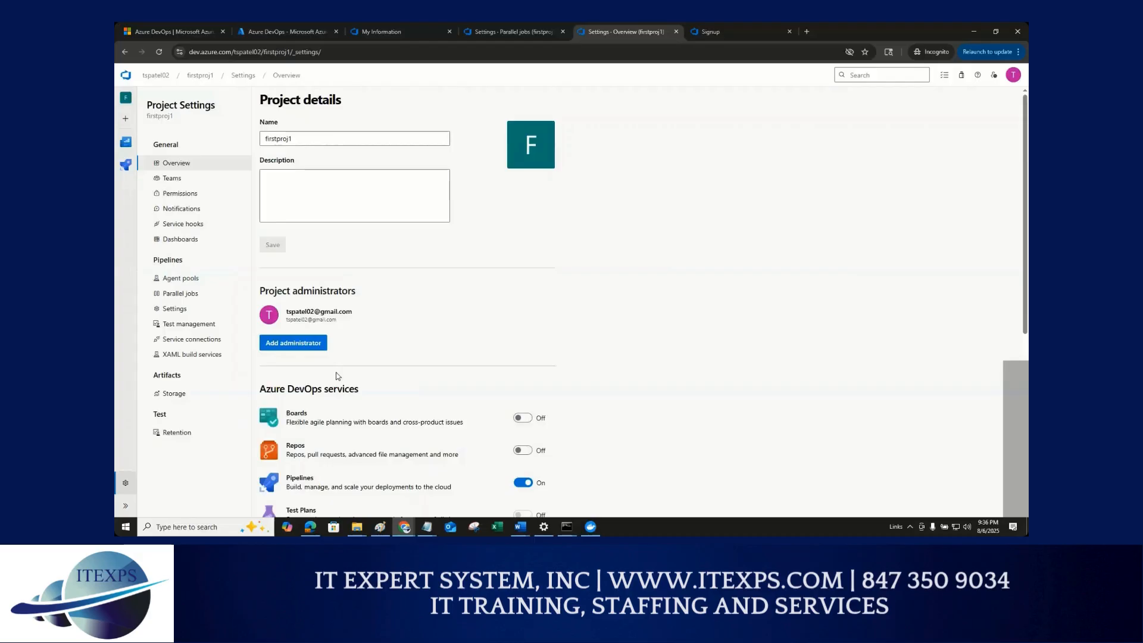
{"action": "scroll", "coordinate": [336, 377], "scroll_direction": "down", "scroll_amount": 2}
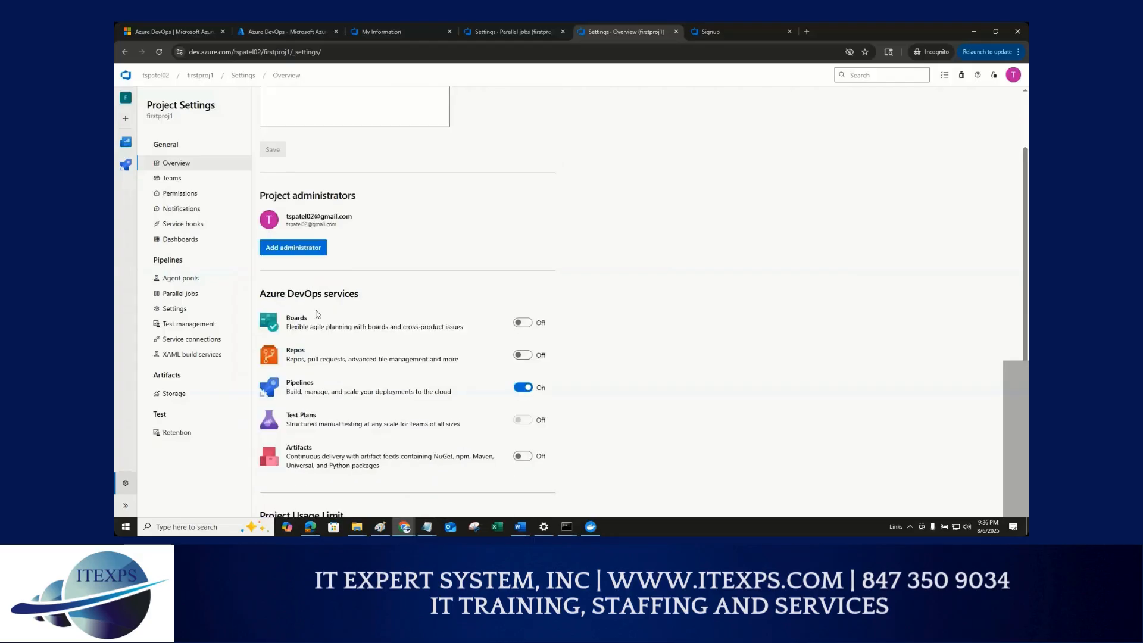
{"action": "scroll", "coordinate": [316, 313], "scroll_direction": "up", "scroll_amount": 2}
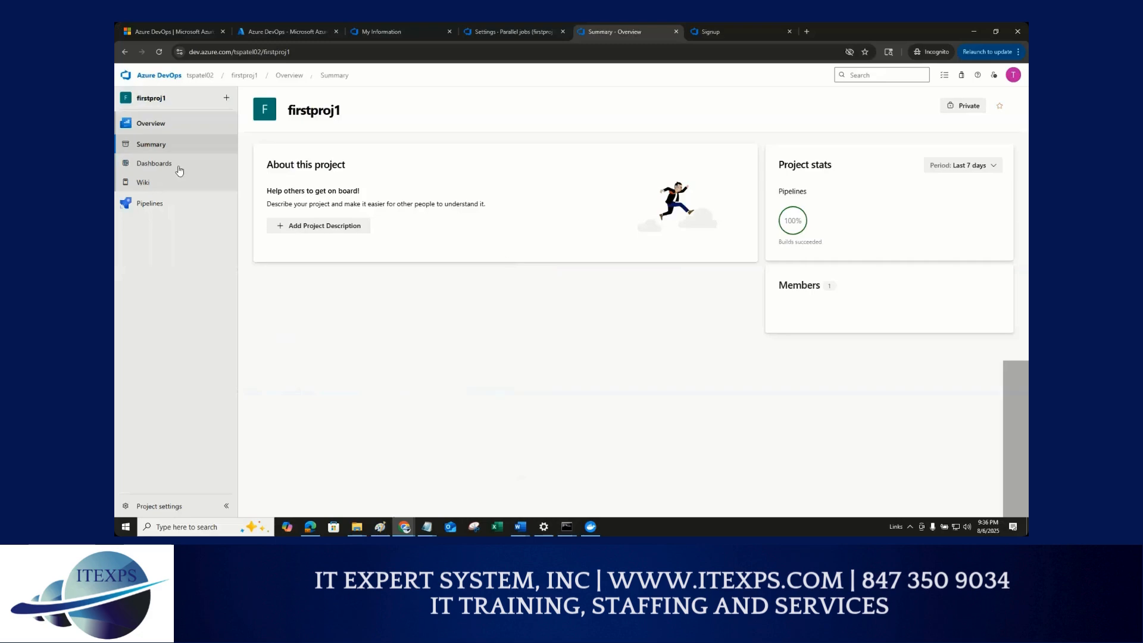
Step: Run the pipelines-dotnet-core1 pipeline of firstproj1 again
{"action": "left_click", "coordinate": [150, 203]}
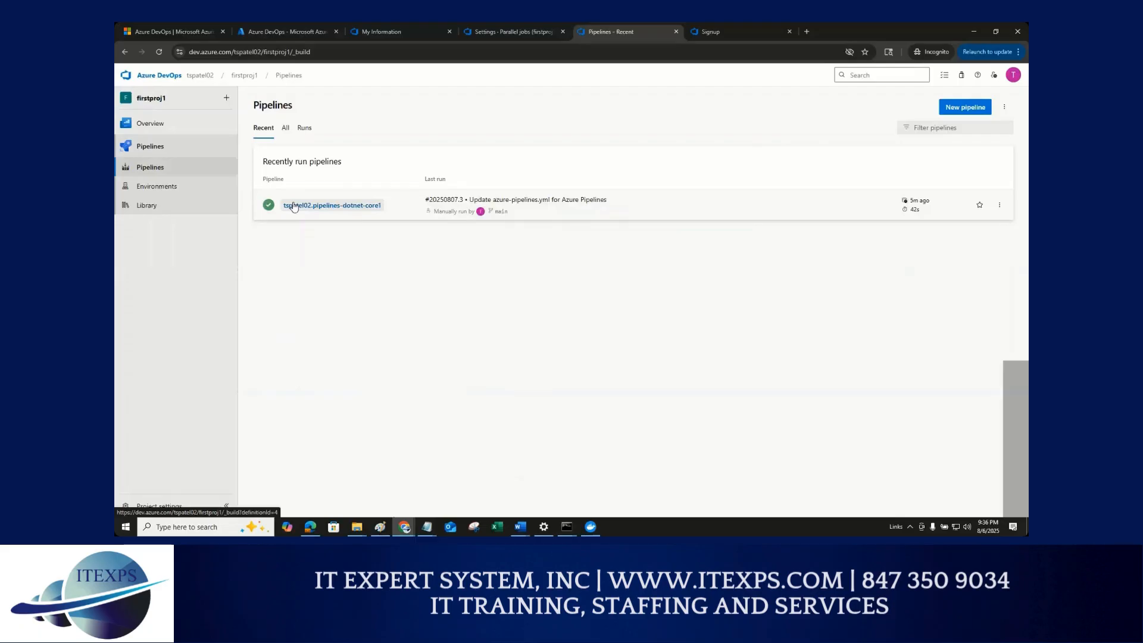
{"action": "left_click", "coordinate": [999, 205]}
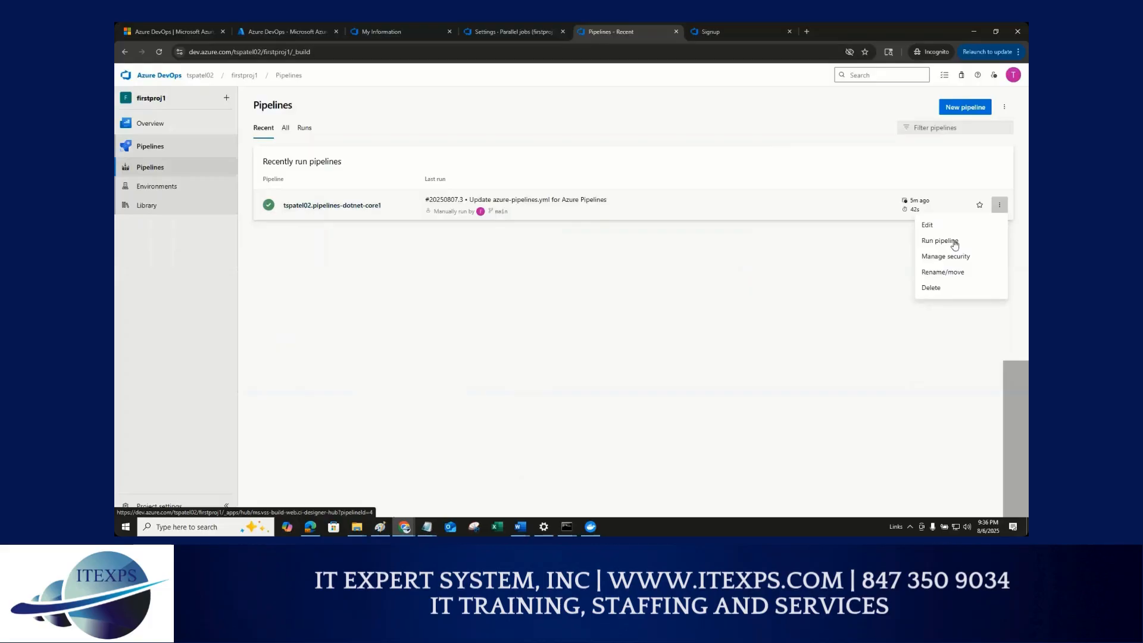
{"action": "left_click", "coordinate": [941, 240]}
{"action": "left_click", "coordinate": [996, 494]}
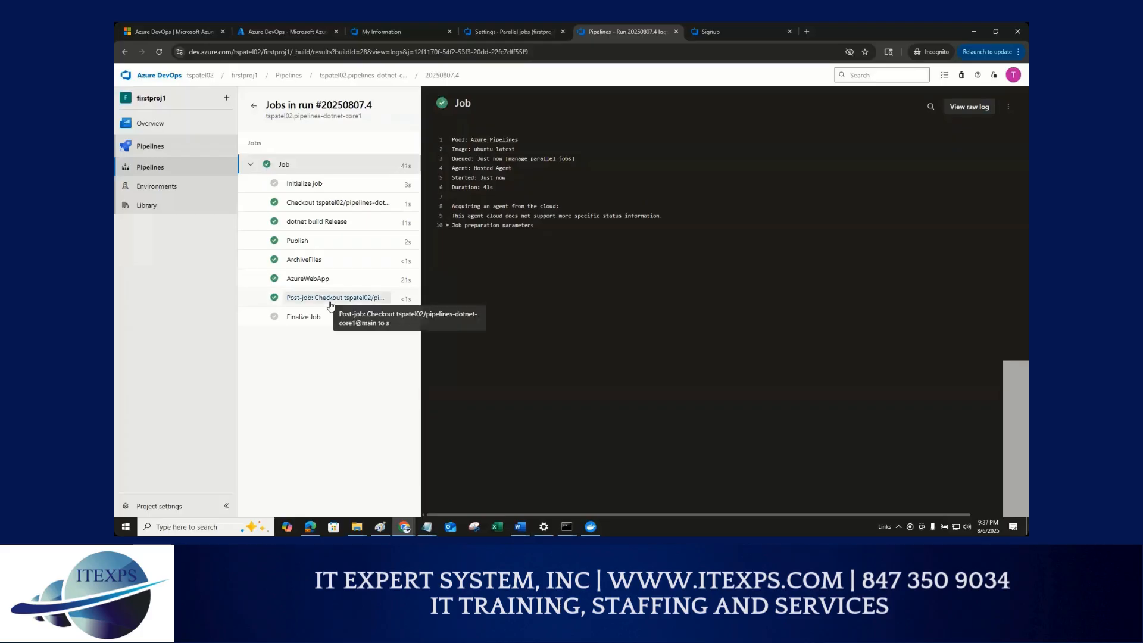
Step: Inspect the post-job checkout, Finalize Job and Publish logs of the new pipeline run
{"action": "left_click", "coordinate": [330, 302]}
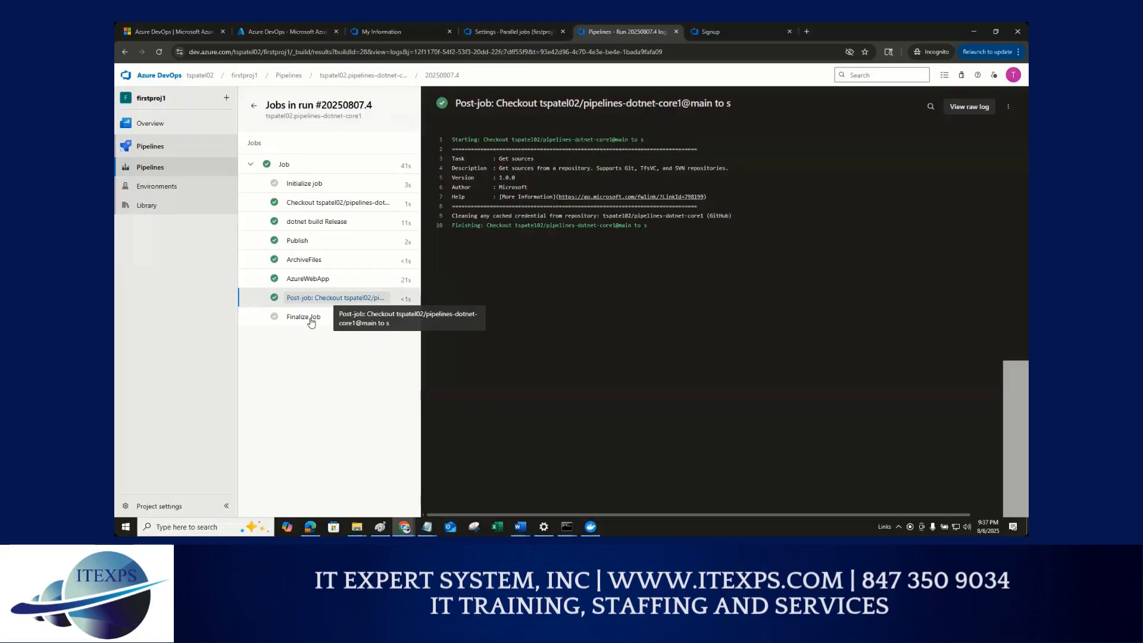
{"action": "left_click", "coordinate": [310, 319]}
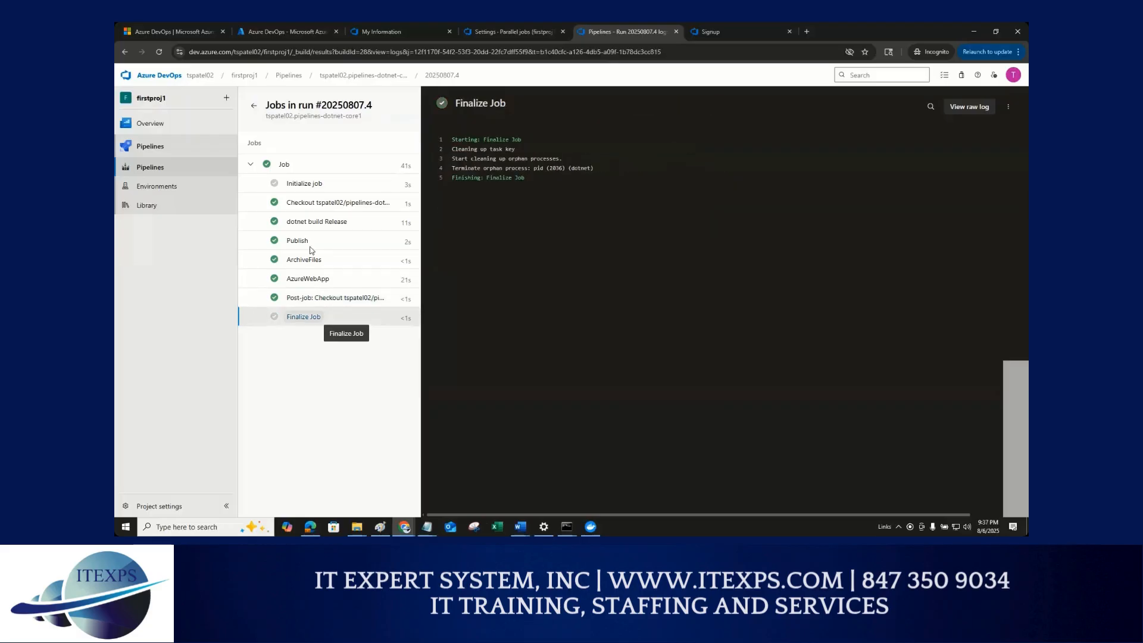
{"action": "left_click", "coordinate": [310, 247]}
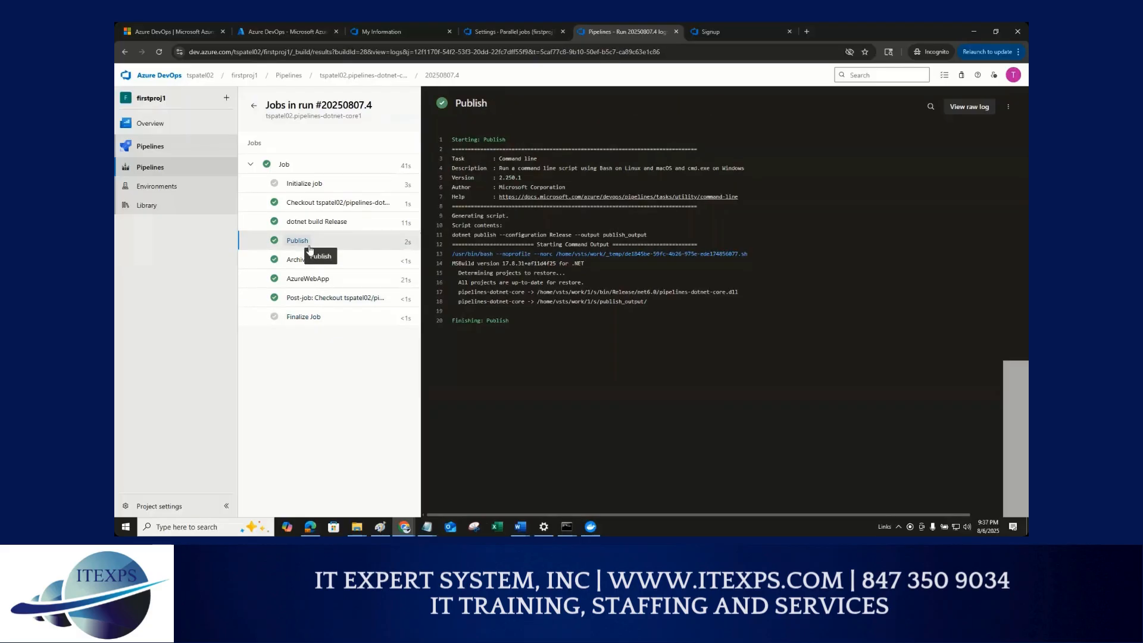
Step: Inspect the AzureWebApp task log and load the link to its App Service Application URL line in a new browser tab
{"action": "left_click", "coordinate": [308, 280]}
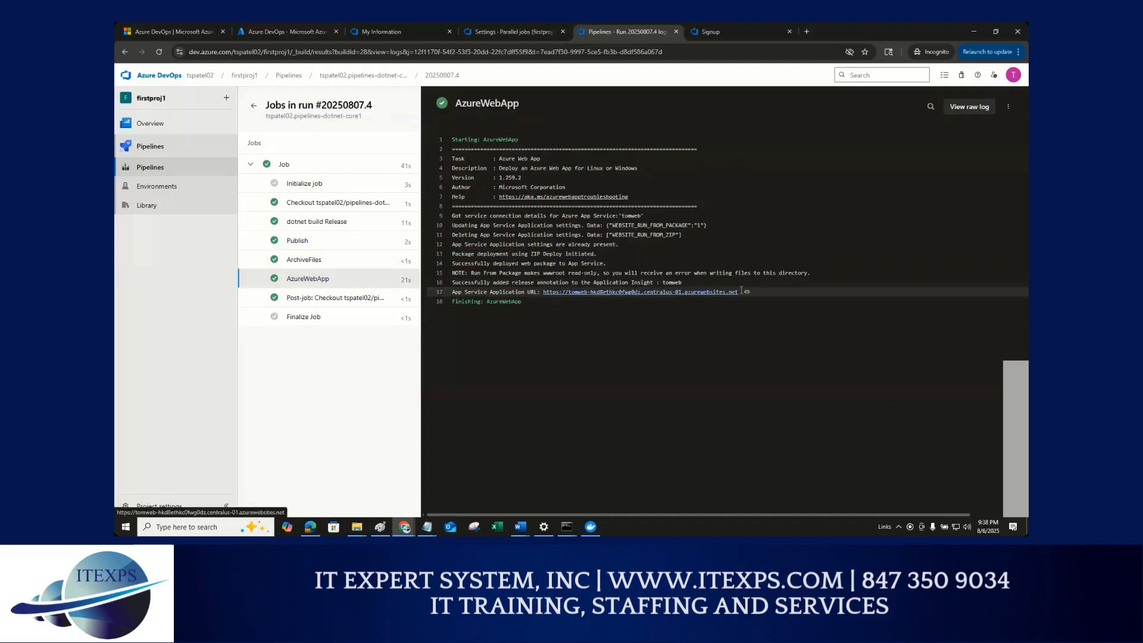
{"action": "left_click", "coordinate": [741, 292]}
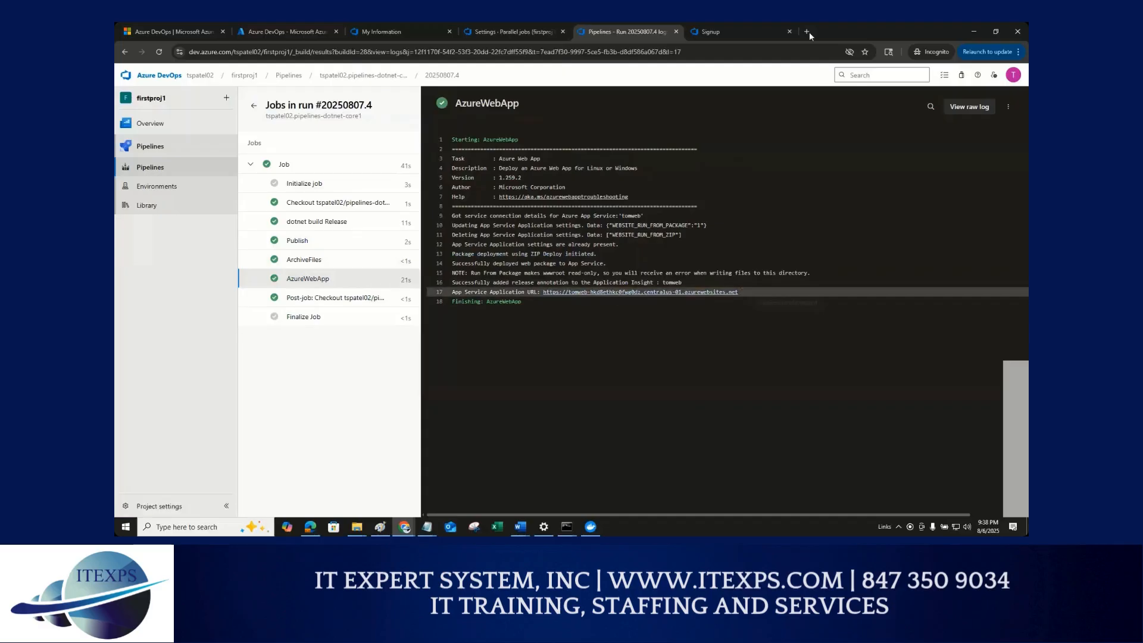
{"action": "left_click", "coordinate": [807, 31]}
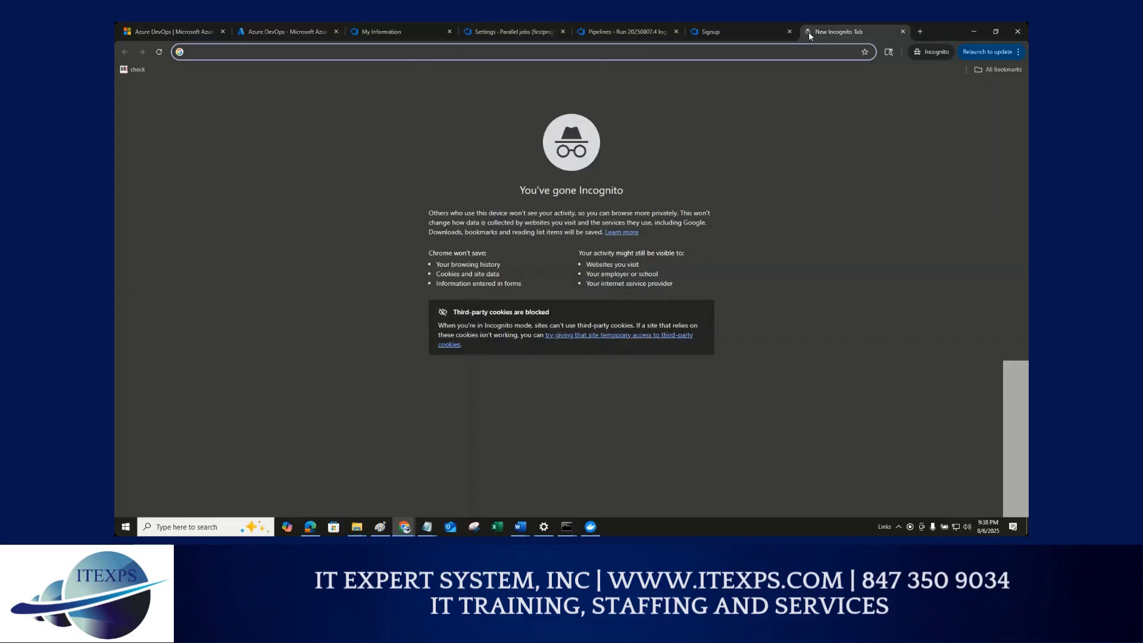
{"action": "type", "text": "https://dev.azure.com/tspatel02/firstproj1/_build/results?buildId=28&view=logs&j=12f1170f-54f2-53f3-20dd-22fc7dff55f9&t=7ead7f30-9997-5ce5-fb3b-d8df586a067d&l=17"}
{"action": "key", "text": "Return"}
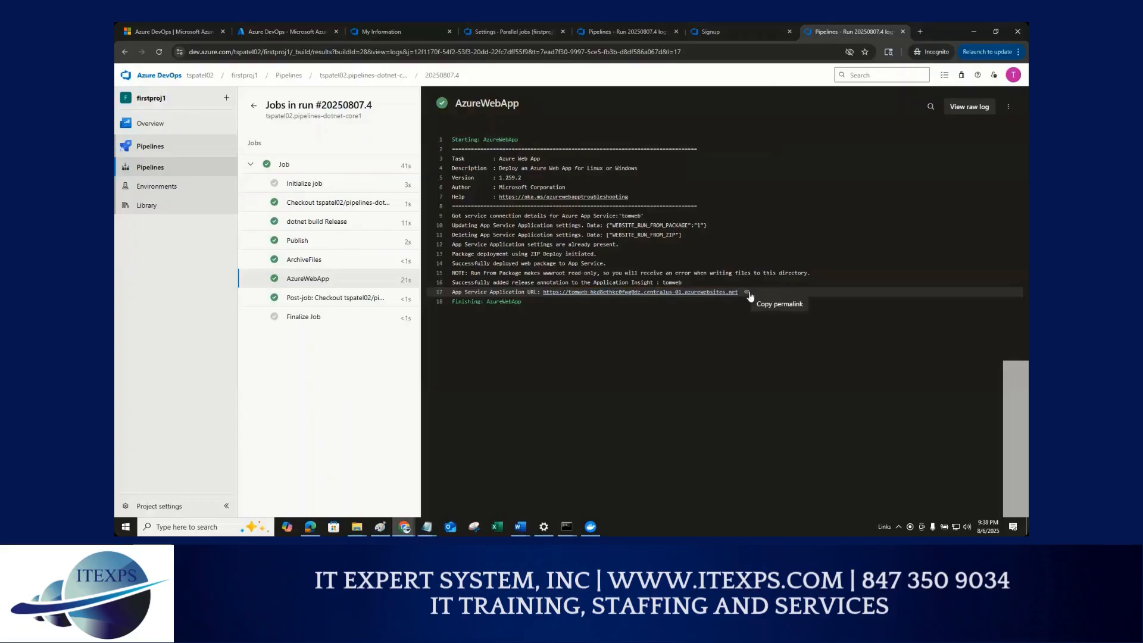
Step: Open the deployed tomweb site from the App Service Application URL in the AzureWebApp log and view its page
{"action": "left_click", "coordinate": [749, 293]}
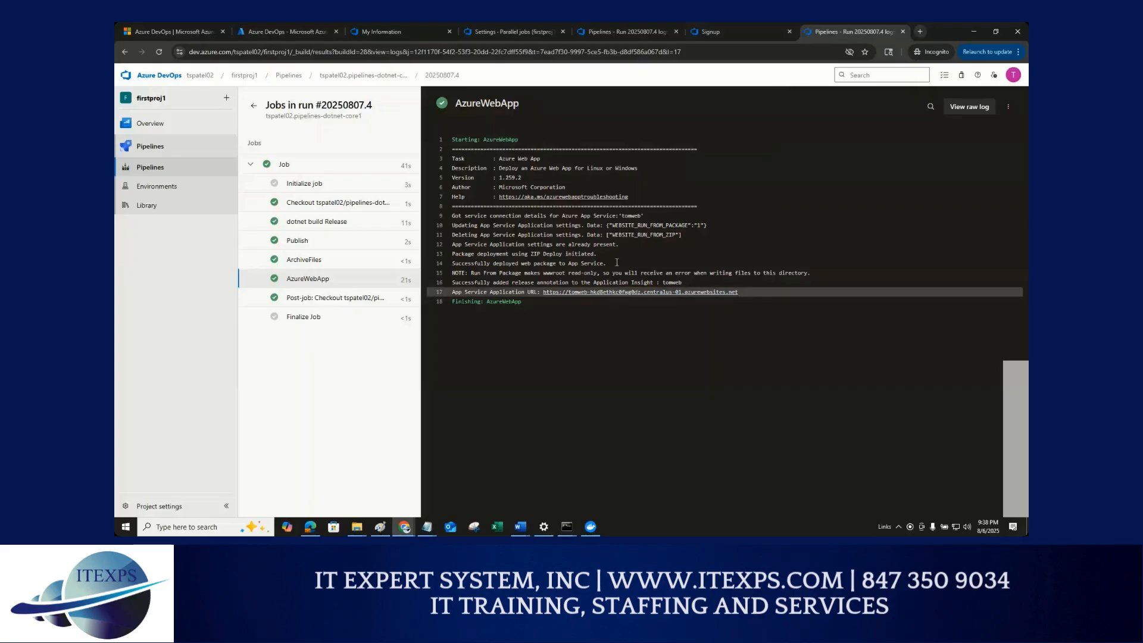
{"action": "left_click", "coordinate": [565, 295]}
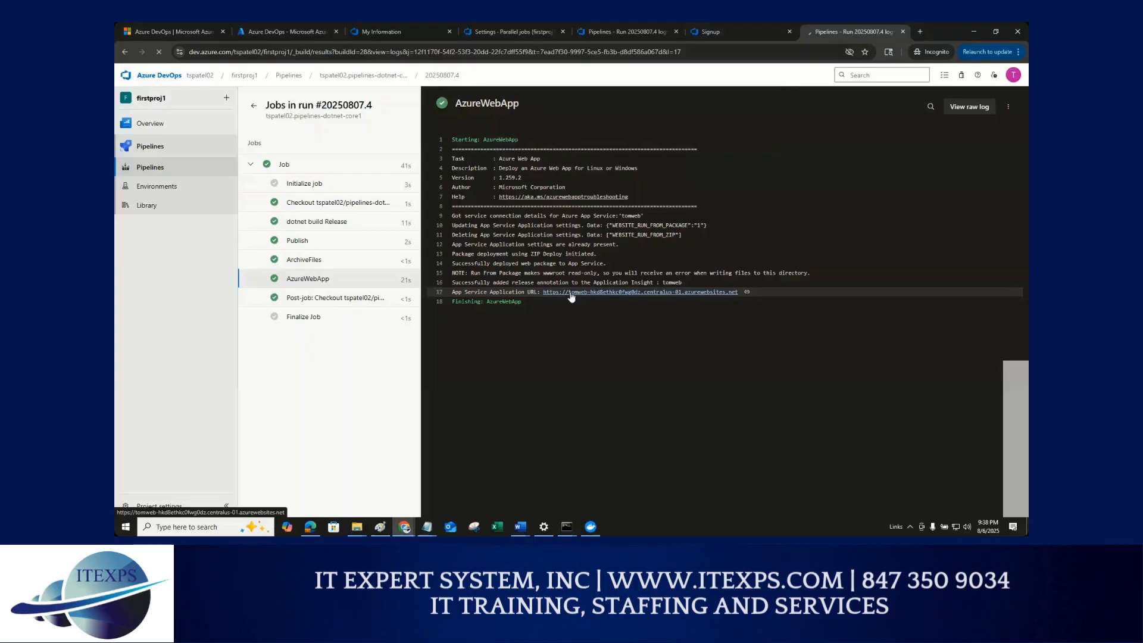
{"action": "right_click", "coordinate": [570, 297]}
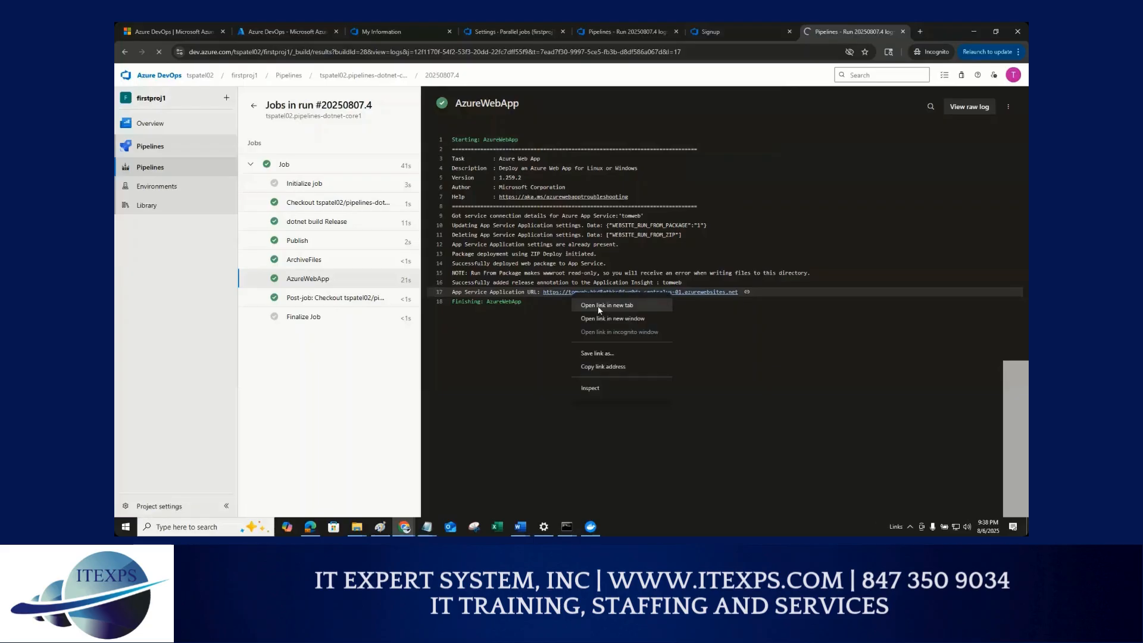
{"action": "left_click", "coordinate": [600, 306]}
{"action": "left_click", "coordinate": [855, 35]}
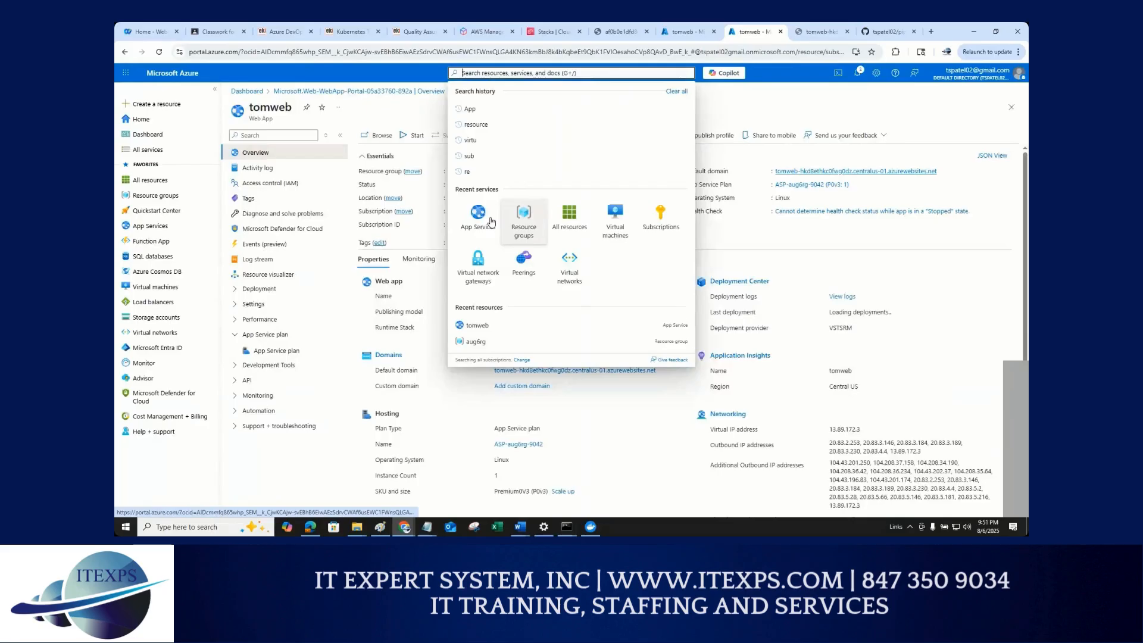
{"action": "left_click", "coordinate": [490, 221]}
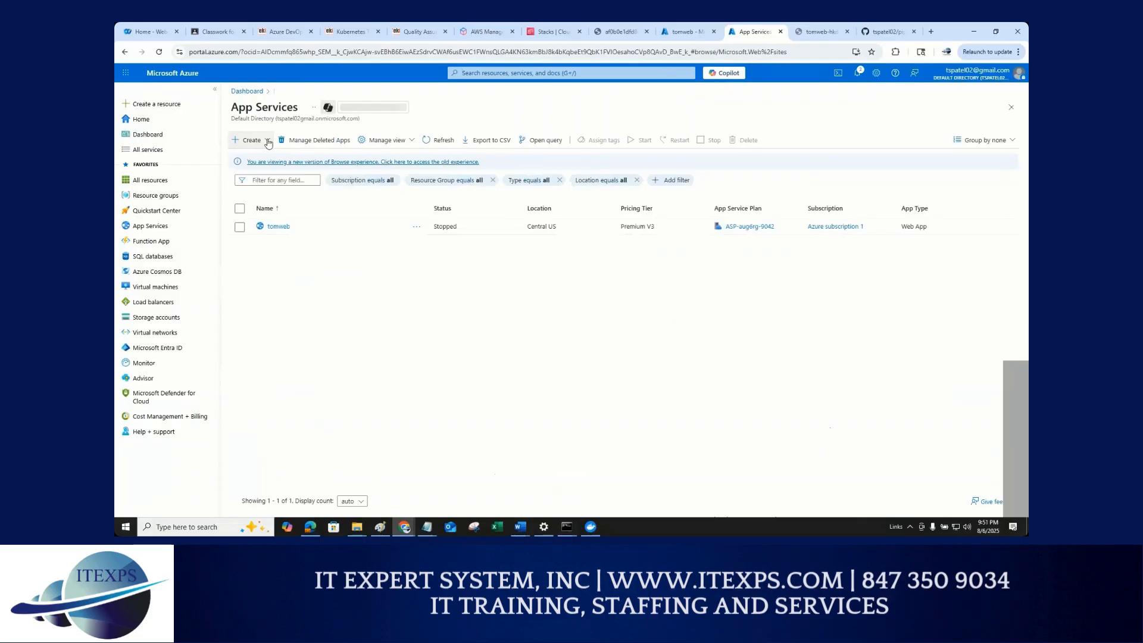
Step: Begin creating a web app named tom1 in resource group aug6rg and bring up its runtime stack choices
{"action": "left_click", "coordinate": [268, 141]}
{"action": "left_click", "coordinate": [256, 158]}
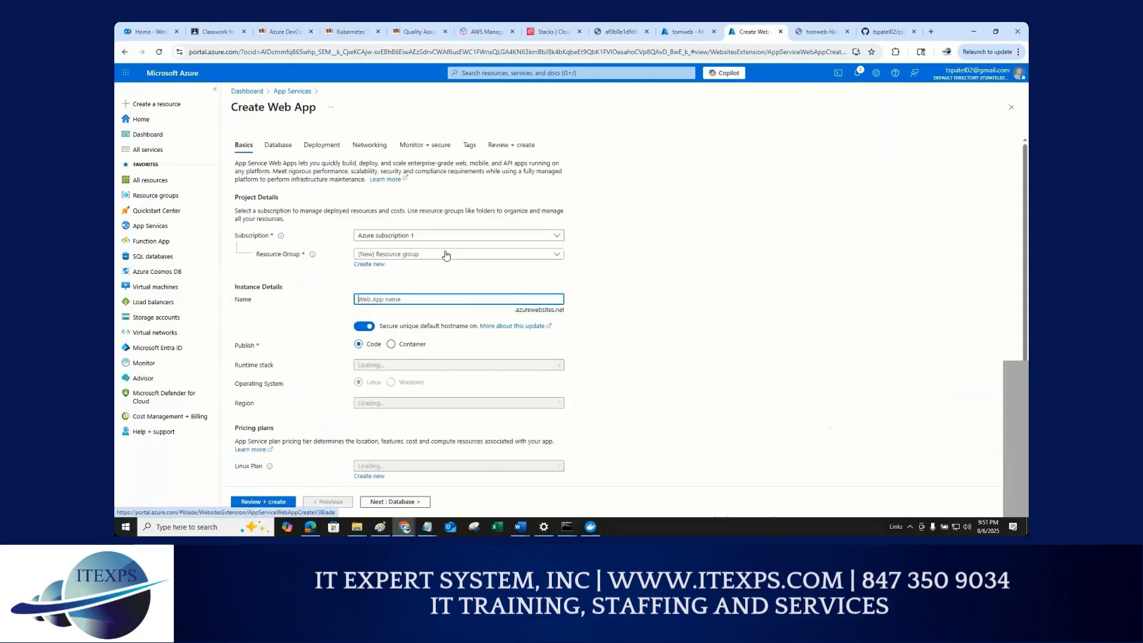
{"action": "left_click", "coordinate": [446, 255]}
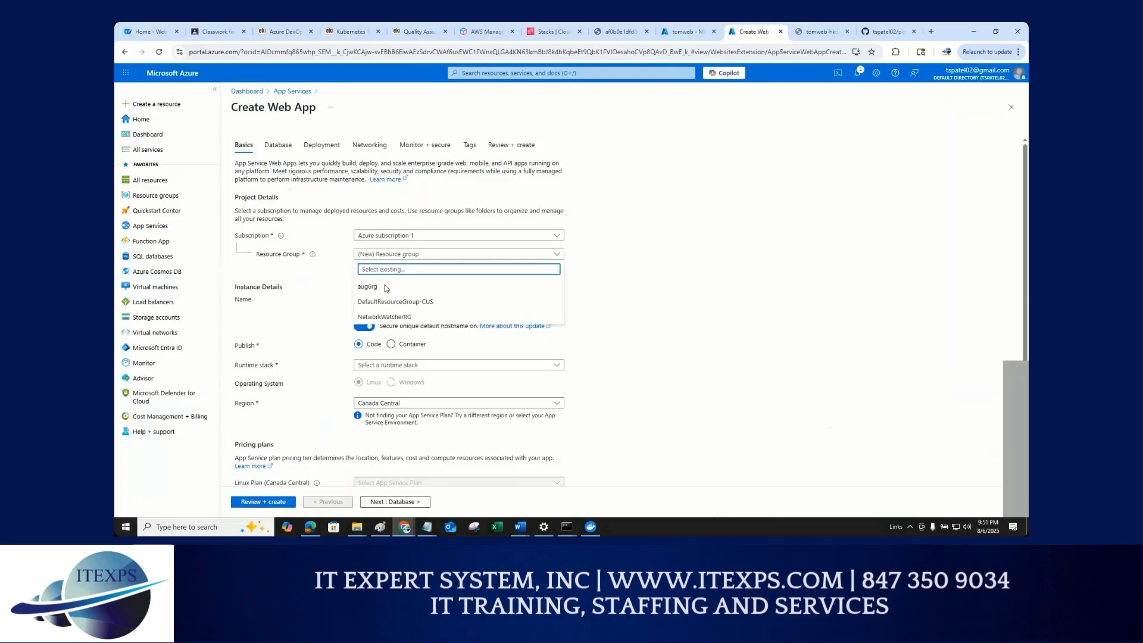
{"action": "left_click", "coordinate": [385, 288]}
{"action": "left_click", "coordinate": [384, 299]}
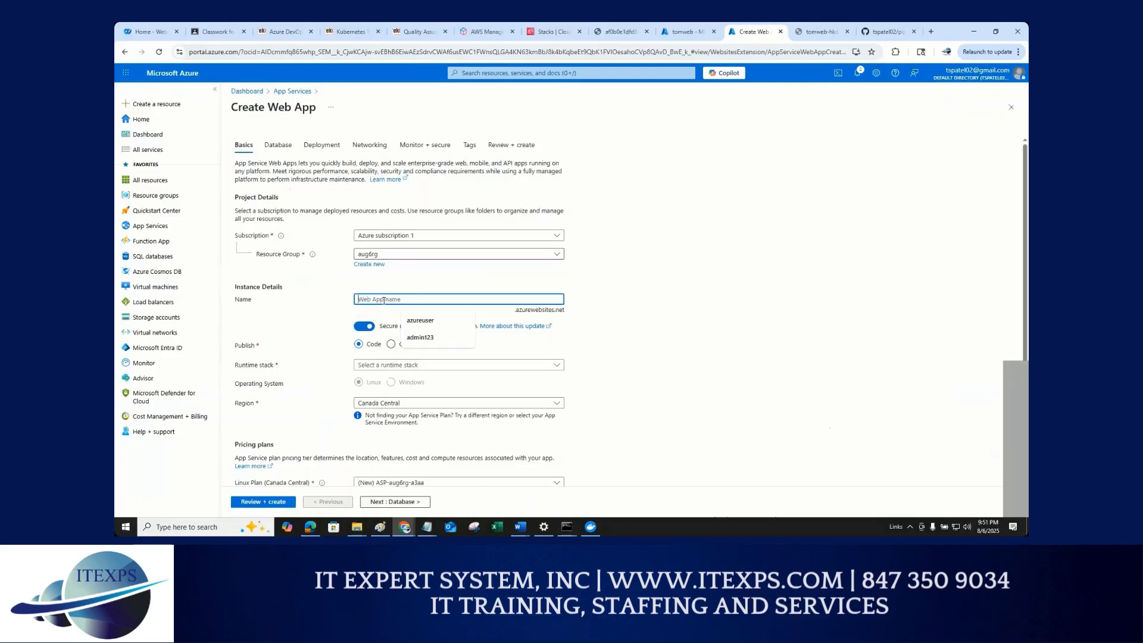
{"action": "type", "text": "tom"}
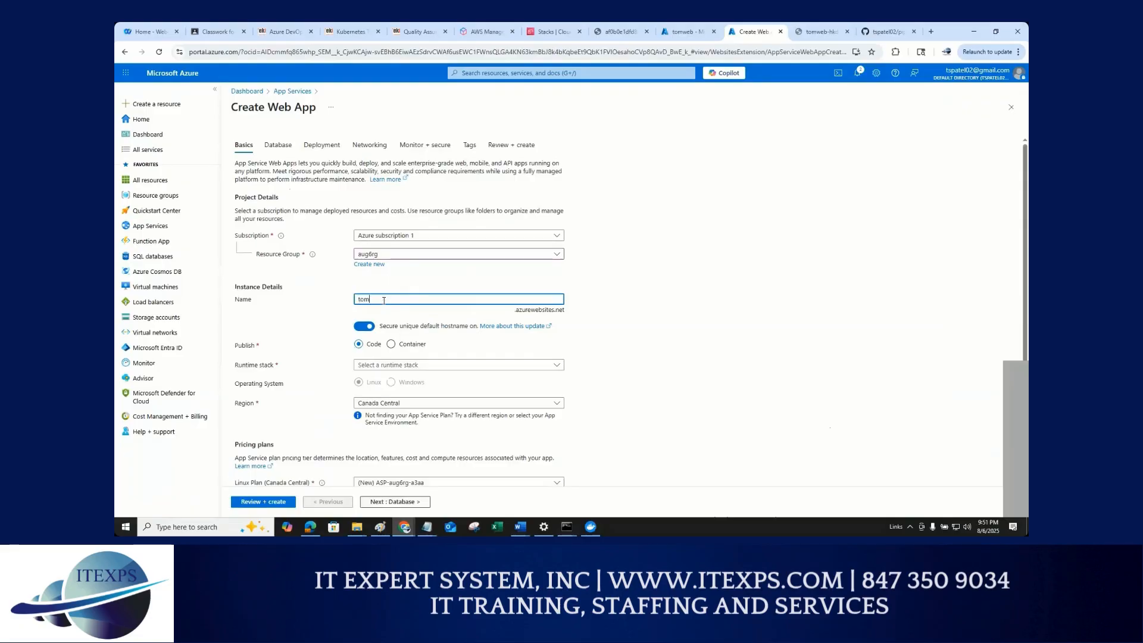
{"action": "type", "text": "1"}
{"action": "left_click", "coordinate": [420, 365]}
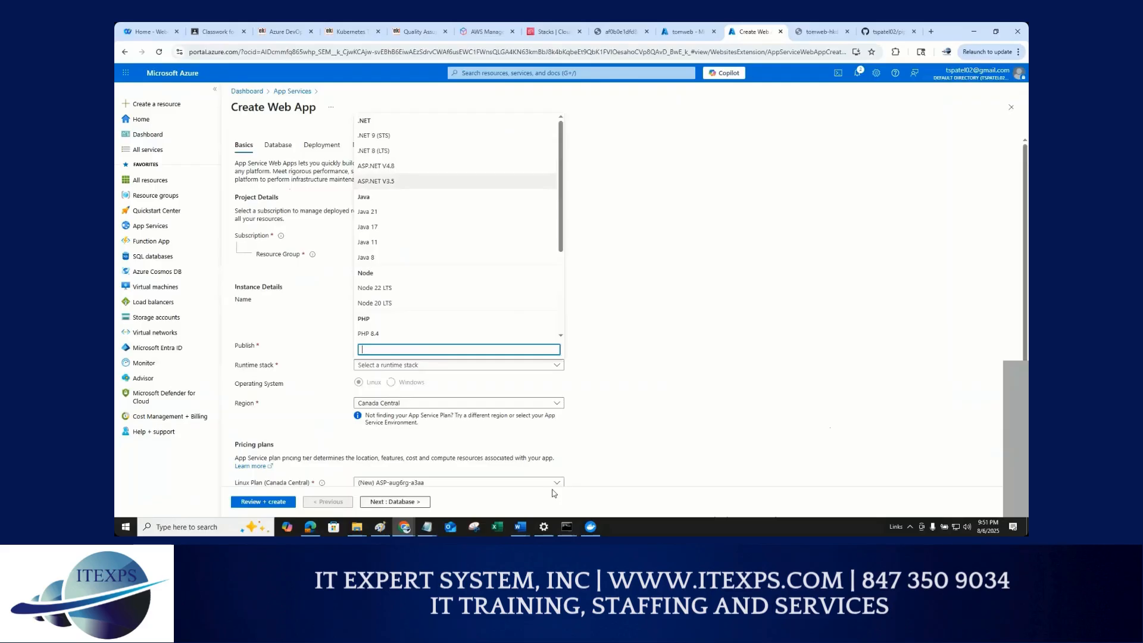
Step: Switch to the Word guide and look up the runtime stack, operating system, region and pricing plan in its Create Web App example
{"action": "key", "text": "alt+Tab"}
{"action": "scroll", "coordinate": [593, 351], "scroll_direction": "up", "scroll_amount": 5}
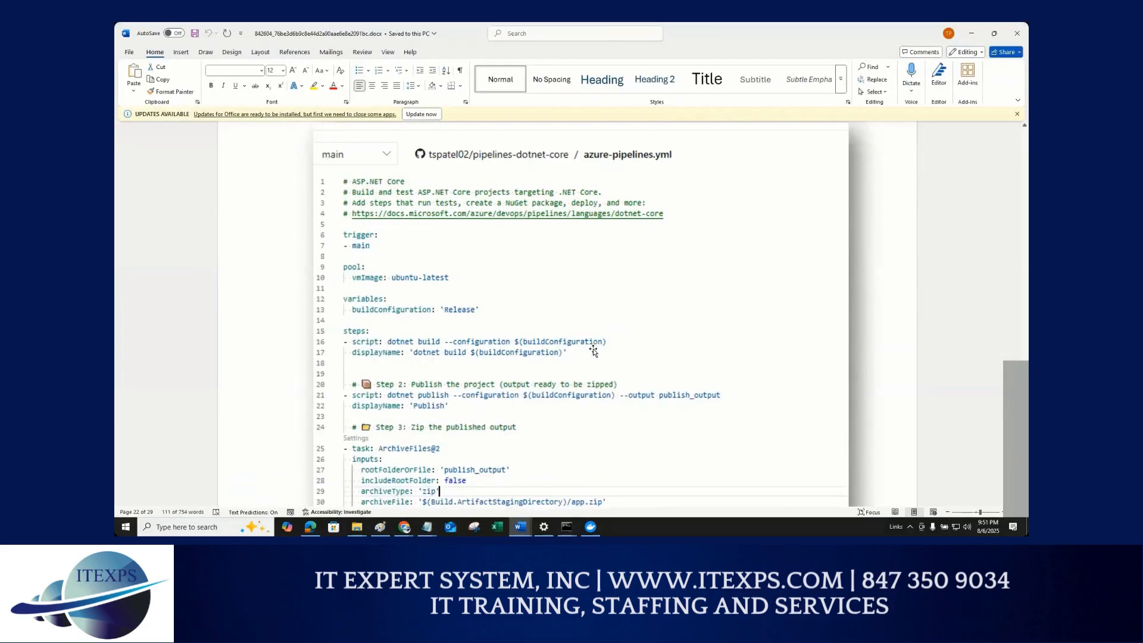
{"action": "scroll", "coordinate": [593, 352], "scroll_direction": "up", "scroll_amount": 6}
{"action": "scroll", "coordinate": [593, 351], "scroll_direction": "up", "scroll_amount": 6}
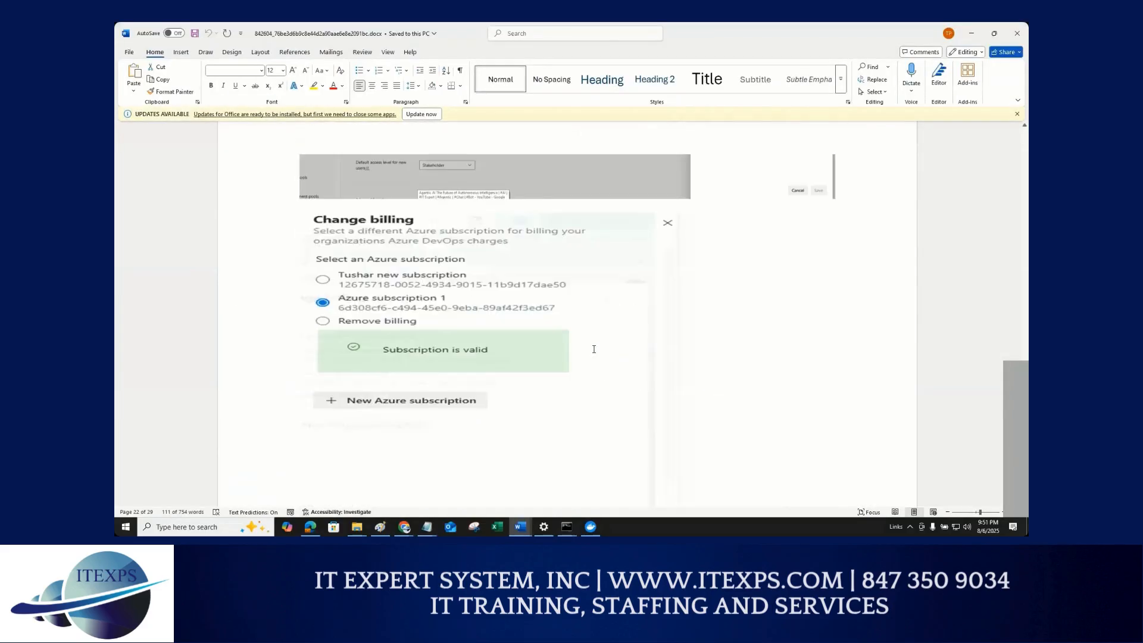
{"action": "scroll", "coordinate": [594, 350], "scroll_direction": "up", "scroll_amount": 10}
{"action": "scroll", "coordinate": [593, 351], "scroll_direction": "down", "scroll_amount": 5}
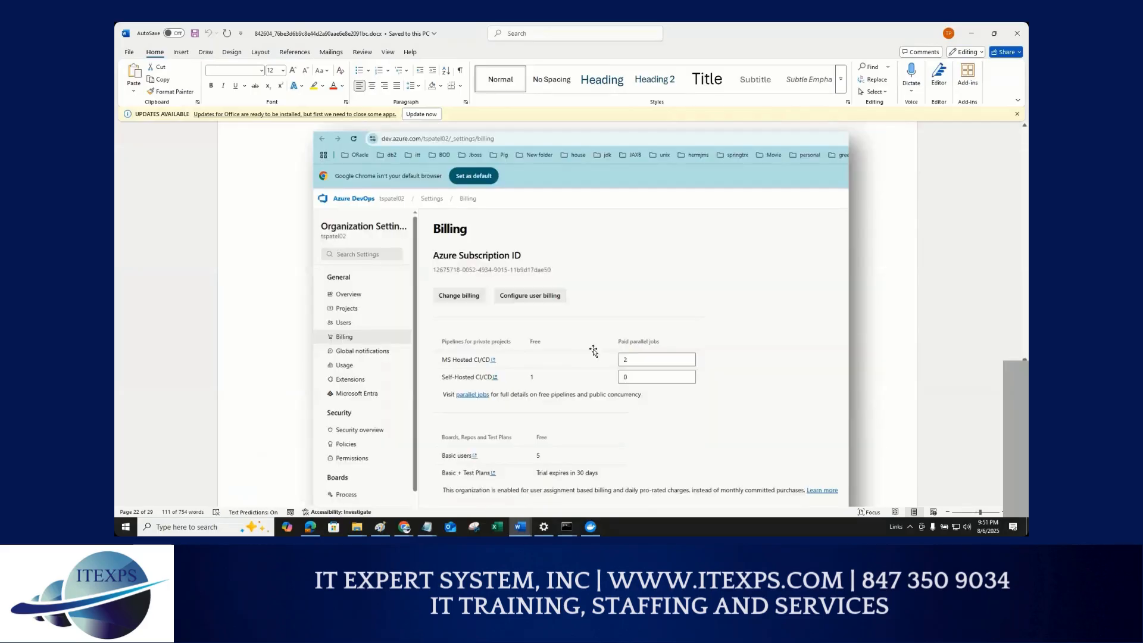
{"action": "scroll", "coordinate": [593, 351], "scroll_direction": "up", "scroll_amount": 5}
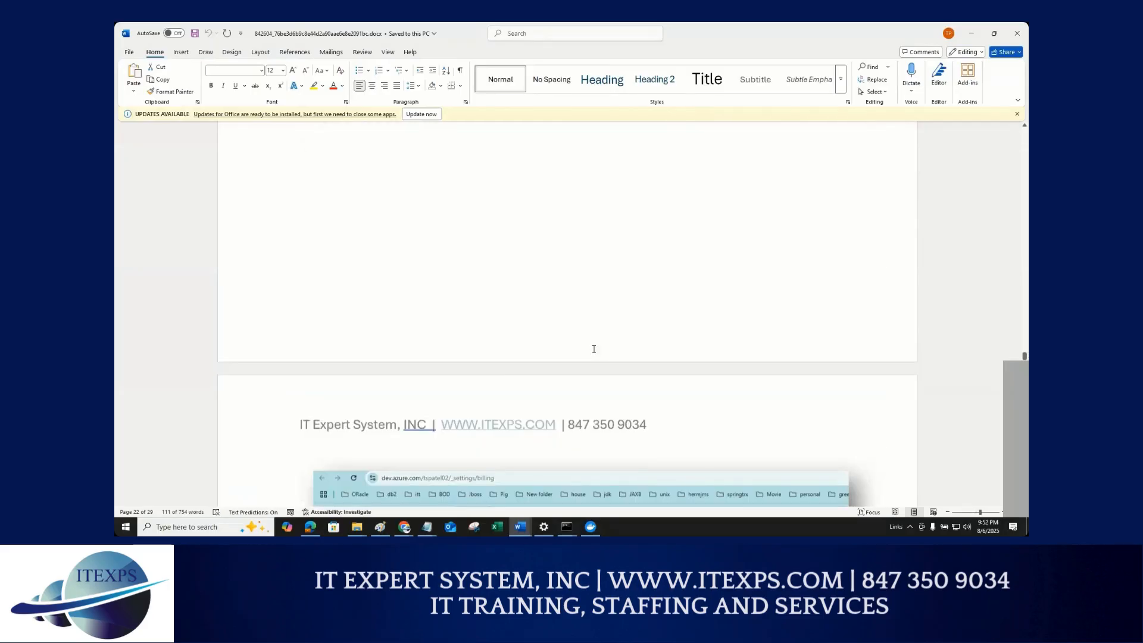
{"action": "scroll", "coordinate": [594, 349], "scroll_direction": "up", "scroll_amount": 6}
{"action": "scroll", "coordinate": [593, 351], "scroll_direction": "up", "scroll_amount": 8}
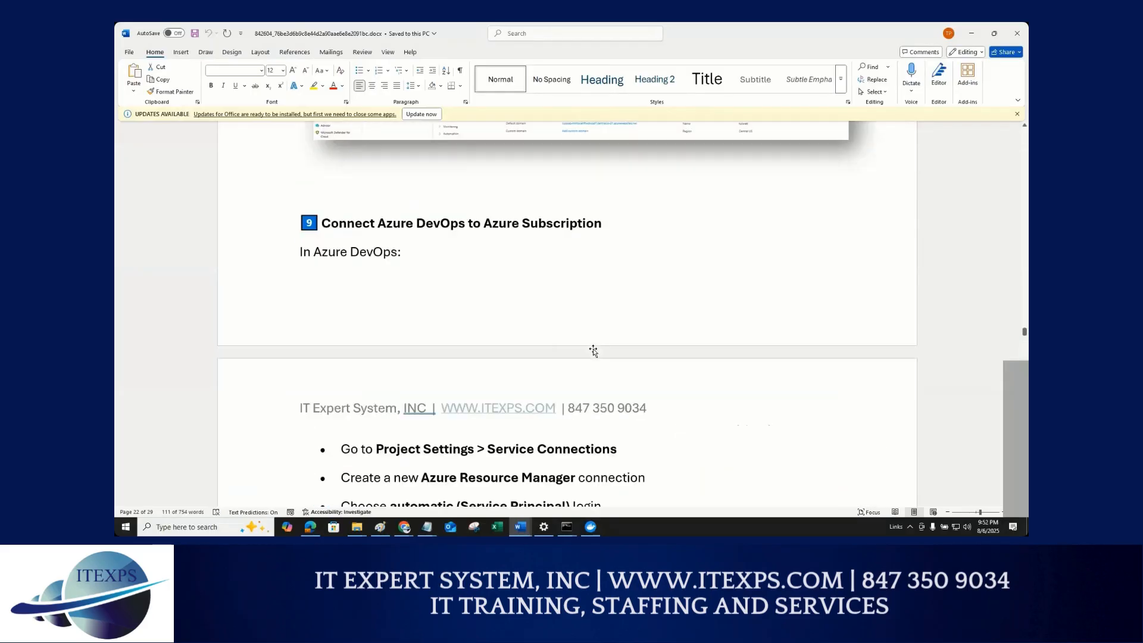
{"action": "scroll", "coordinate": [593, 351], "scroll_direction": "up", "scroll_amount": 5}
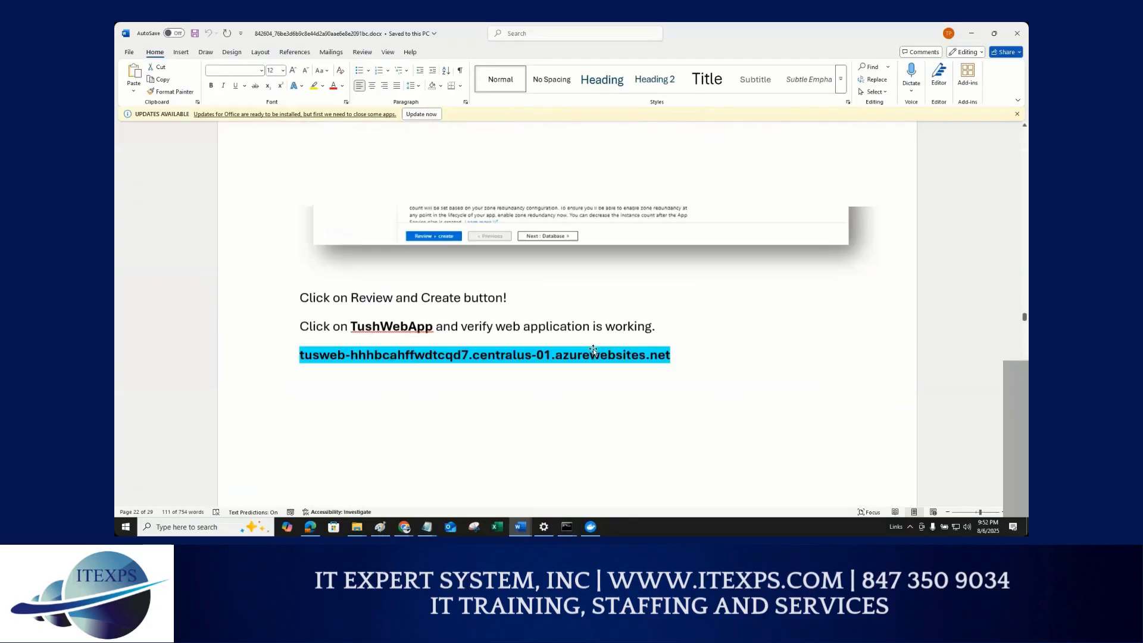
{"action": "scroll", "coordinate": [593, 349], "scroll_direction": "up", "scroll_amount": 5}
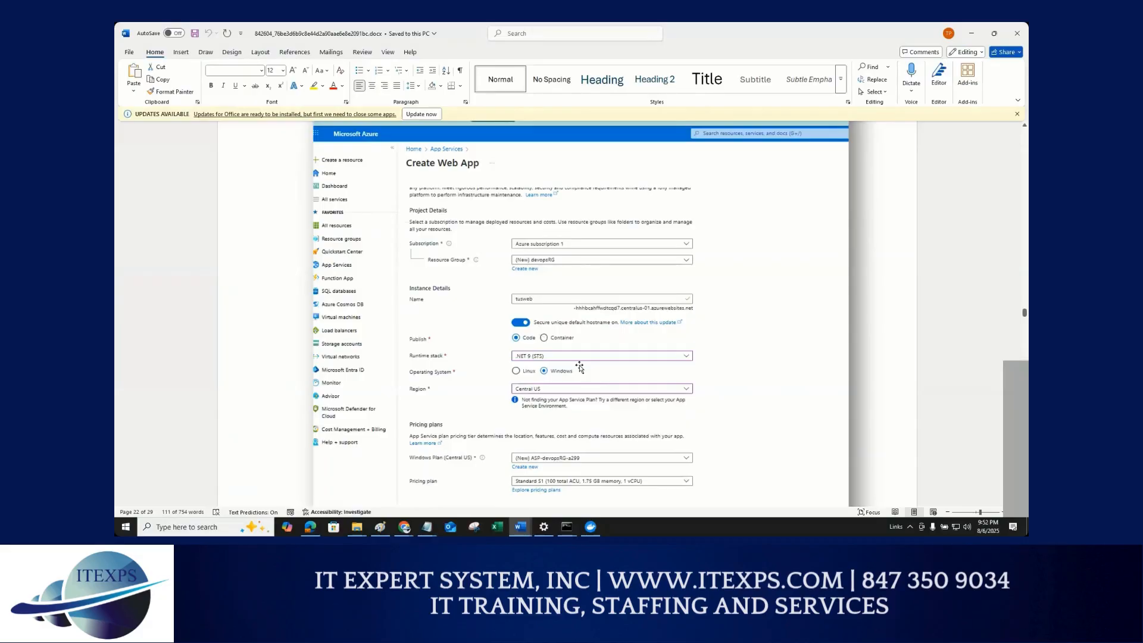
{"action": "scroll", "coordinate": [582, 437], "scroll_direction": "down", "scroll_amount": 3}
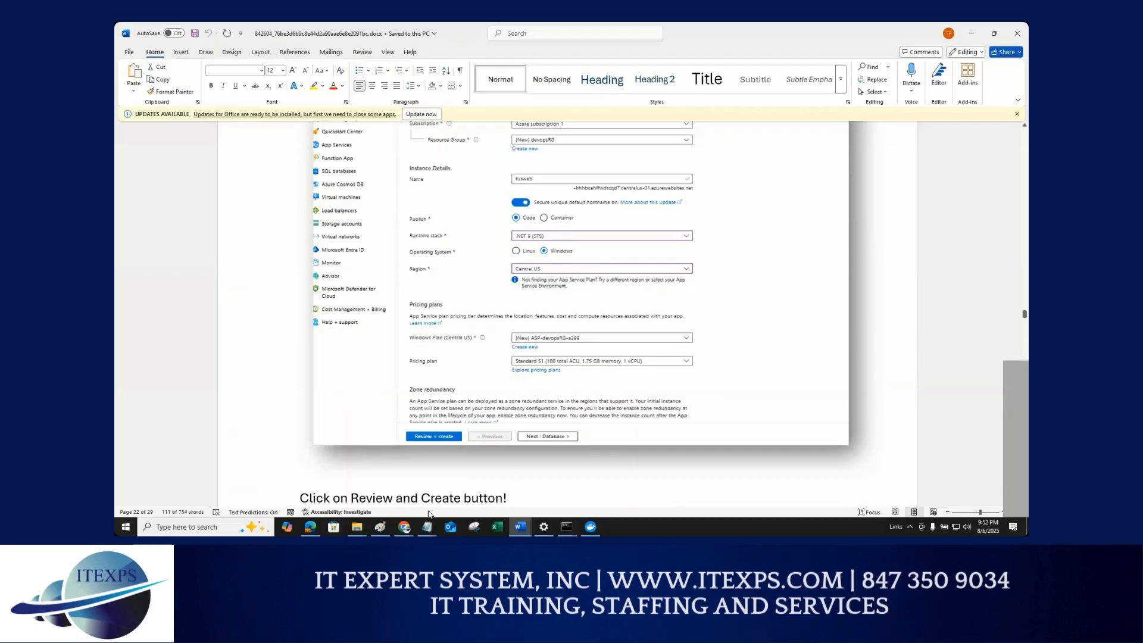
Step: Back in the Azure portal, set the runtime stack to .NET 9 (STS) and the region to Central US, and create the web app
{"action": "mouse_move", "coordinate": [404, 526]}
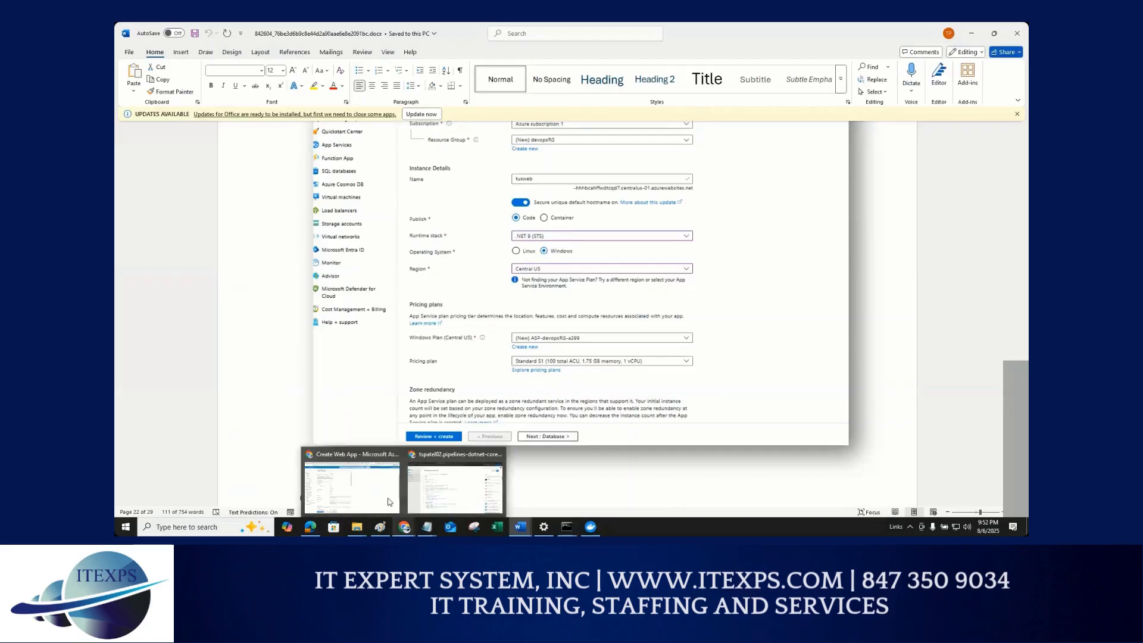
{"action": "left_click", "coordinate": [389, 502]}
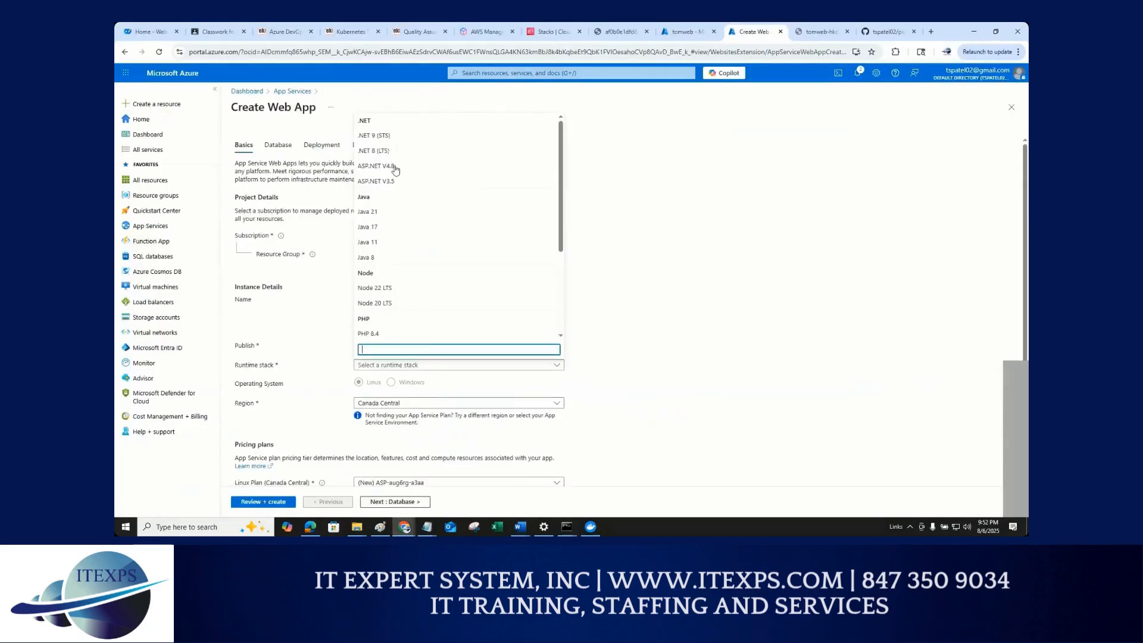
{"action": "left_click", "coordinate": [389, 136]}
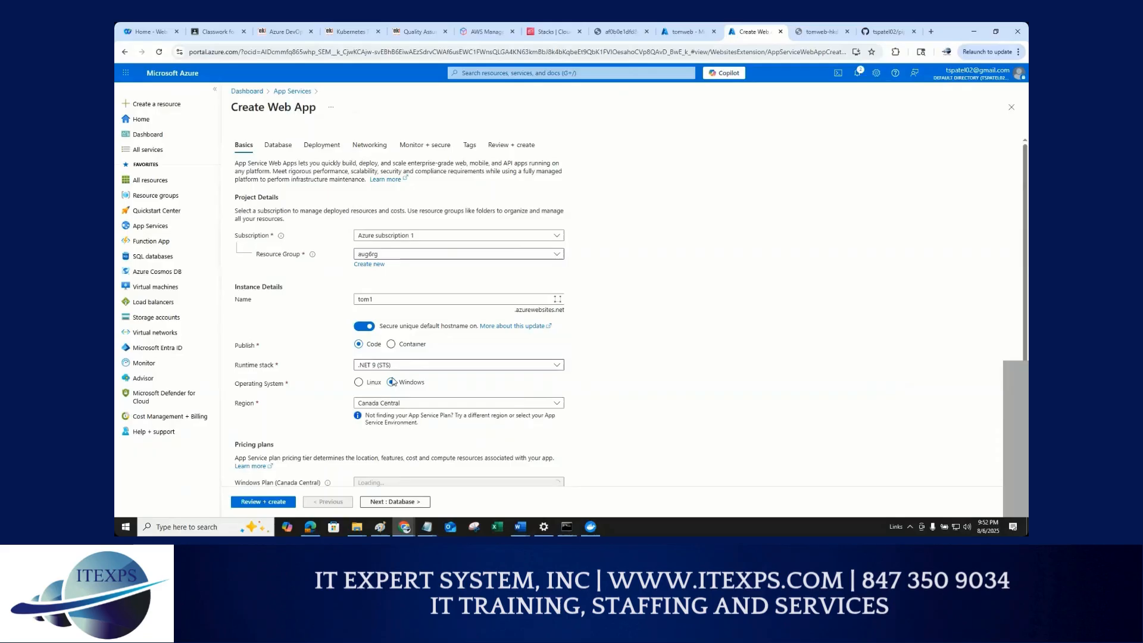
{"action": "left_click", "coordinate": [407, 407]}
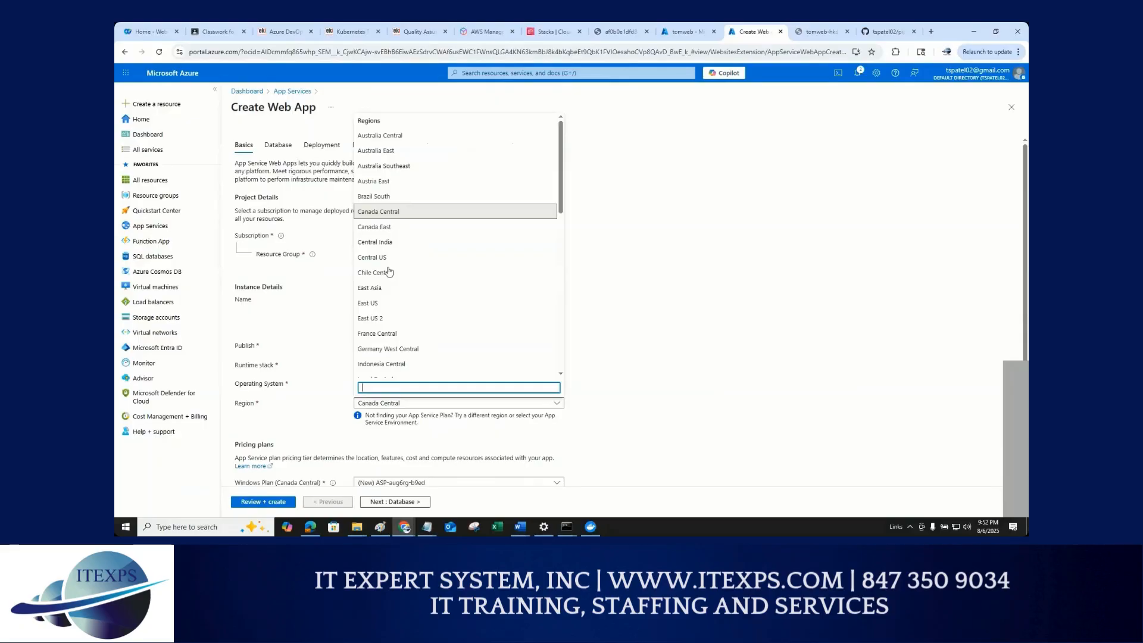
{"action": "left_click", "coordinate": [372, 258]}
{"action": "scroll", "coordinate": [297, 417], "scroll_direction": "down", "scroll_amount": 2}
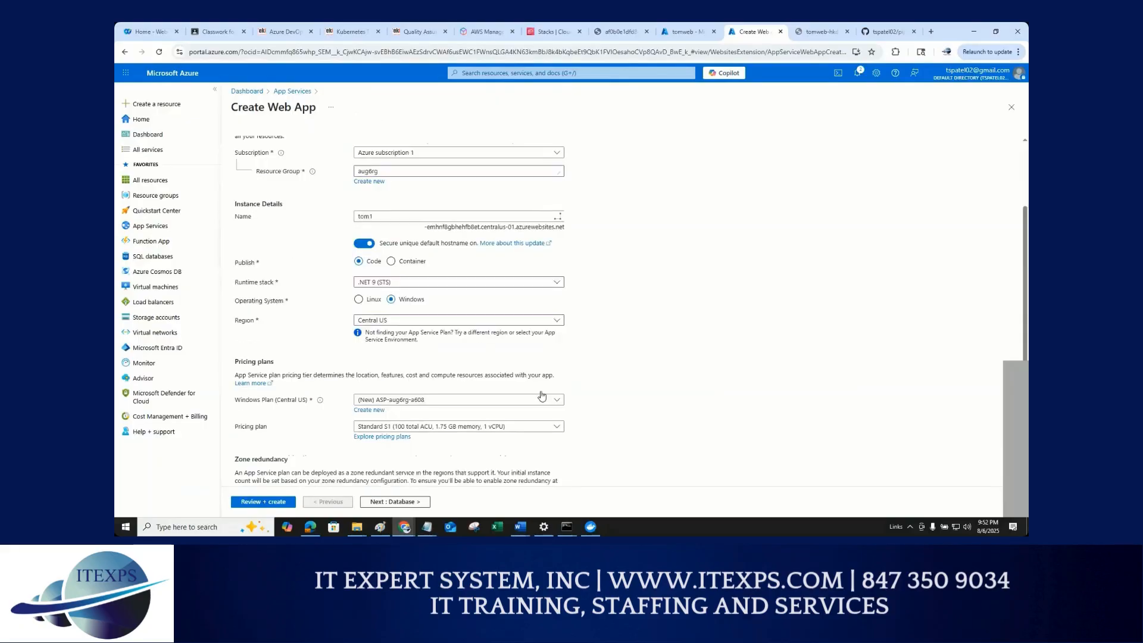
{"action": "left_click", "coordinate": [279, 504]}
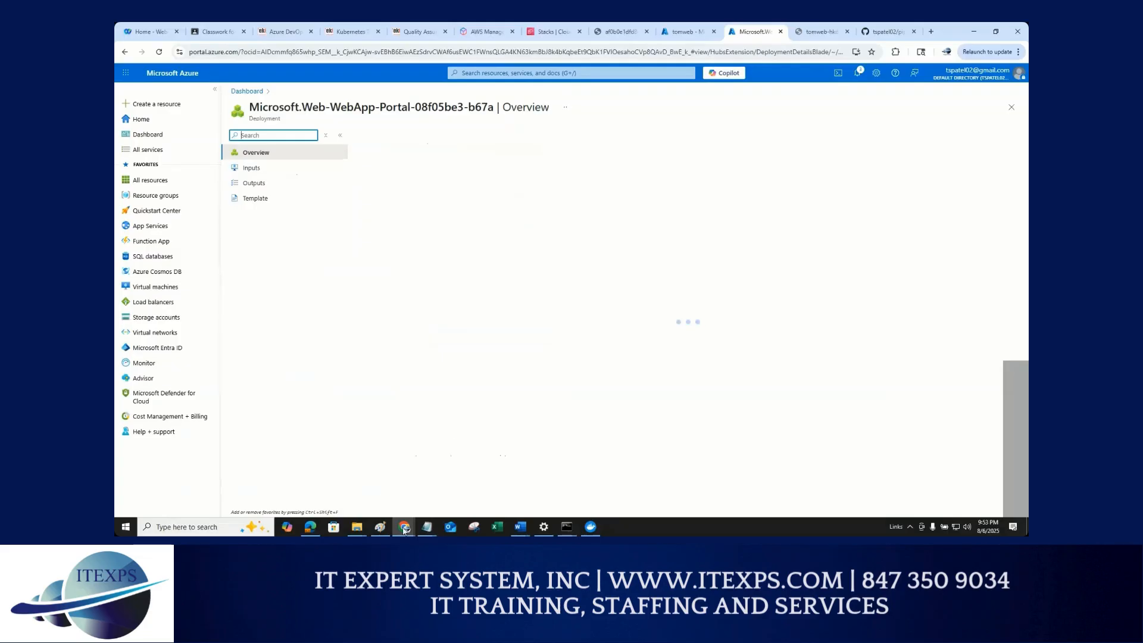
Step: In the azure-pipelines.yml editor of Azure DevOps, change the AzureWebApp task's appName to tom1
{"action": "left_click", "coordinate": [435, 499]}
{"action": "double_click", "coordinate": [348, 447]}
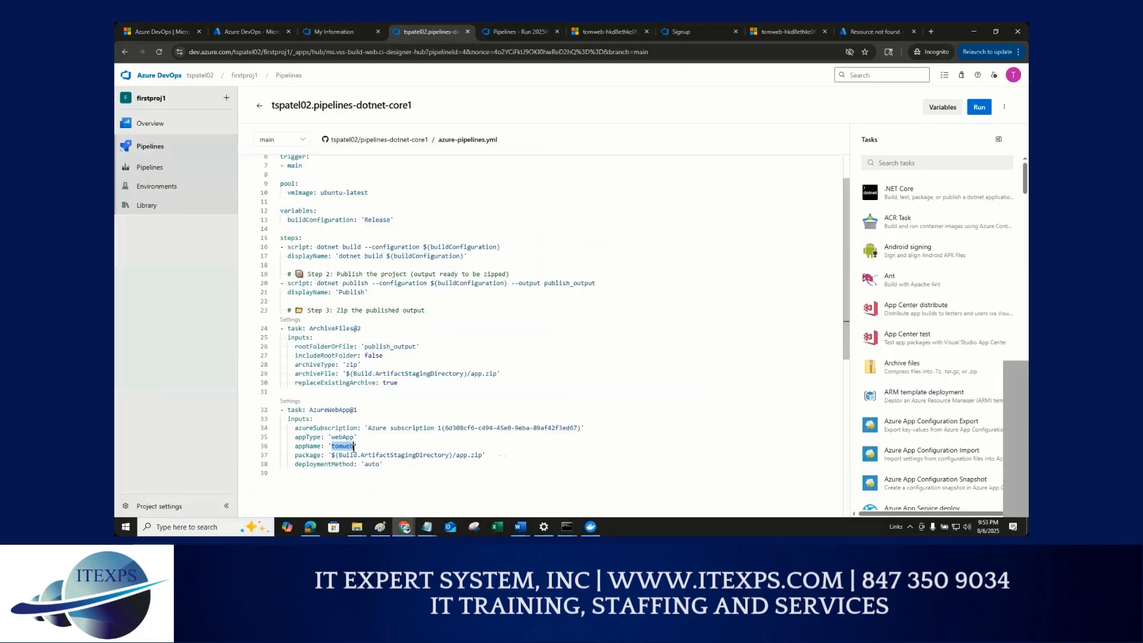
{"action": "type", "text": "tom"}
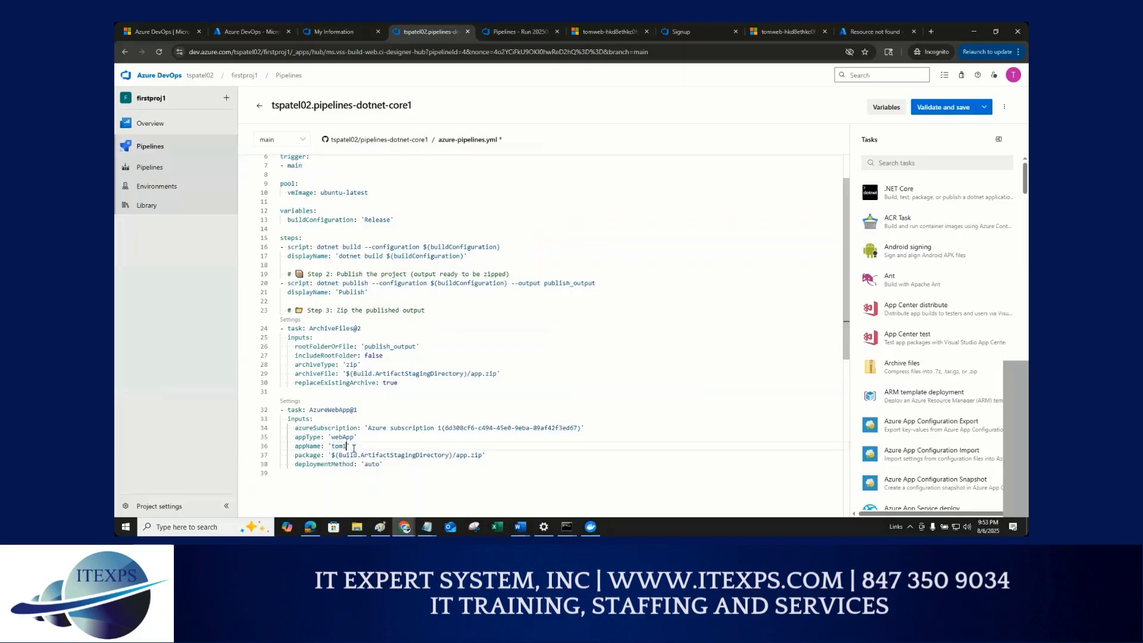
Step: Return to the Azure portal window with the web app deployment and list all resources to find the new app
{"action": "left_click", "coordinate": [849, 33]}
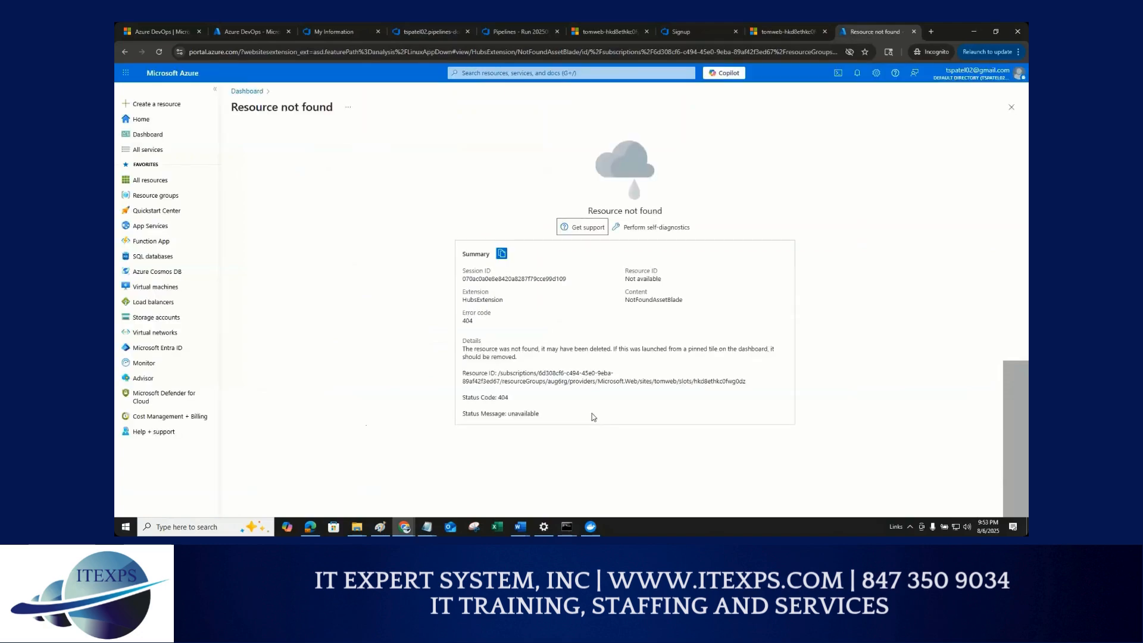
{"action": "left_click", "coordinate": [413, 528]}
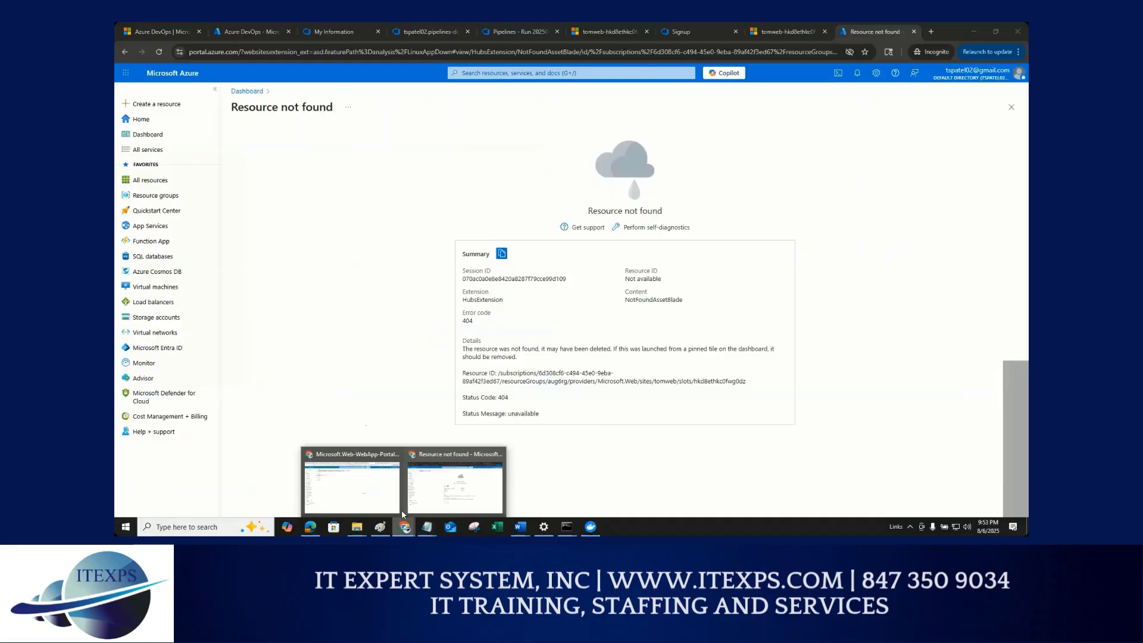
{"action": "left_click", "coordinate": [373, 493]}
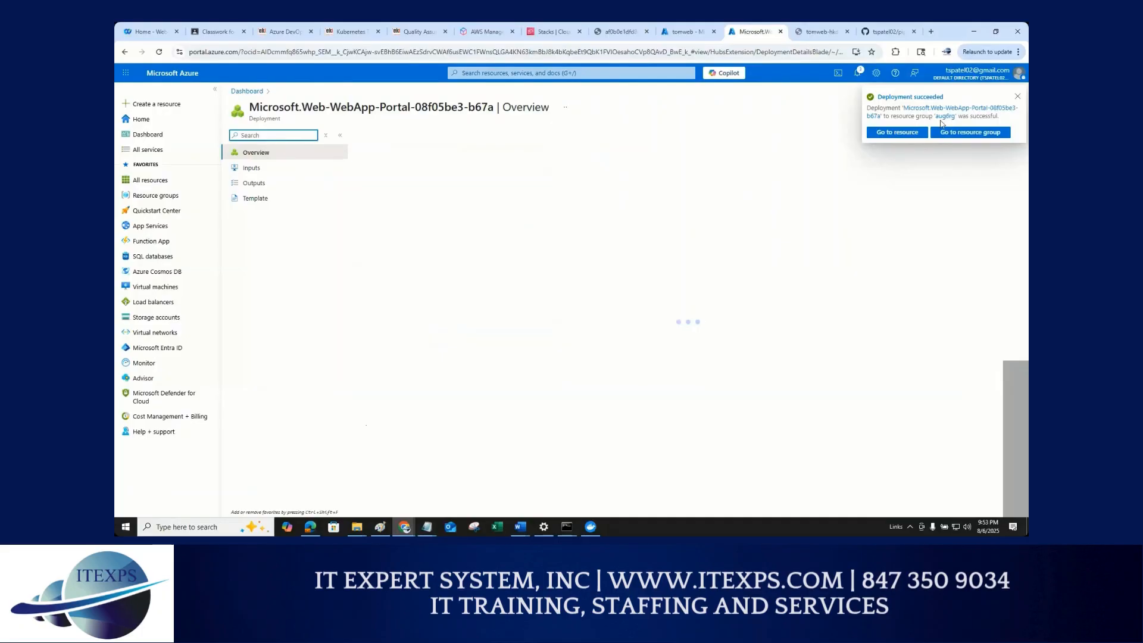
{"action": "left_click", "coordinate": [253, 170]}
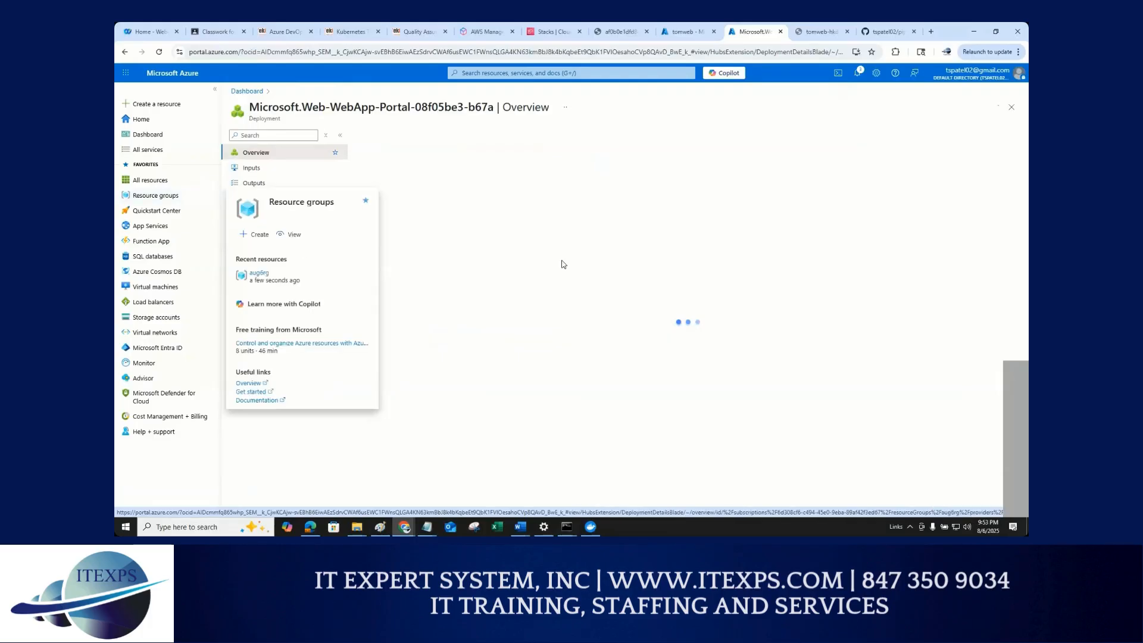
{"action": "left_click", "coordinate": [150, 180]}
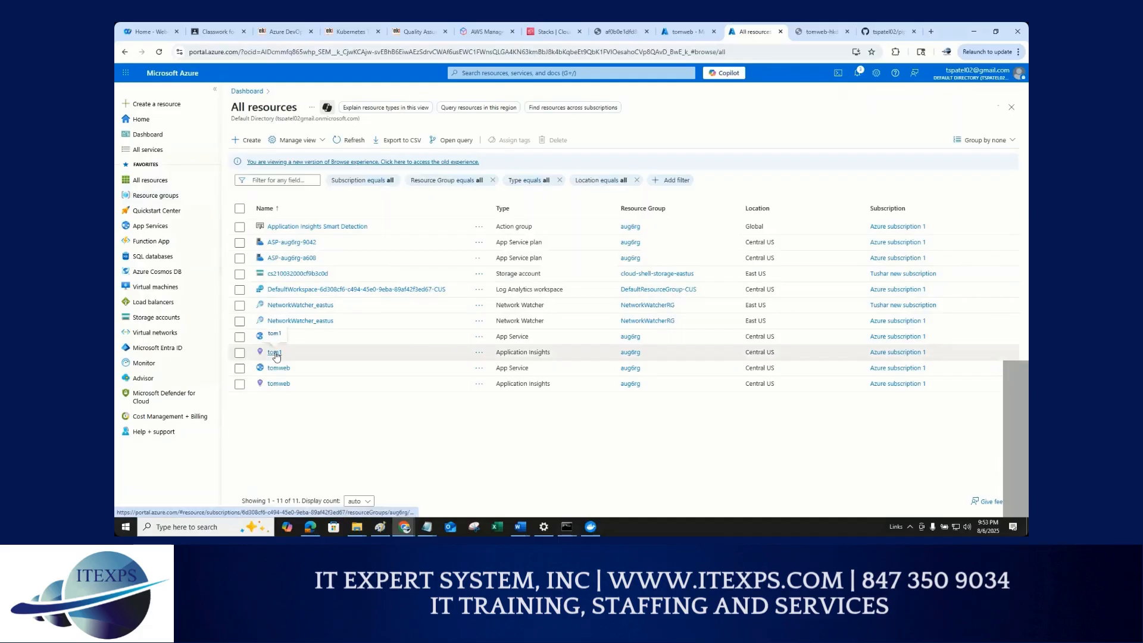
Step: Open the tom1 App Service from the resource list, launch its default domain in the browser and reload the address
{"action": "left_click", "coordinate": [273, 337]}
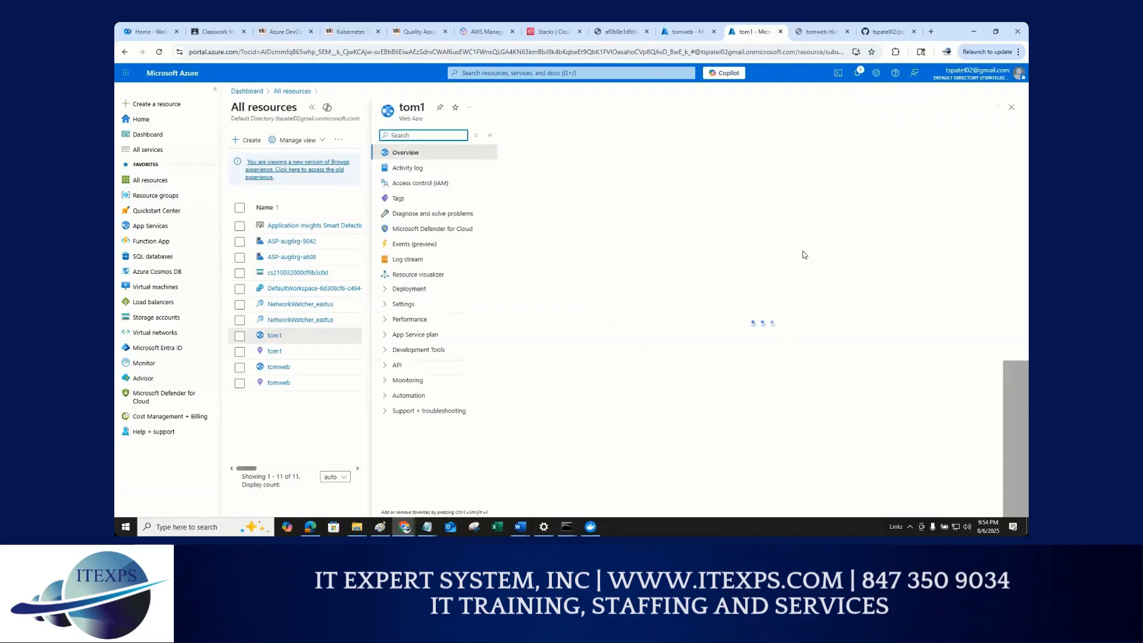
{"action": "left_click", "coordinate": [873, 175]}
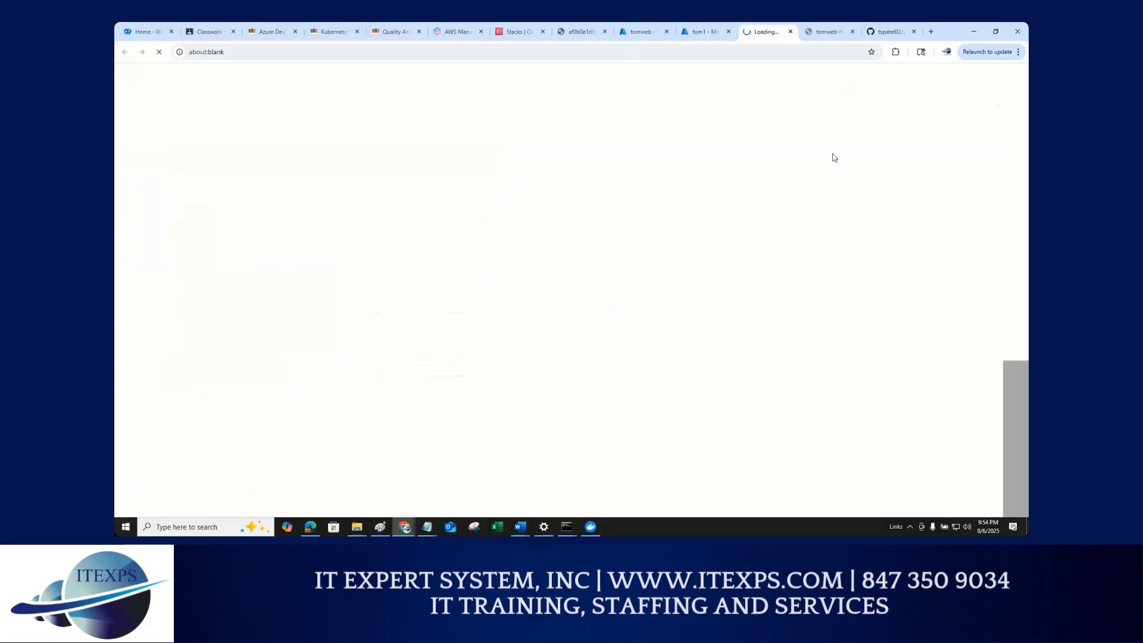
{"action": "left_click", "coordinate": [718, 41]}
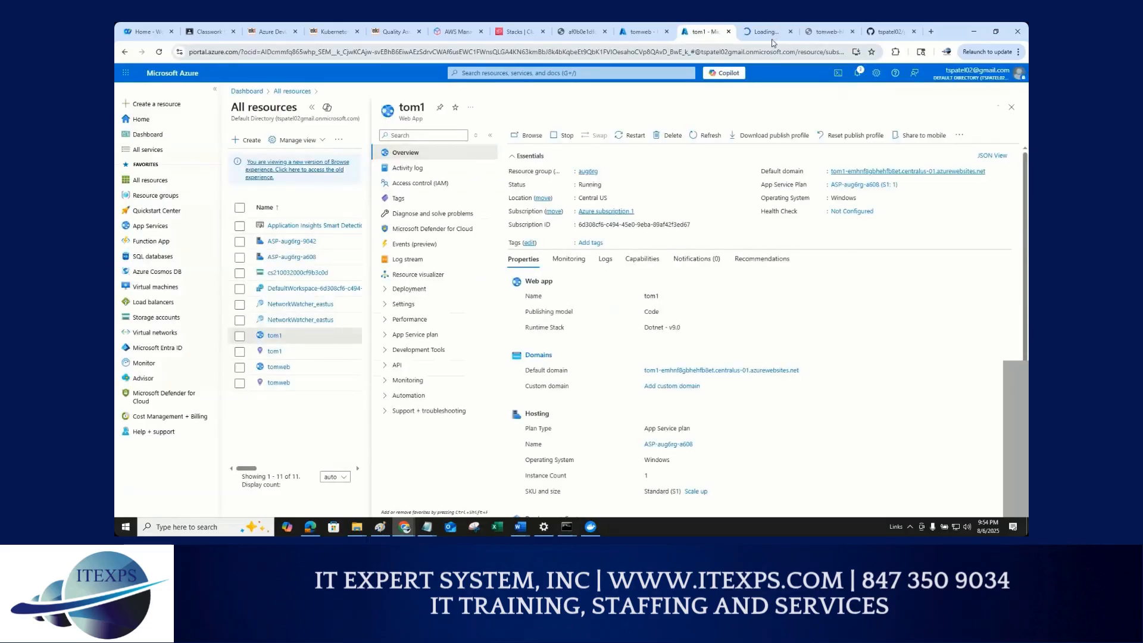
{"action": "left_click", "coordinate": [772, 39]}
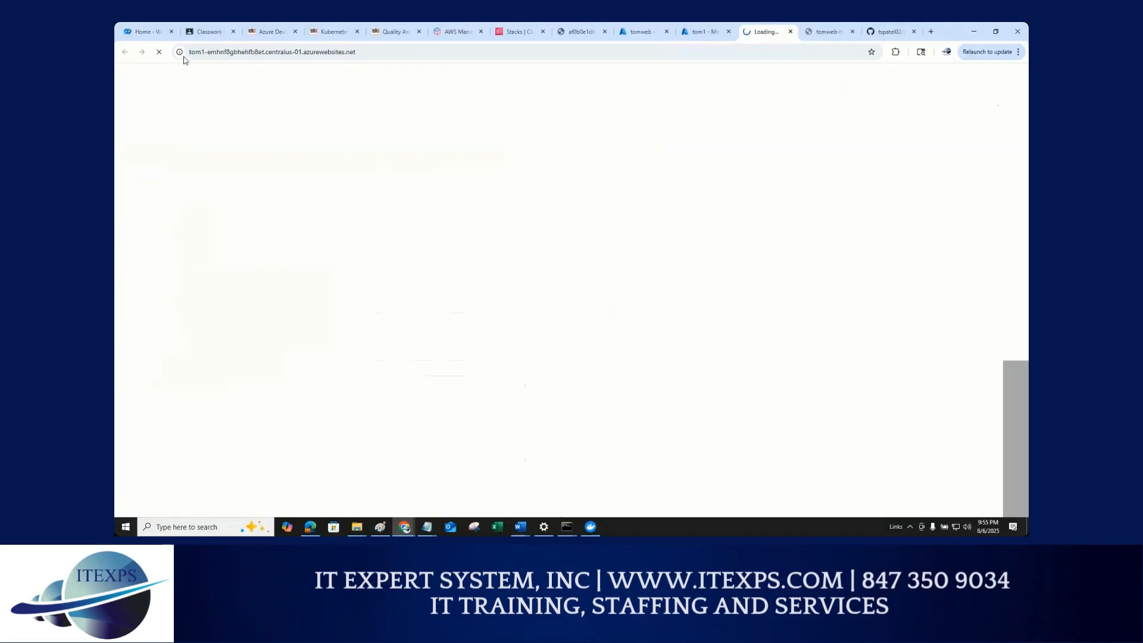
{"action": "left_click", "coordinate": [214, 51]}
{"action": "left_click", "coordinate": [394, 47]}
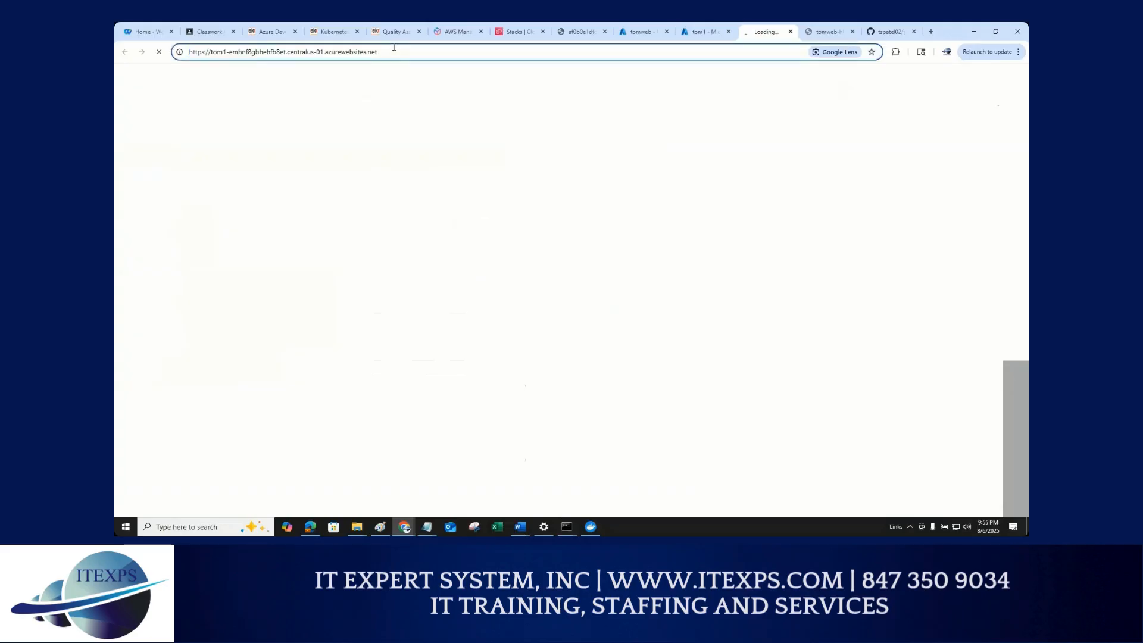
{"action": "key", "text": "Return"}
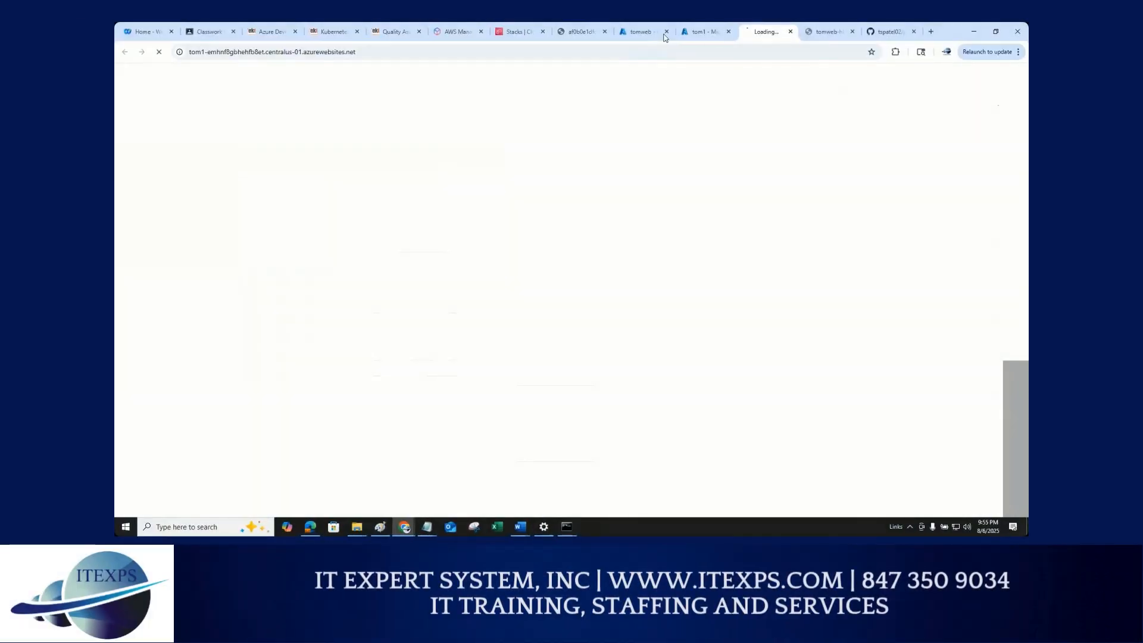
Step: Close the tomweb portal page and open tom1's default domain again from its overview
{"action": "left_click", "coordinate": [665, 37]}
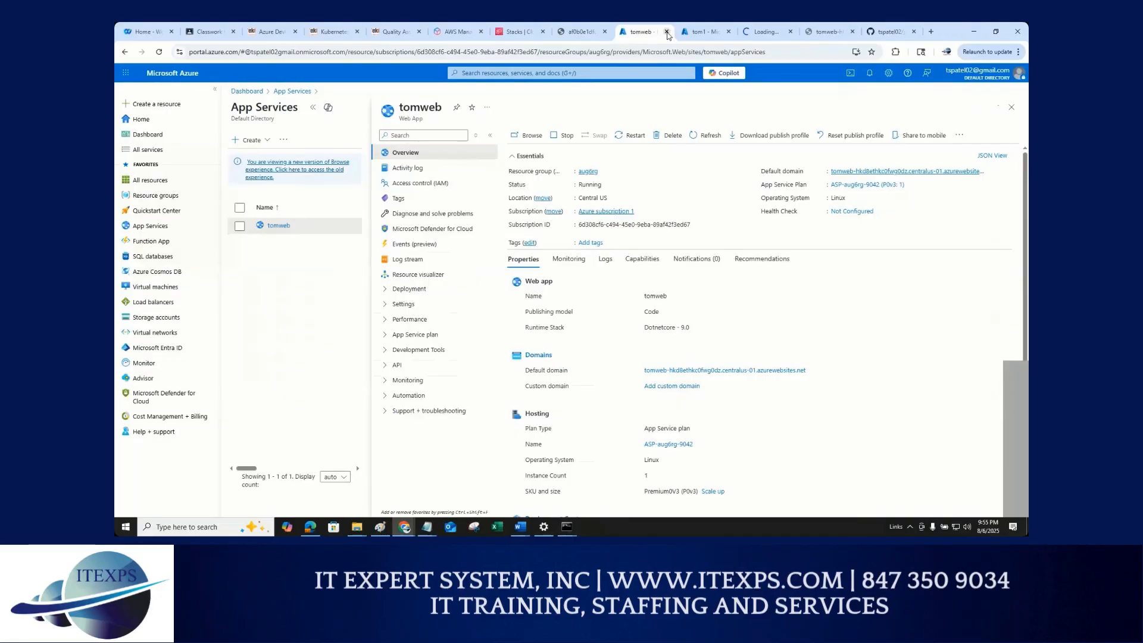
{"action": "left_click", "coordinate": [667, 32]}
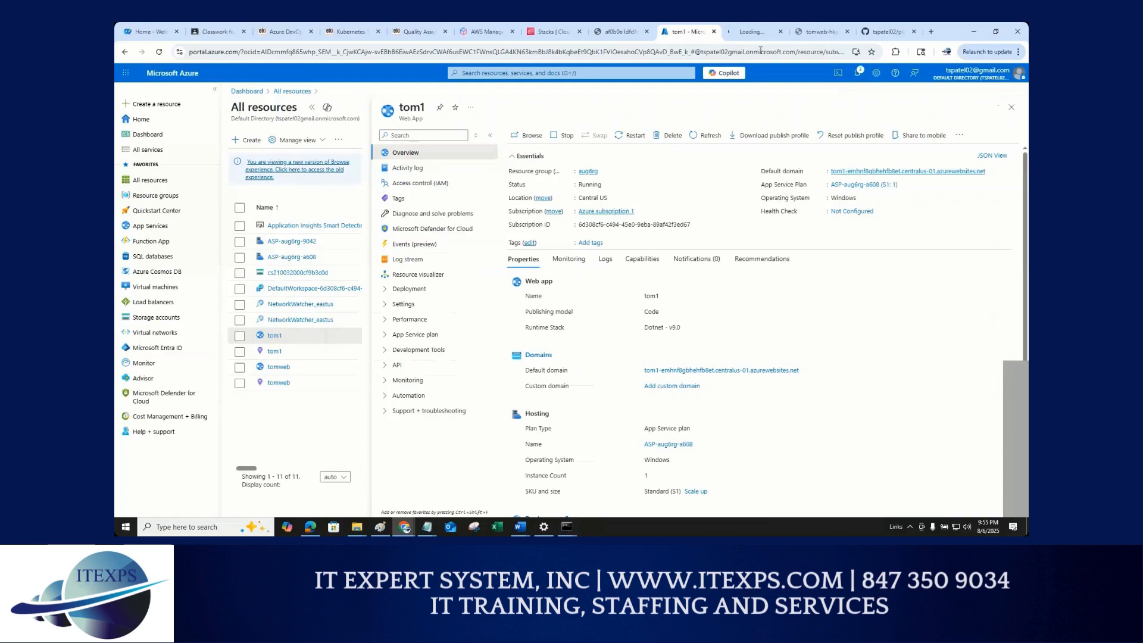
{"action": "left_click", "coordinate": [748, 35]}
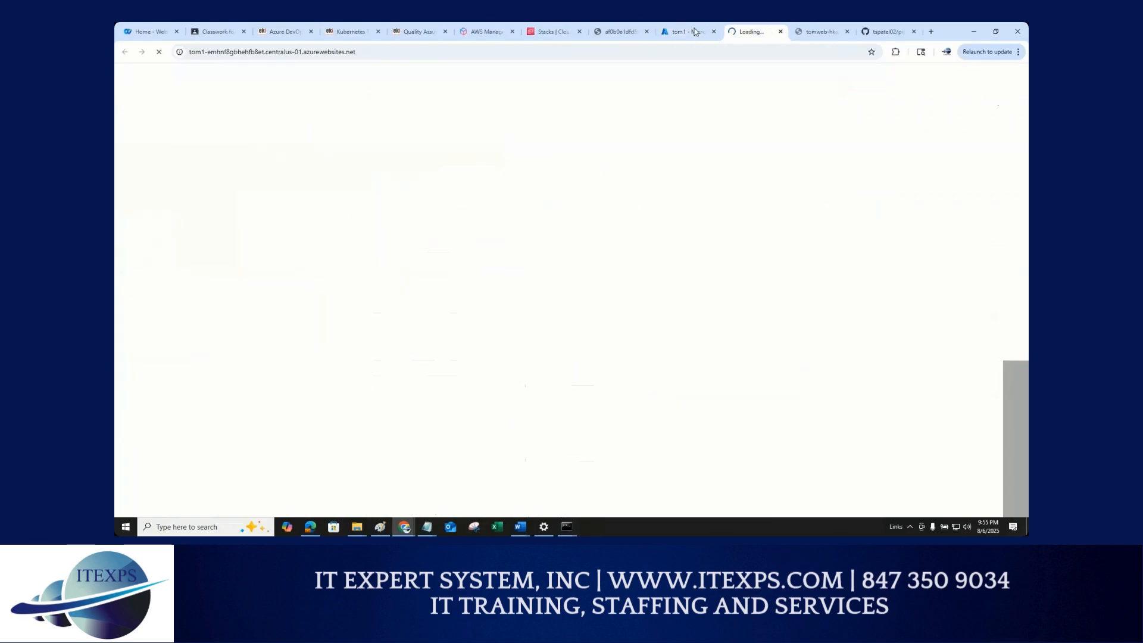
{"action": "left_click", "coordinate": [695, 31]}
{"action": "left_click", "coordinate": [861, 175]}
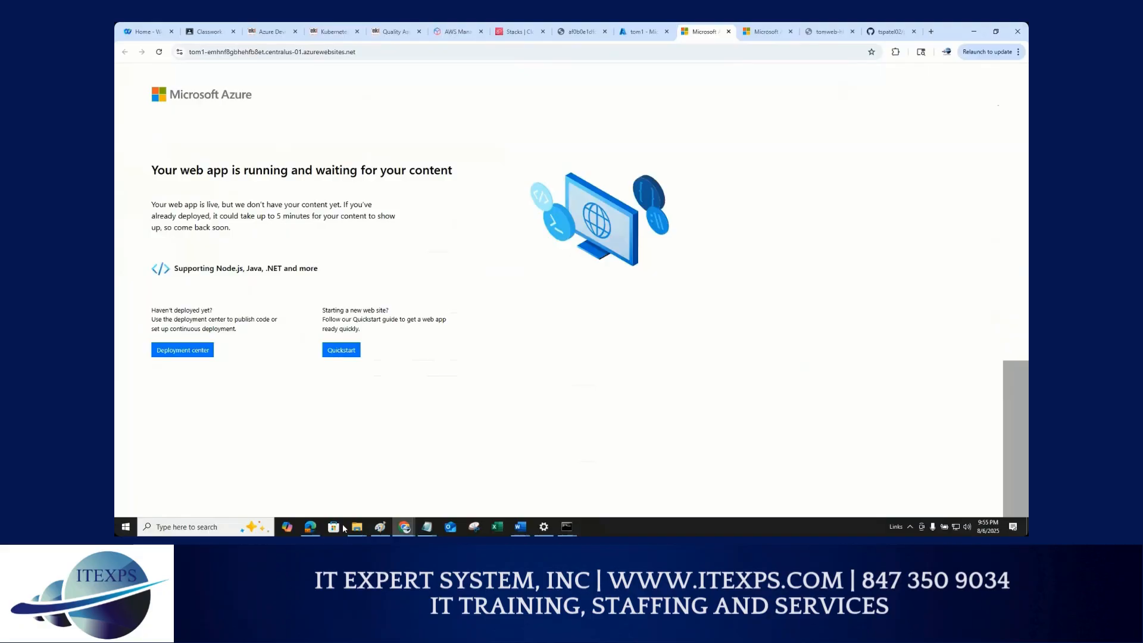
Step: Switch to the incognito Azure DevOps window and return to the azure-pipelines.yml editor for pipelines-dotnet-core1
{"action": "left_click", "coordinate": [312, 528]}
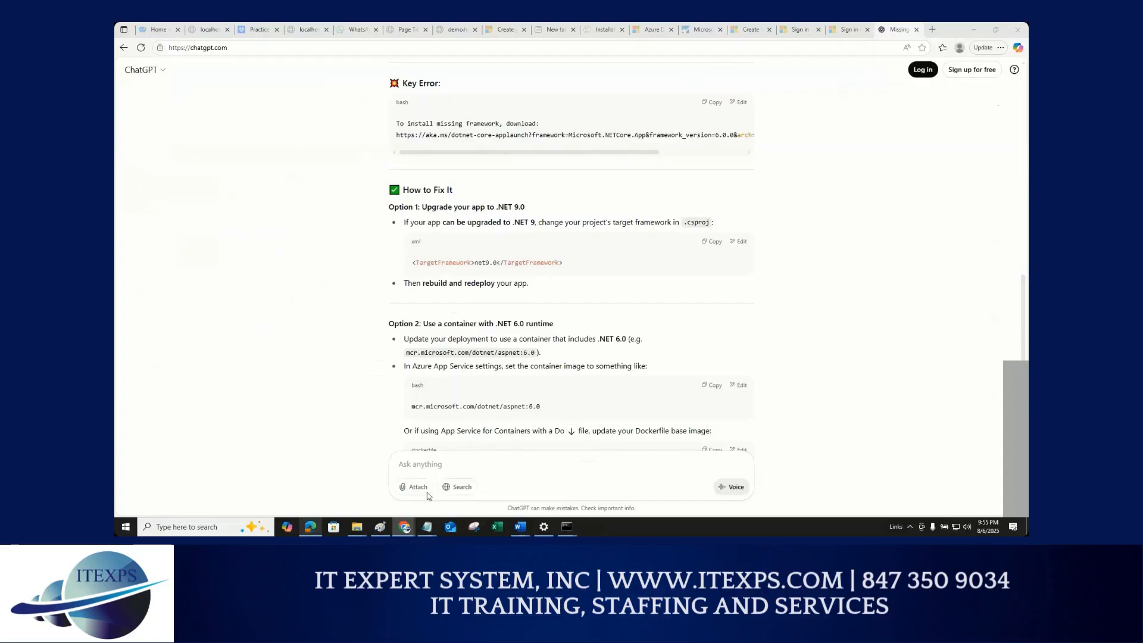
{"action": "left_click", "coordinate": [426, 529]}
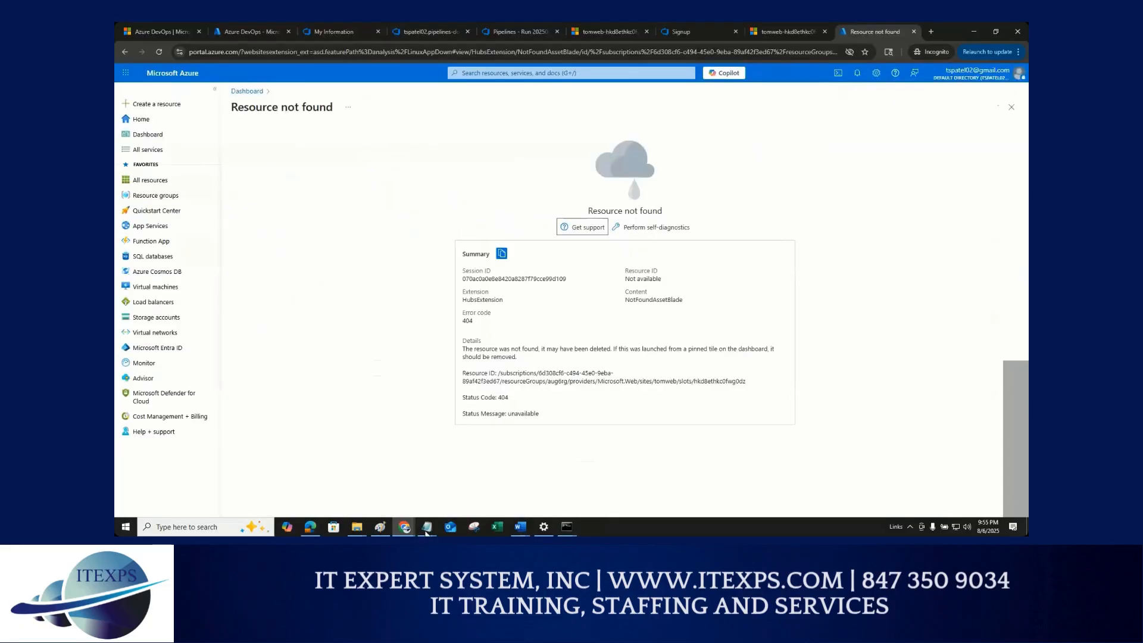
{"action": "left_click", "coordinate": [427, 528]}
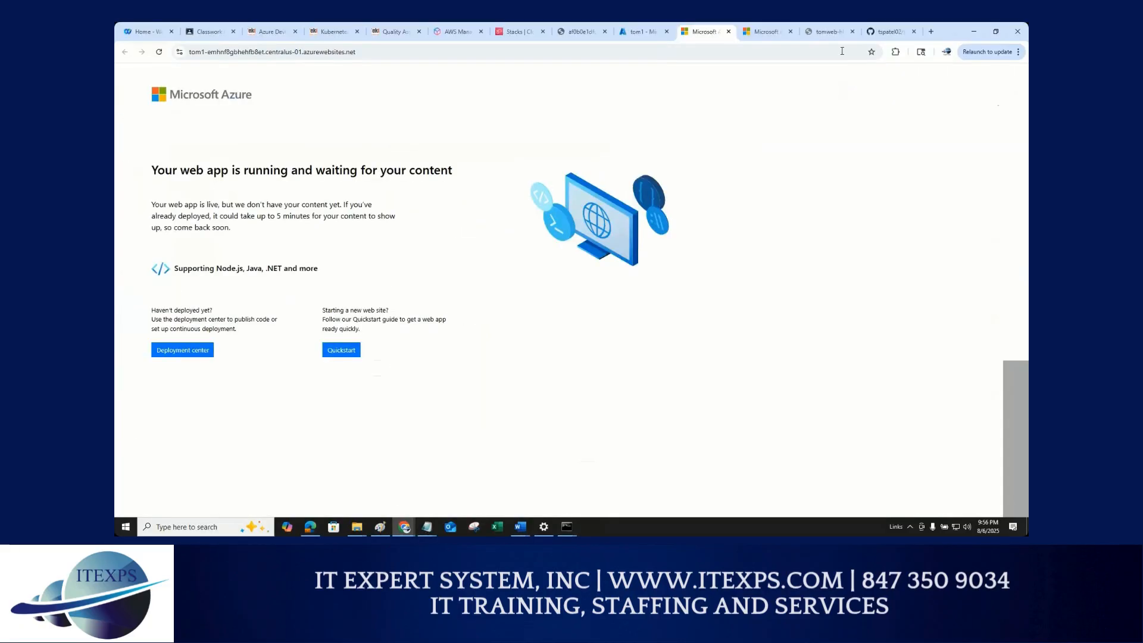
{"action": "left_click", "coordinate": [442, 508]}
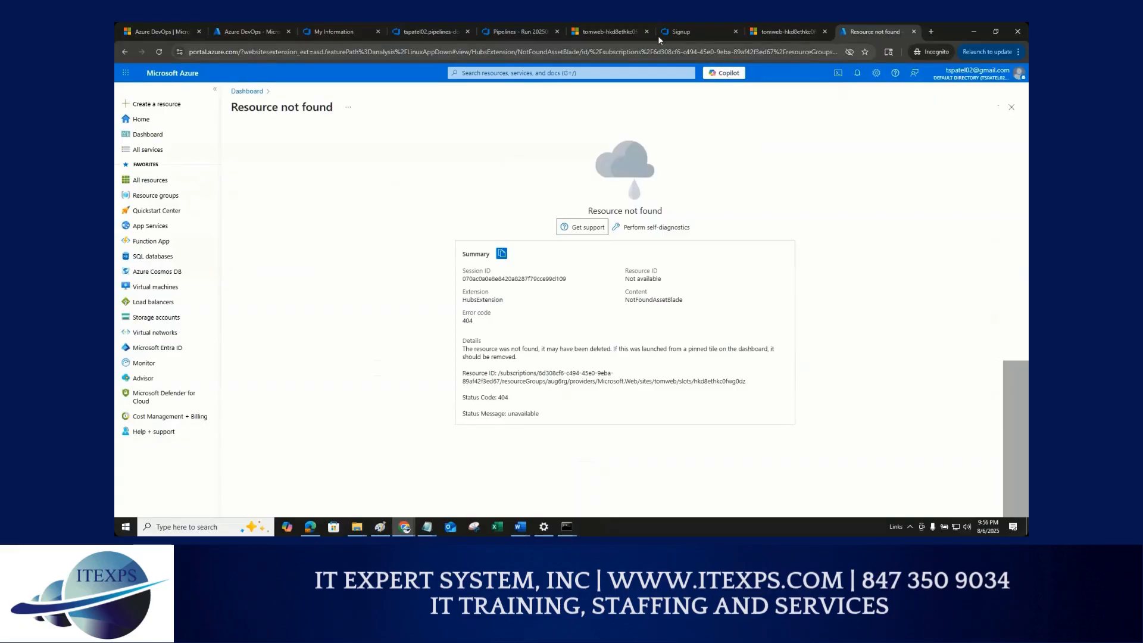
{"action": "left_click", "coordinate": [514, 34]}
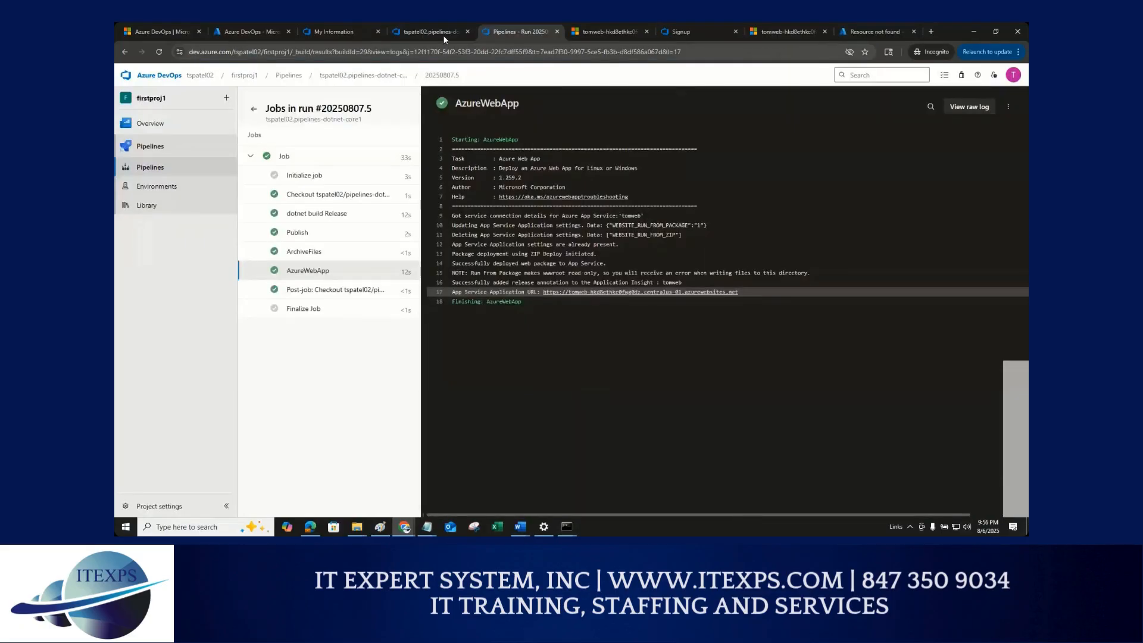
{"action": "left_click", "coordinate": [441, 33]}
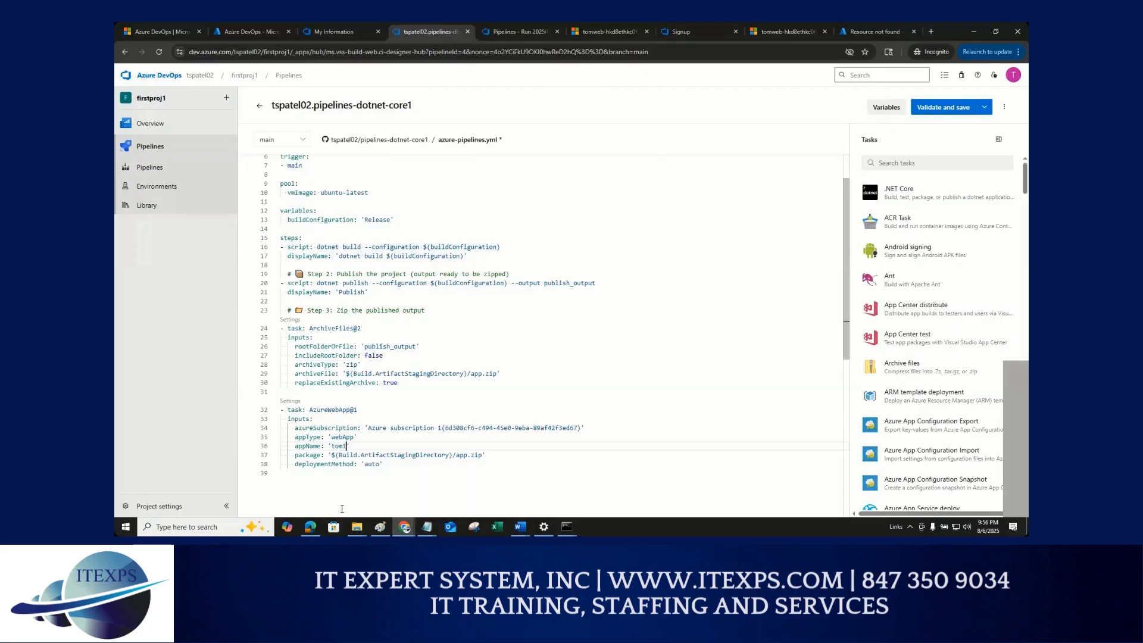
Step: Switch to ChatGPT in Edge, review its fix options and additional notes on the missing .NET runtime, and return to the pipeline editor
{"action": "left_click", "coordinate": [312, 529]}
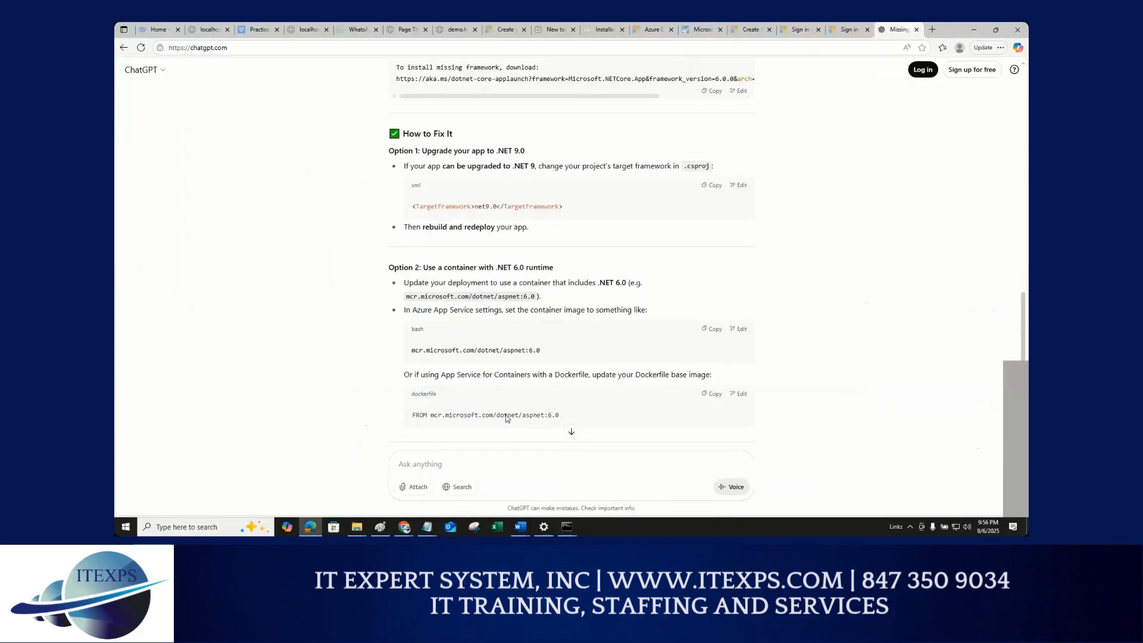
{"action": "scroll", "coordinate": [535, 348], "scroll_direction": "down", "scroll_amount": 2}
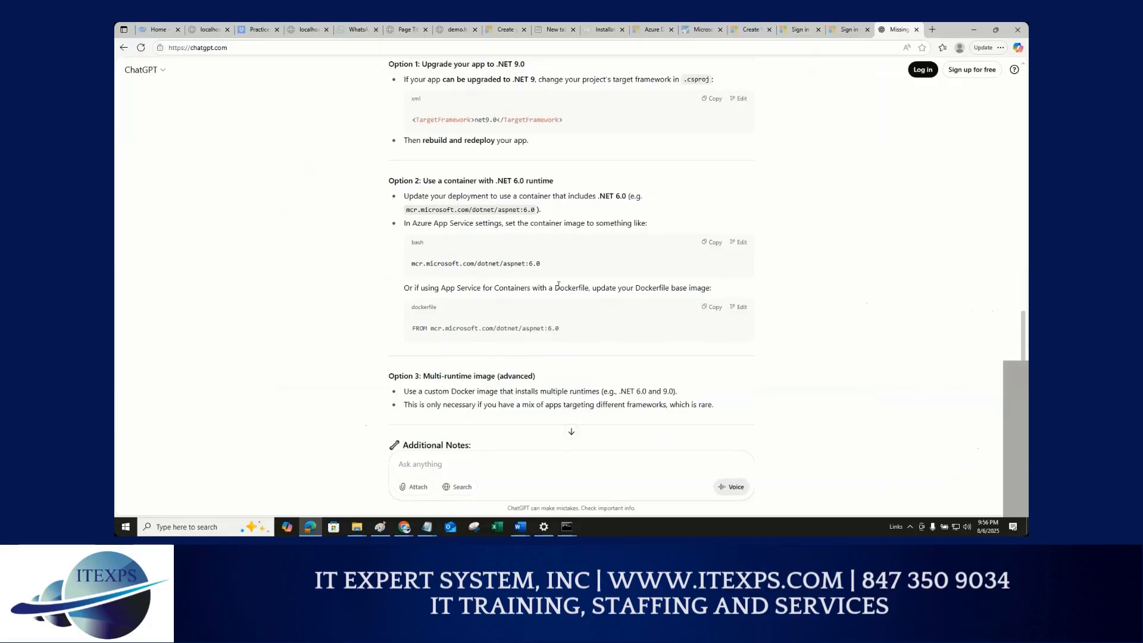
{"action": "scroll", "coordinate": [558, 286], "scroll_direction": "down", "scroll_amount": 4}
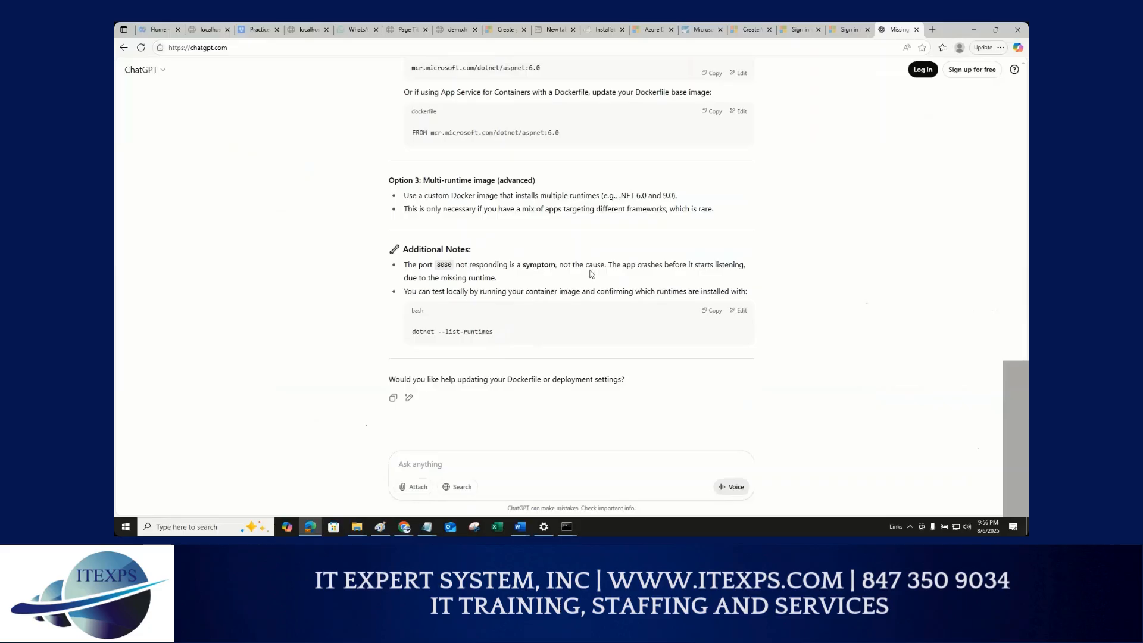
{"action": "scroll", "coordinate": [454, 253], "scroll_direction": "up", "scroll_amount": 1}
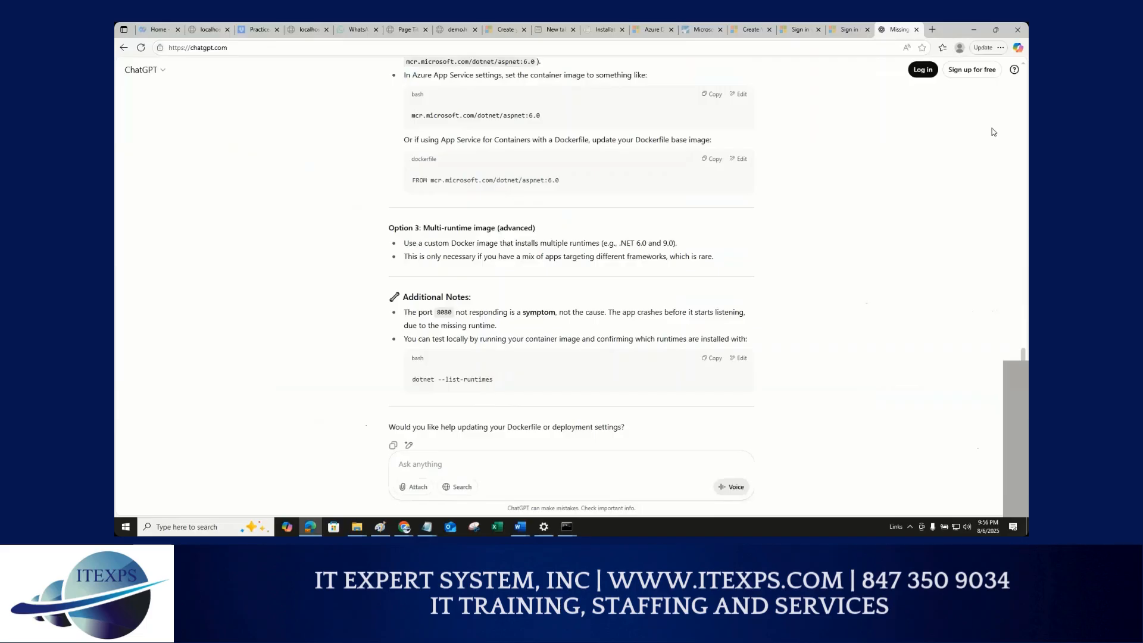
{"action": "key", "text": "alt+Tab"}
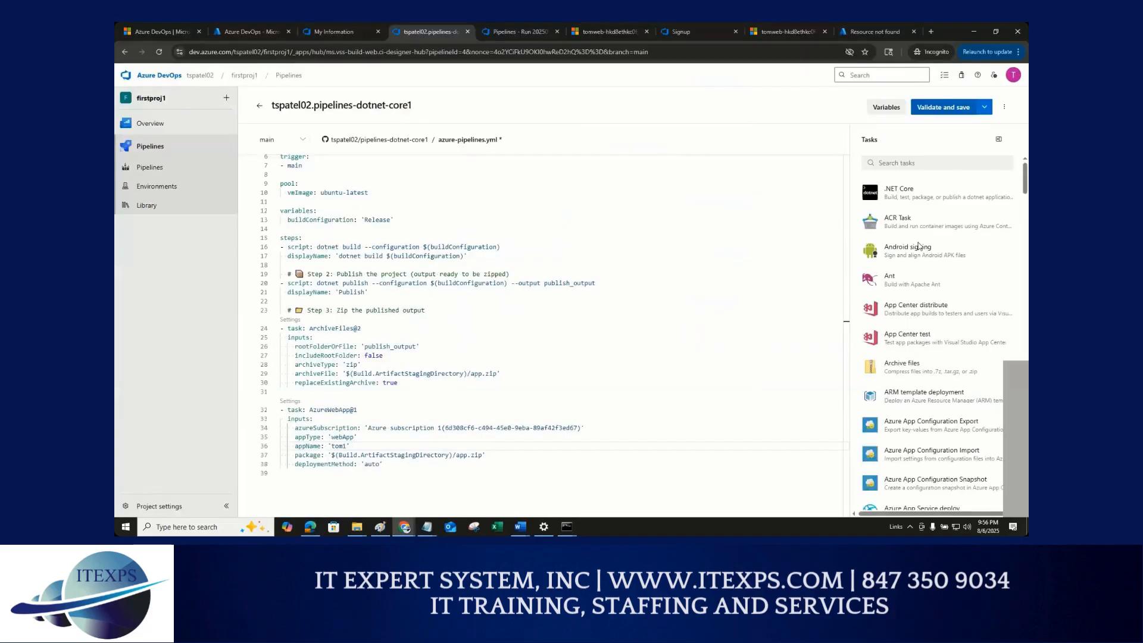
Step: Validate and save azure-pipelines.yml with a commit directly to the main branch, and run the pipeline on main
{"action": "left_click", "coordinate": [943, 107]}
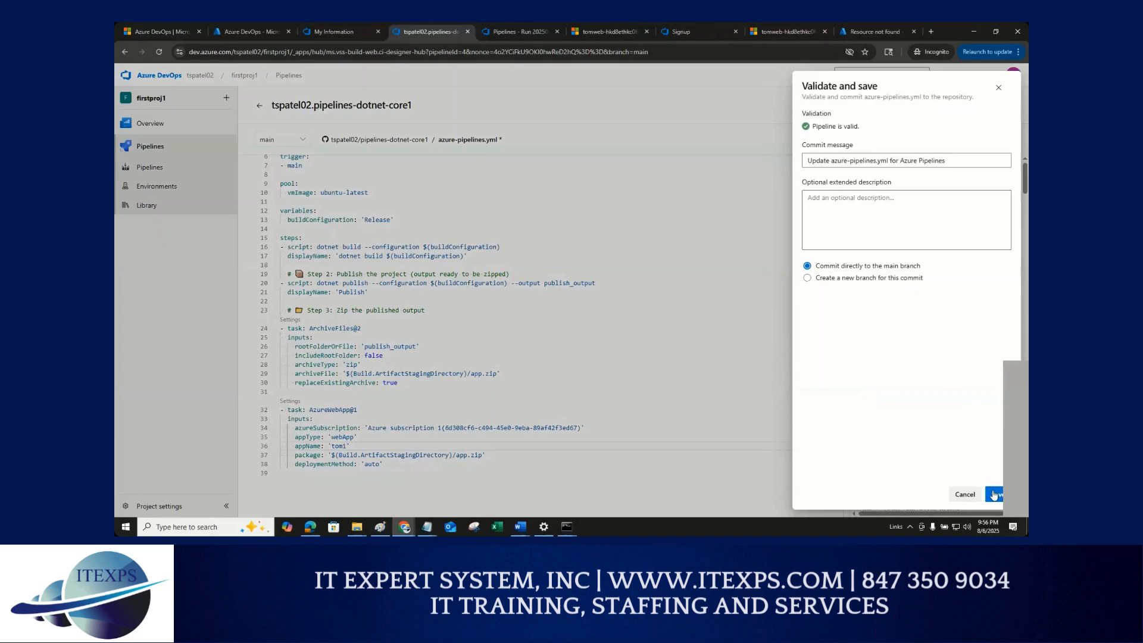
{"action": "left_click", "coordinate": [994, 494]}
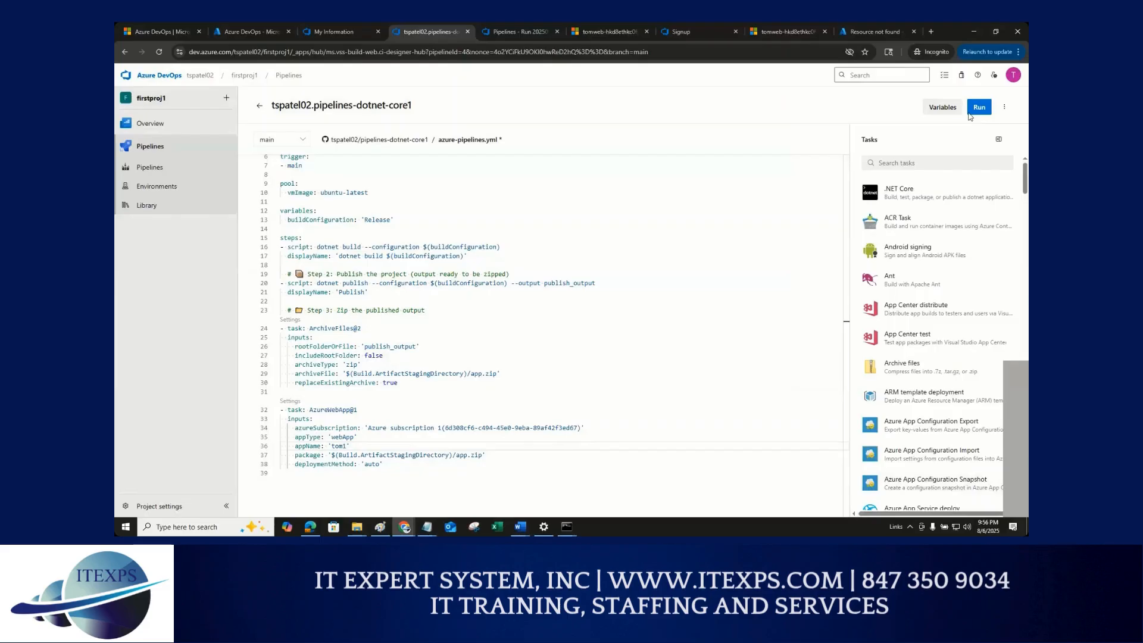
{"action": "left_click", "coordinate": [978, 108]}
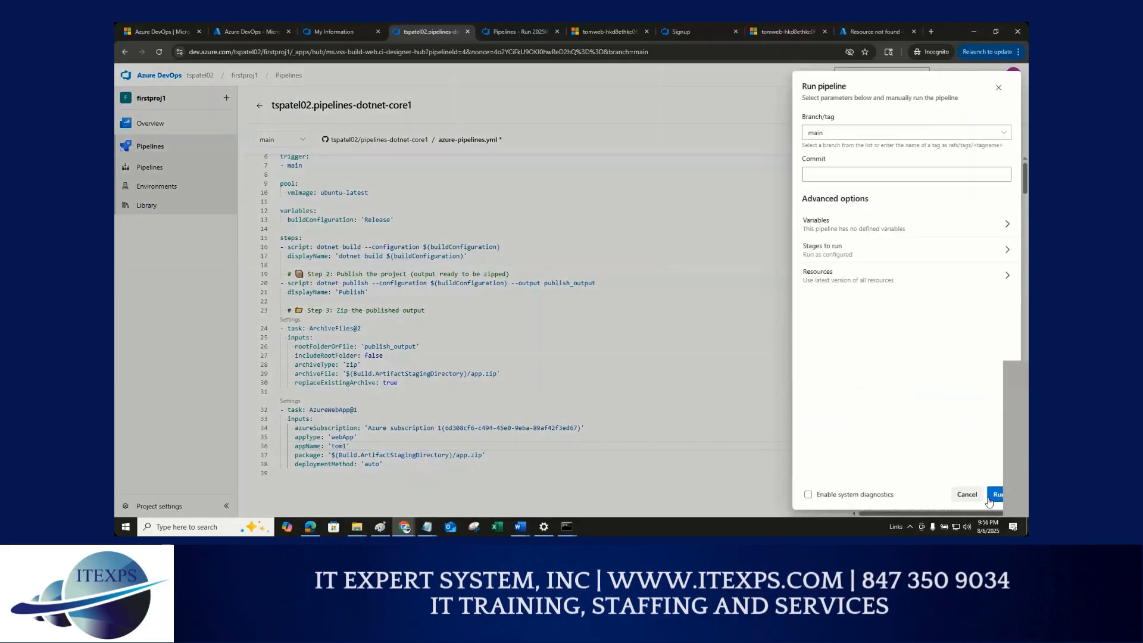
{"action": "left_click", "coordinate": [994, 496]}
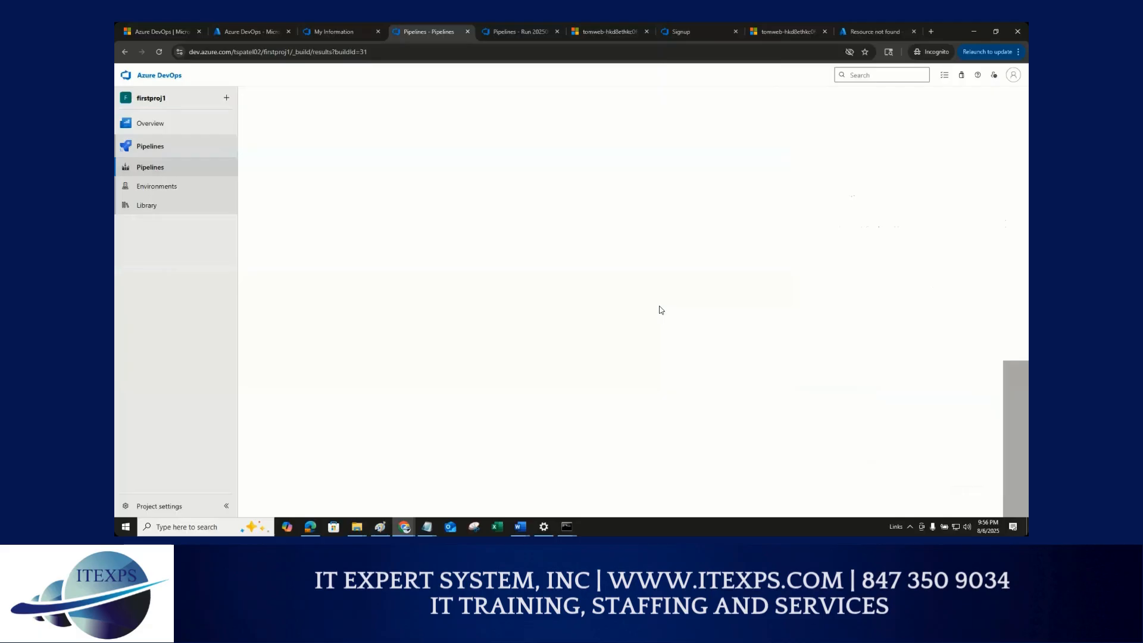
Step: Open the job of the new pipeline run and examine the logs of its AzureWebApp and ArchiveFiles tasks
{"action": "left_click", "coordinate": [539, 297]}
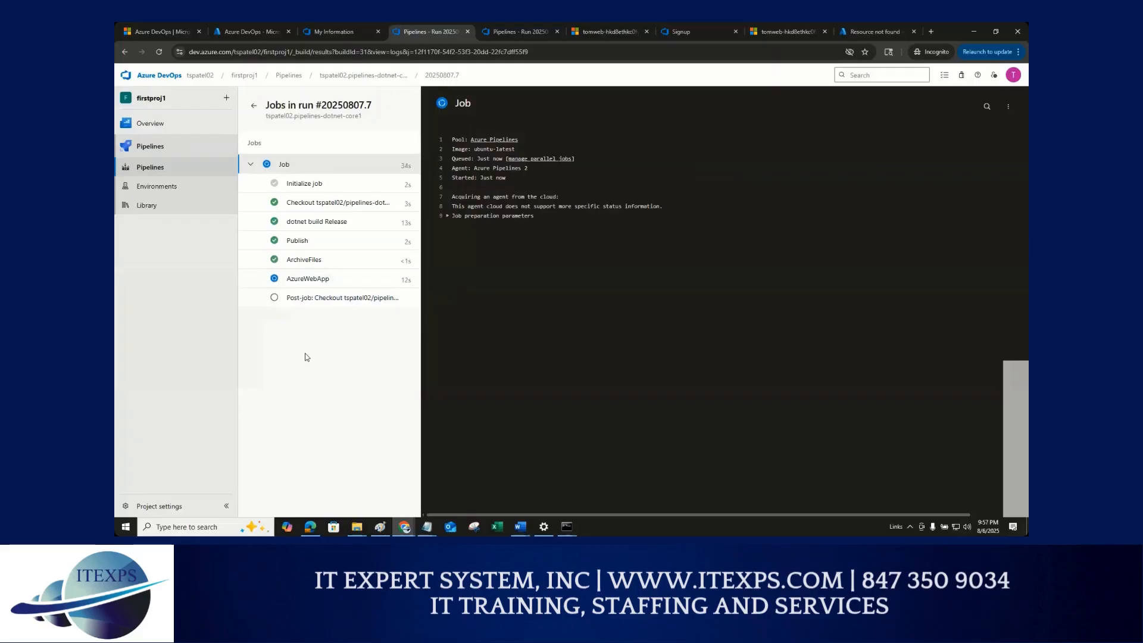
{"action": "left_click", "coordinate": [304, 286]}
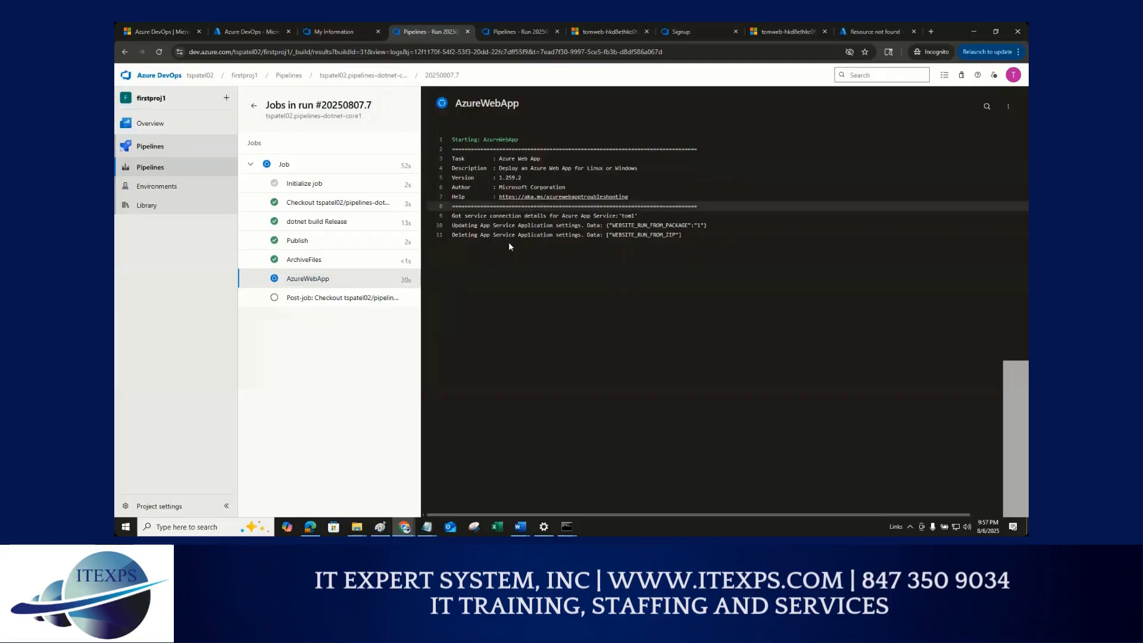
{"action": "left_click", "coordinate": [331, 300]}
{"action": "left_click", "coordinate": [304, 262]}
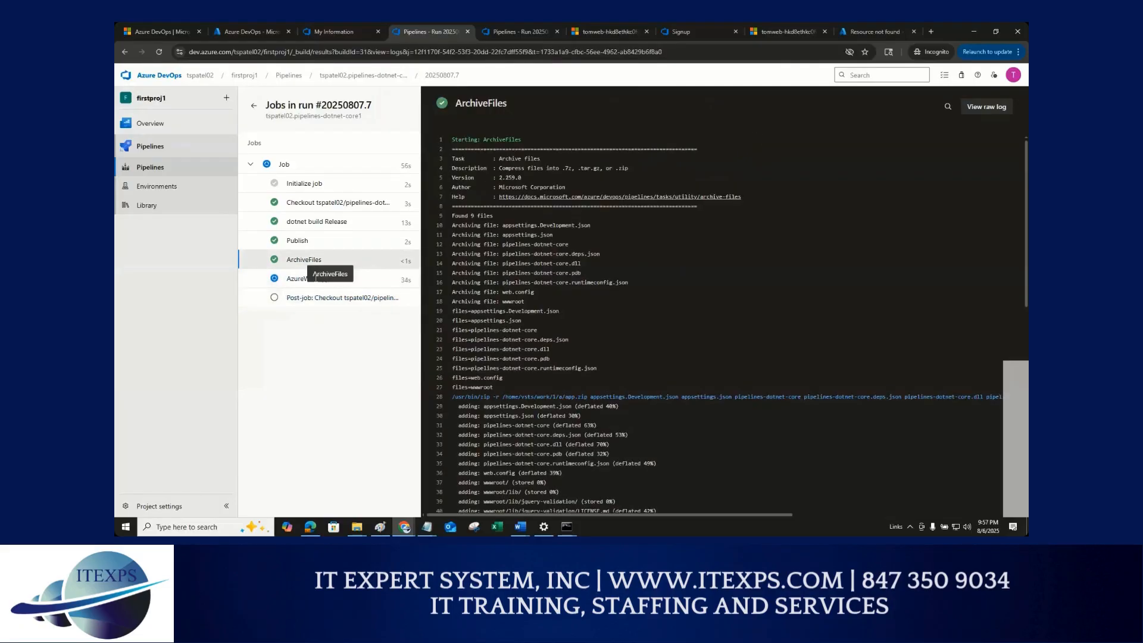
{"action": "scroll", "coordinate": [596, 306], "scroll_direction": "down", "scroll_amount": 4}
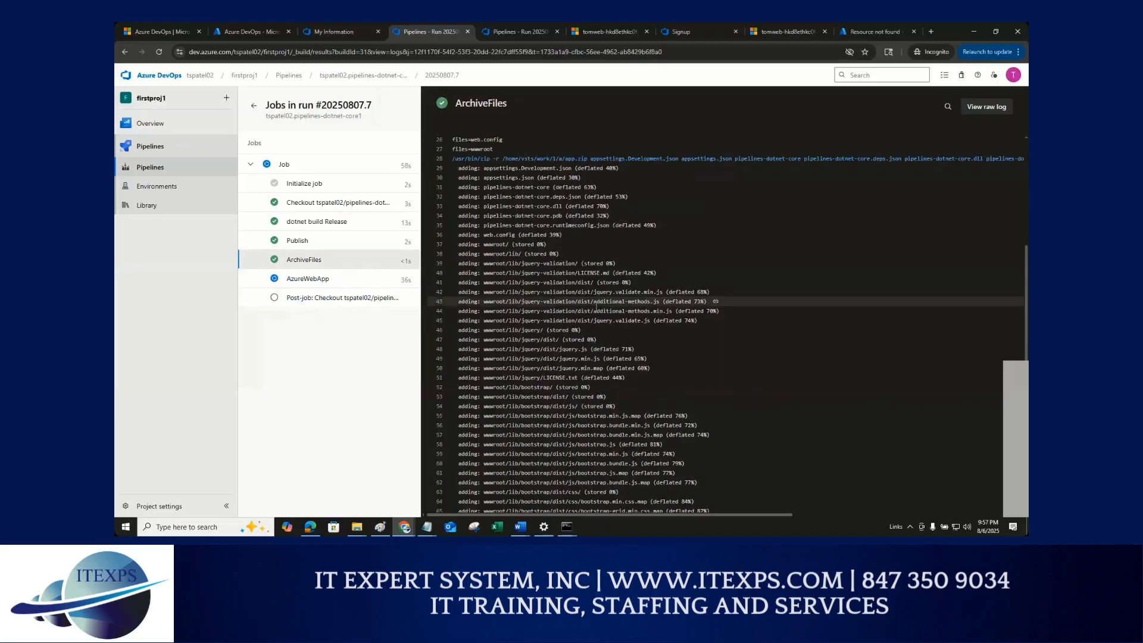
{"action": "scroll", "coordinate": [596, 306], "scroll_direction": "down", "scroll_amount": 4}
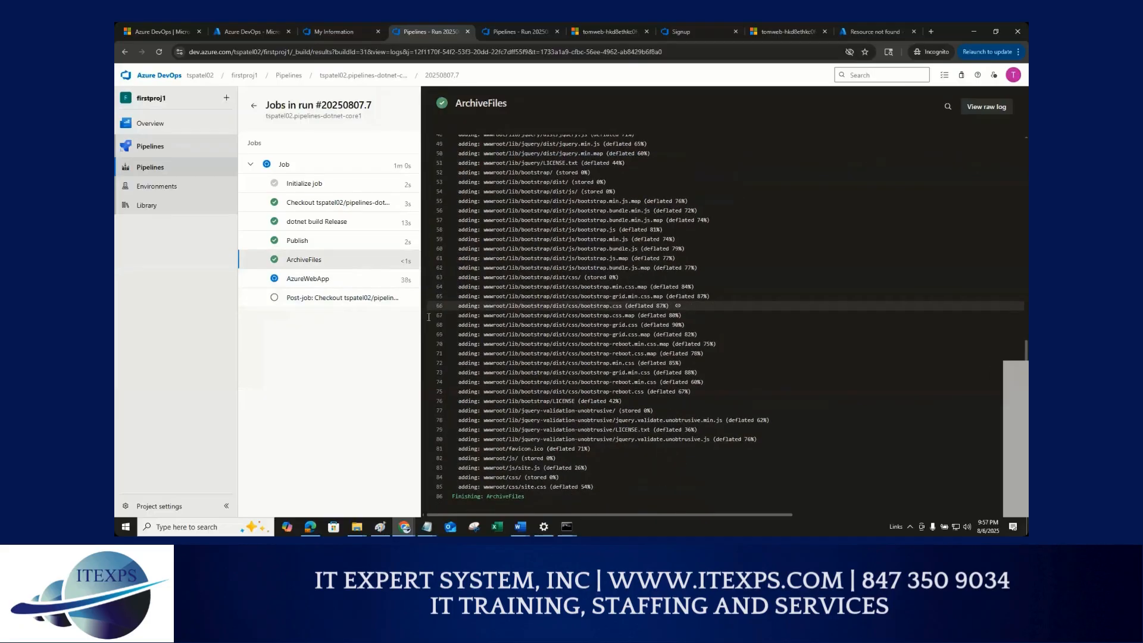
Step: Return to the AzureWebApp task log and open the deployed tom1 site from its App Service Application URL
{"action": "left_click", "coordinate": [318, 280]}
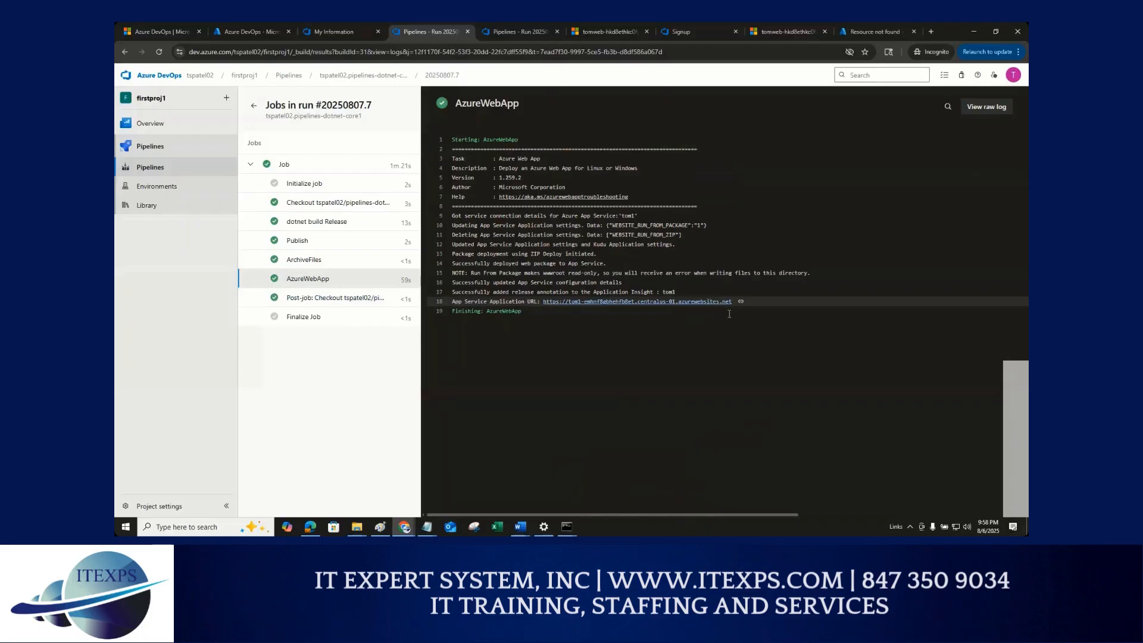
{"action": "left_click", "coordinate": [726, 300]}
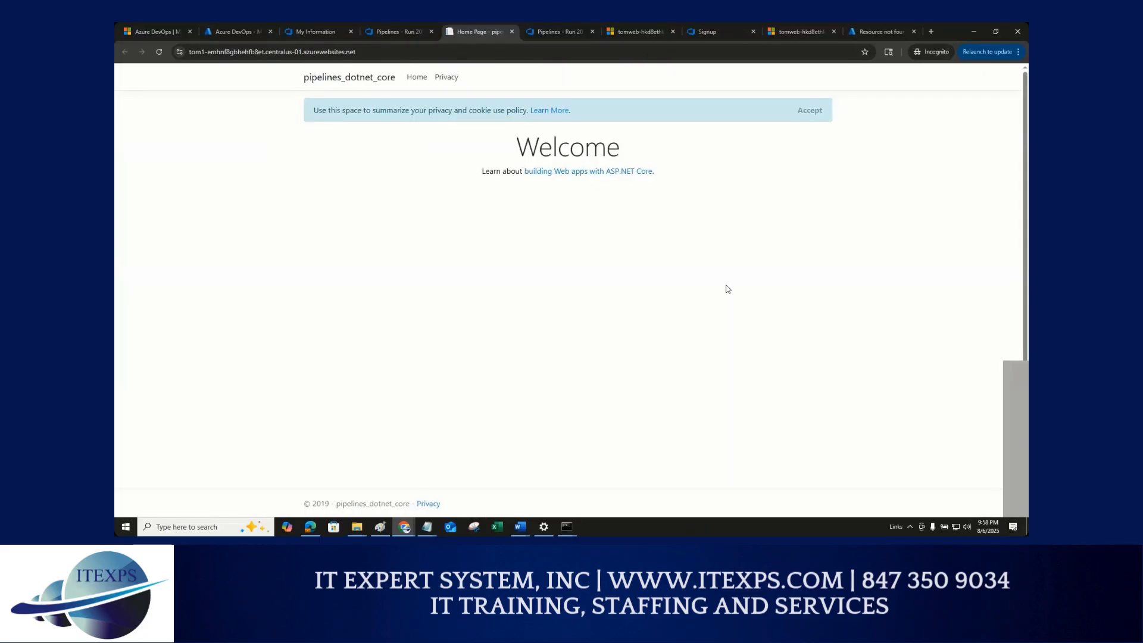